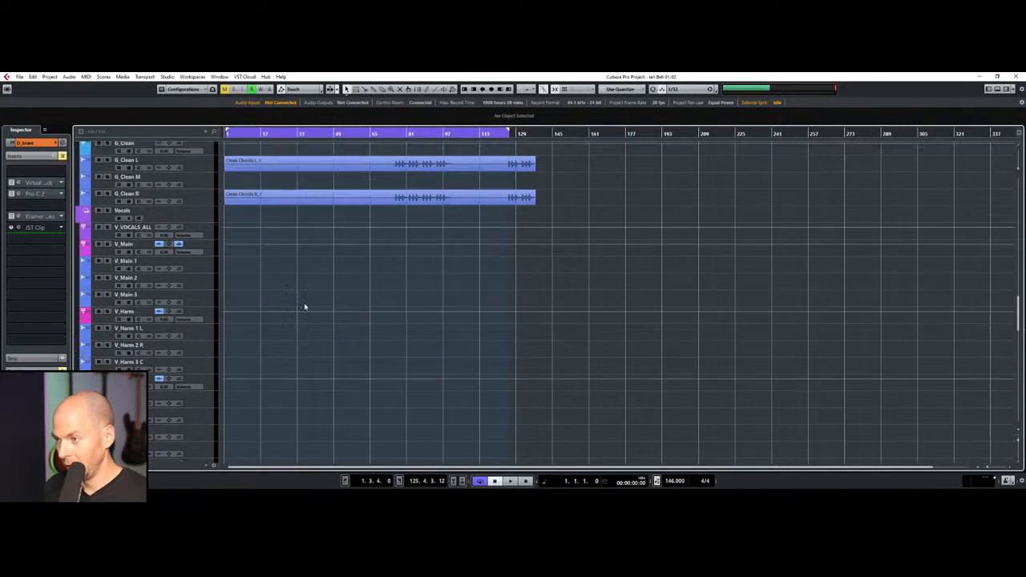
Step: Solo and audition the P_Synth 1 Violins, P_Synth 2 Piano Pad and P_Synth 3 Choir tracks, playing the choir from around bar 107
scroll(304, 308, "down", 6)
scroll(305, 307, "down", 6)
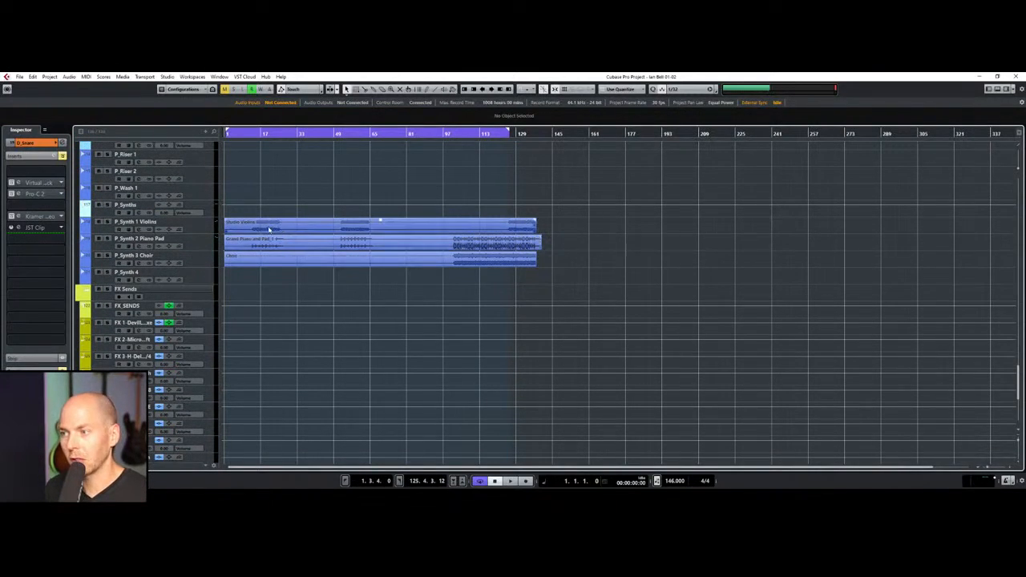
left_click(257, 136)
left_click(199, 222)
key("space")
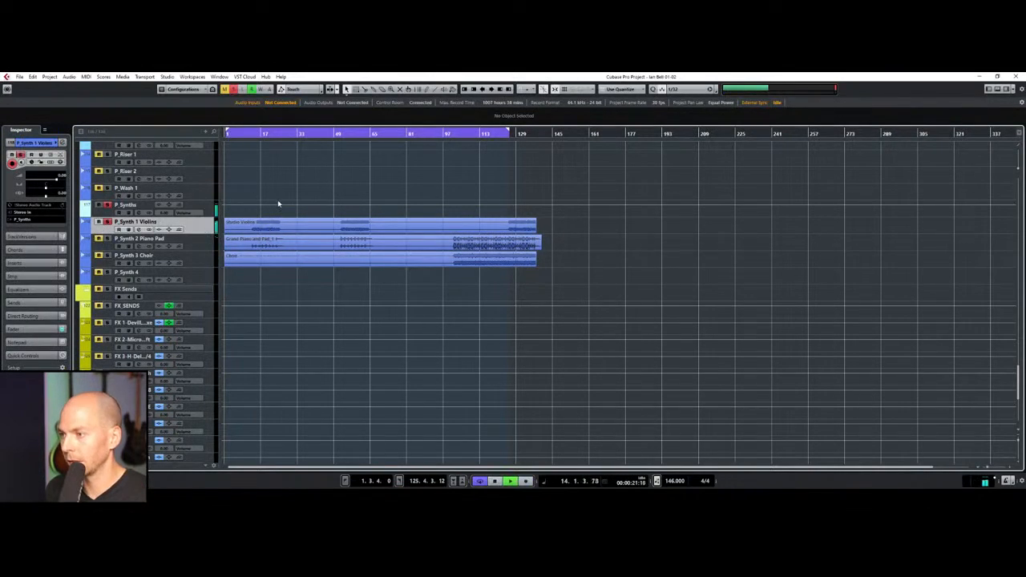
left_click(194, 249)
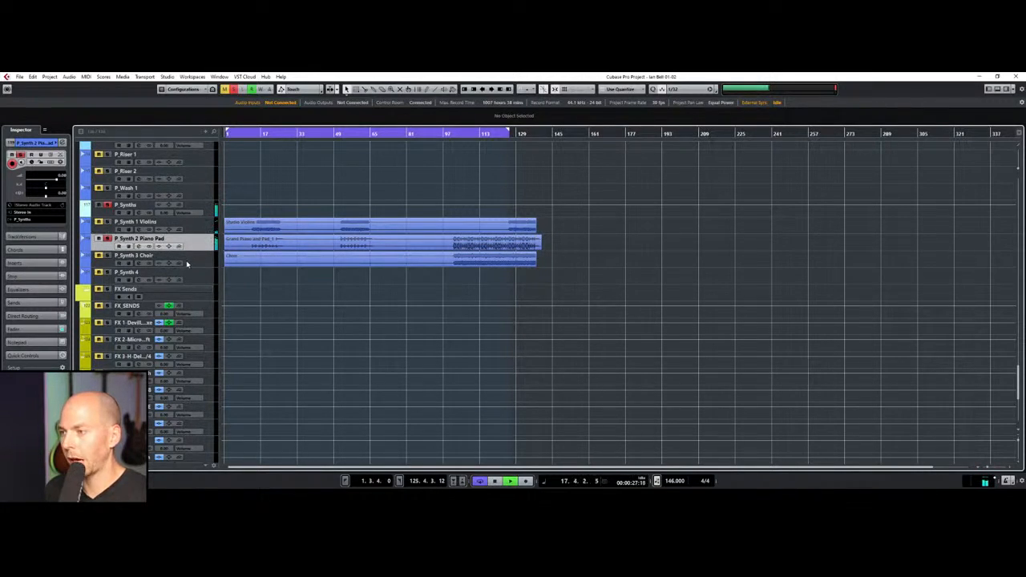
key("Down")
left_click(471, 133)
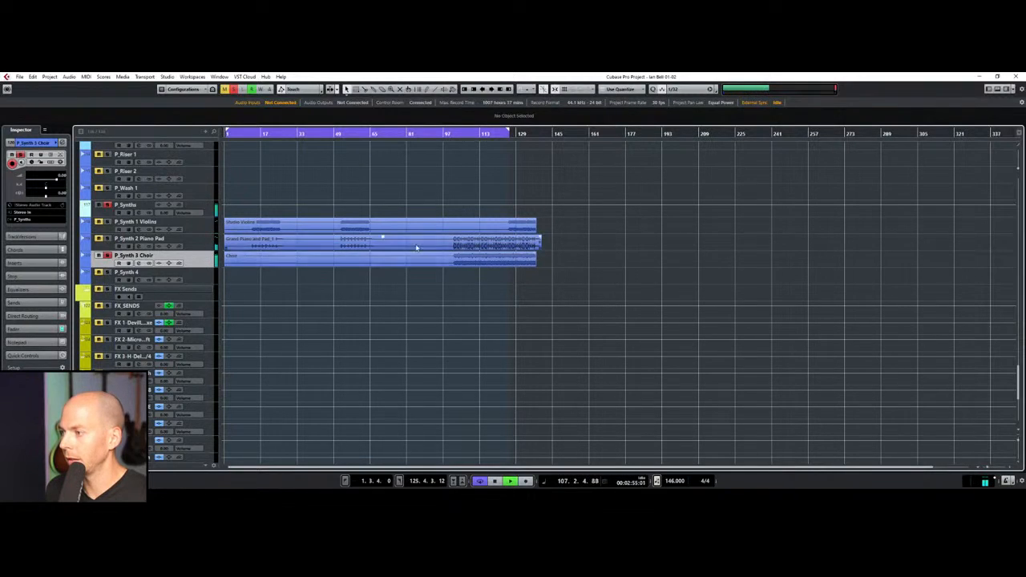
key("space")
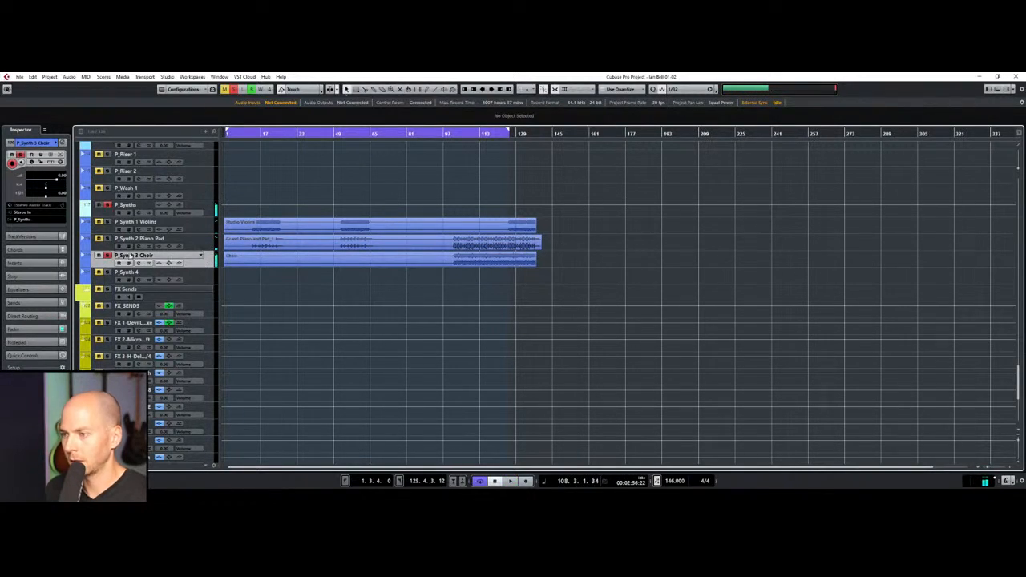
Step: Select the Picked Bass MIDI track near the end of the track list and play it from the project start
scroll(321, 283, "down", 5)
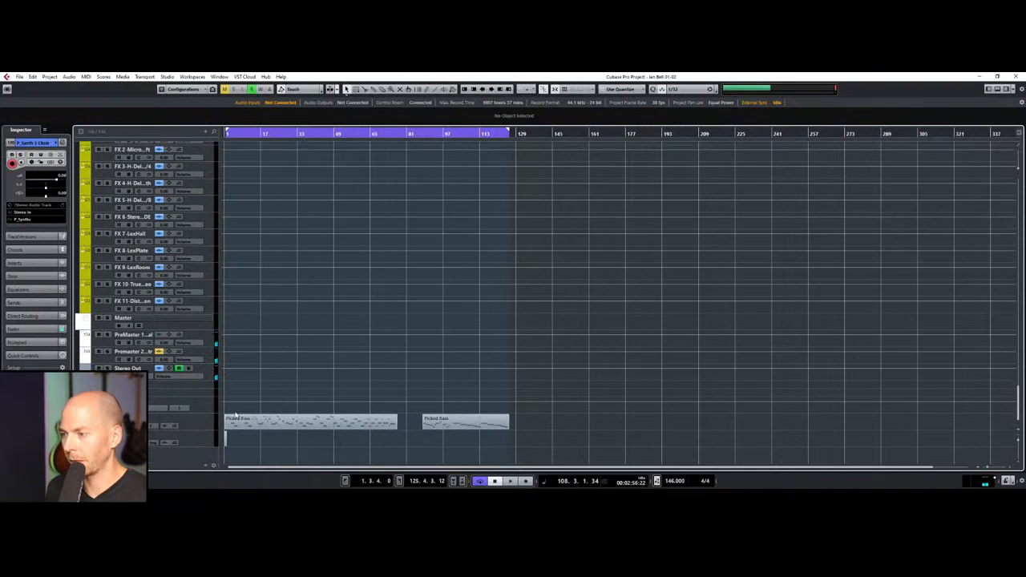
left_click(200, 423)
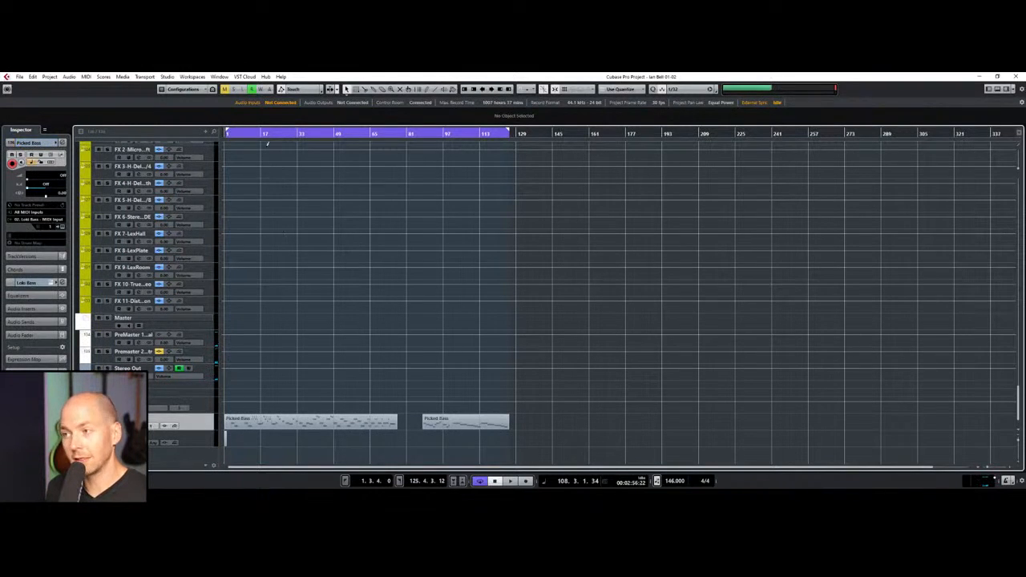
left_click_drag(261, 134, 226, 160)
left_click(227, 437)
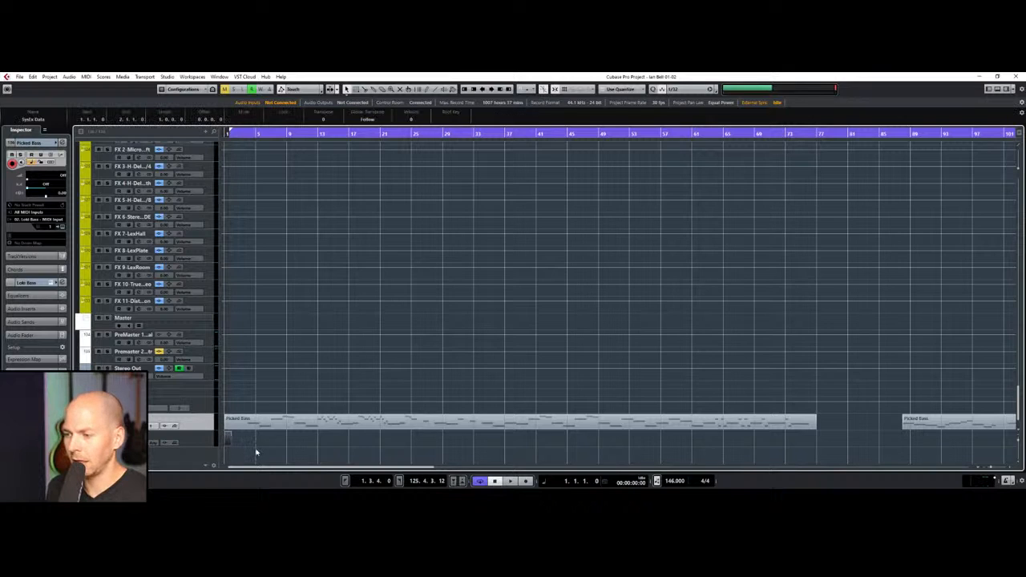
left_click(257, 453)
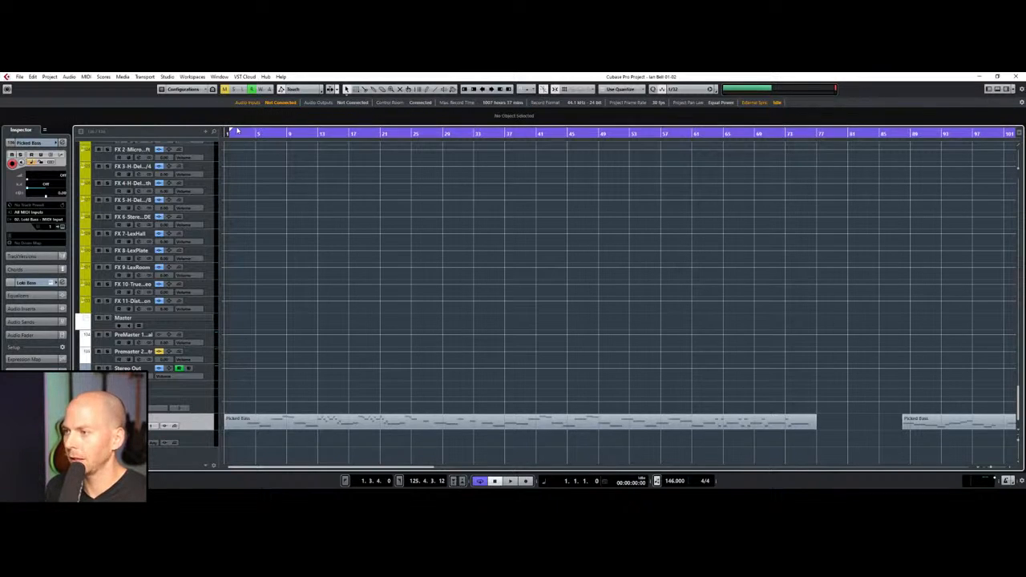
key("space")
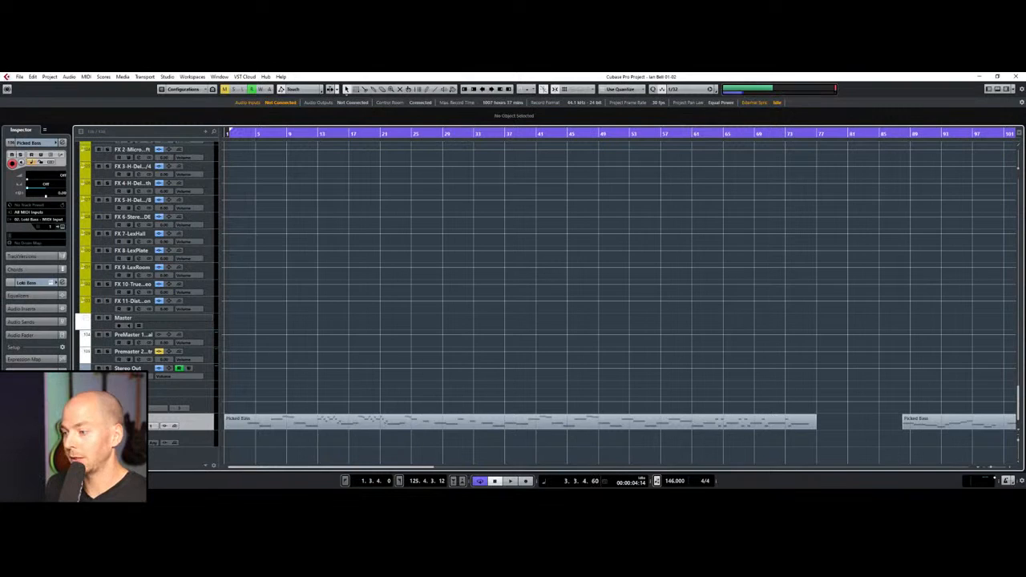
Step: Open the Loki Bass instrument of the Picked Bass track and audition the track soloed
left_click(190, 427)
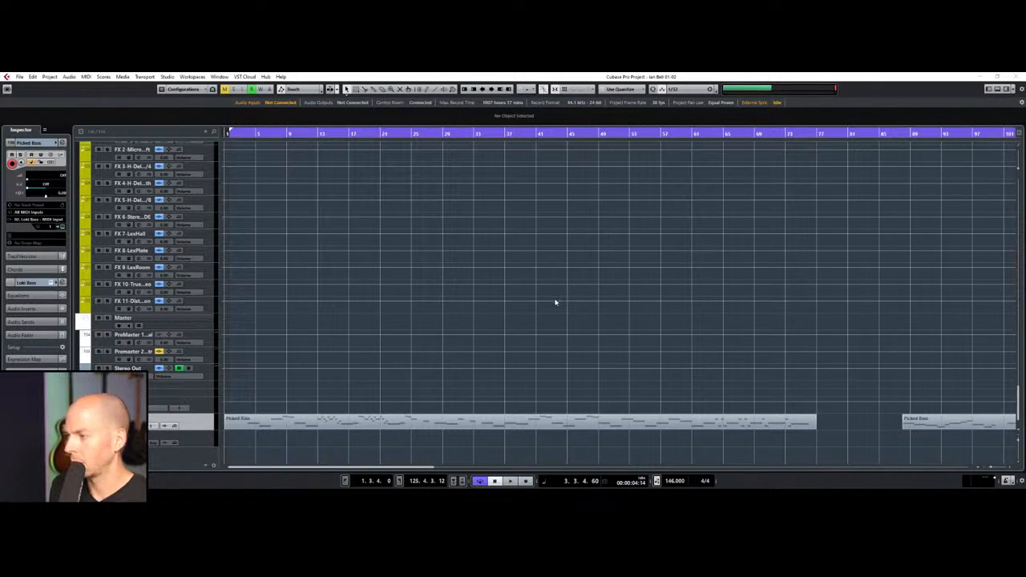
left_click(198, 428)
left_click(63, 227)
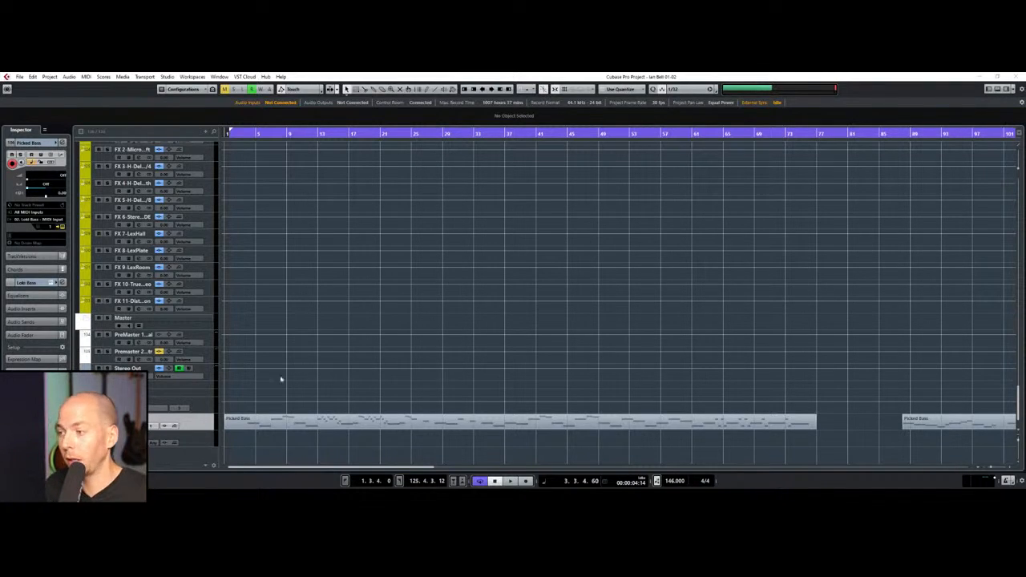
left_click(184, 429)
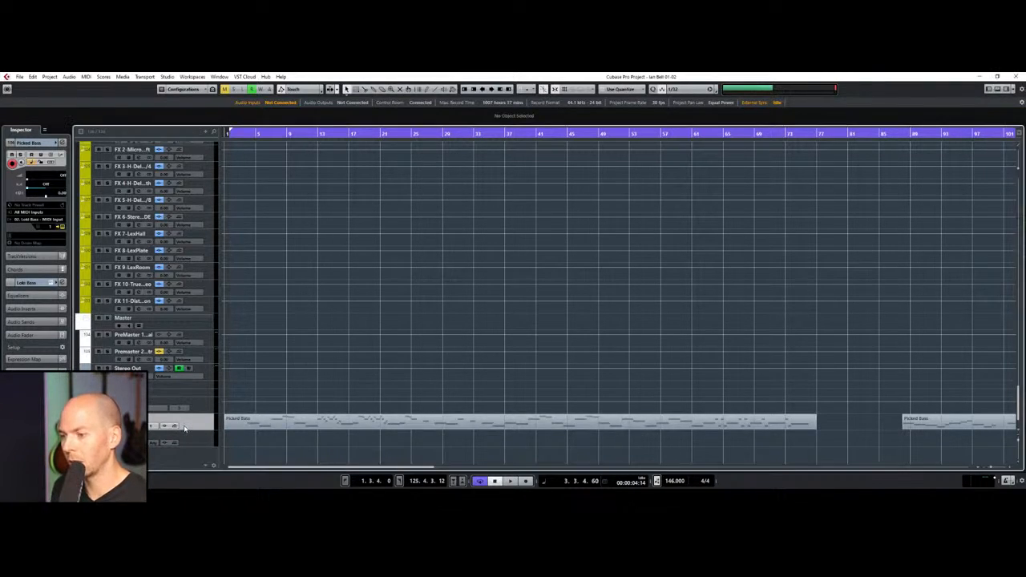
key("space")
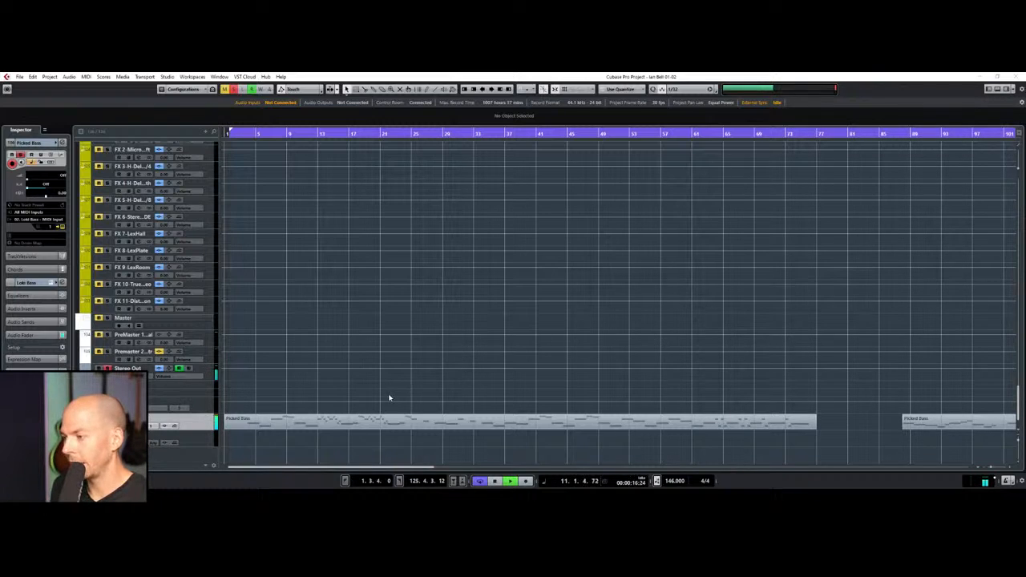
key("space")
Step: Open the first Picked Bass part in the lower-zone editor to inspect it, and close the editor again
left_click(283, 422)
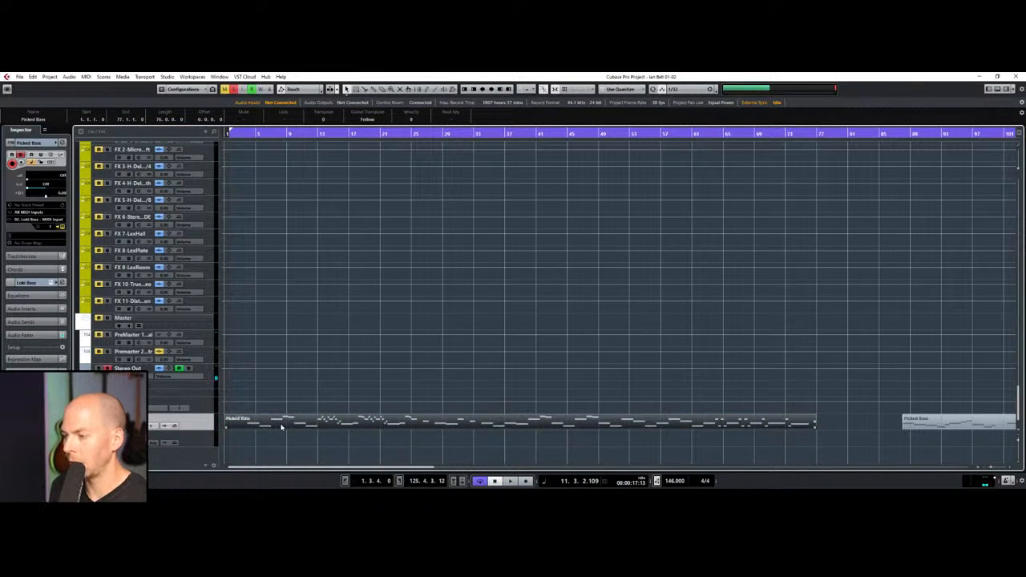
double_click(281, 426)
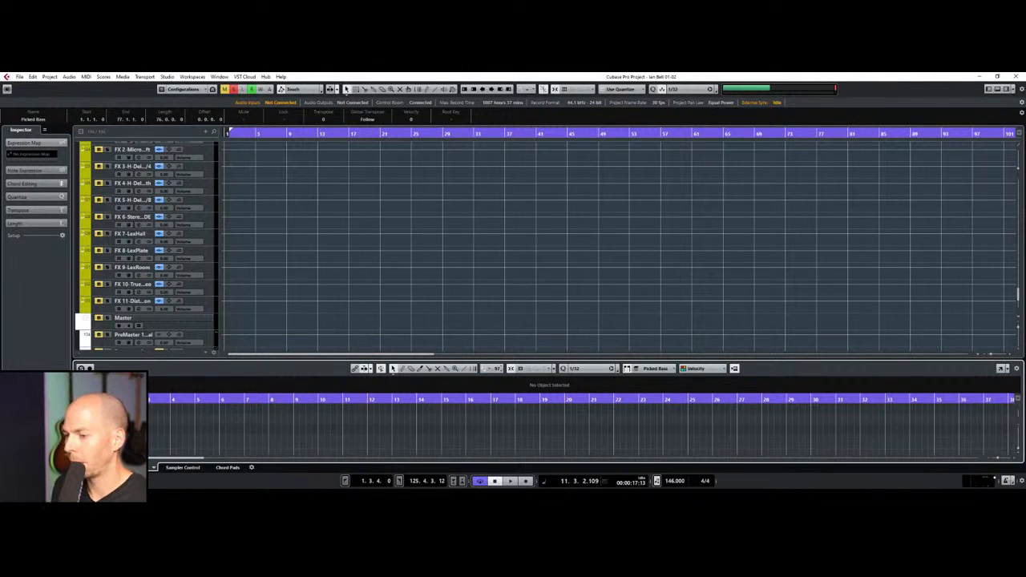
left_click(79, 468)
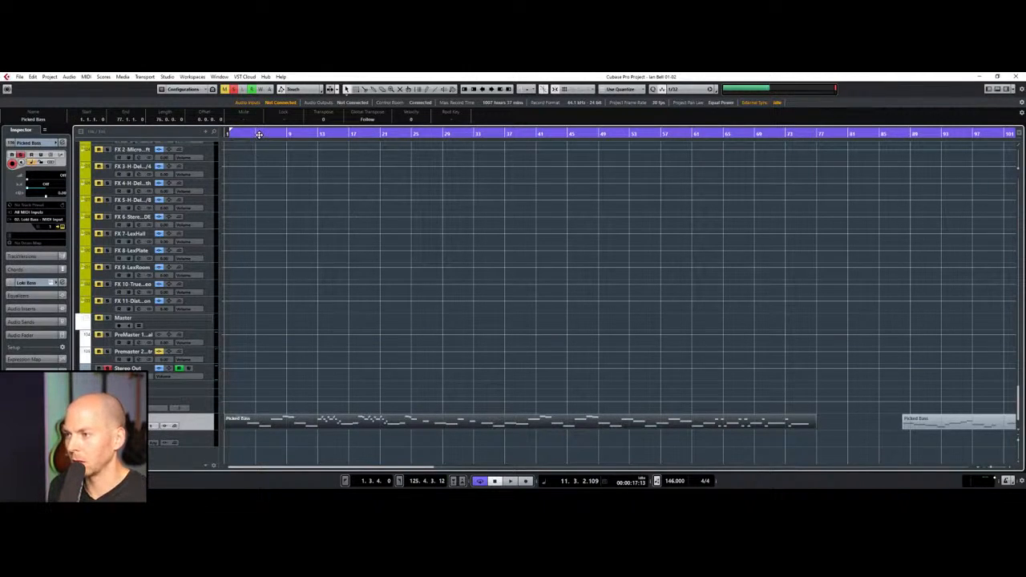
Step: Set the playback position near the start of bar 1 and enlarge the upper divided track list to show the Drums_1 and Kt. tracks
left_click_drag(231, 133, 231, 138)
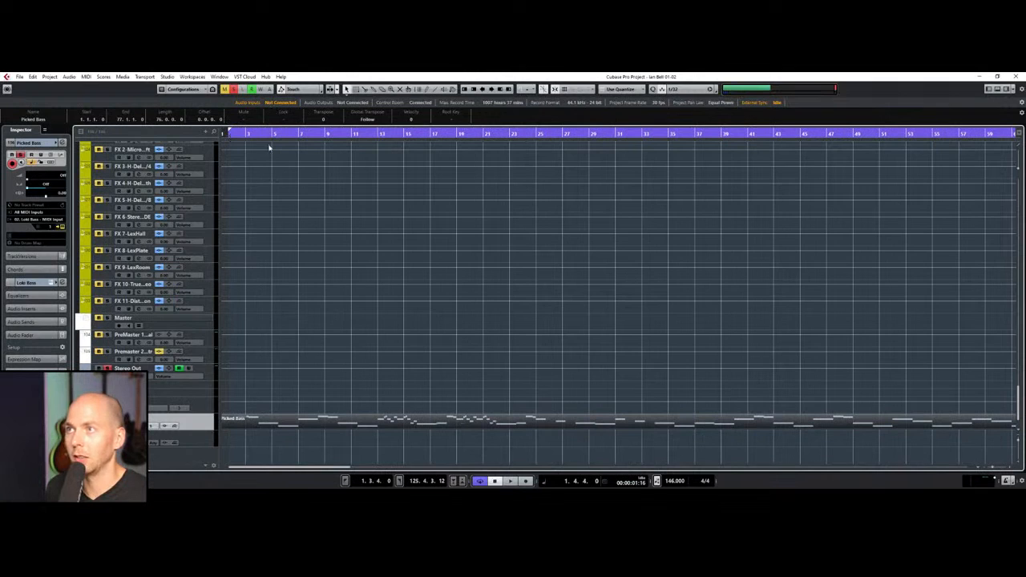
scroll(270, 236, "up", 10)
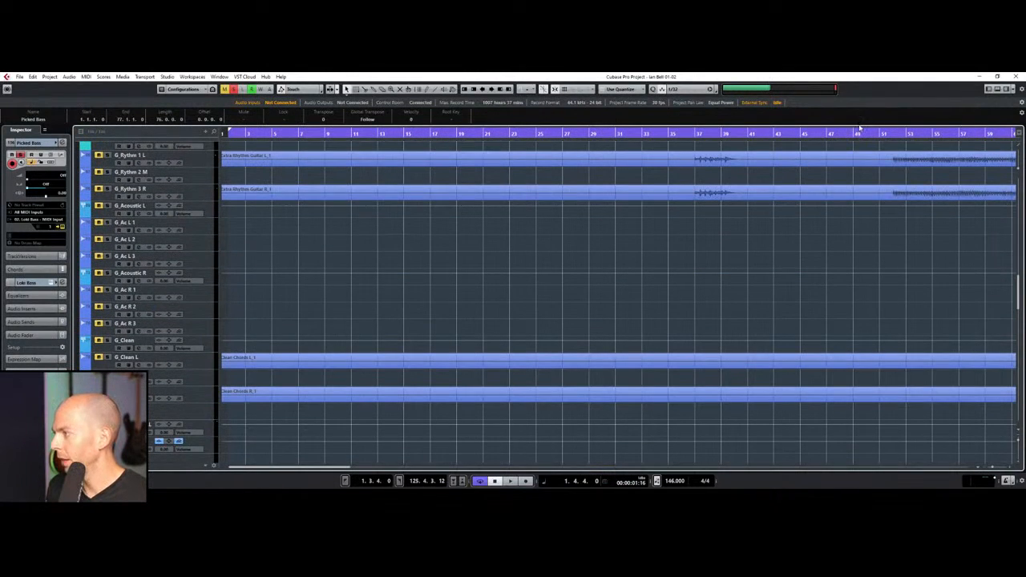
scroll(447, 282, "up", 10)
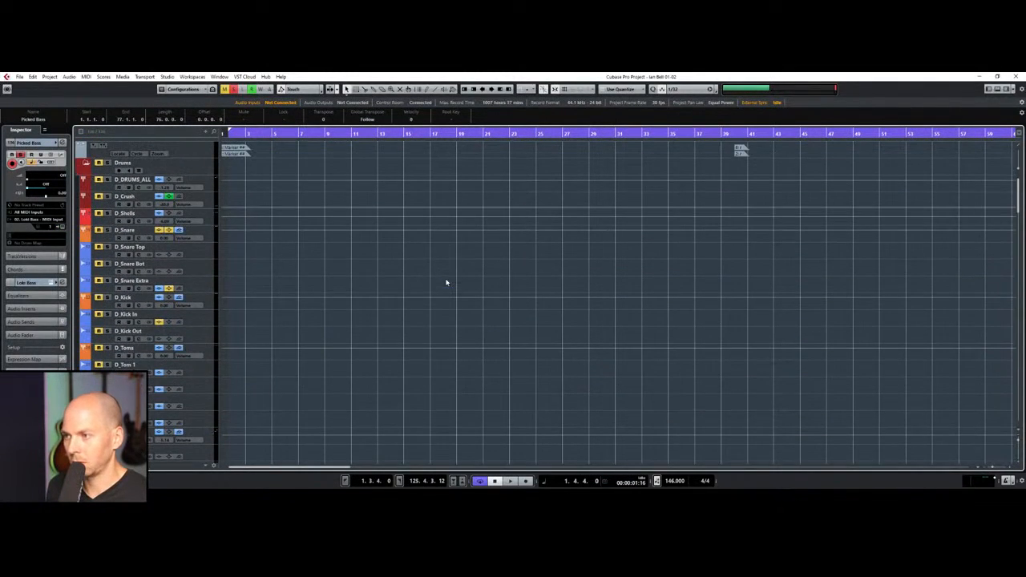
left_click_drag(196, 138, 162, 425)
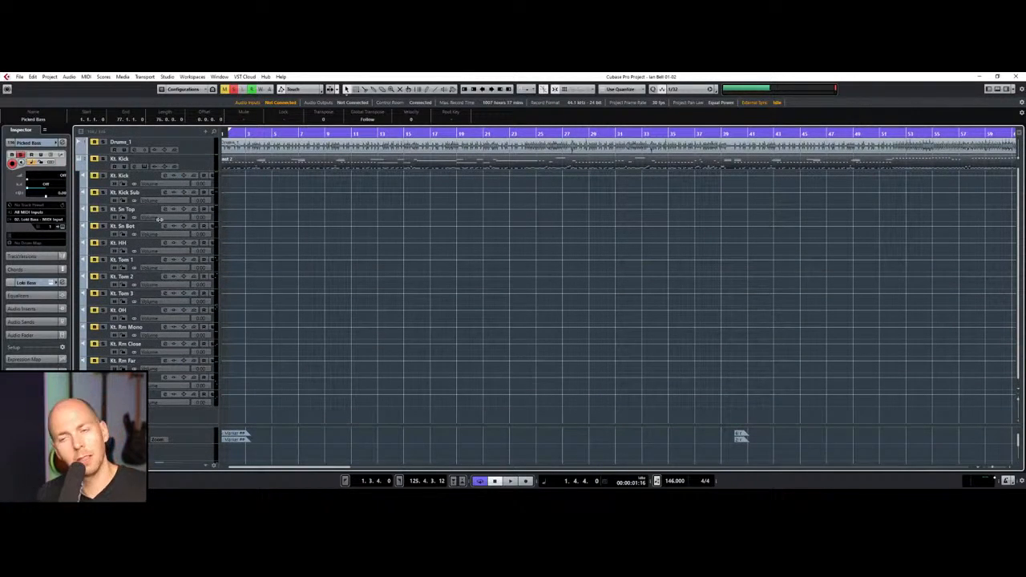
Step: Turn off solo on the Drums_1 track and disable the track
left_click(211, 149)
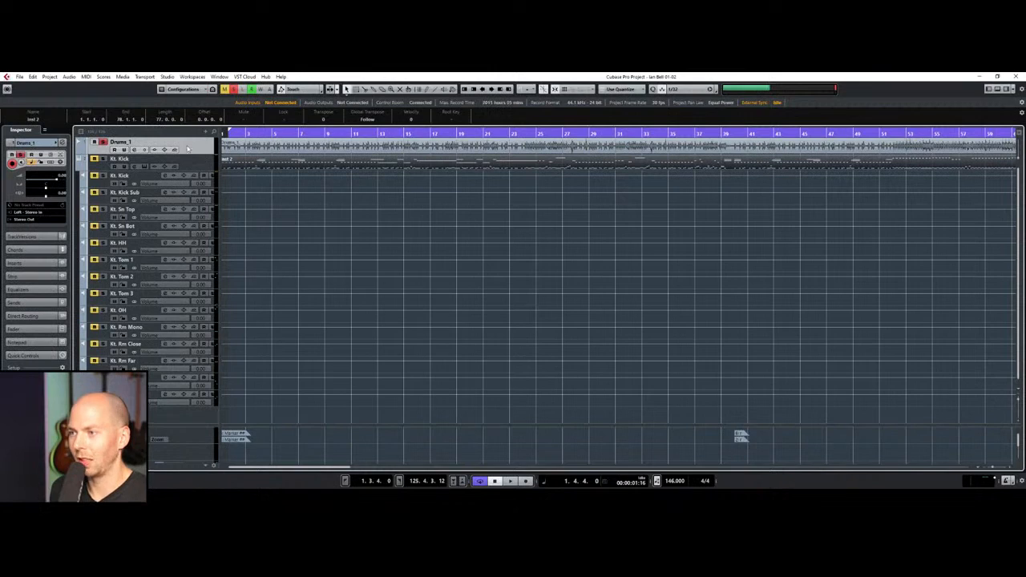
left_click(103, 143)
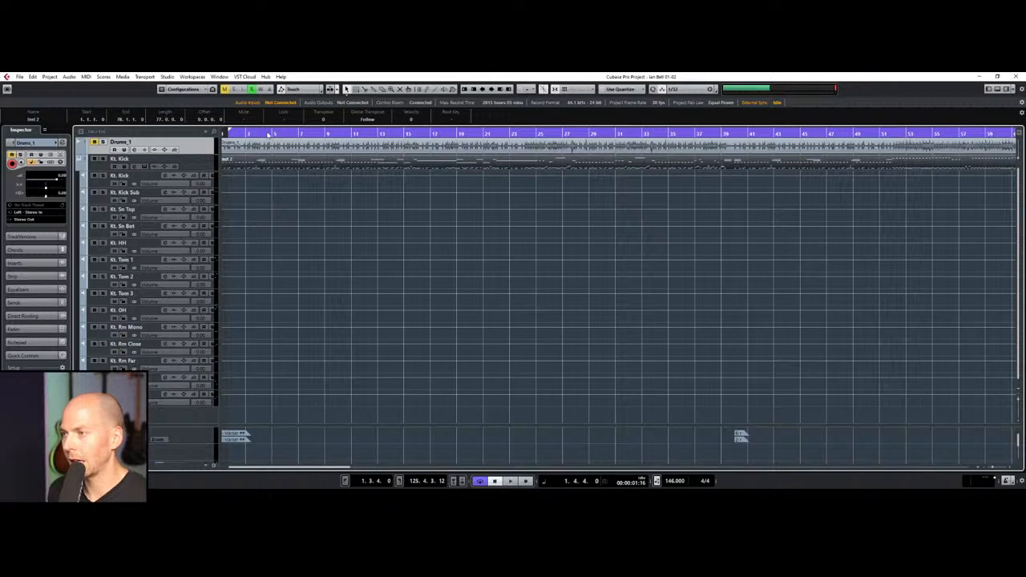
key("shift+d")
Step: Return to the project start with a closer timeline view and solo the Kt. Kick instrument track
left_click(202, 159)
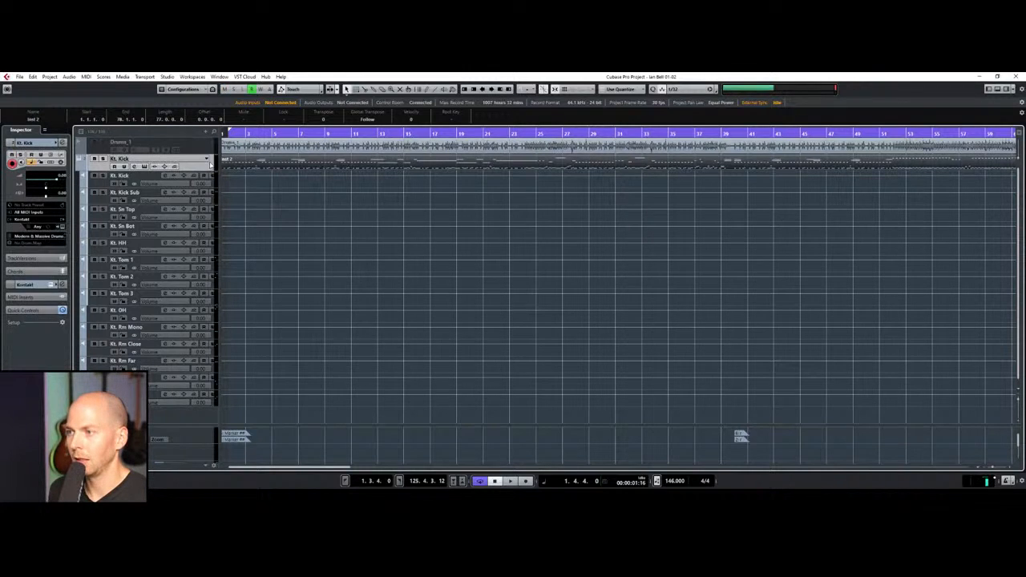
key("KP_Decimal")
key("h")
key("h")
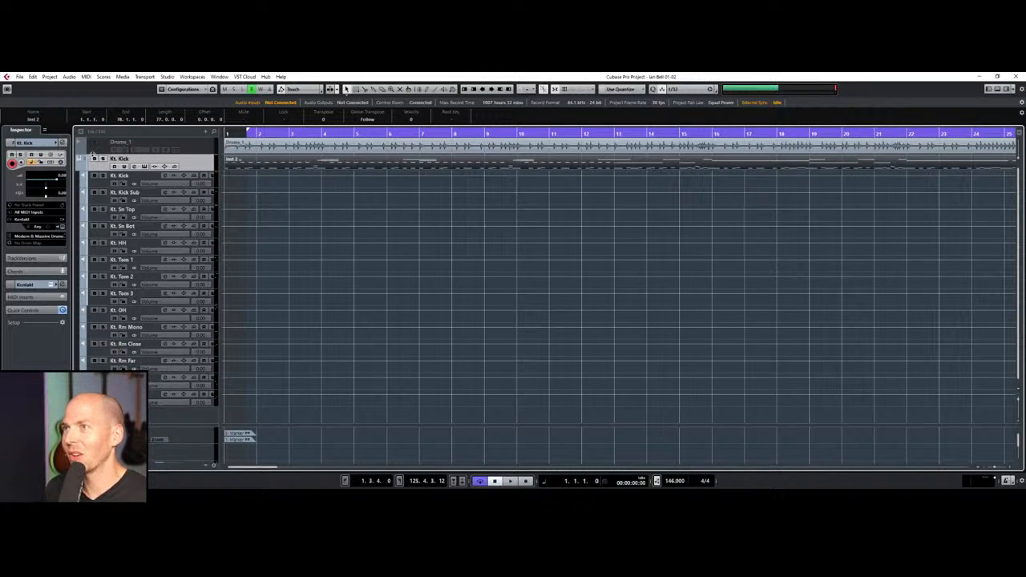
left_click(103, 161)
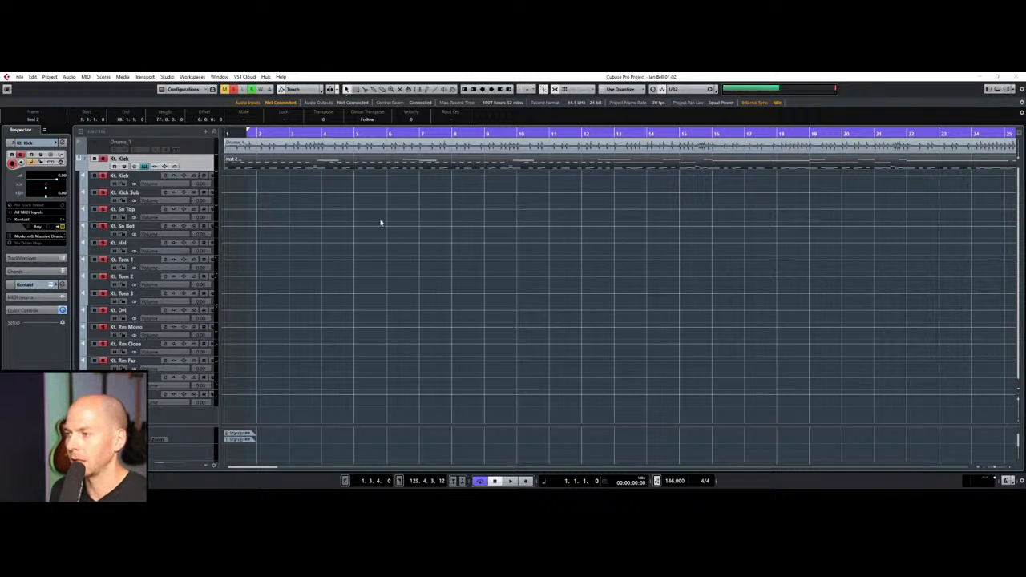
Step: Bring up the Kontakt Player window with Modern & Massive Drums and play the drum part from the project start
left_click(240, 136)
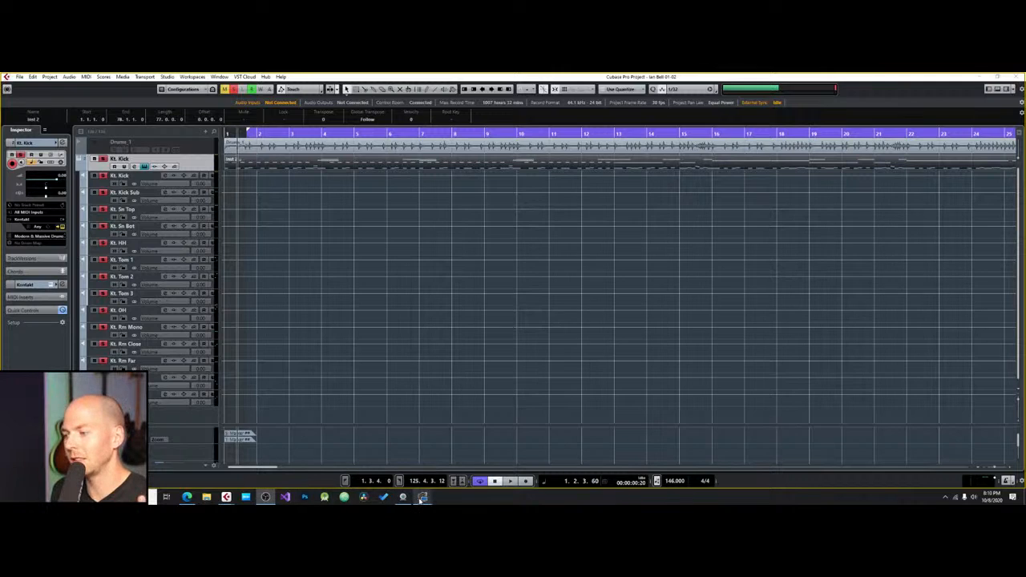
mouse_move(226, 497)
left_click(357, 383)
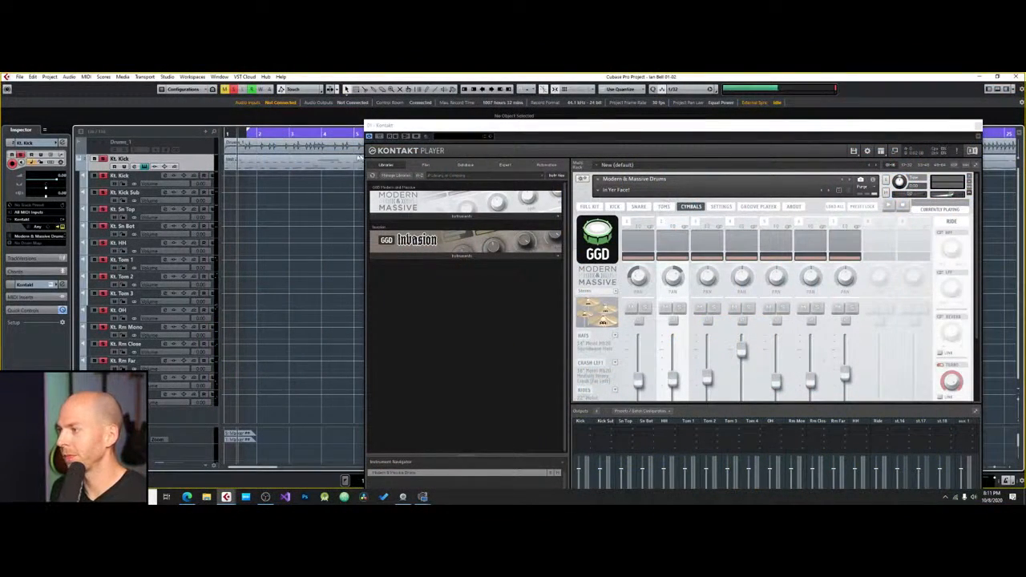
left_click_drag(233, 133, 226, 134)
key("space")
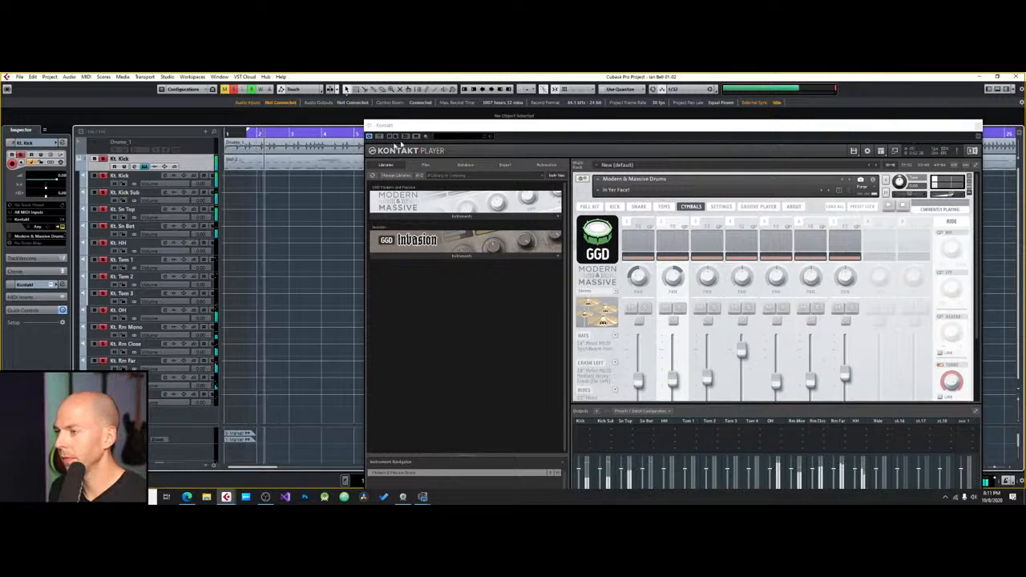
Step: Move the Kontakt Player window up over the project and bring it back to the front
left_click_drag(385, 126, 378, 103)
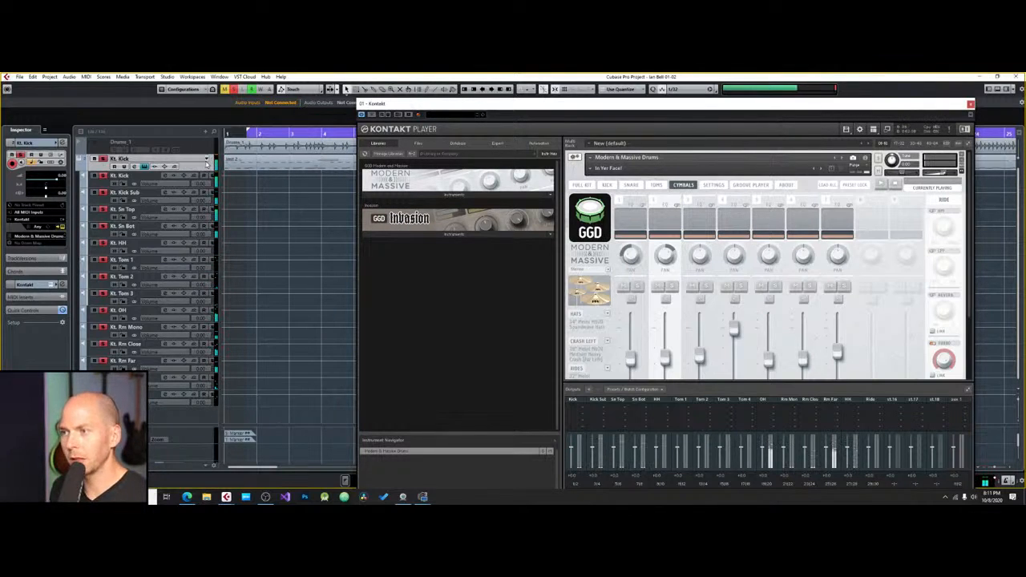
mouse_move(483, 107)
left_mouse_down()
mouse_move(457, 107)
mouse_move(495, 106)
mouse_move(474, 94)
left_mouse_up()
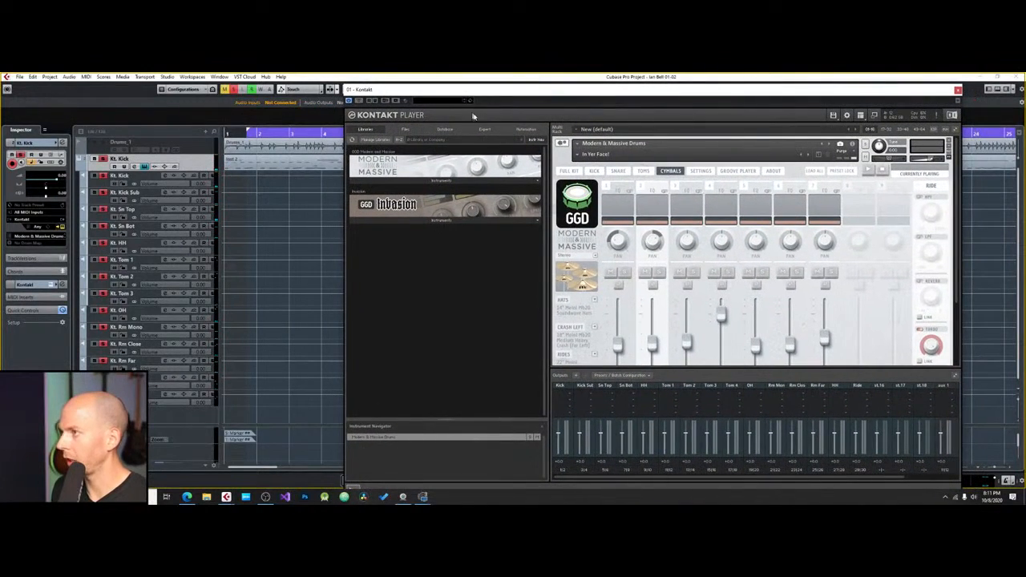
key("alt+Tab")
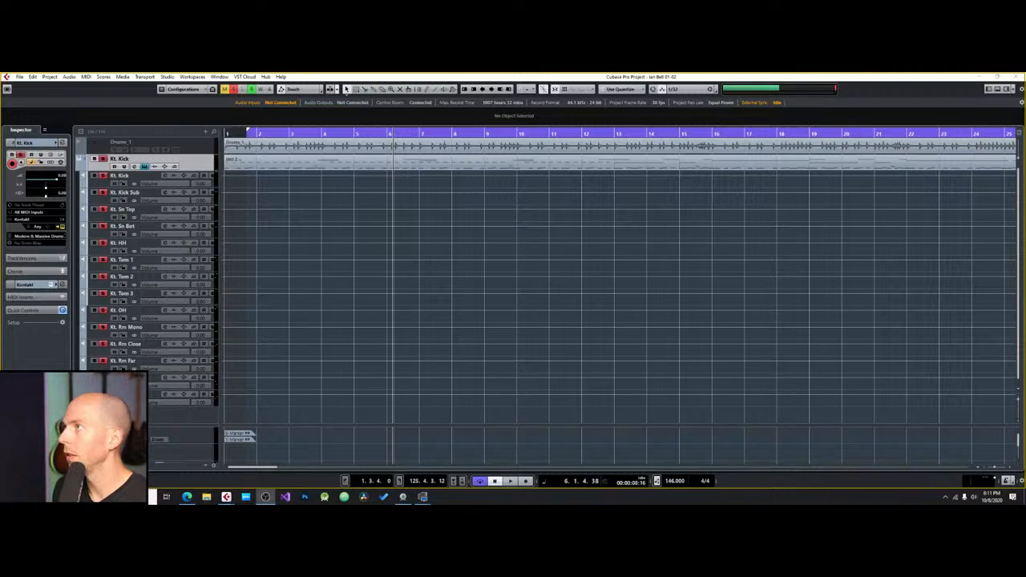
key("alt+Tab")
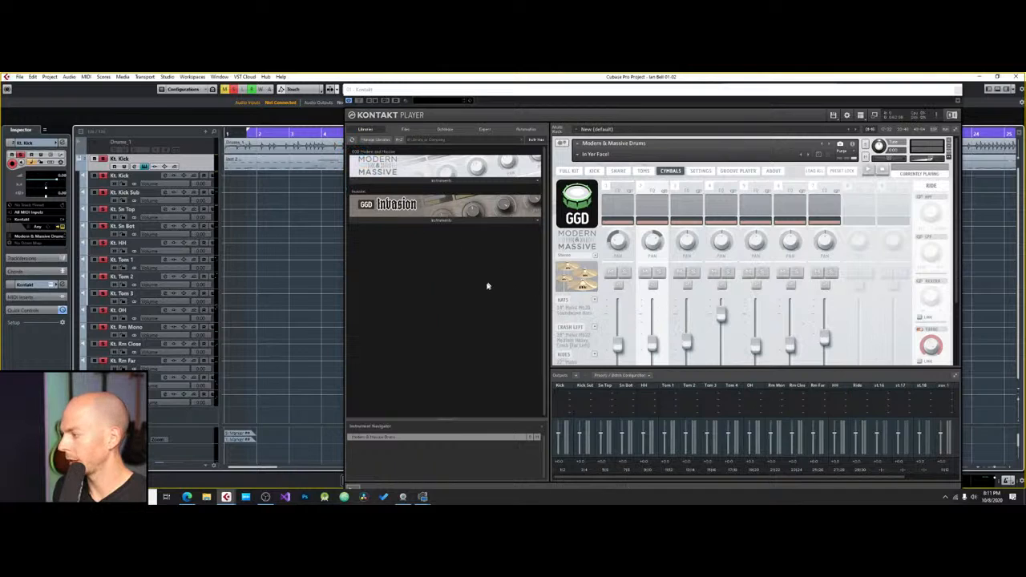
Step: Play the drums again and select the Kt. Kick output track below the instrument track
left_click(388, 90)
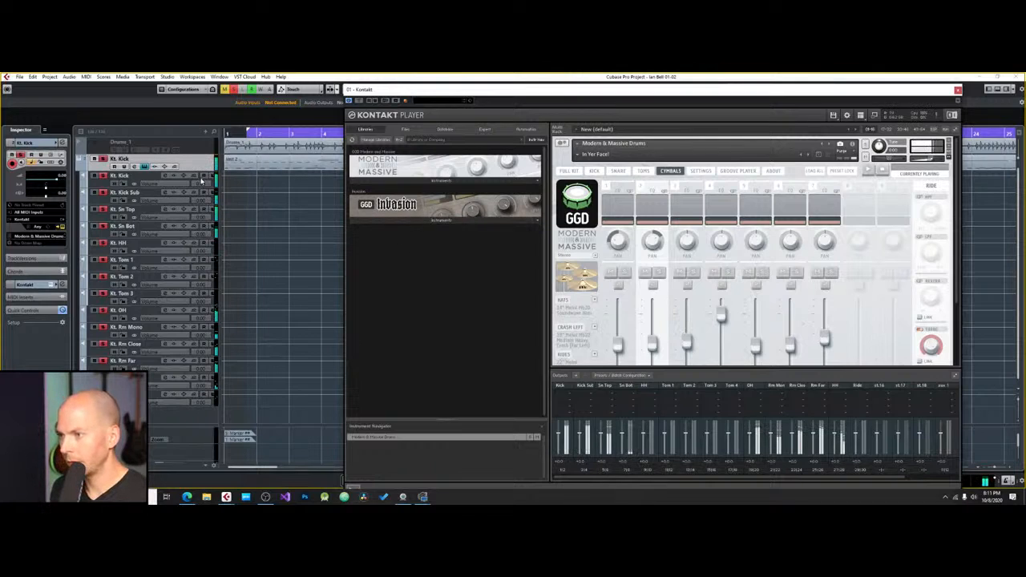
left_click(128, 185)
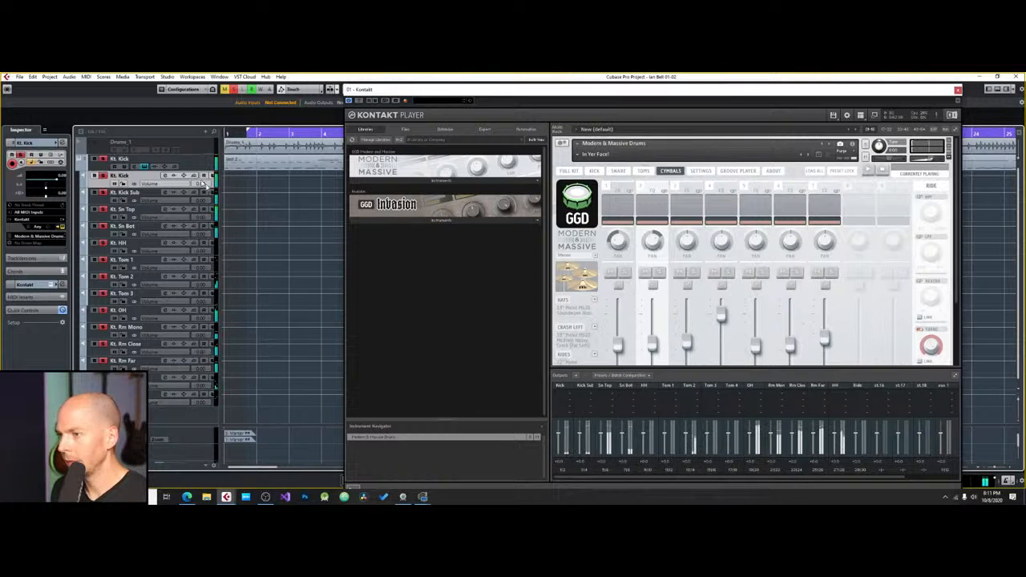
Step: Select the Kt. Kick Sub output track and inspect the cymbal channels' output assignments in Modern & Massive
left_click(136, 193)
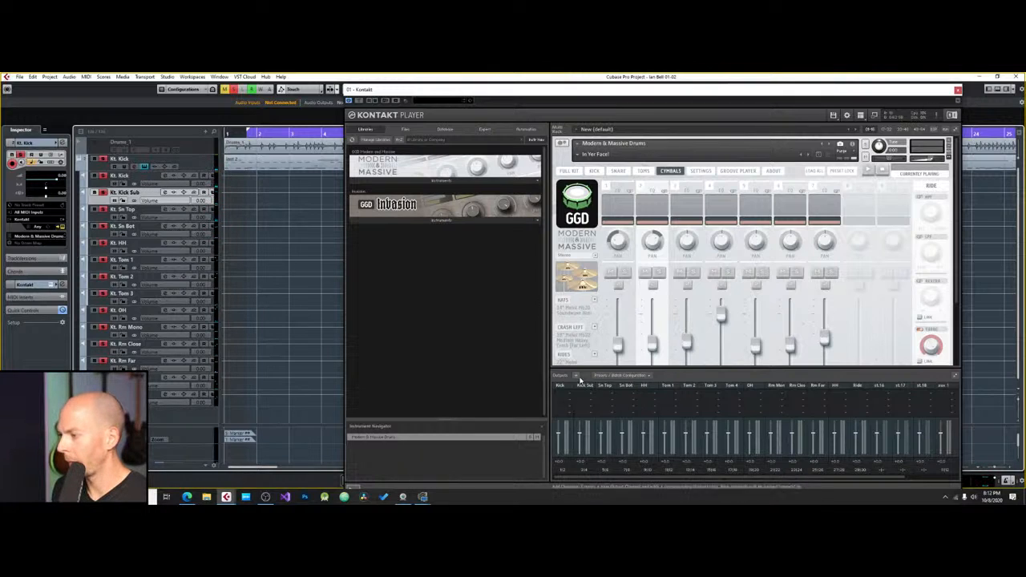
scroll(800, 249, "down", 1)
scroll(799, 250, "down", 3)
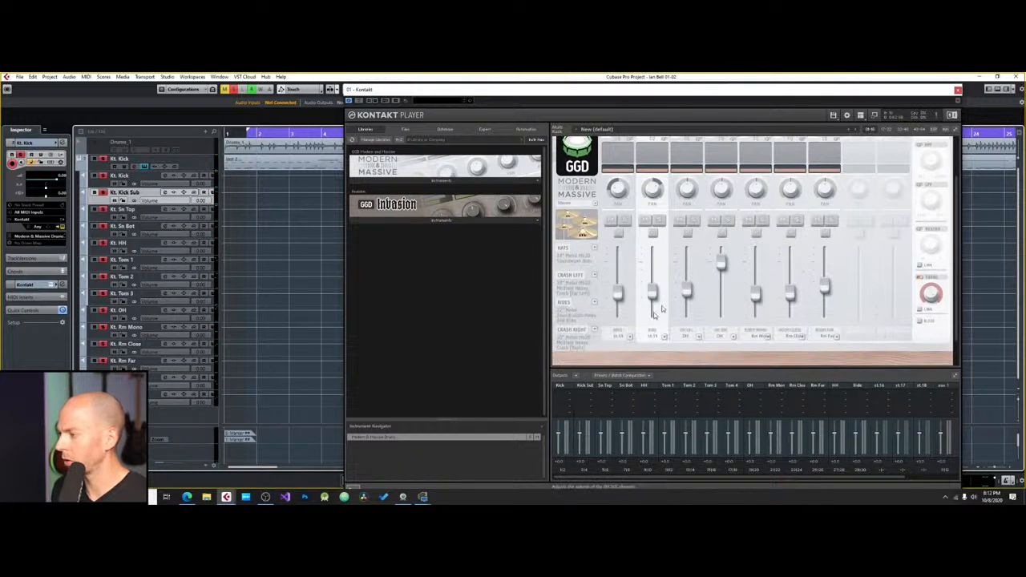
scroll(665, 315, "up", 2)
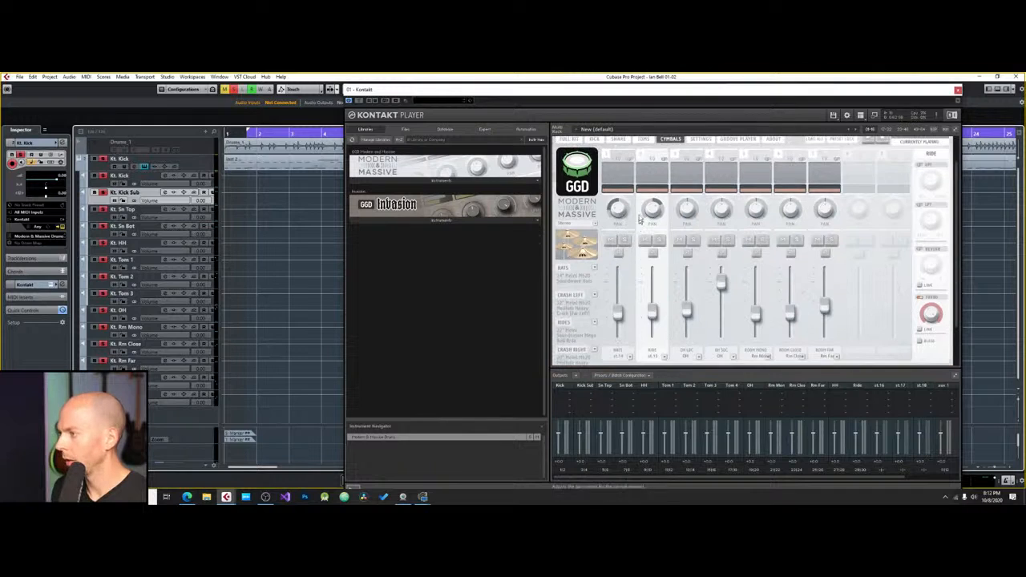
Step: Move the Kontakt window up and shrink its Outputs section to give the drum instrument more room
left_click_drag(641, 87, 641, 73)
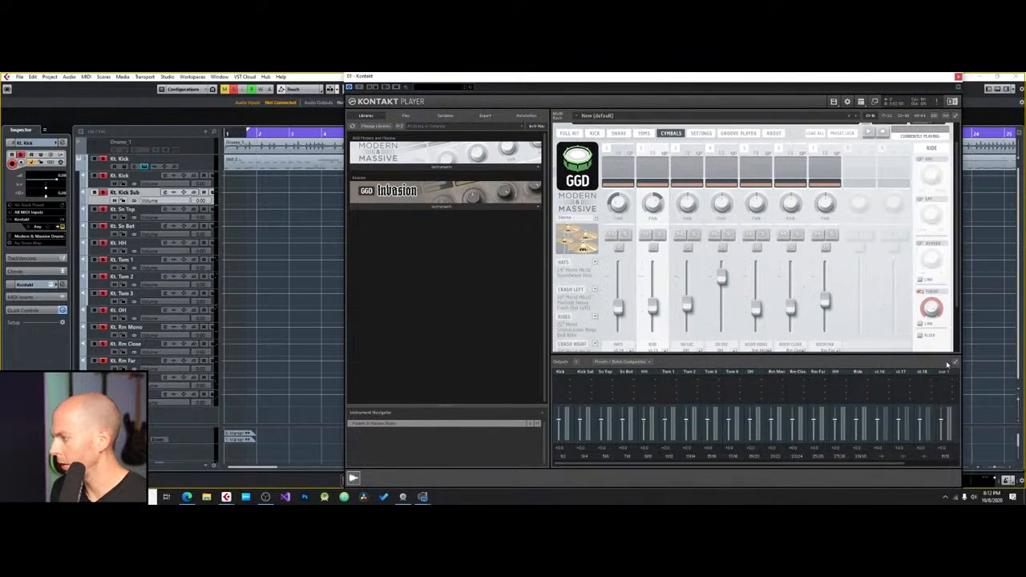
left_click_drag(948, 365, 948, 394)
scroll(788, 365, "up", 1)
scroll(789, 363, "up", 1)
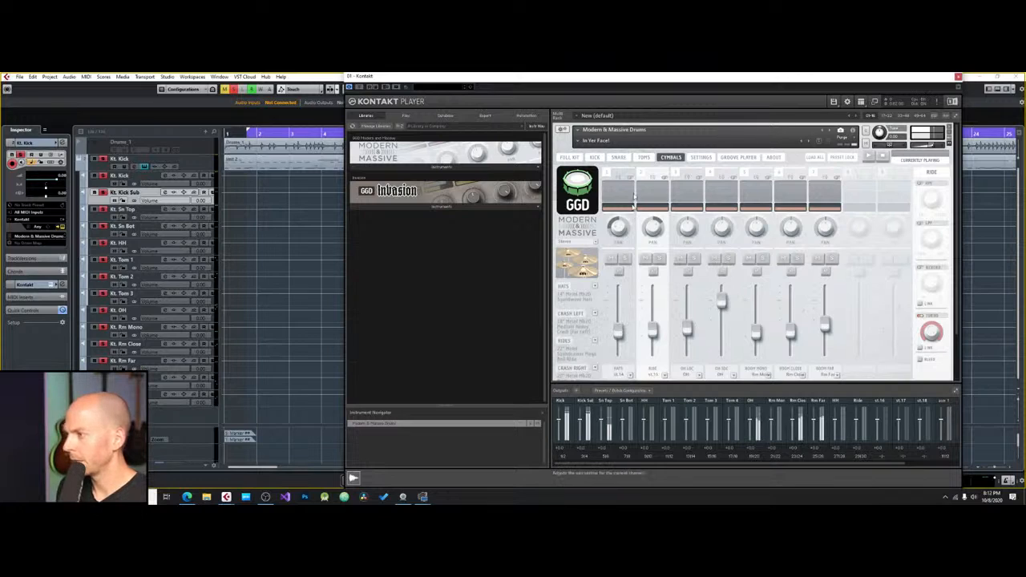
Step: Show the kick channels in Modern & Massive, raise the main Kick level and slightly lower the Kick Sub level
left_click(595, 157)
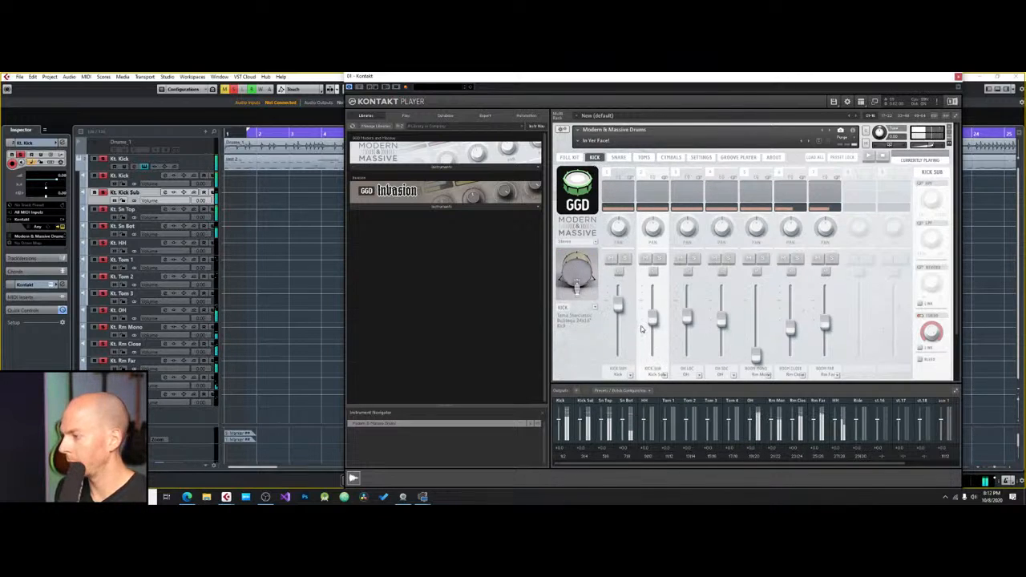
left_click_drag(618, 306, 618, 298)
mouse_move(652, 330)
left_mouse_down()
mouse_move(654, 342)
mouse_move(653, 323)
left_mouse_up()
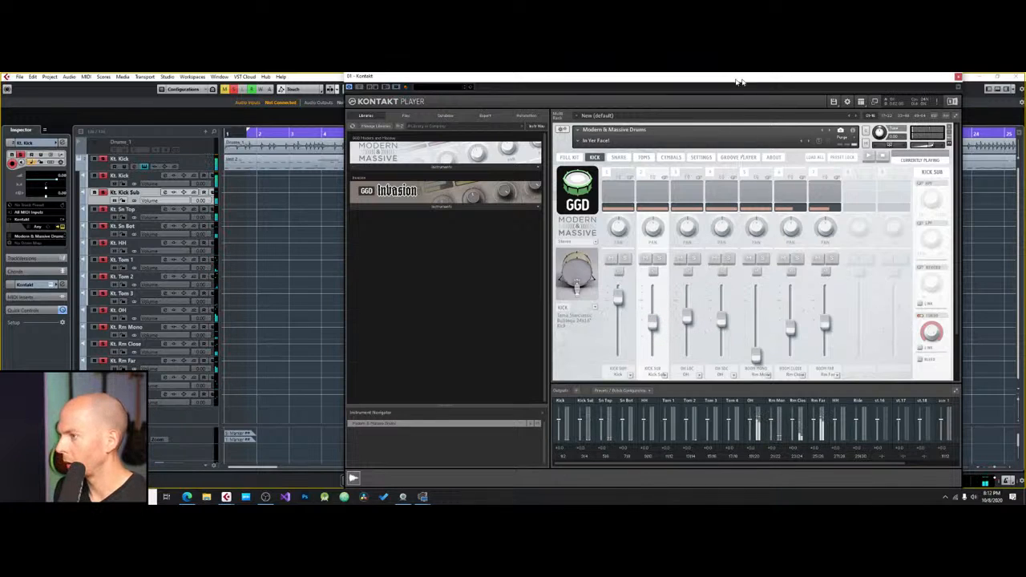
Step: Nudge the Kontakt window down and set the Fireface audio interface's buffer size to 1024 samples
mouse_move(423, 77)
left_mouse_down()
mouse_move(392, 76)
mouse_move(427, 83)
left_mouse_up()
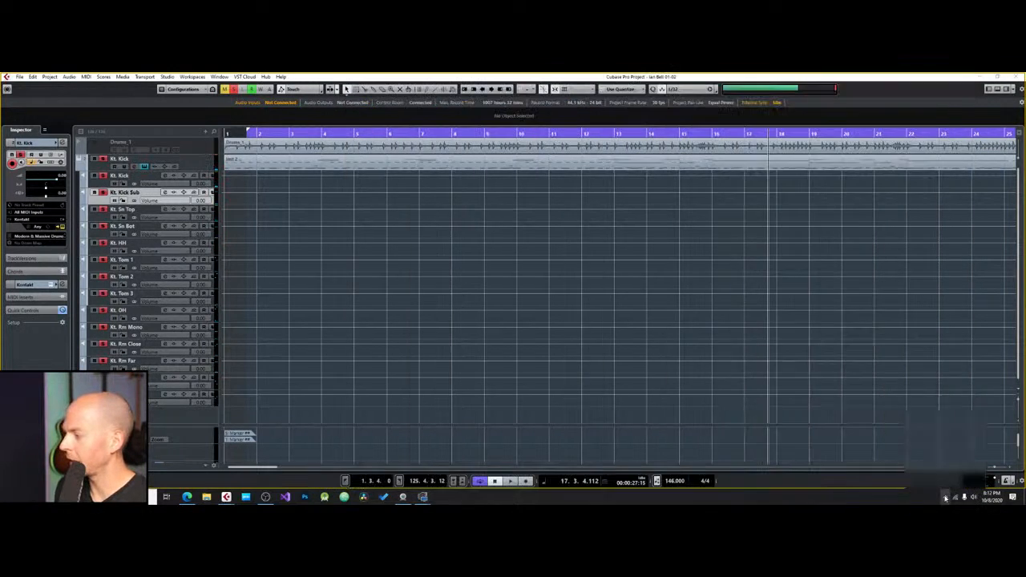
left_click(944, 497)
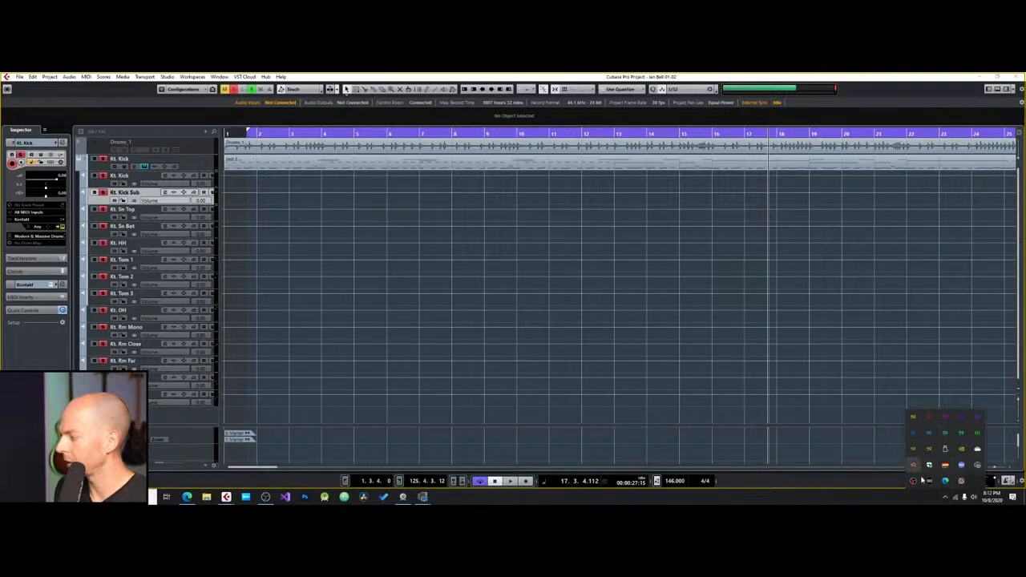
left_click(944, 465)
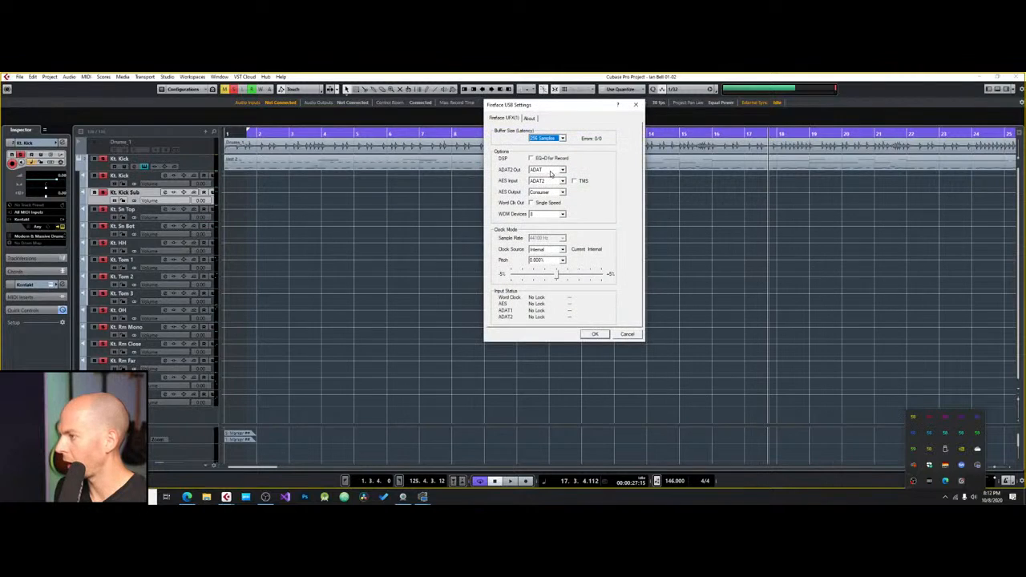
left_click(551, 139)
left_click(550, 155)
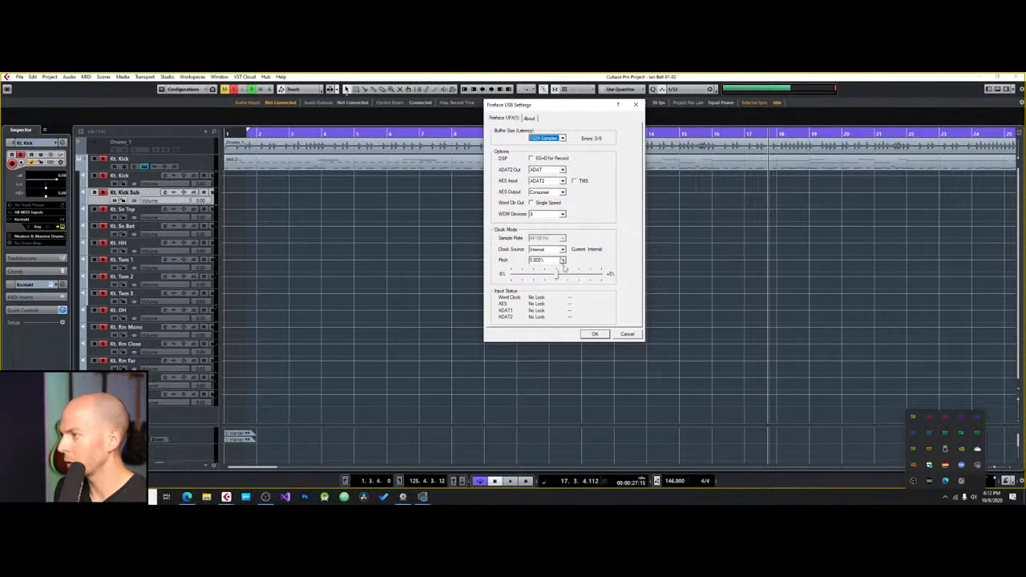
left_click(595, 334)
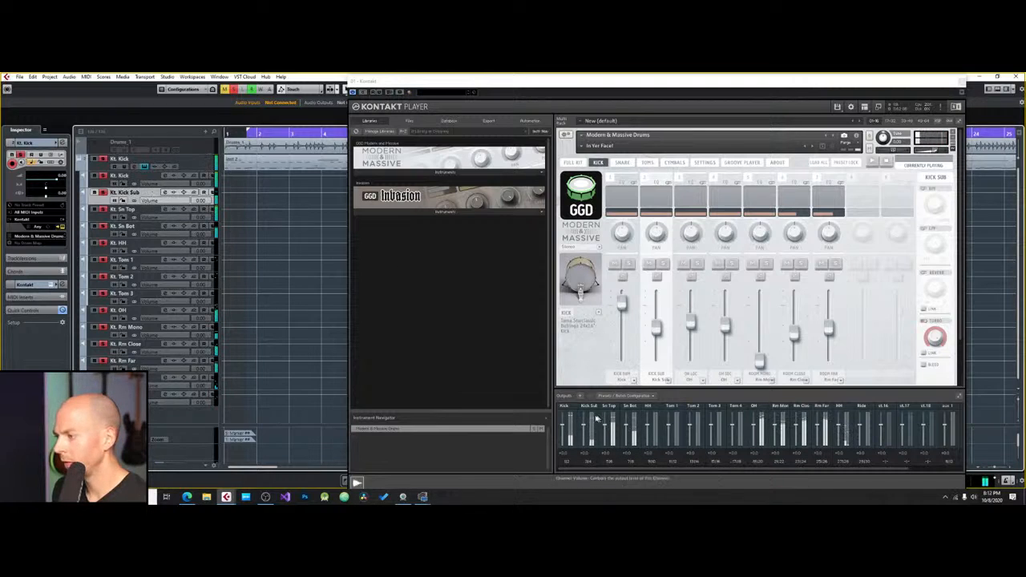
Step: Lower the main Kick level to around mid-fader and reduce the Kick Sub level slightly in Modern & Massive
left_click_drag(621, 303, 618, 357)
left_click_drag(656, 329, 655, 335)
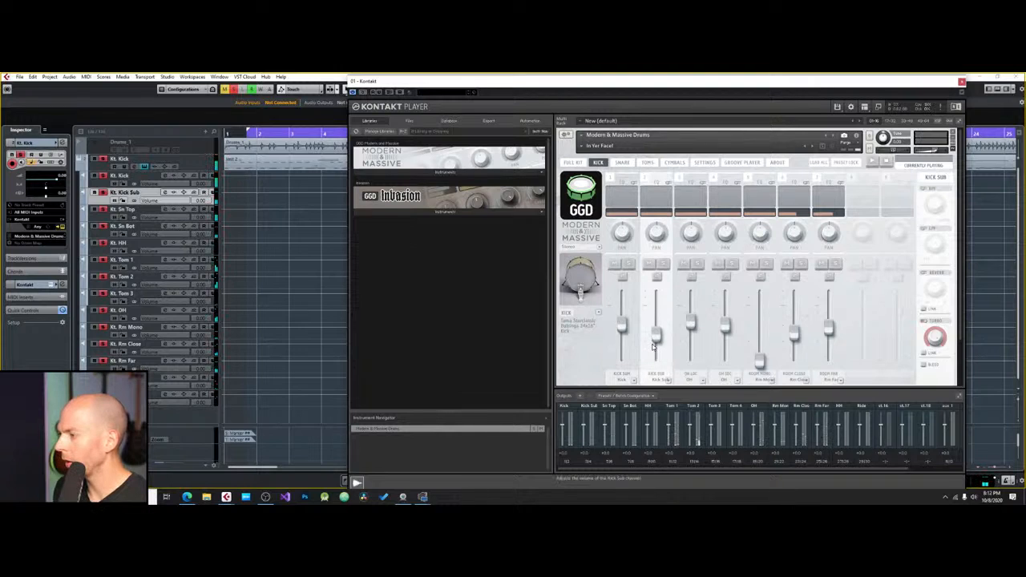
left_click(304, 79)
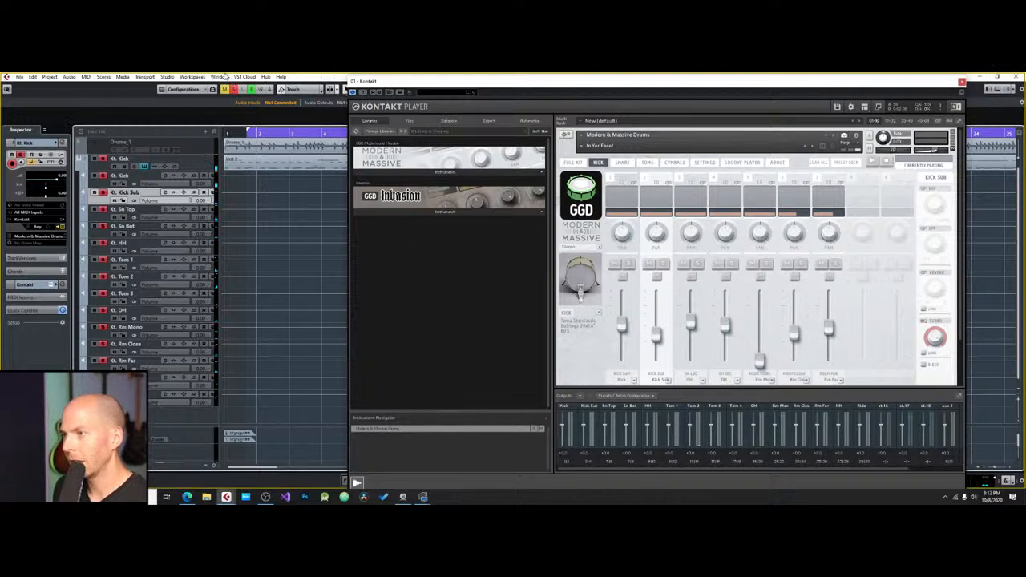
left_click(164, 77)
left_click(186, 215)
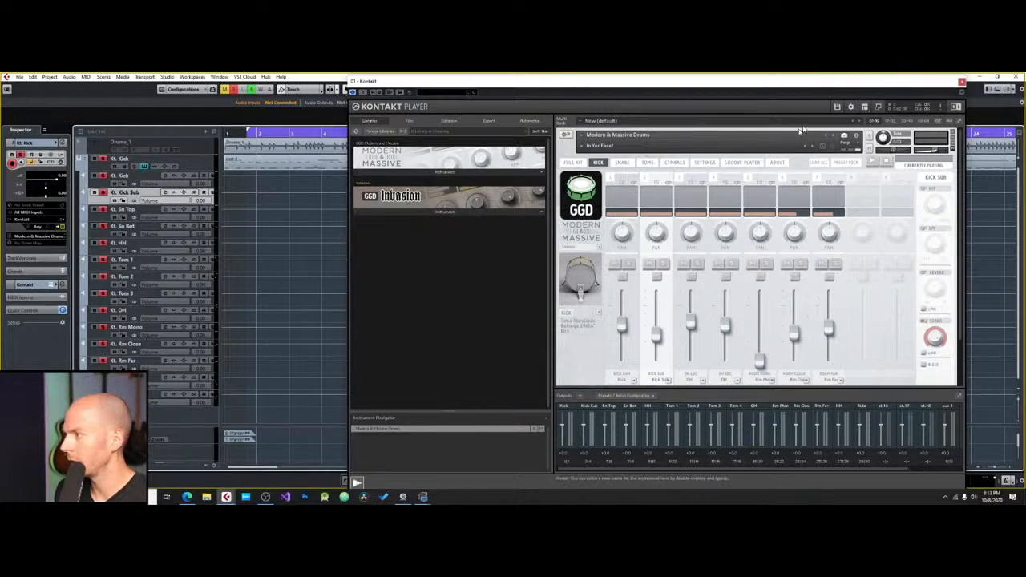
Step: Open Kontakt's options and examine the Handling, Load/Import, Database, Libraries, Usage Data and Memory settings
left_click(851, 107)
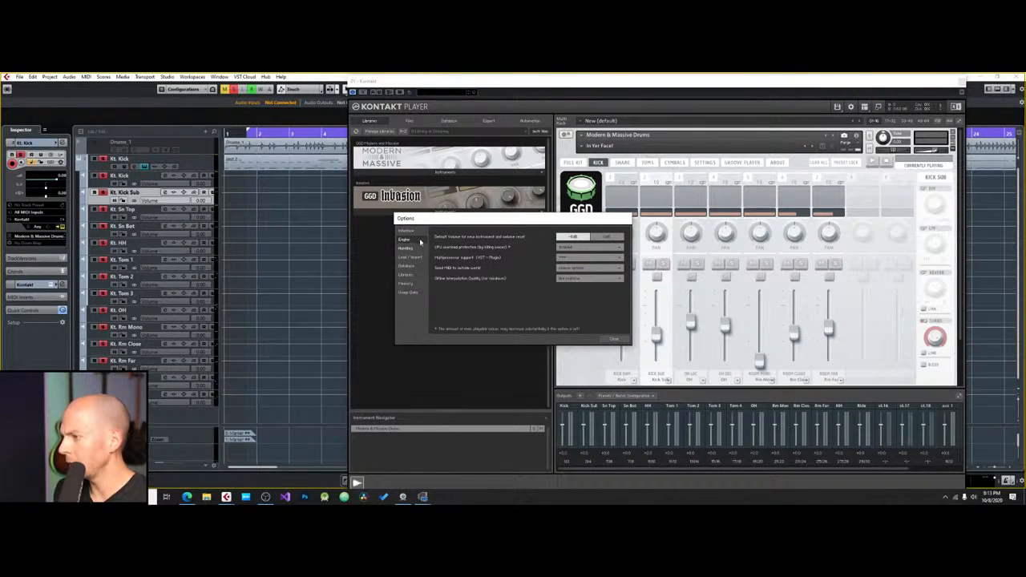
left_click(415, 248)
left_click(412, 257)
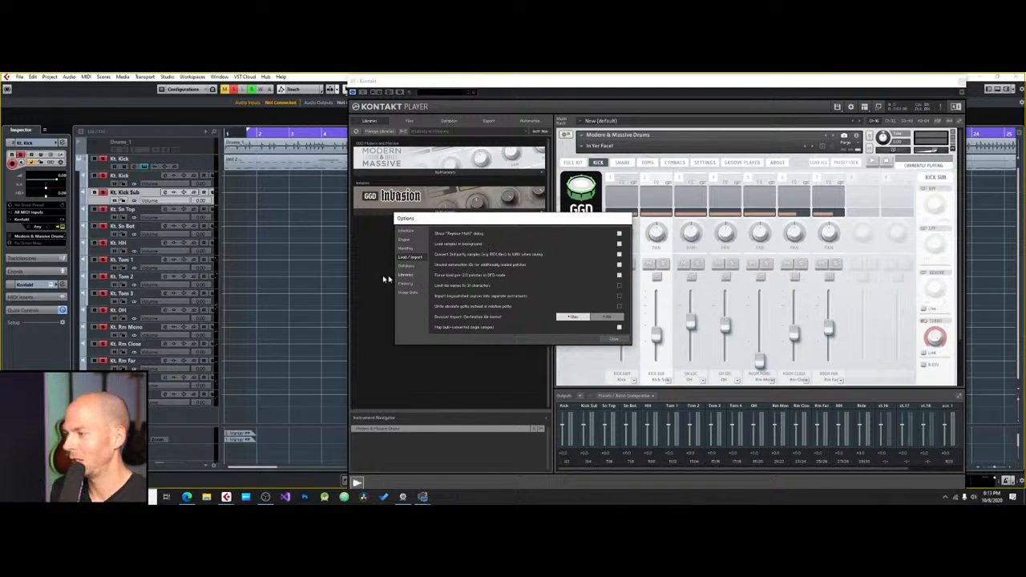
left_click(414, 266)
left_click(416, 274)
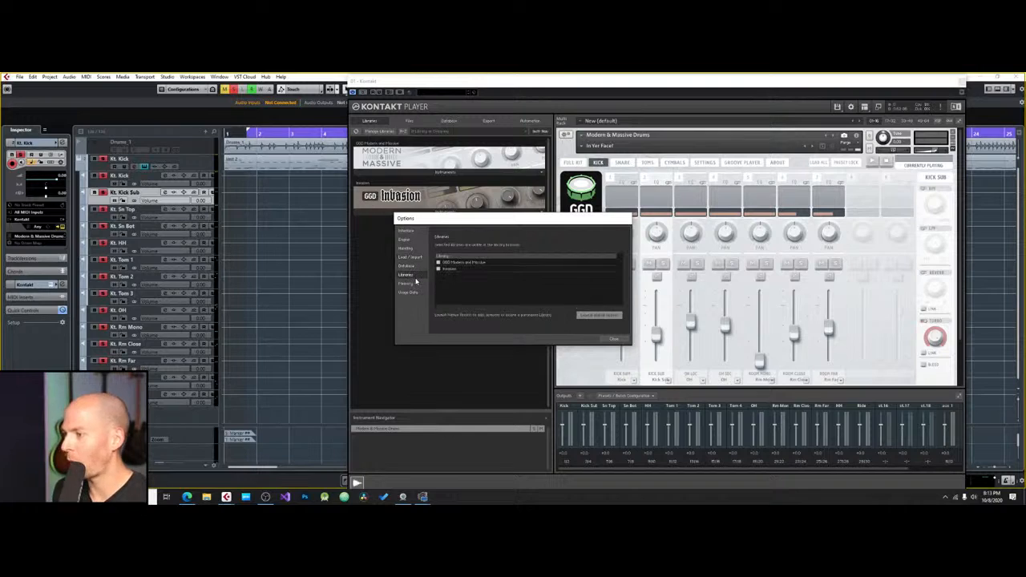
left_click(414, 286)
left_click(414, 294)
left_click(414, 285)
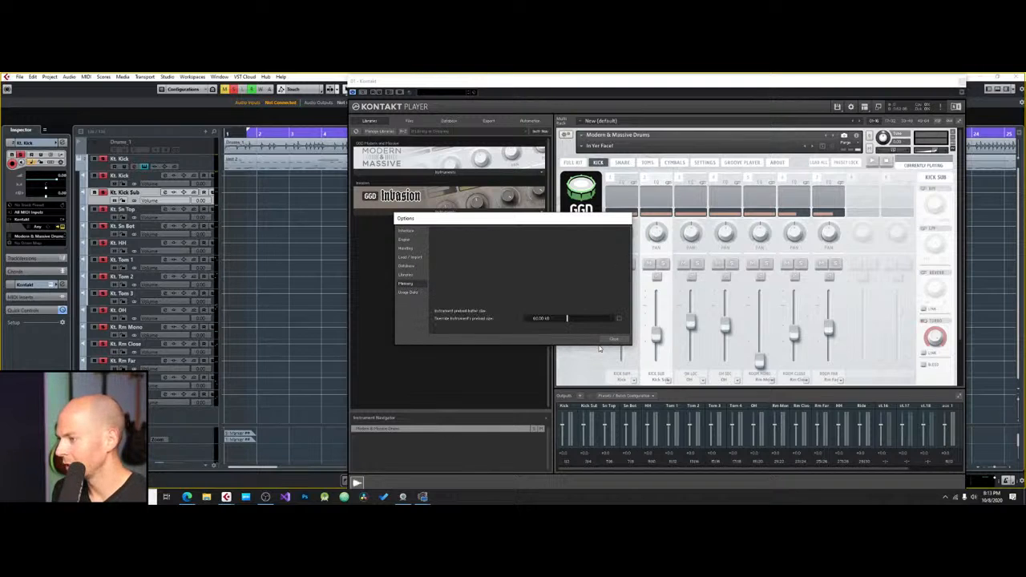
Step: Recheck Kontakt's settings from Libraries back through Engine and Interface, and close the options without changes
left_click(404, 275)
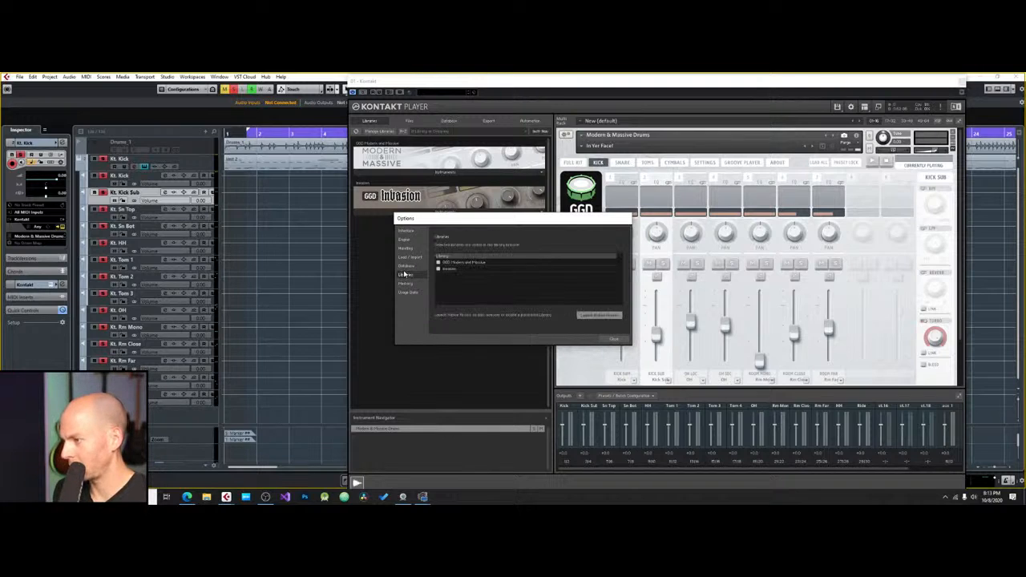
left_click(408, 267)
left_click(411, 257)
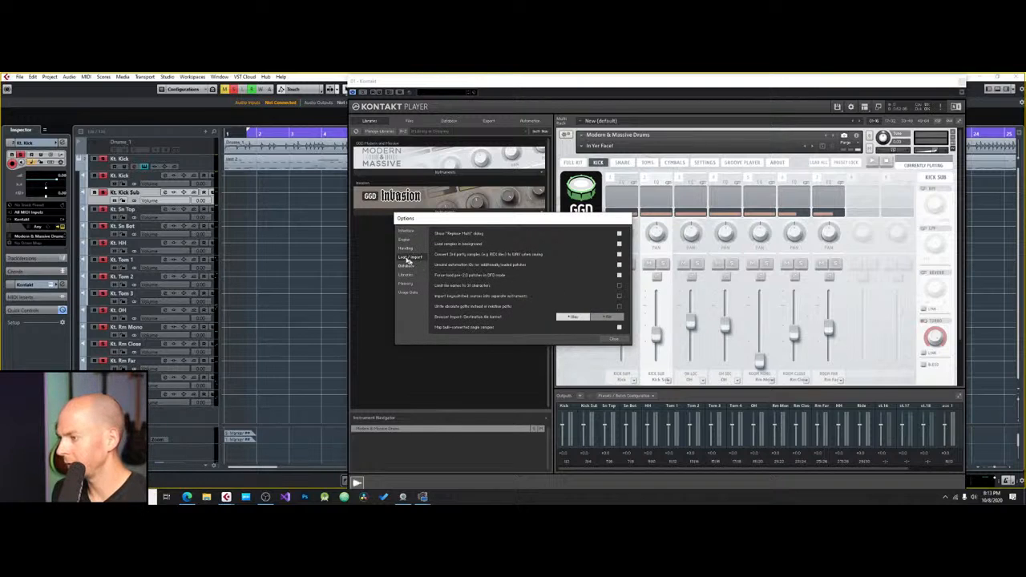
left_click(404, 247)
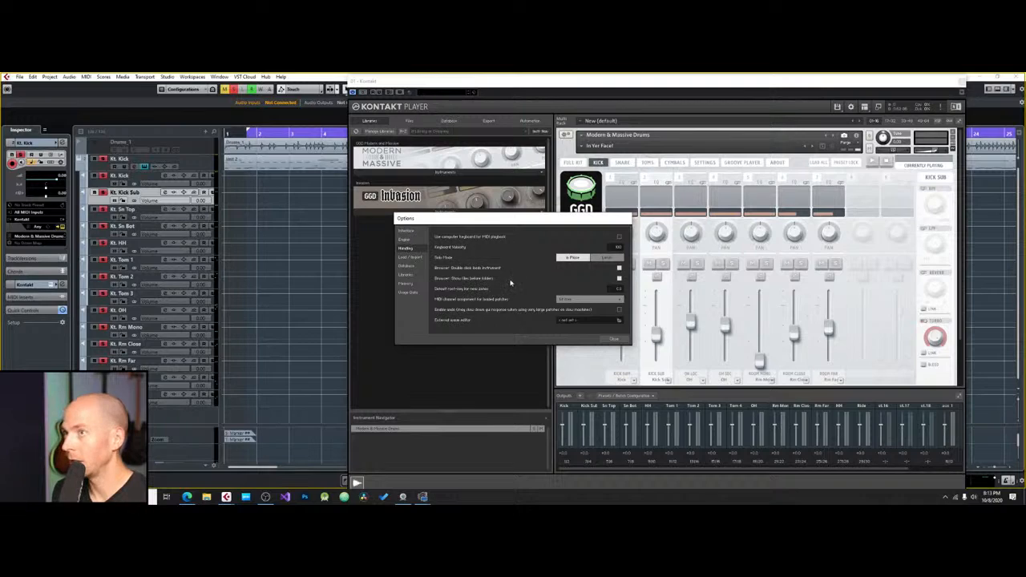
left_click(413, 242)
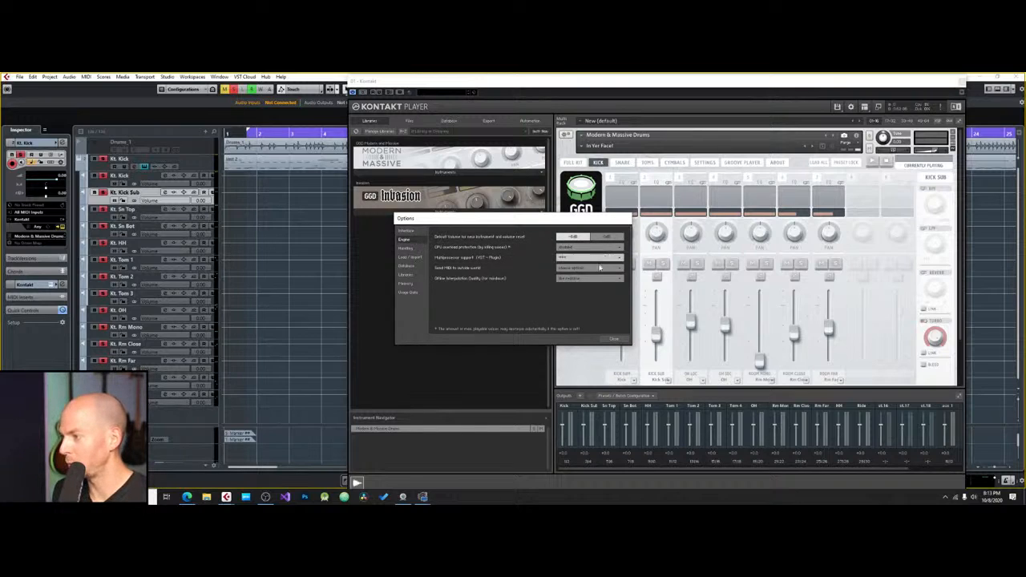
left_click(407, 231)
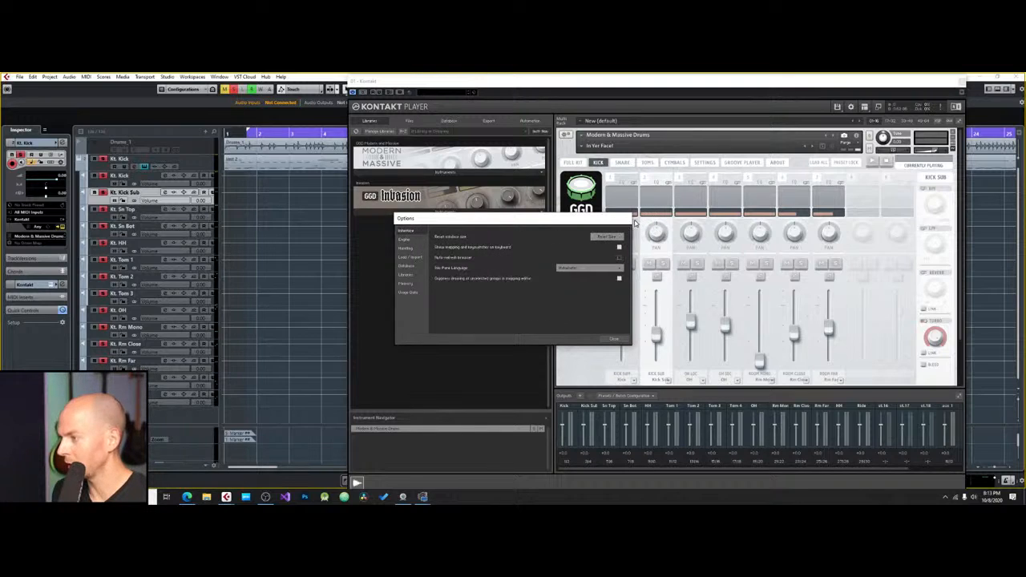
left_click(613, 339)
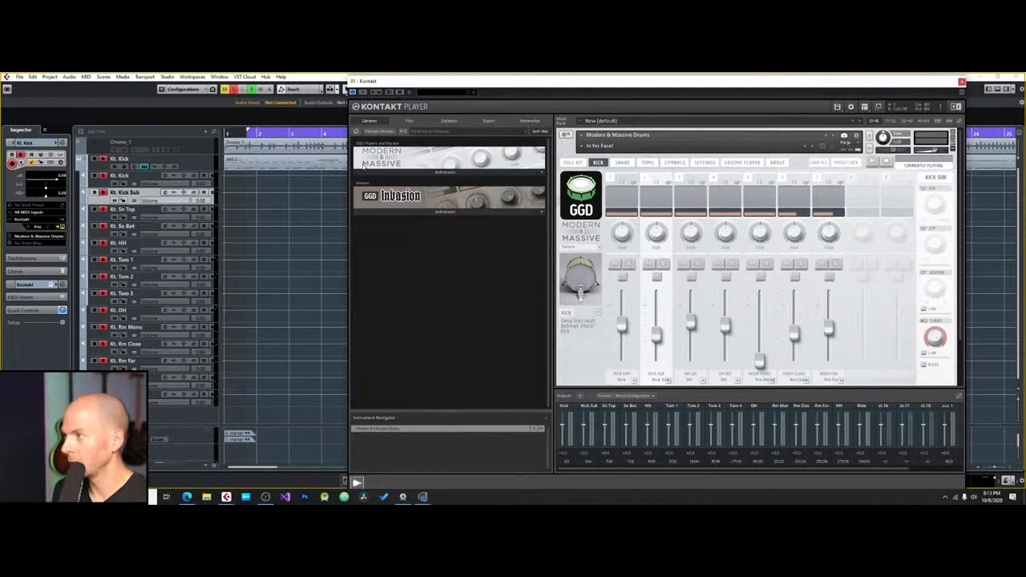
Step: Play the drum part again from the project and return focus to the Kontakt window
left_click(326, 82)
key("space")
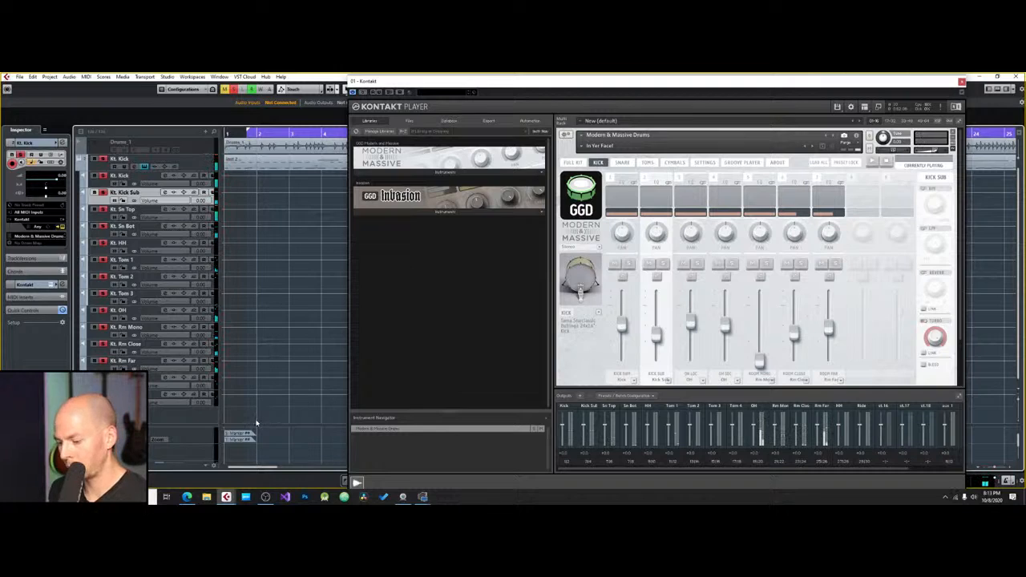
left_click(674, 150)
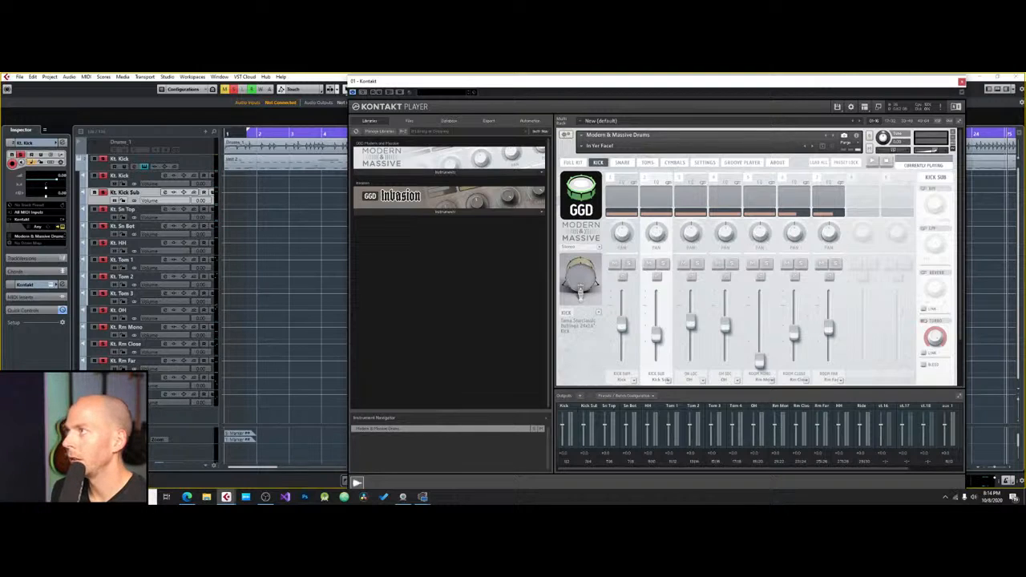
Step: Move the Kontakt window off the track area, select the Kt. Kick instrument track and widen the track list
left_click_drag(550, 112, 821, 346)
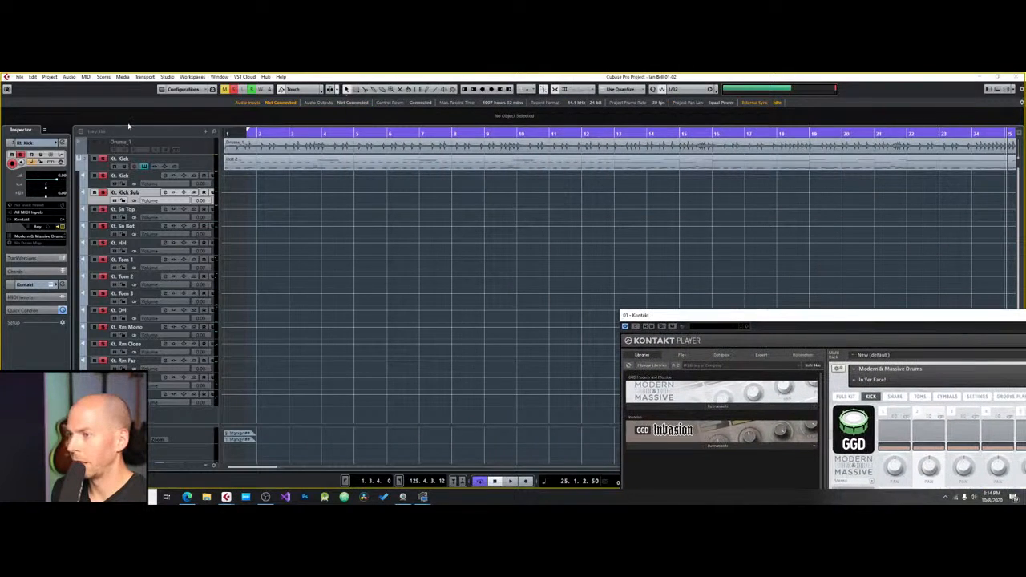
left_click(151, 175)
left_click(195, 166)
left_click_drag(219, 202, 244, 272)
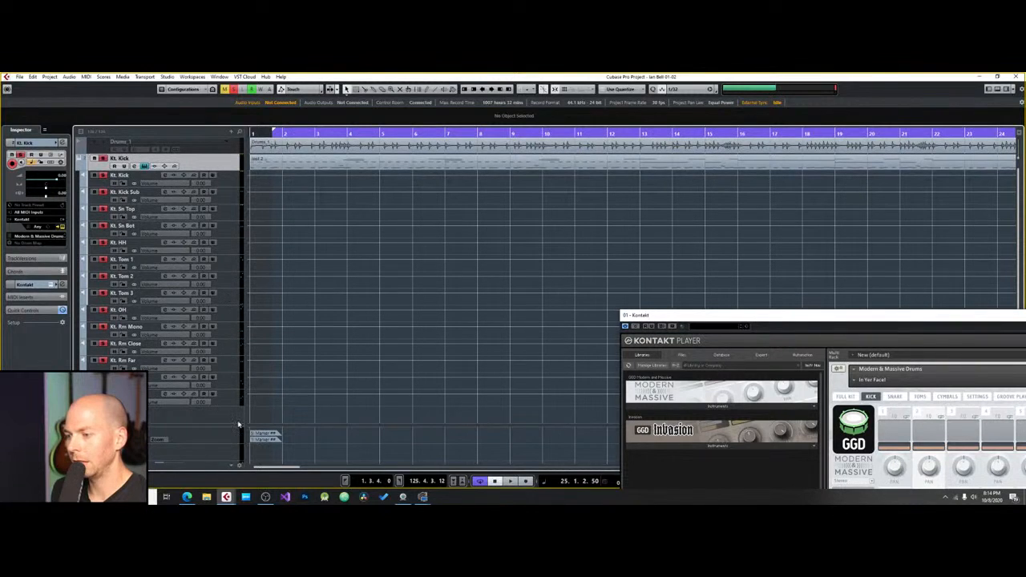
Step: Select the D_Shells group track, start playback and deactivate its JST Clip insert, closing the plug-in window
scroll(215, 224, "down", 10)
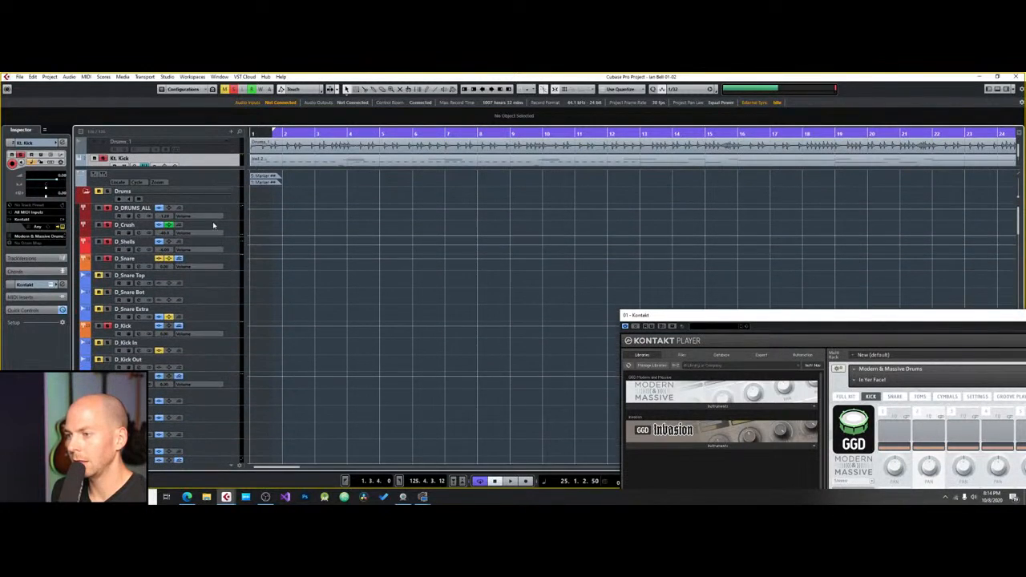
left_click(232, 245)
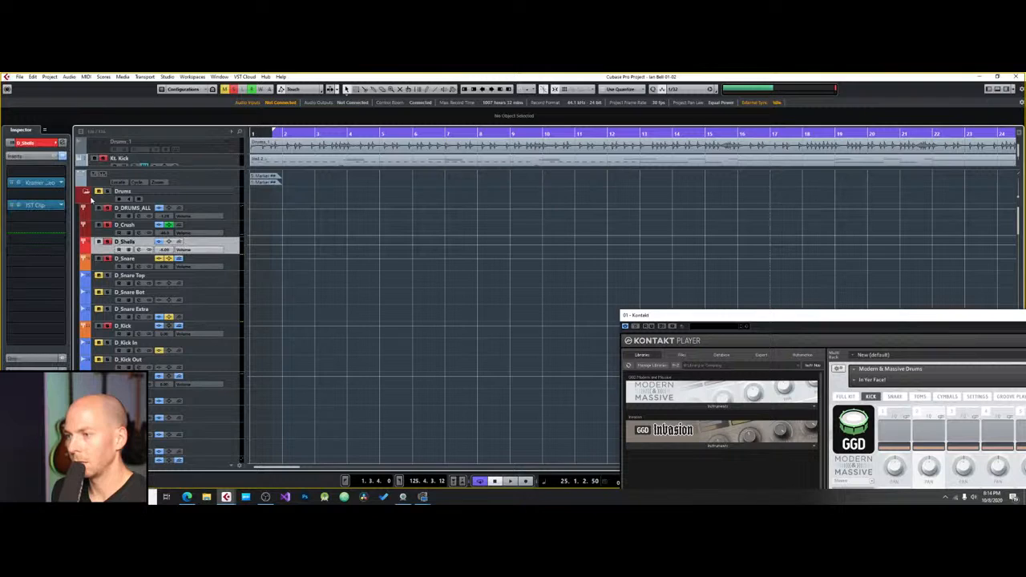
key("space")
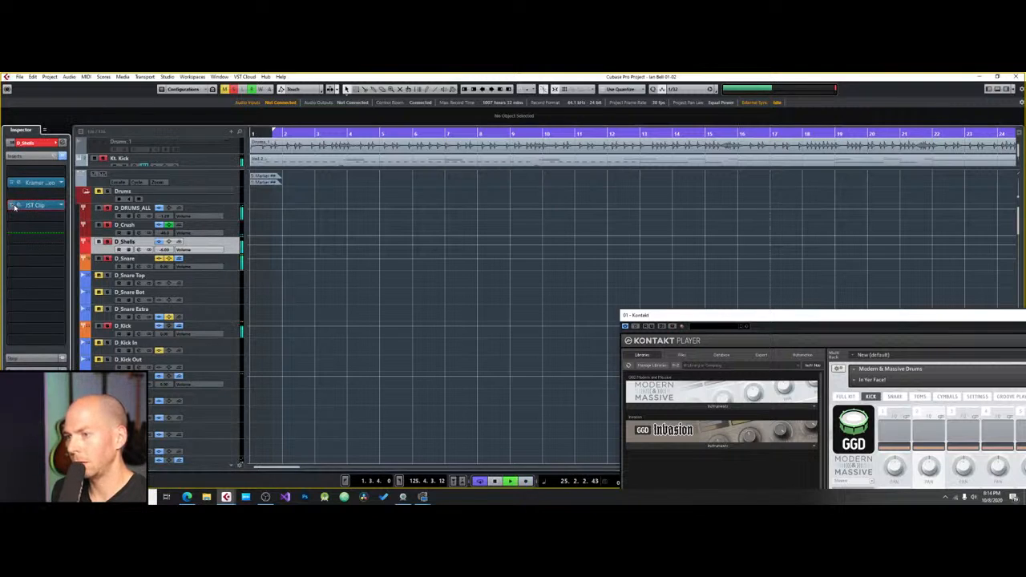
left_click(17, 206)
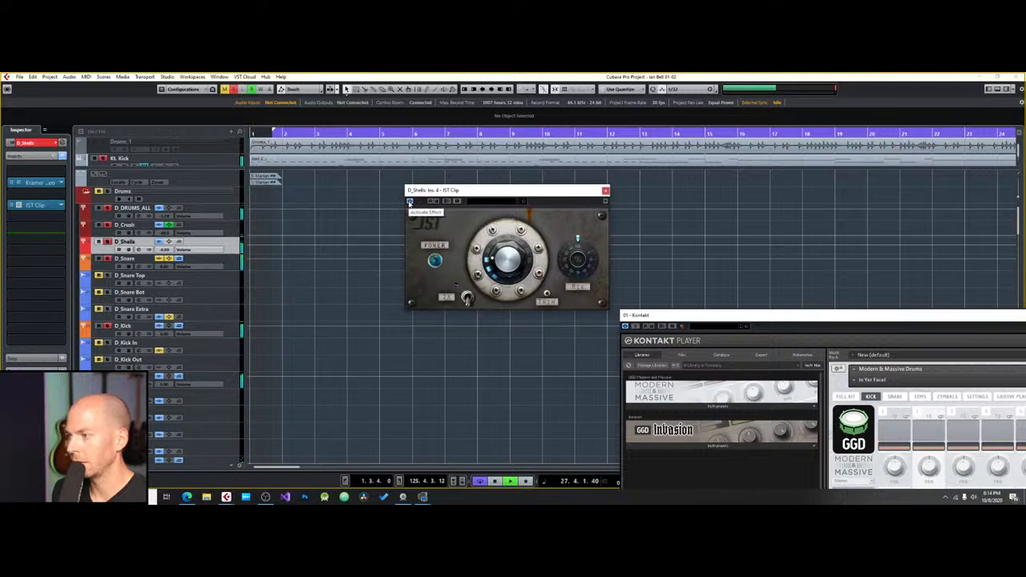
left_click(410, 202)
left_click(605, 191)
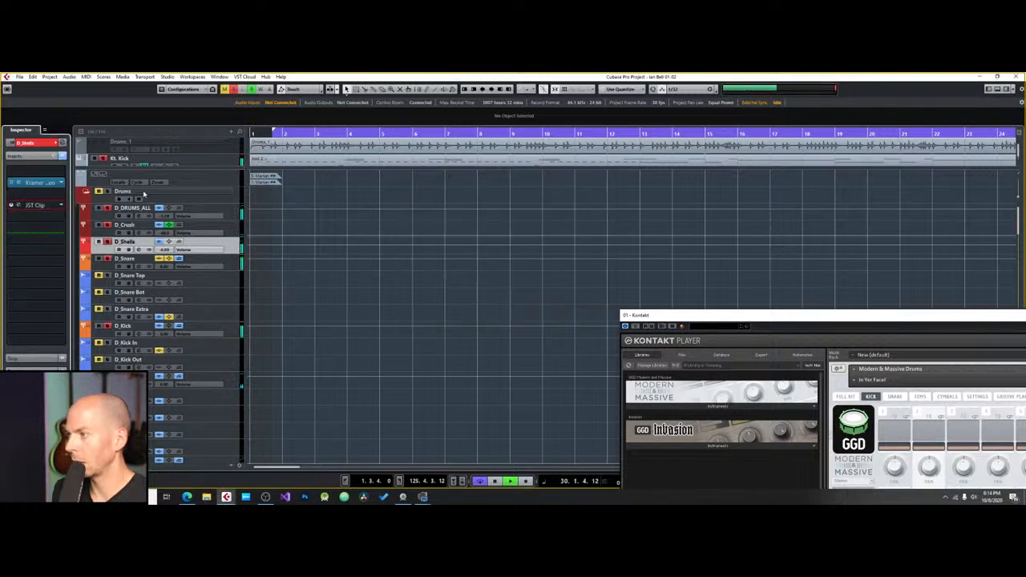
Step: Find the L1 limiter Stereo and add it to the insert slot after JST Clip on D_Shells
left_click(24, 218)
type("l")
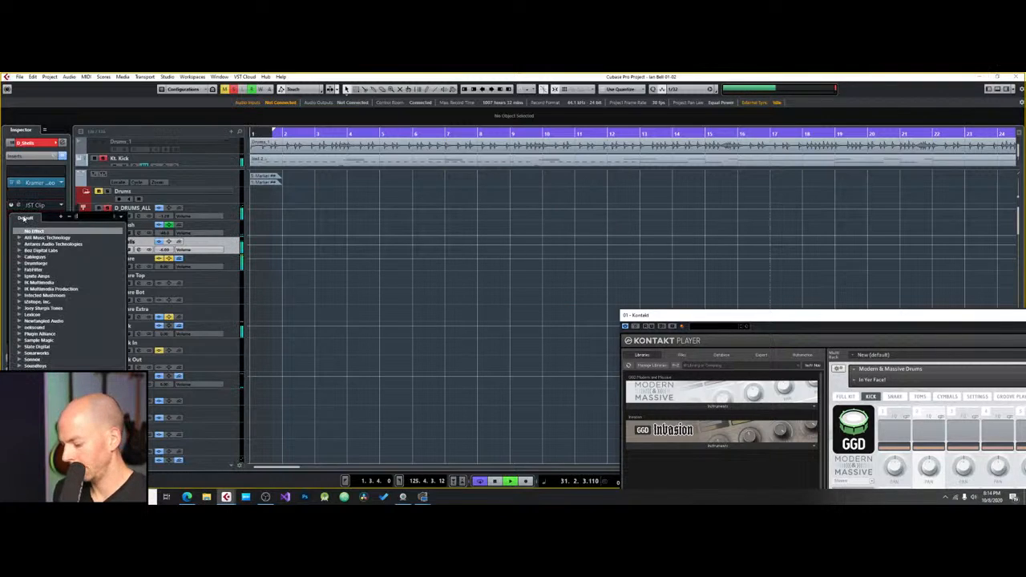
type("1")
left_click(56, 253)
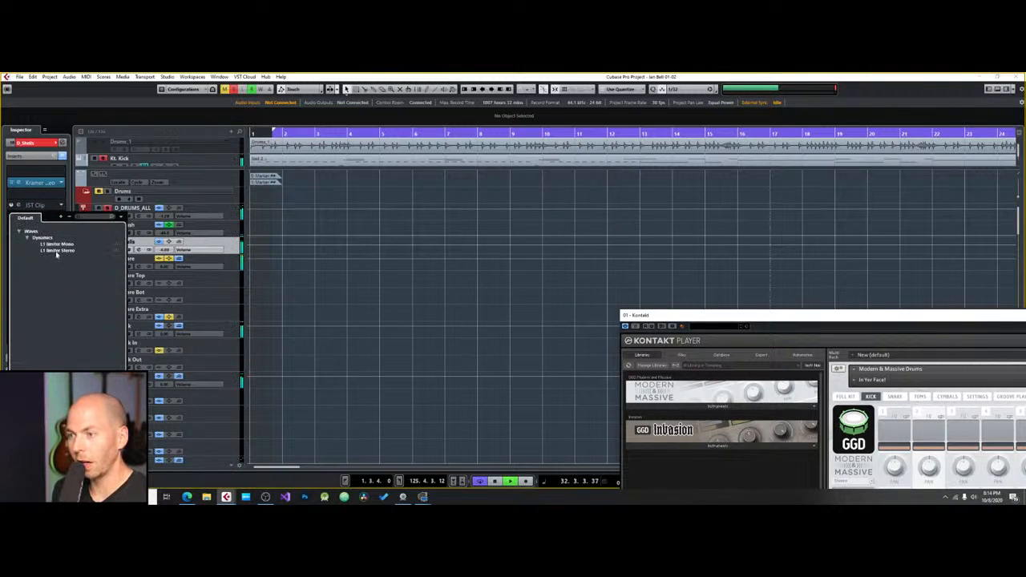
left_click(56, 252)
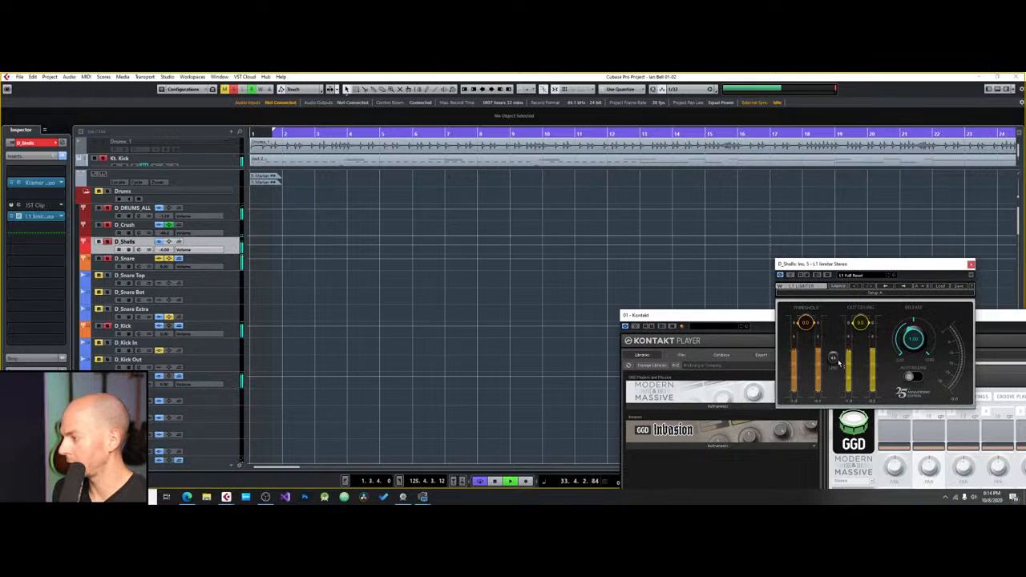
Step: Lower the L1 limiter's threshold, raise its output ceiling back to maximum, close the plug-in window and stop playback
left_click_drag(806, 323, 832, 368)
left_click_drag(860, 332, 860, 321)
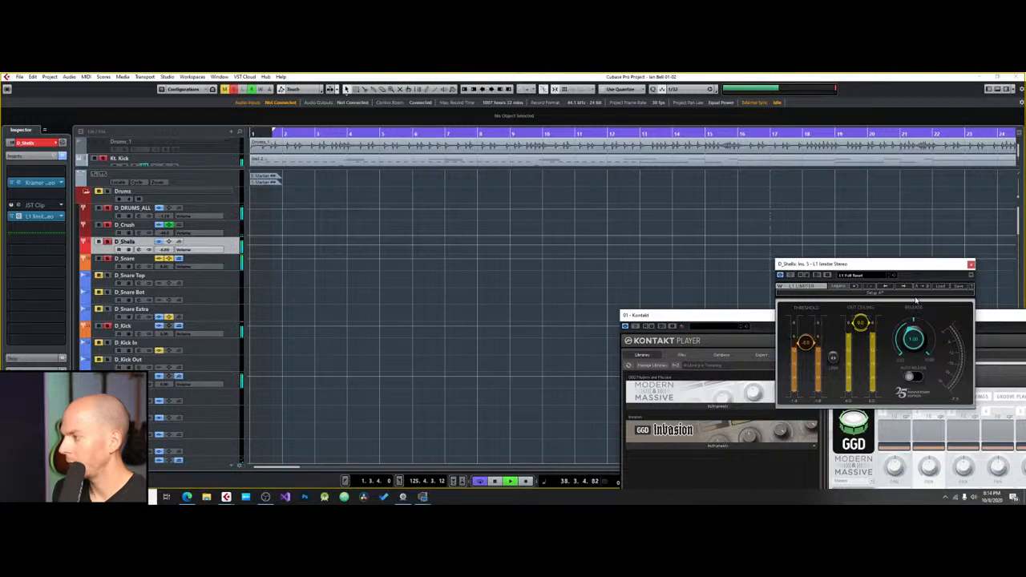
left_click(971, 264)
key("space")
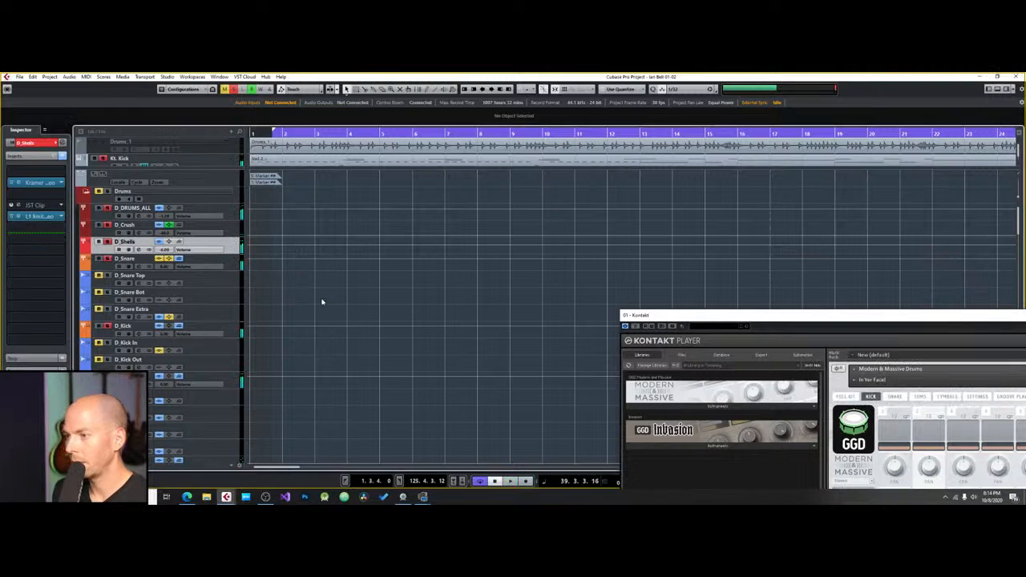
Step: Bring the tom and cymbal tracks into view and move the Kontakt window up so its full interface is visible
scroll(231, 305, "down", 5)
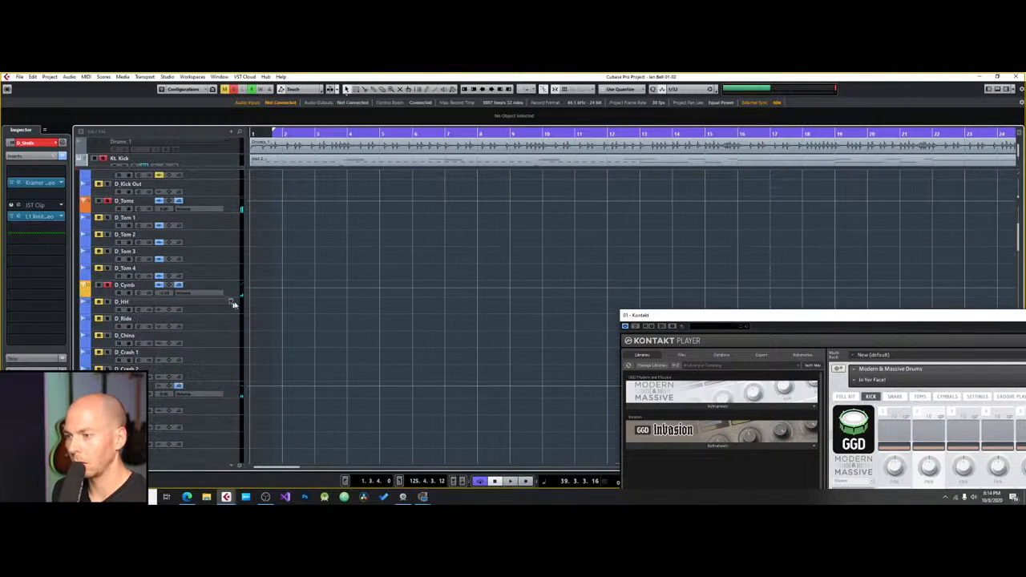
right_click(223, 208)
left_click_drag(690, 317, 358, 106)
Step: Examine the Modern & Massive toms and cymbals mixers and the mapping settings, including velocity curve, hat CC and snare bleed
left_click(587, 186)
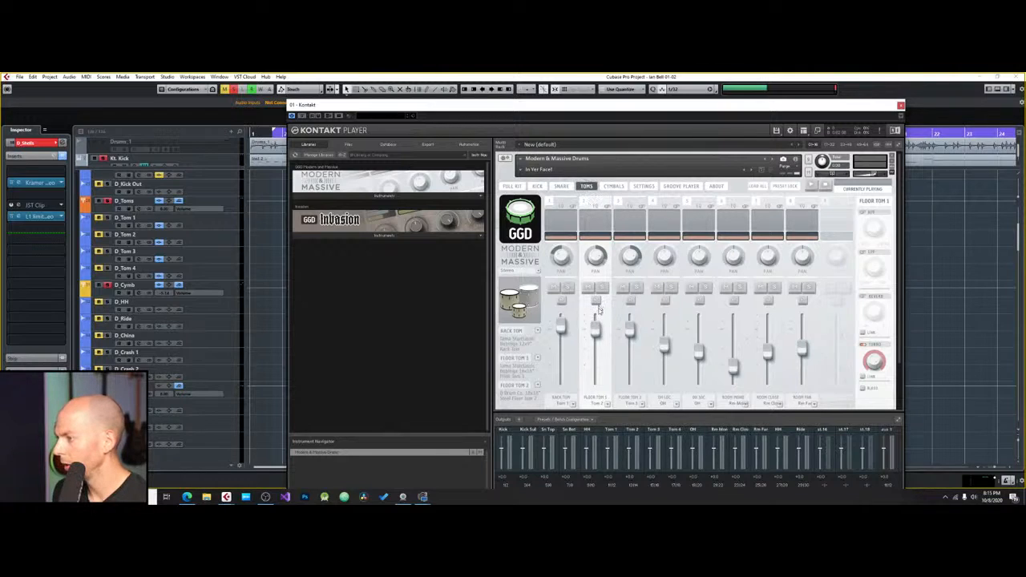
left_click(643, 186)
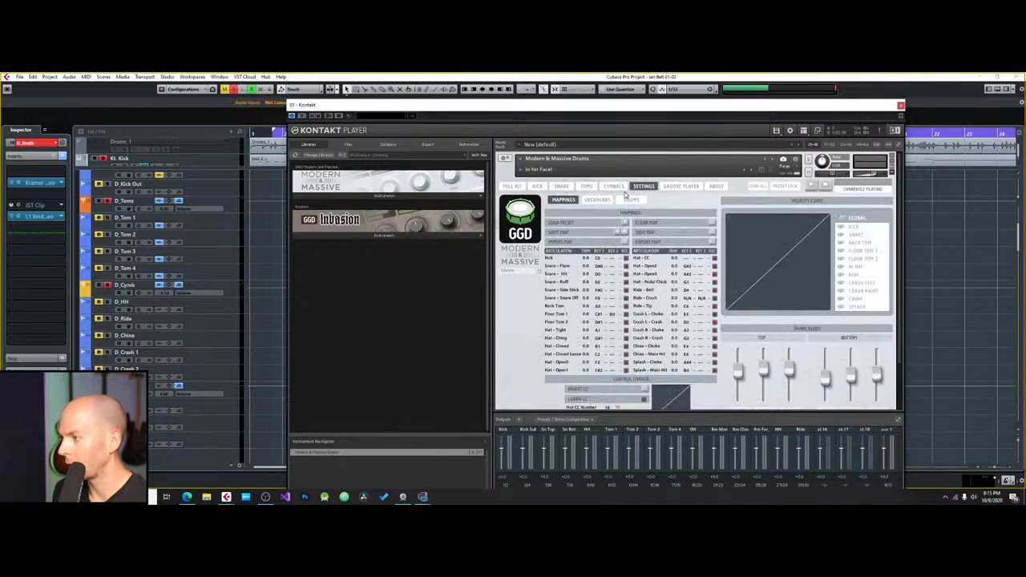
left_click(611, 186)
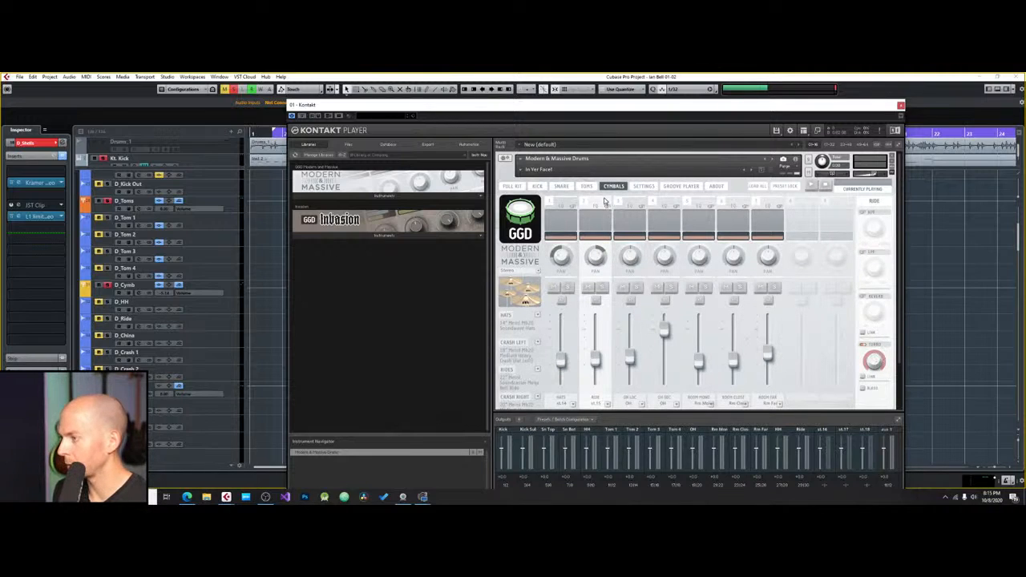
left_click(639, 187)
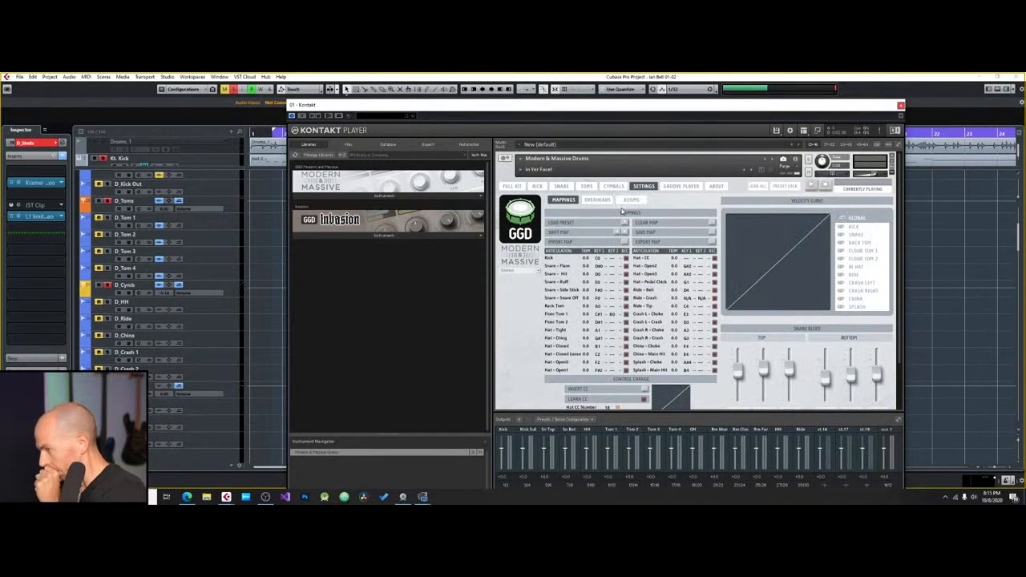
left_click(586, 186)
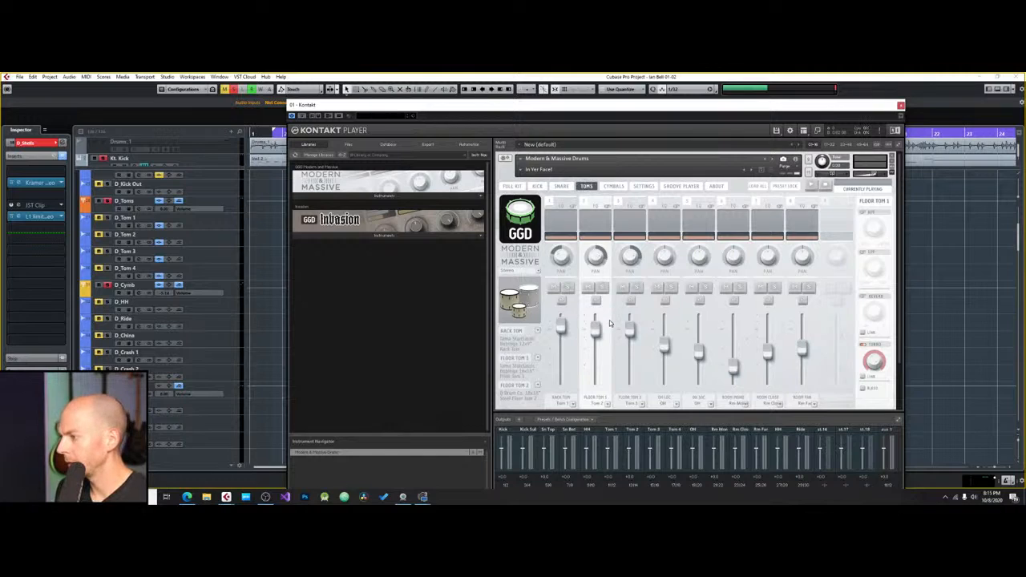
left_click(643, 187)
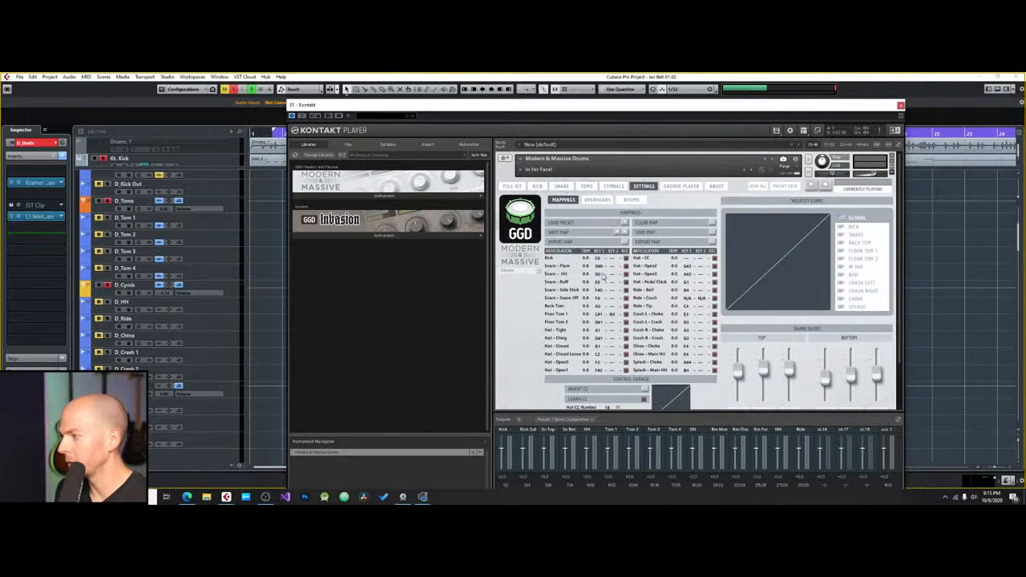
scroll(766, 264, "down", 1)
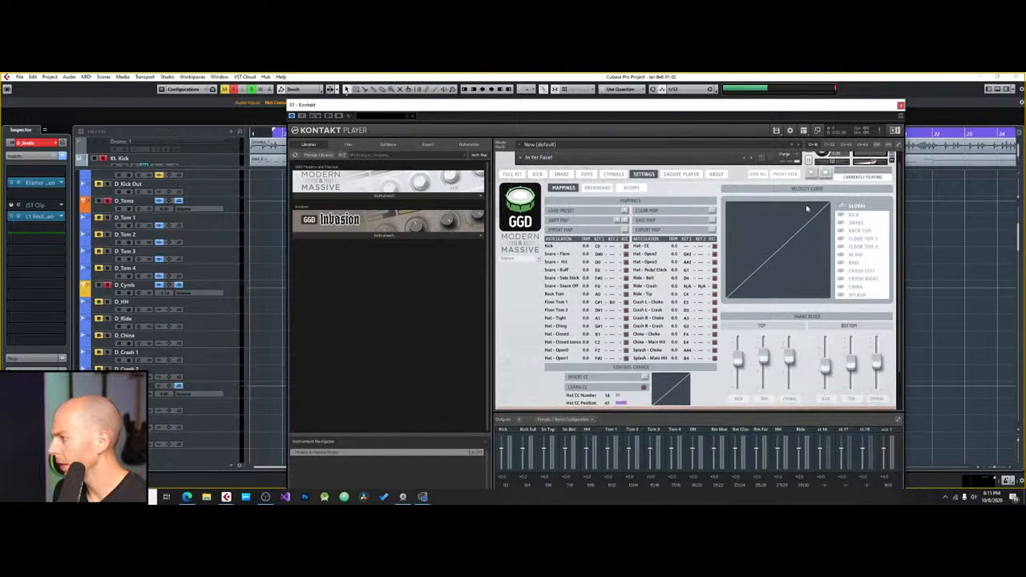
mouse_move(785, 250)
left_mouse_down()
mouse_move(782, 273)
mouse_move(769, 257)
left_mouse_up()
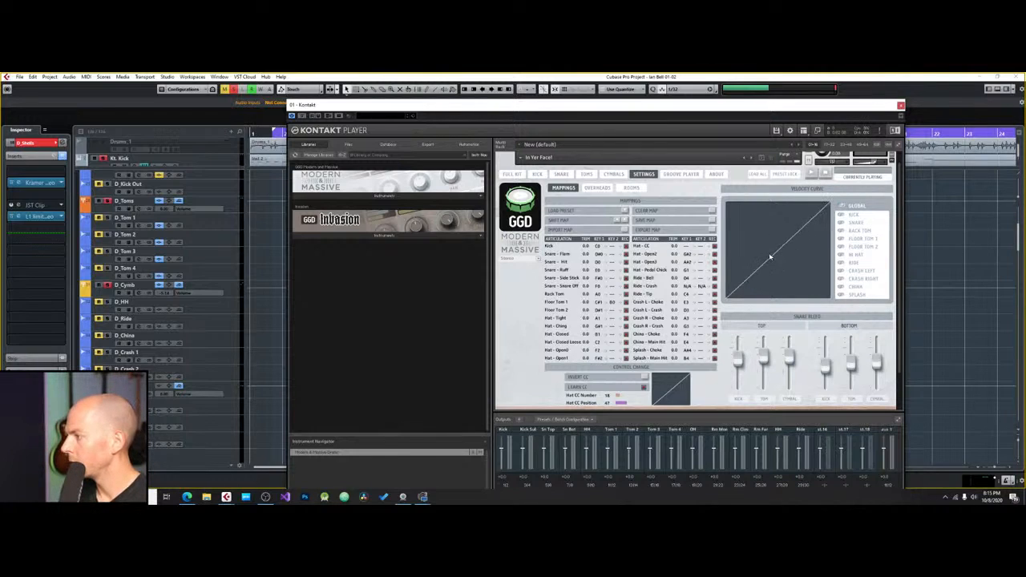
scroll(721, 312, "down", 2)
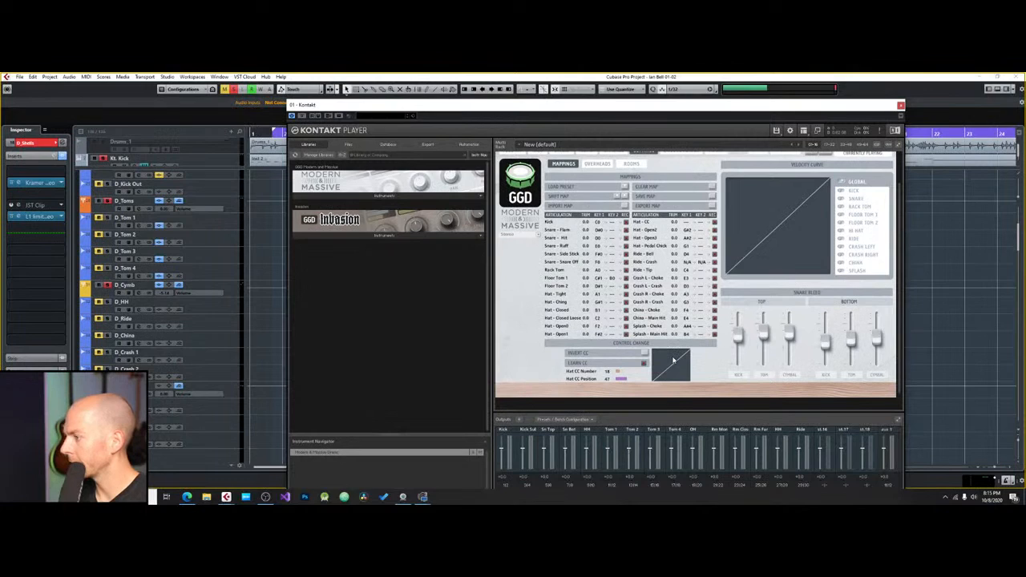
scroll(828, 294, "down", 1)
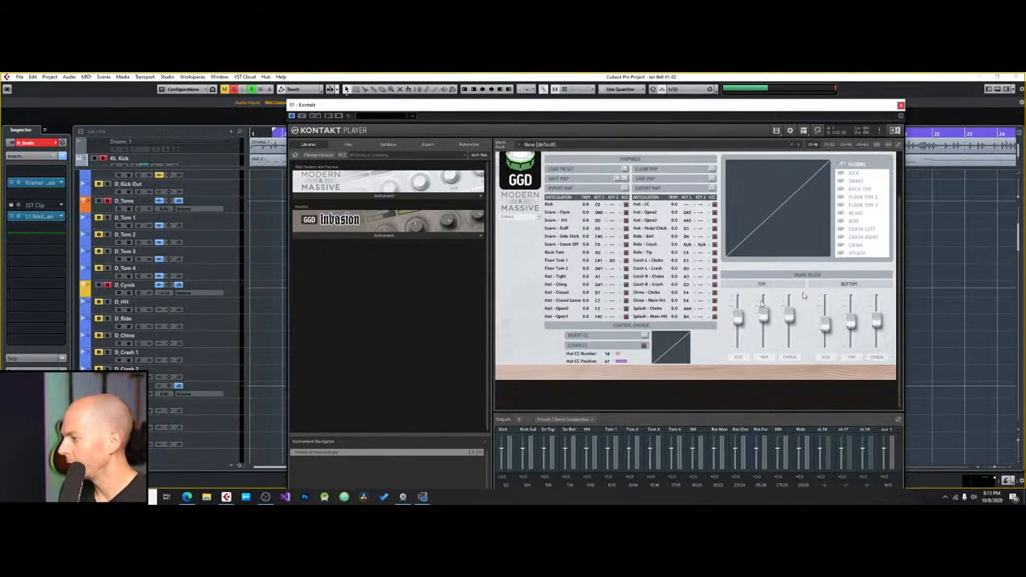
scroll(595, 367, "up", 3)
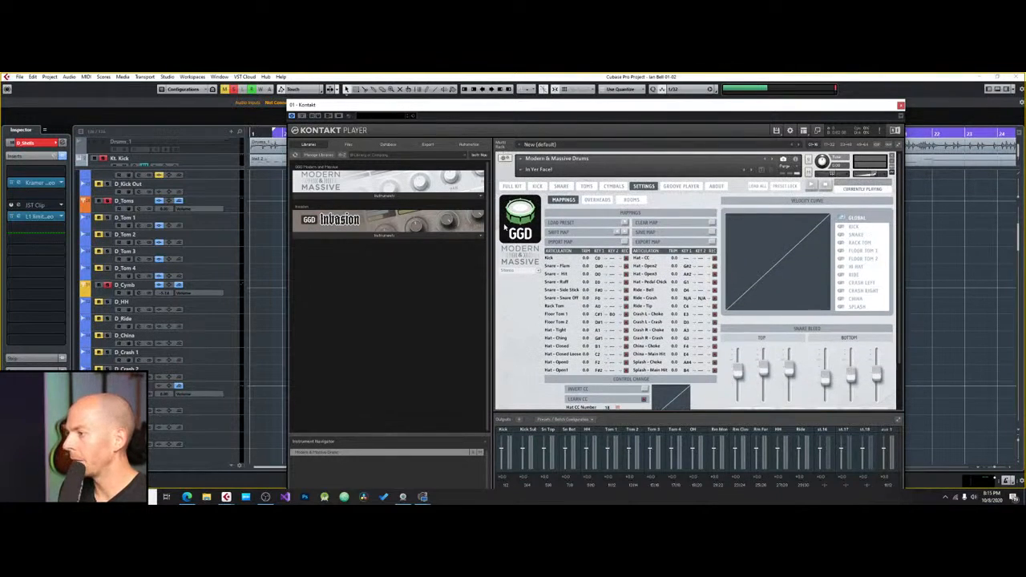
Step: Check the overhead settings and the kick mixer, select its Room Close channel, and close the Kontakt window
left_click(632, 200)
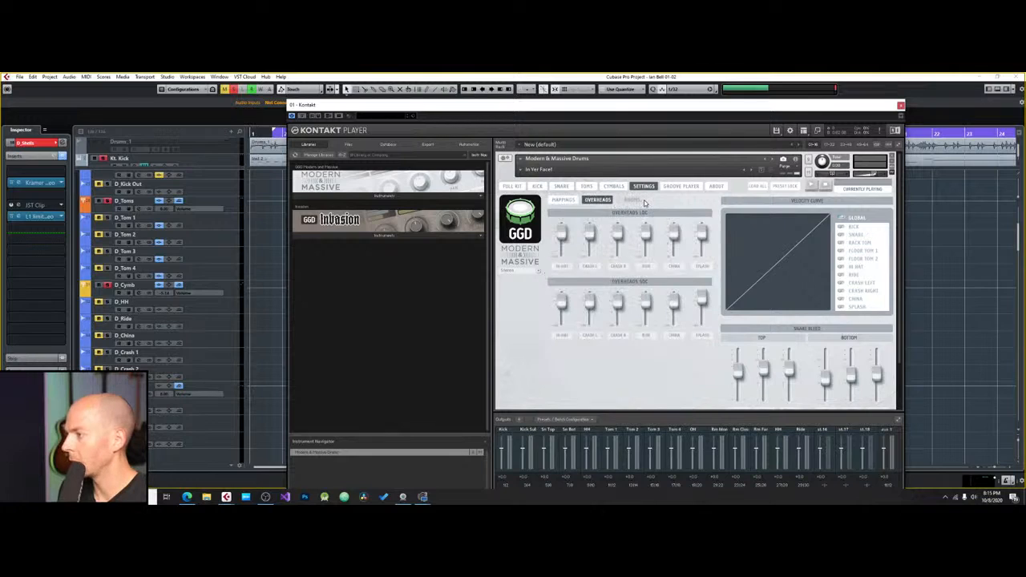
left_click(560, 185)
left_click(531, 186)
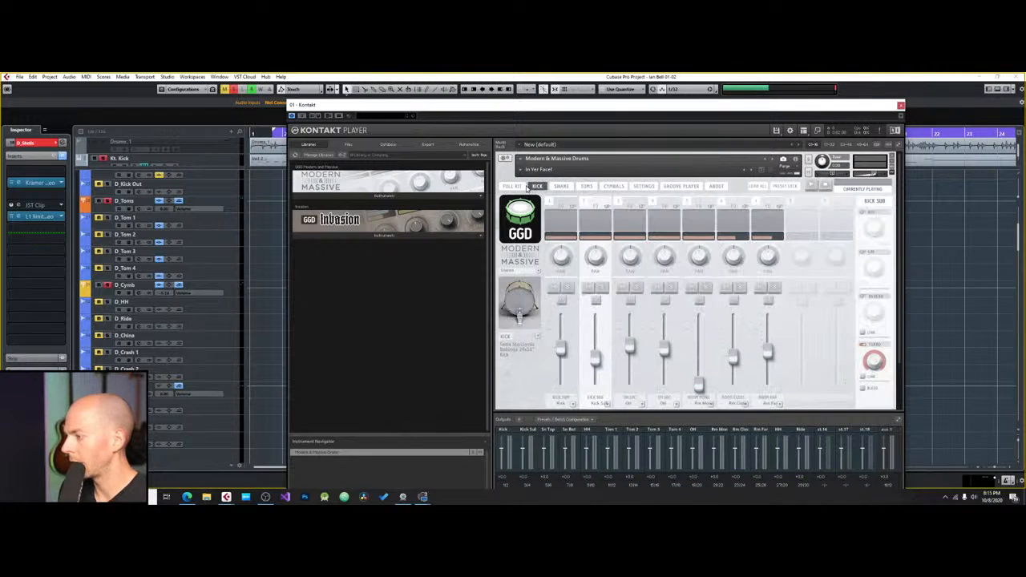
left_click(729, 245)
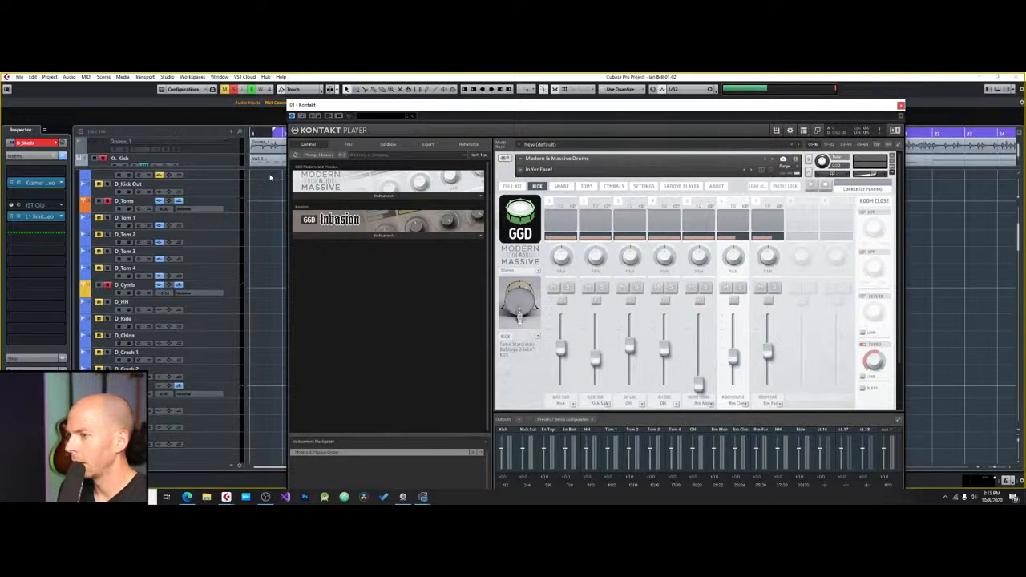
left_click(901, 105)
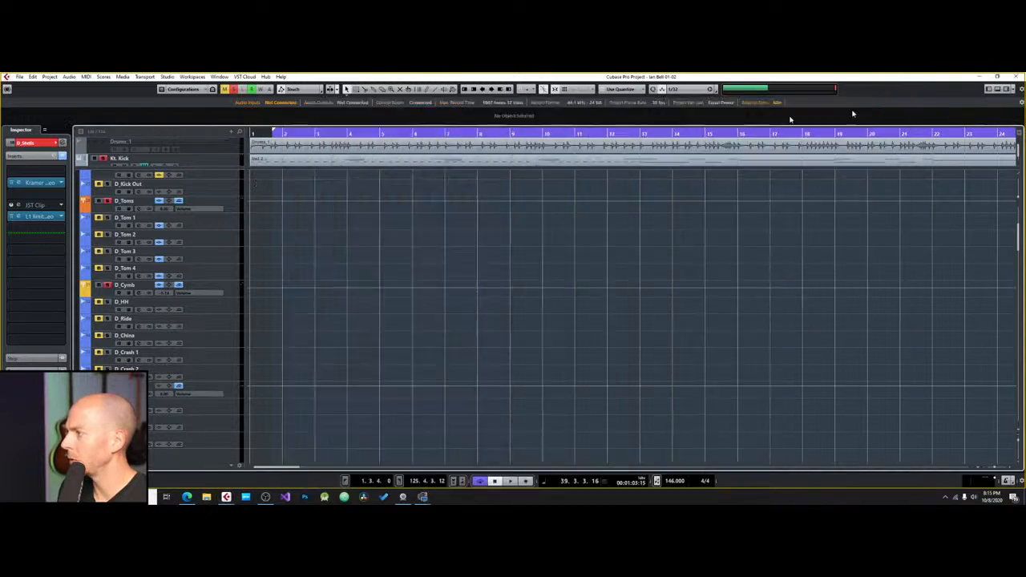
Step: Play the drums from around the beginning of bar 2, stop, and select the D_Snare group track
left_click(279, 132)
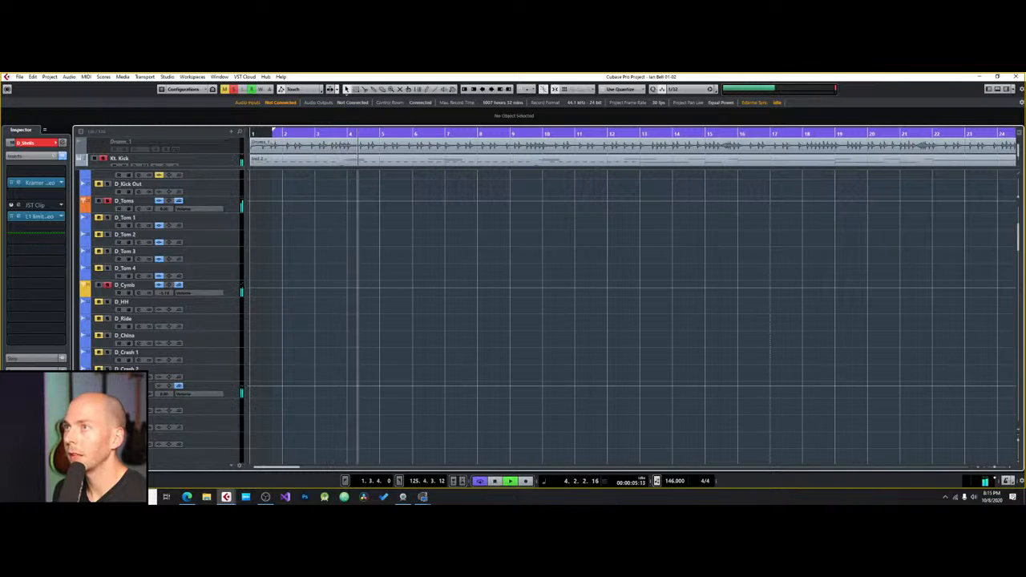
scroll(406, 273, "up", 5)
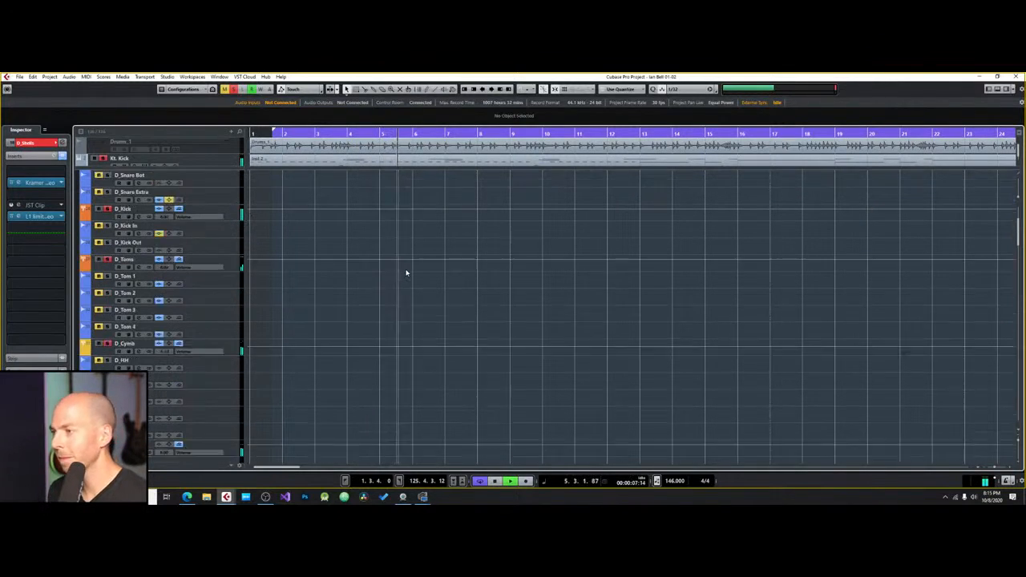
key("space")
left_click(235, 268)
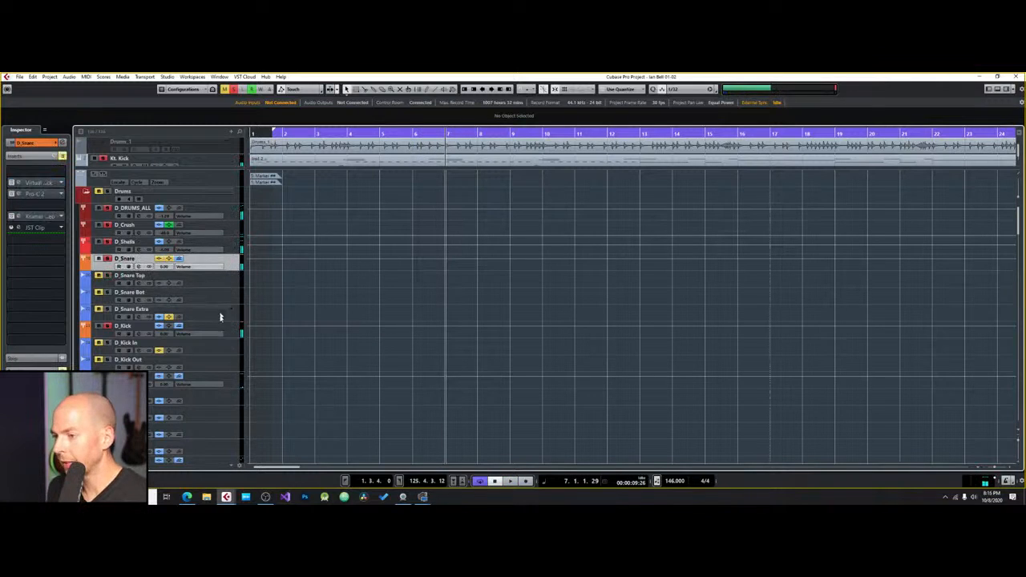
Step: Select the D_Cymb group track, show its basic channel settings and lower its volume to -11.6 during playback
scroll(233, 271, "down", 5)
scroll(233, 271, "up", 5)
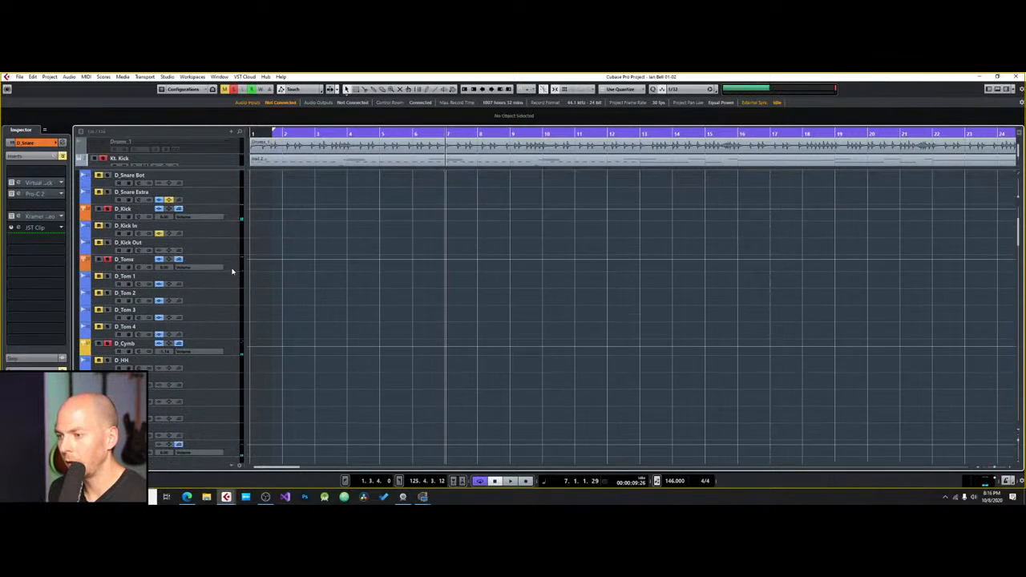
left_click(239, 351)
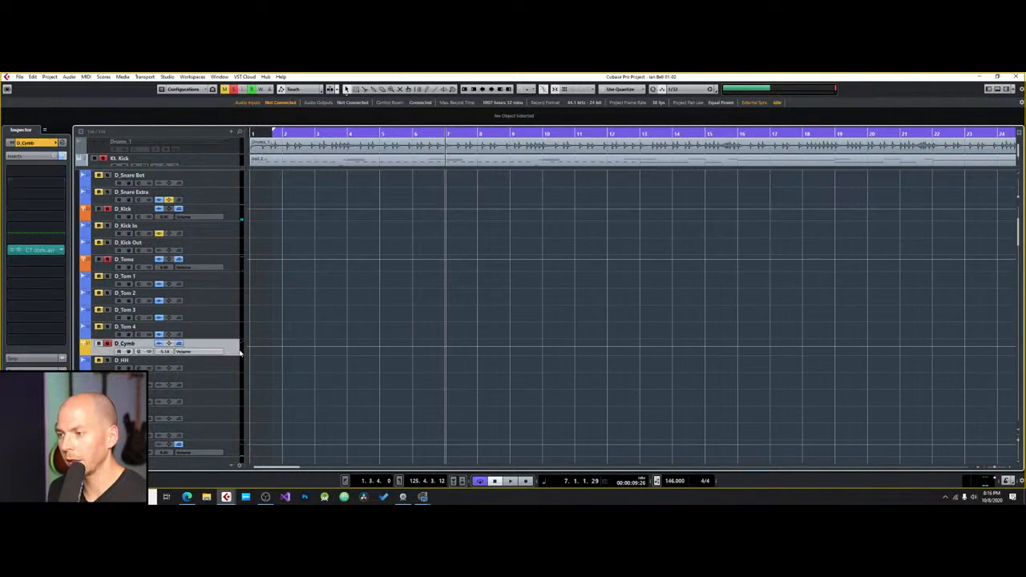
left_click(47, 143)
scroll(50, 180, "down", 5)
scroll(49, 179, "up", 2)
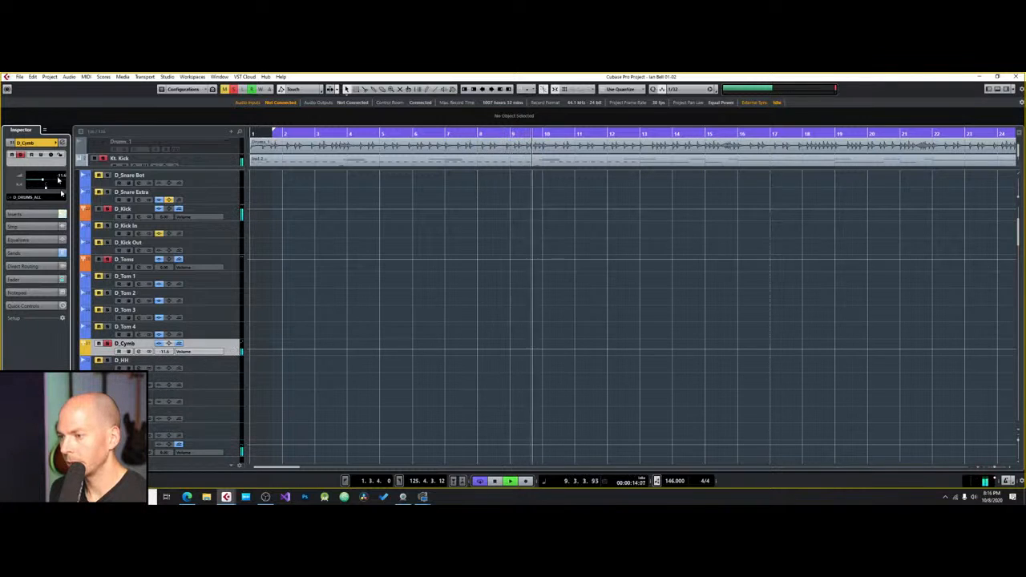
Step: Reopen Kontakt from the VST Instruments rack and lower the Hats fader in the Modern & Massive cymbals mixer
key("F11")
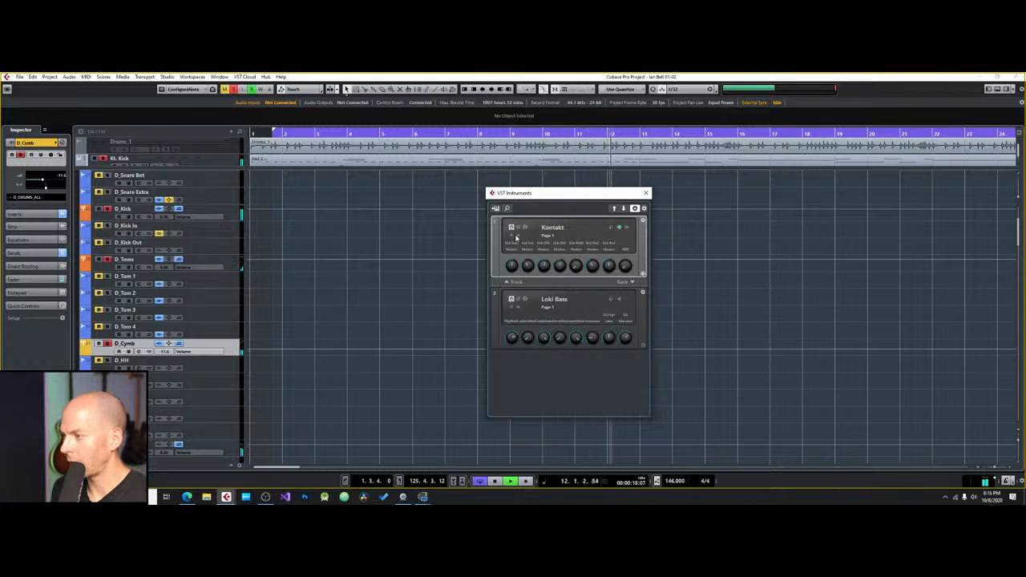
left_click(517, 227)
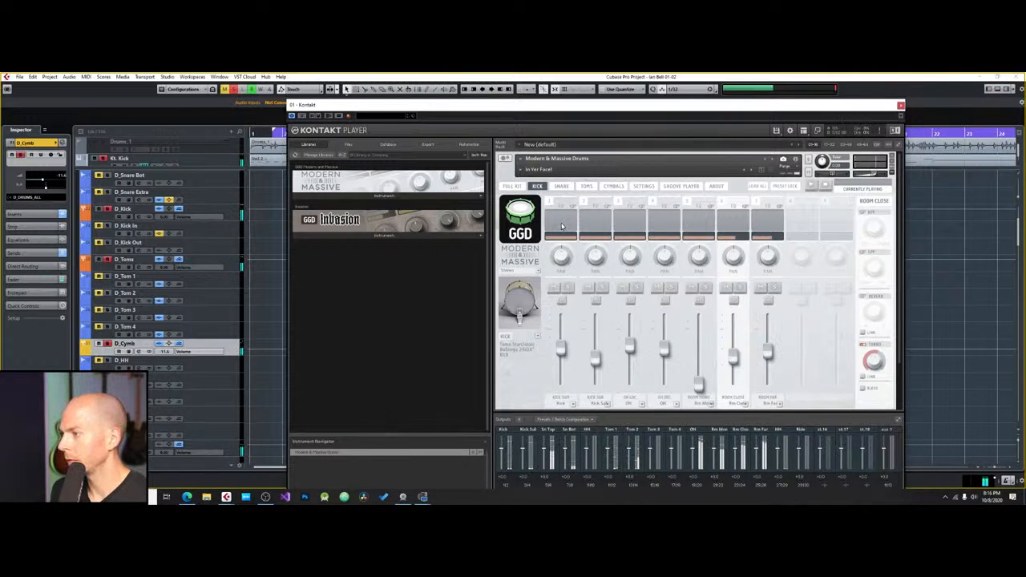
left_click(593, 222)
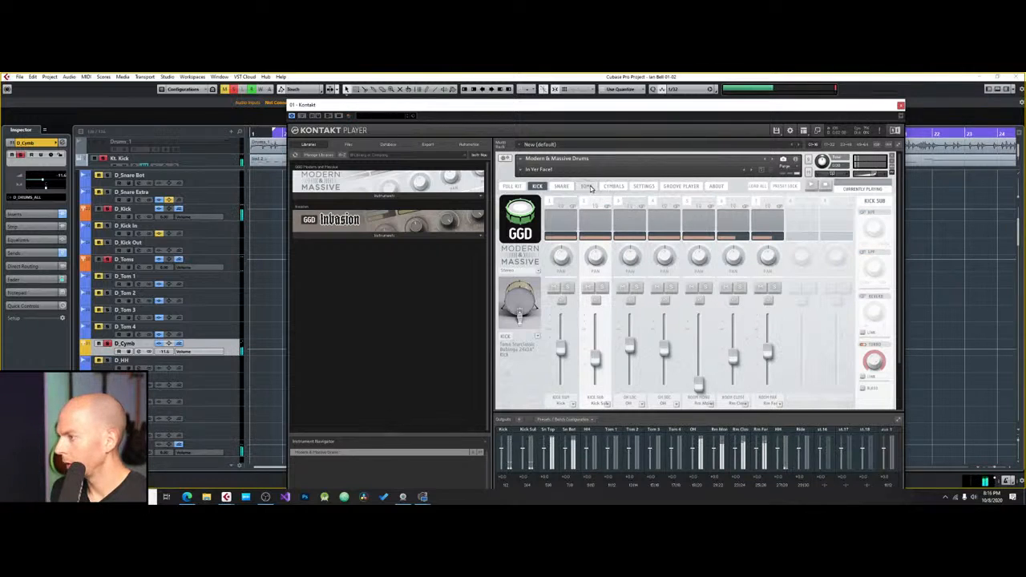
left_click(613, 186)
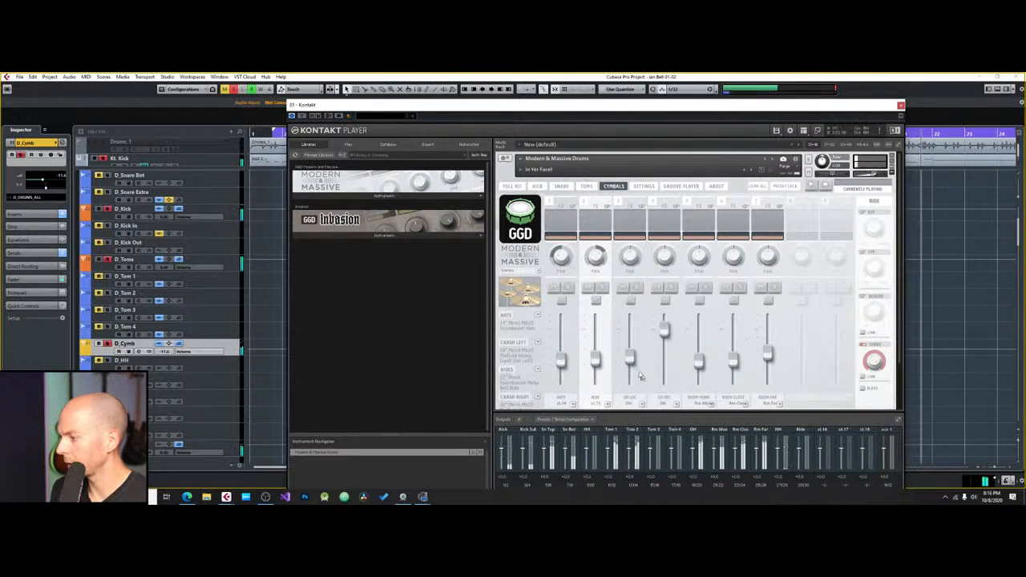
left_click_drag(564, 374, 562, 389)
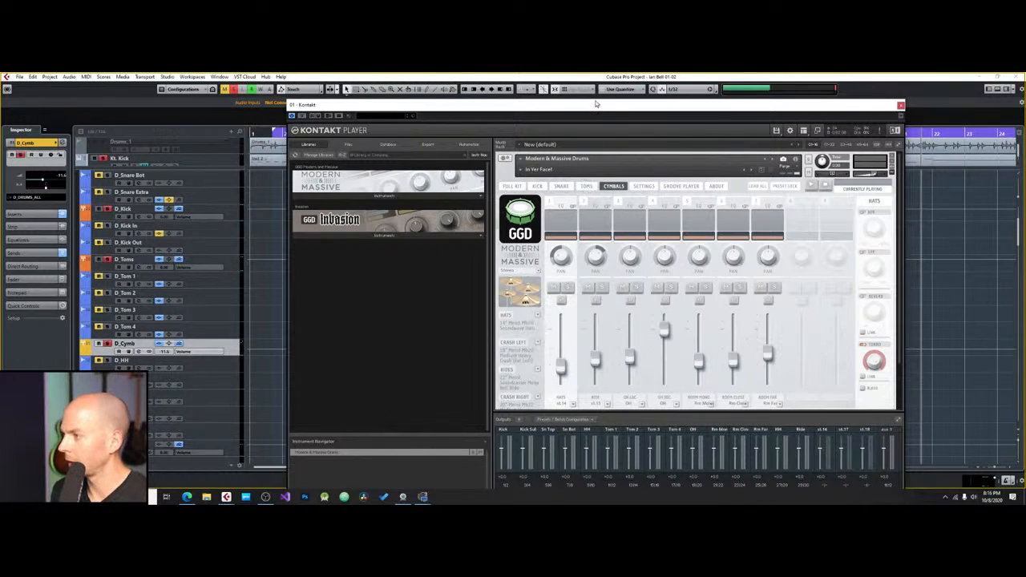
Step: Lower the hi-hat faders for Room Mono, Room Close and Room Far in the Modern & Massive room settings
left_click_drag(595, 104, 648, 106)
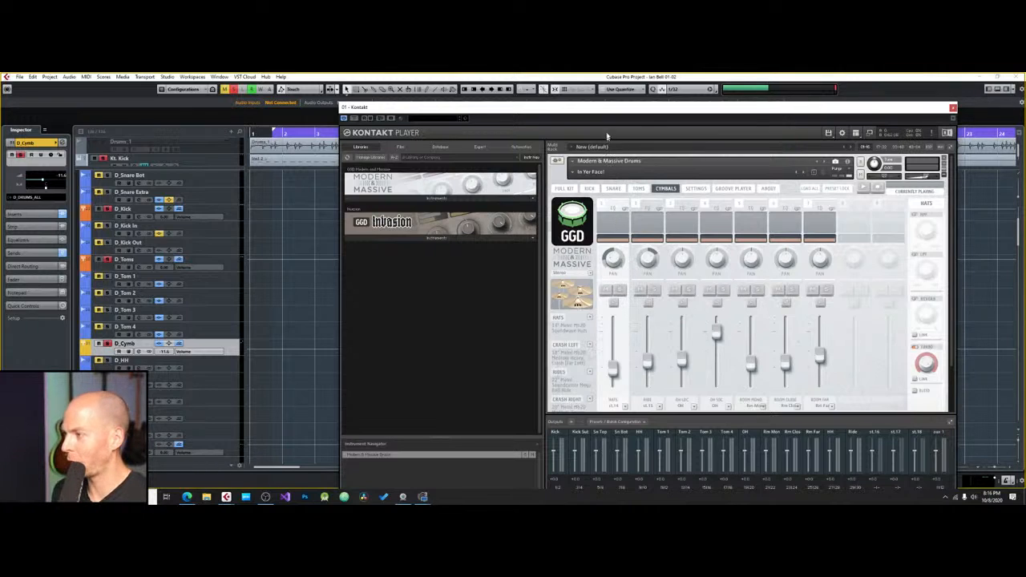
left_click(668, 188)
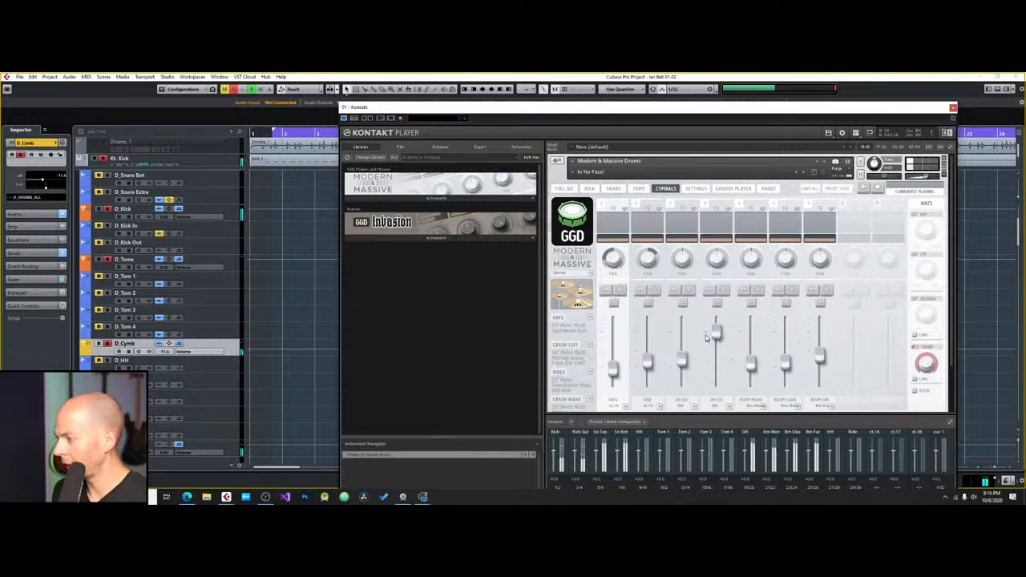
left_click(695, 188)
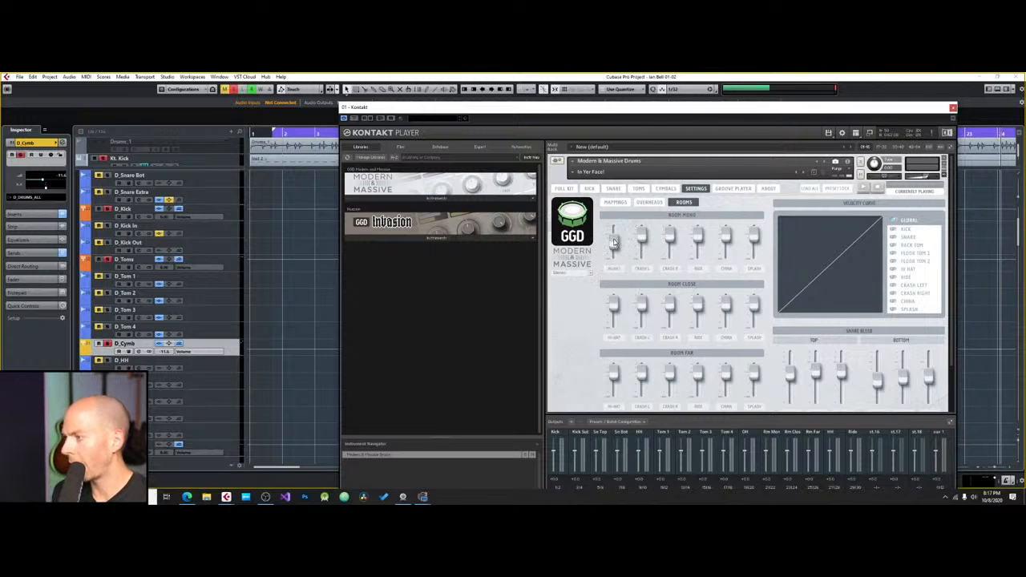
left_click_drag(616, 311, 616, 320)
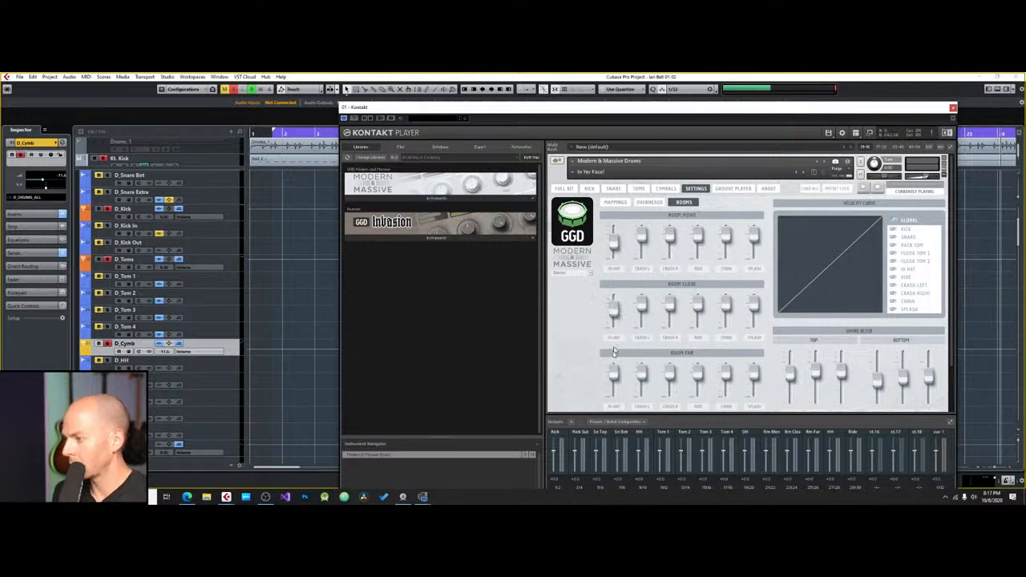
left_click_drag(610, 383, 611, 390)
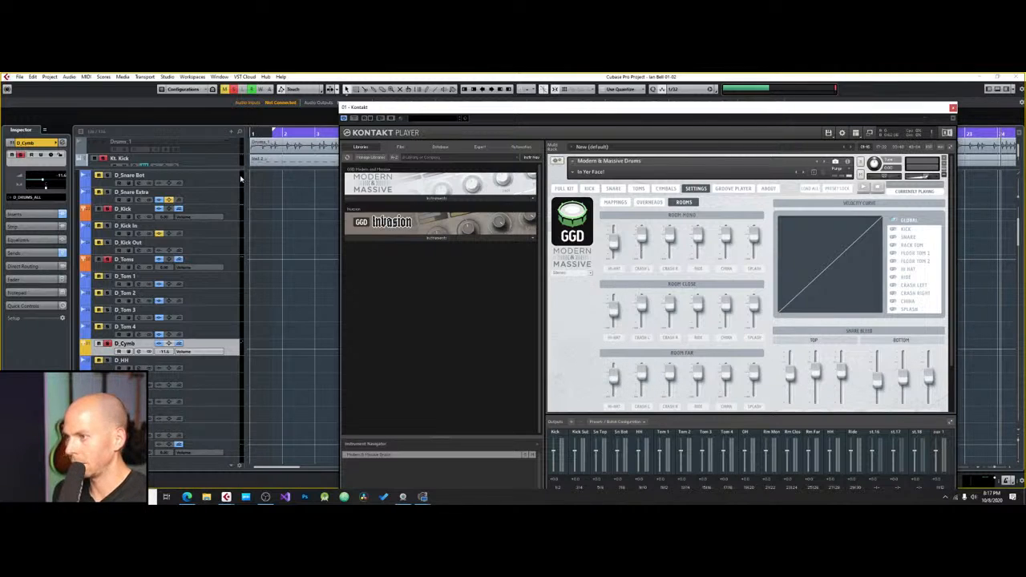
Step: Play the drums from around the middle of bar 2 to hear the room change, and close the Kontakt window
key("space")
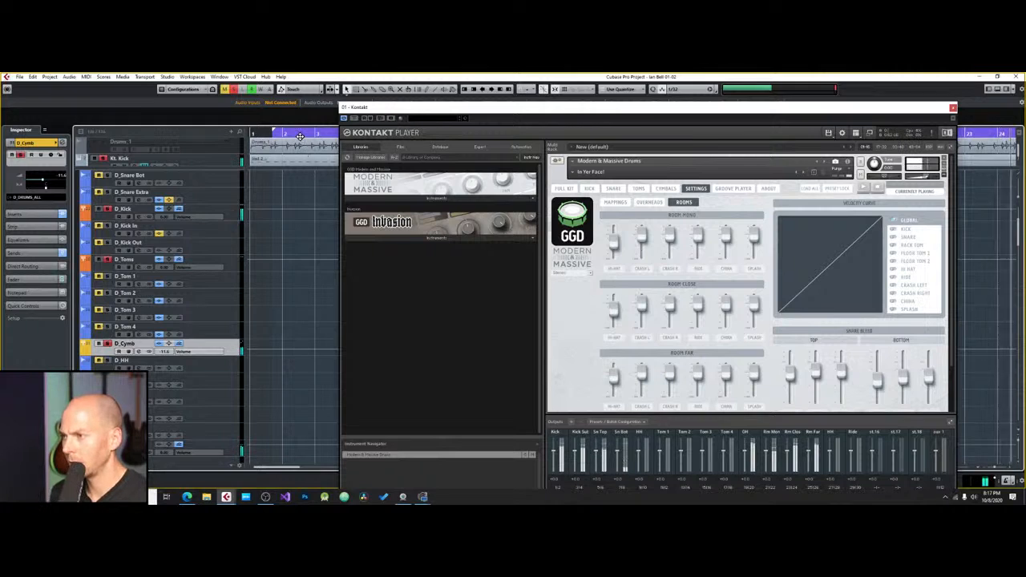
left_click(296, 136)
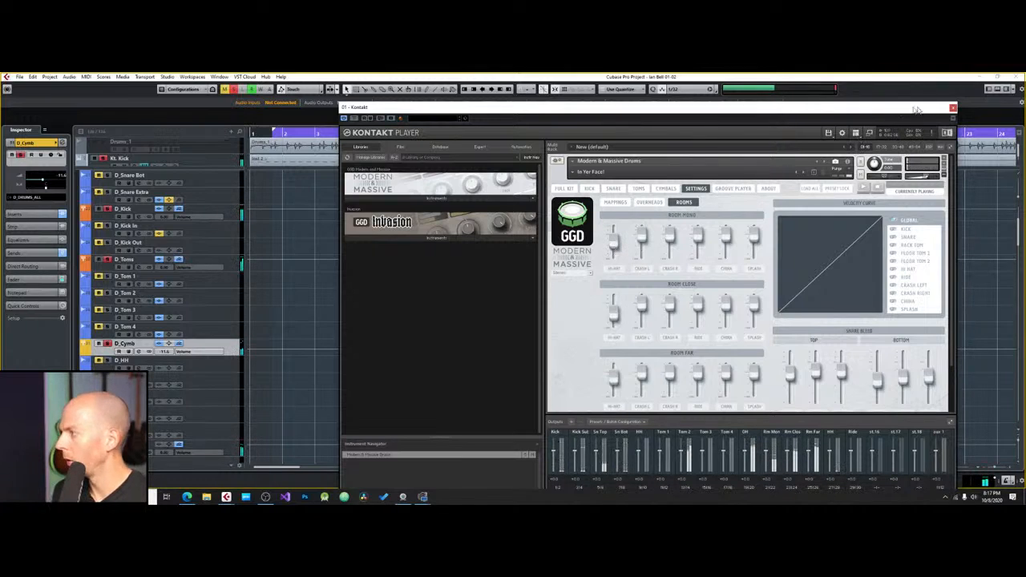
left_click(953, 107)
Step: Select the D_DRUMS_ALL group track, show its inserts and bypass its Pro-C 2 compressor
scroll(279, 316, "down", 3)
scroll(280, 316, "up", 3)
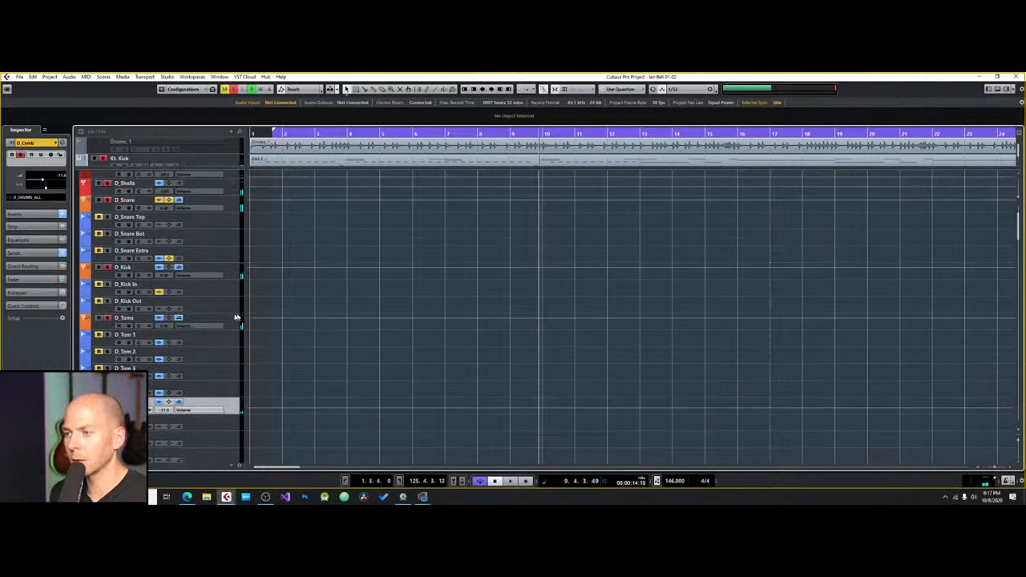
scroll(317, 245, "up", 3)
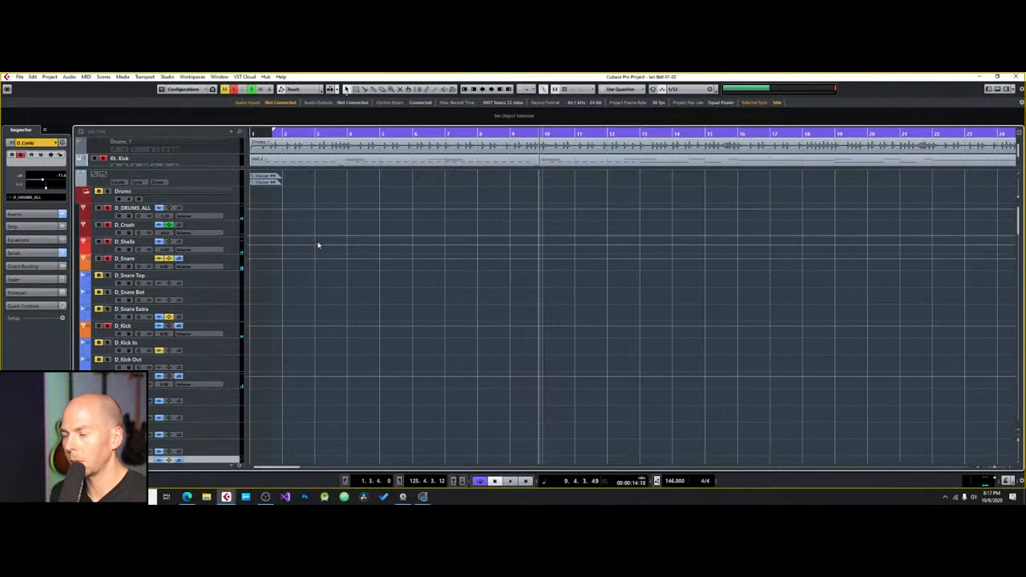
left_click(234, 261)
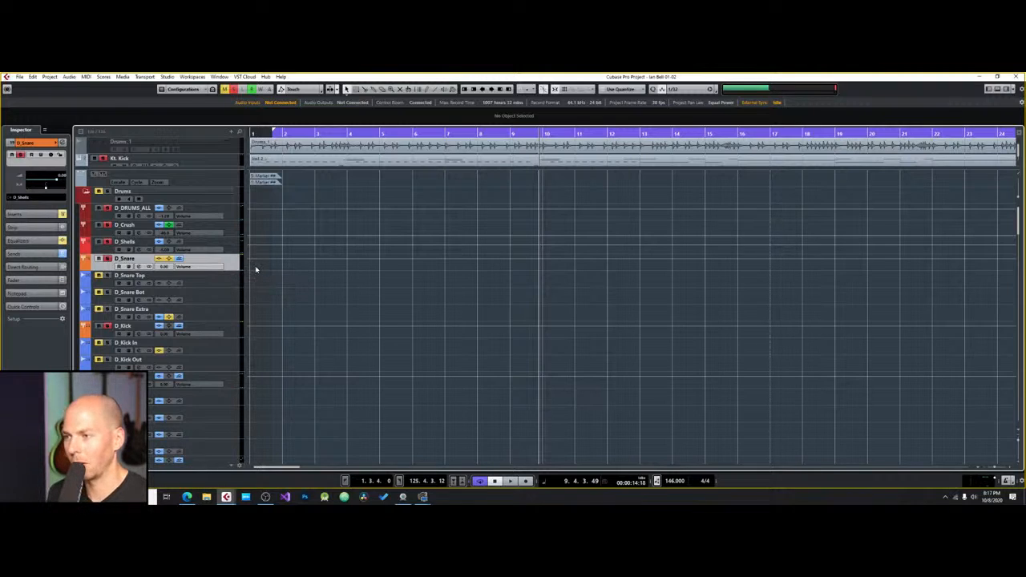
left_click(228, 247)
left_click(231, 230)
left_click(234, 215)
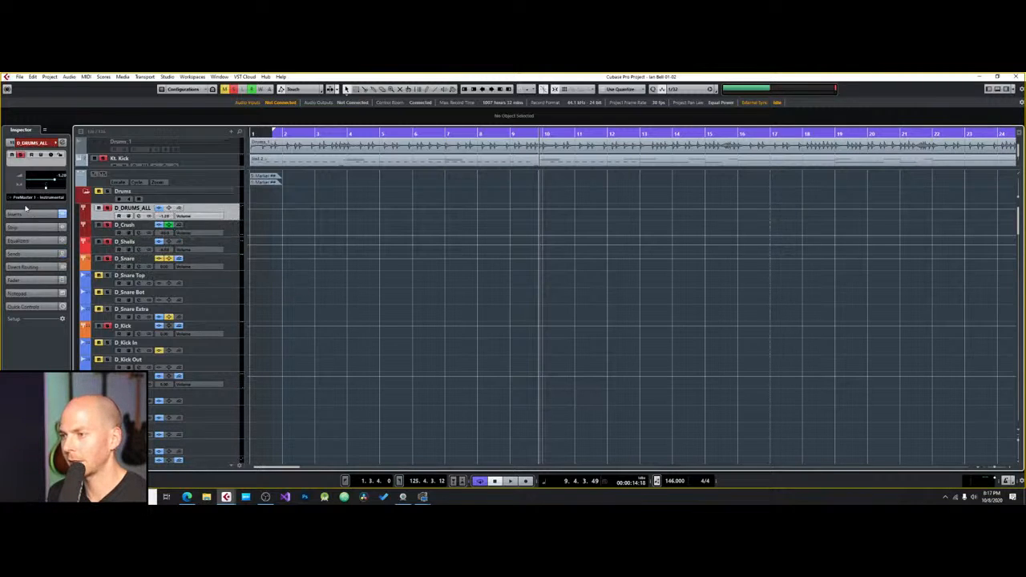
left_click(28, 212)
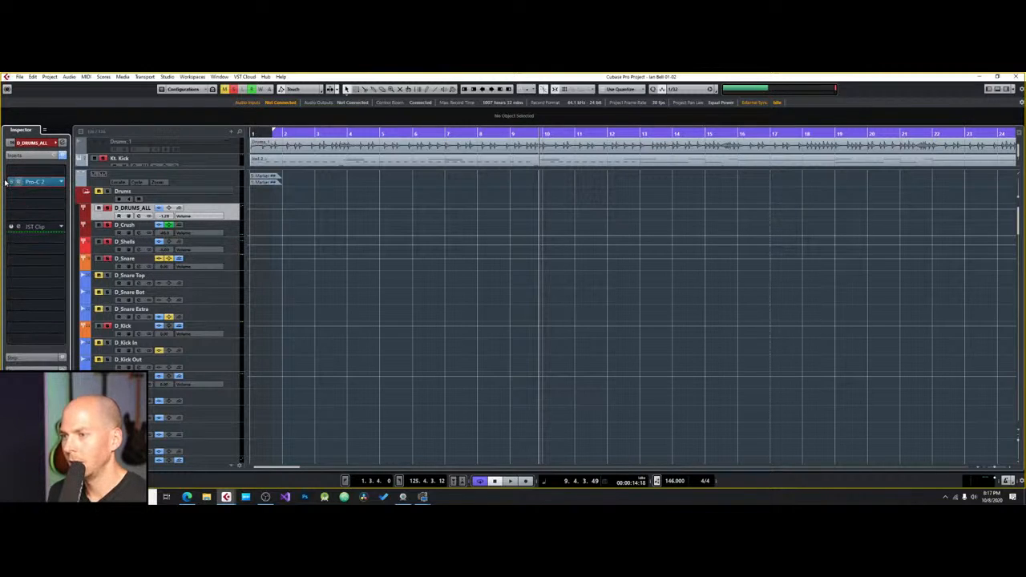
left_click(6, 182)
Step: Check the inserts on D_Crush, D_Shells and D_Snare, play the drums and close the D_DRUMS_ALL Pro-C 2 window
left_click(203, 230)
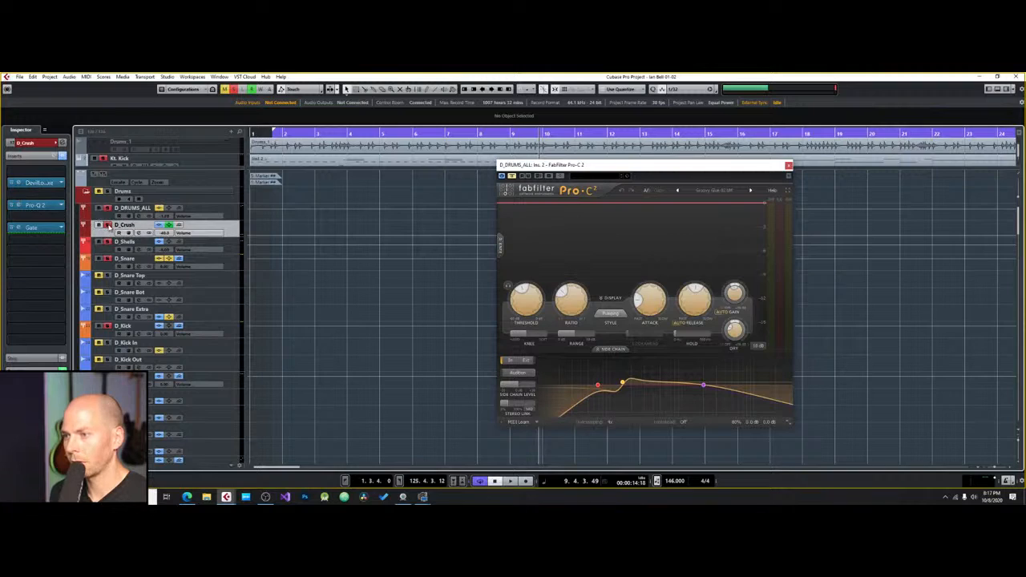
left_click(234, 245)
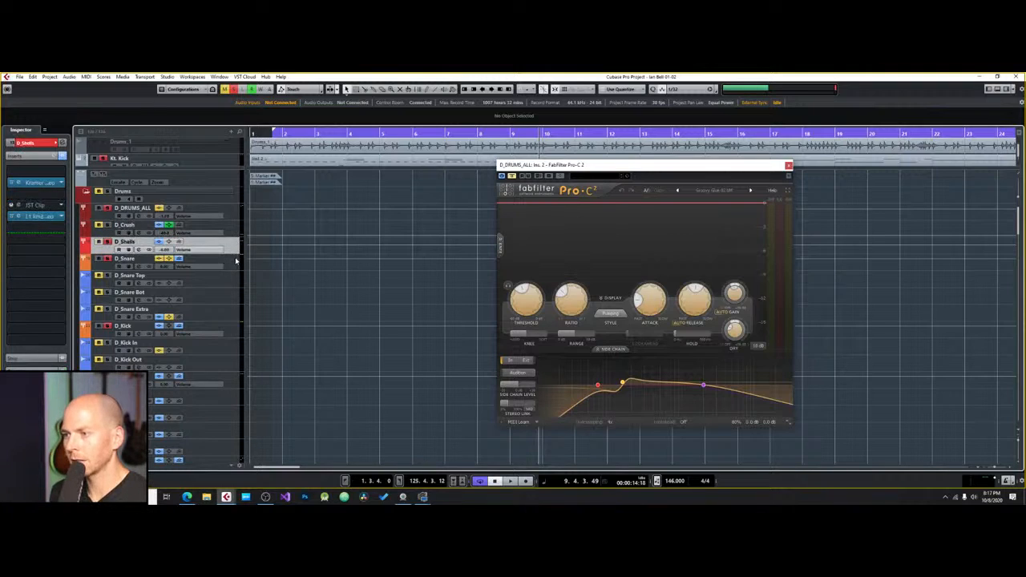
left_click(236, 260)
key("space")
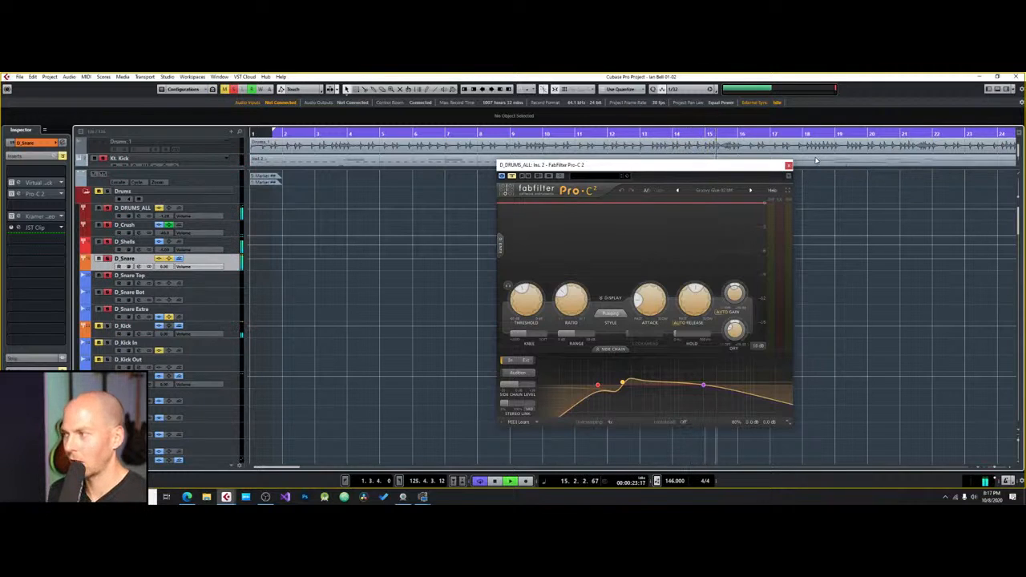
left_click(789, 165)
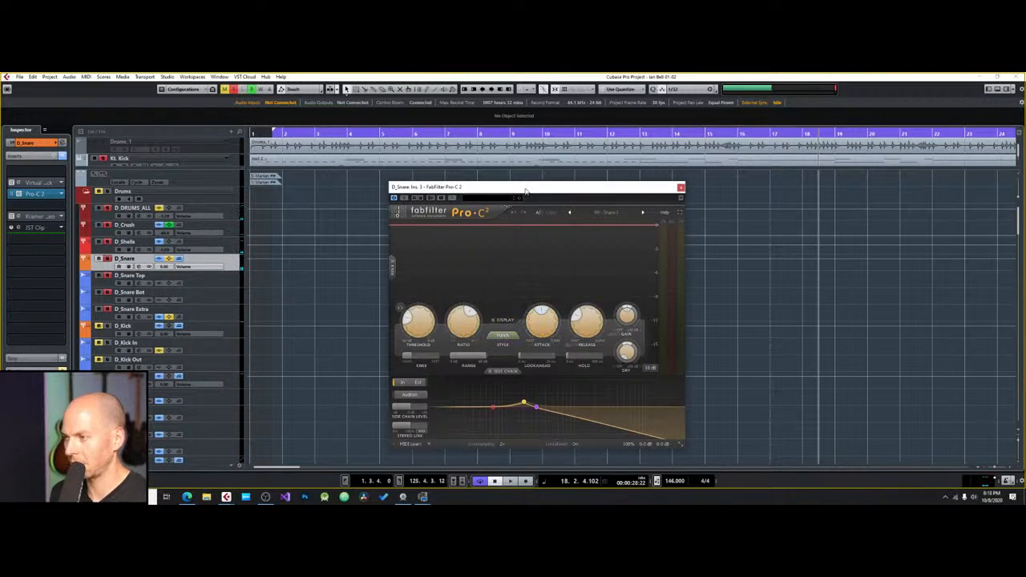
Step: Search the plug-ins for 76 and insert CLA-76 Stereo in the empty D_Snare slot after Pro-C 2
left_click_drag(525, 191, 547, 165)
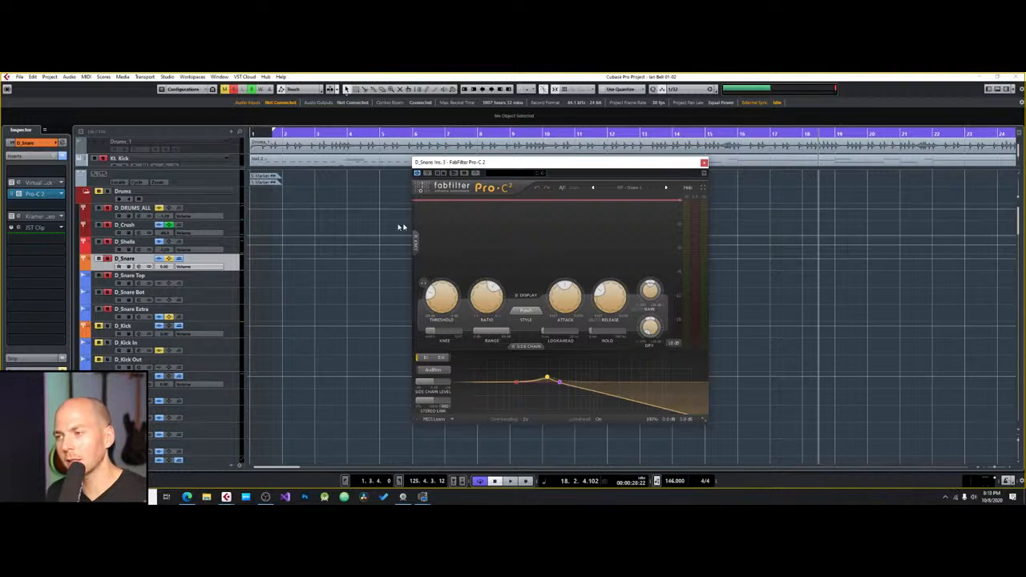
left_click(42, 206)
type("1")
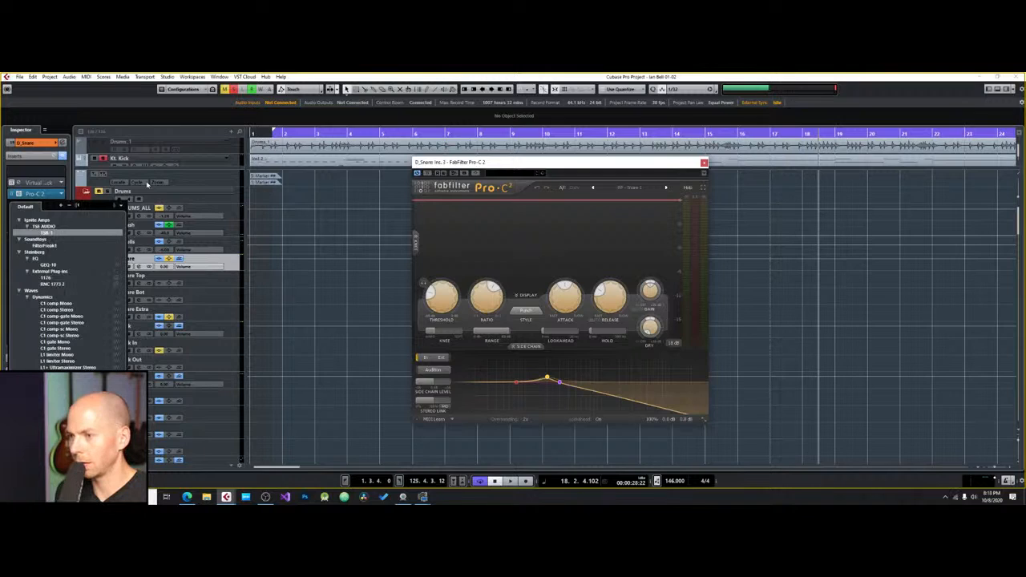
type("76")
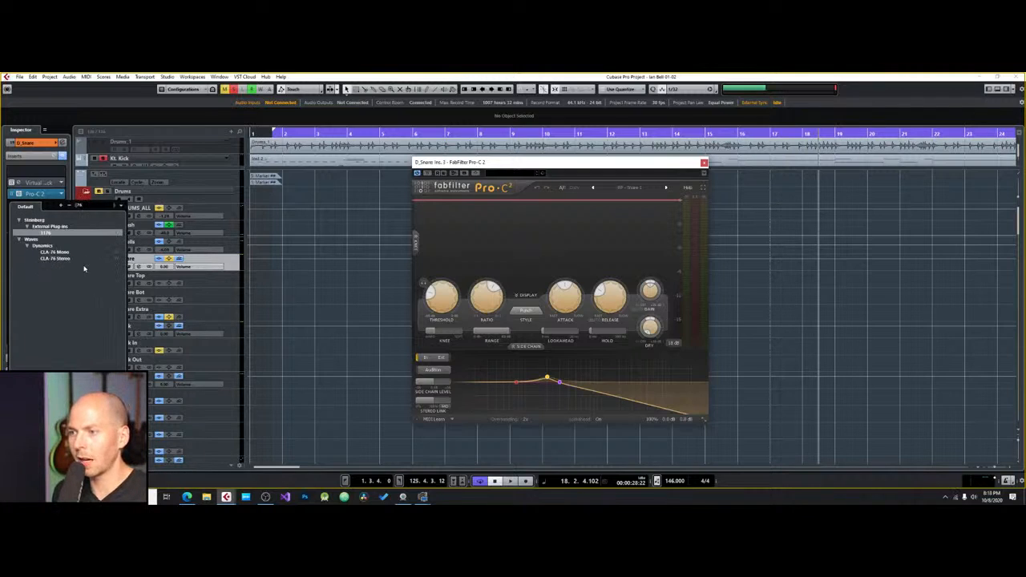
left_click(58, 259)
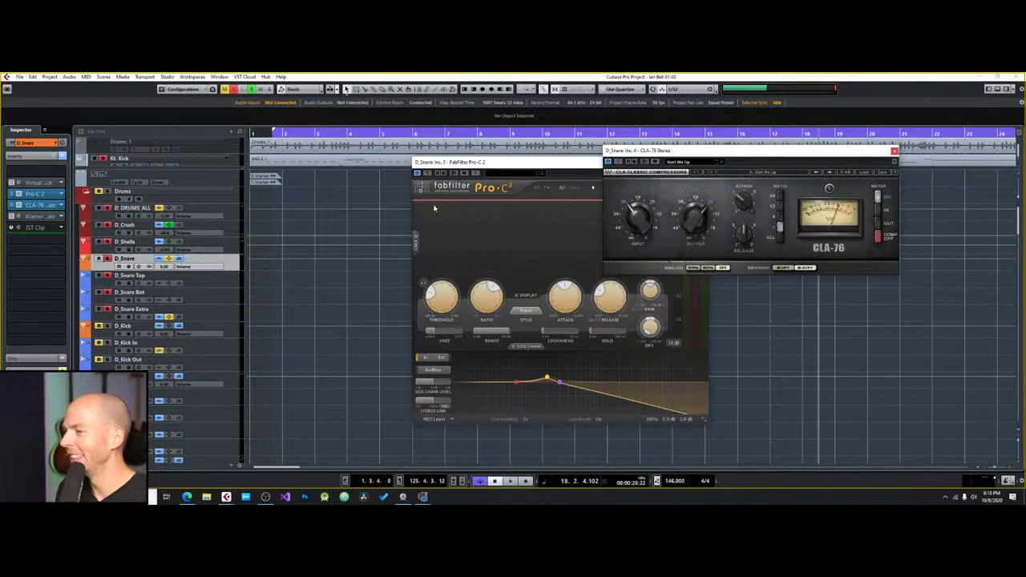
Step: Bypass Pro-C 2 on D_Snare and turn up the CLA-76 attack and release
left_click(12, 195)
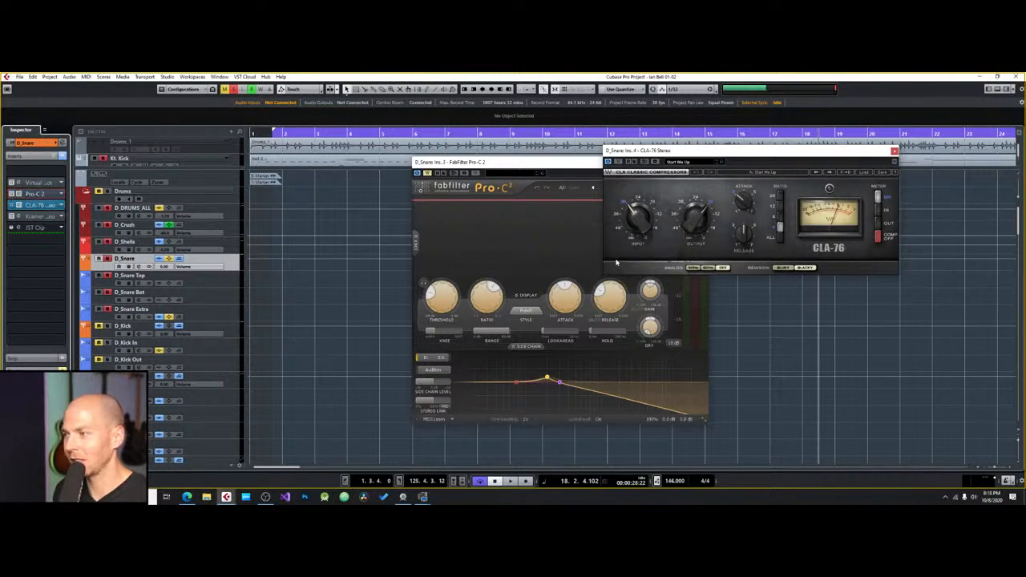
left_click_drag(744, 201, 743, 189)
left_click_drag(740, 237, 740, 224)
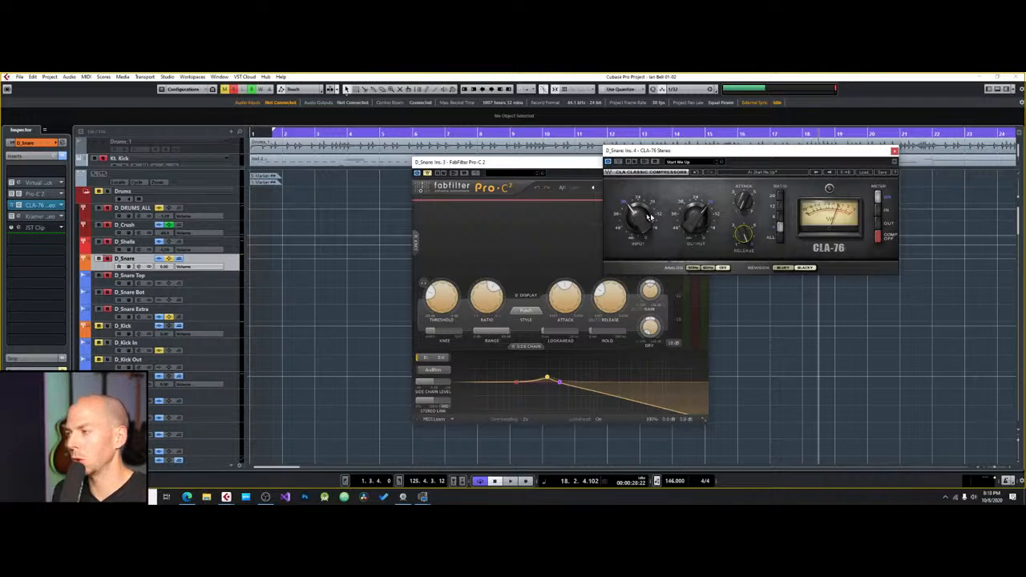
Step: Play the drums from around bar 5 while adjusting the CLA-76 input and output levels on D_Snare, and stop playback
left_click(387, 130)
key("space")
left_click_drag(639, 218, 696, 230)
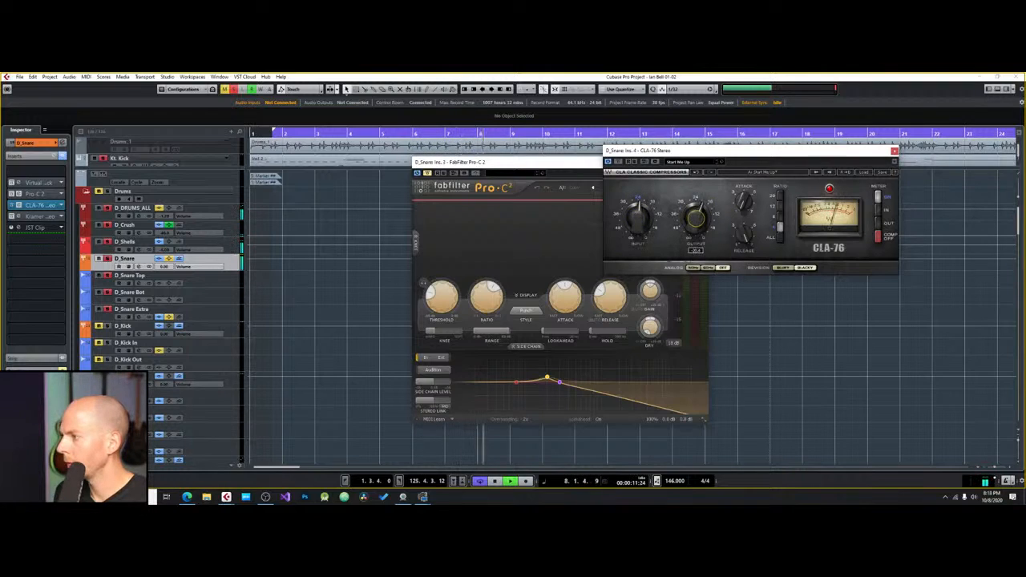
key("space")
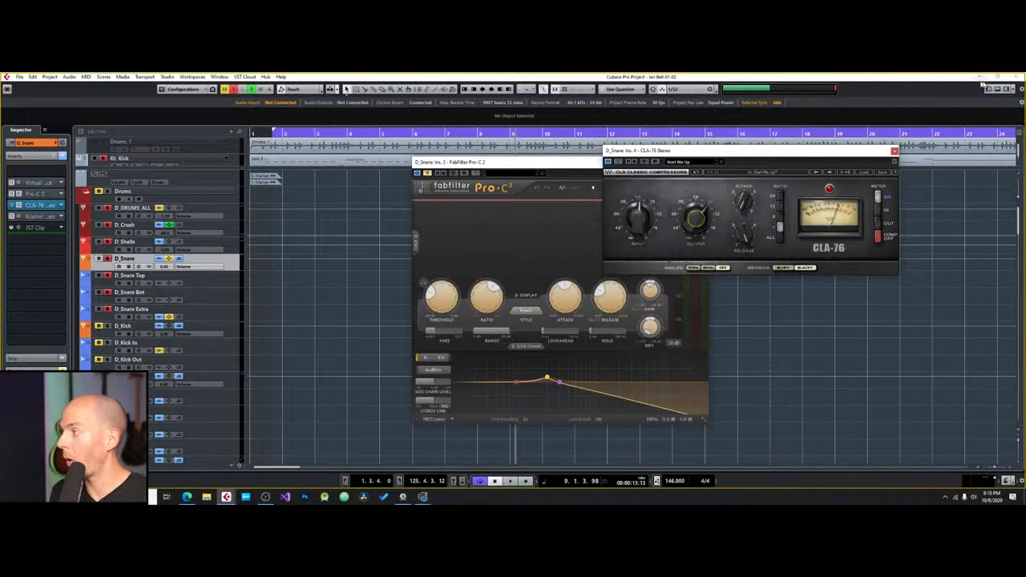
Step: Close the CLA-76 and Pro-C 2 windows of D_Snare
left_click_drag(766, 153, 634, 230)
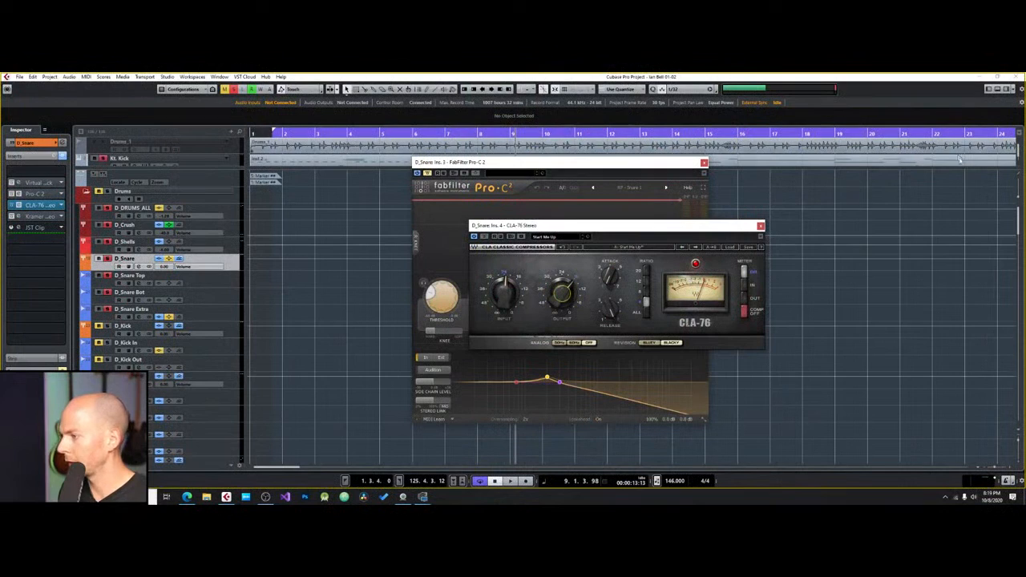
left_click(760, 225)
left_click(704, 163)
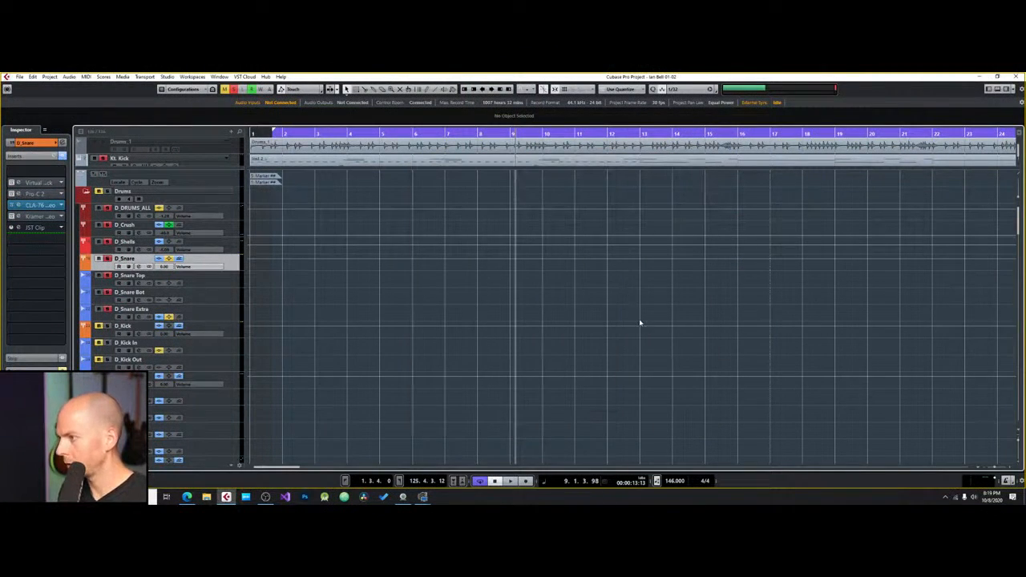
Step: Select the Kt. Kick track, reopen its Kontakt instrument and move the window higher to show more of it
left_click(228, 165)
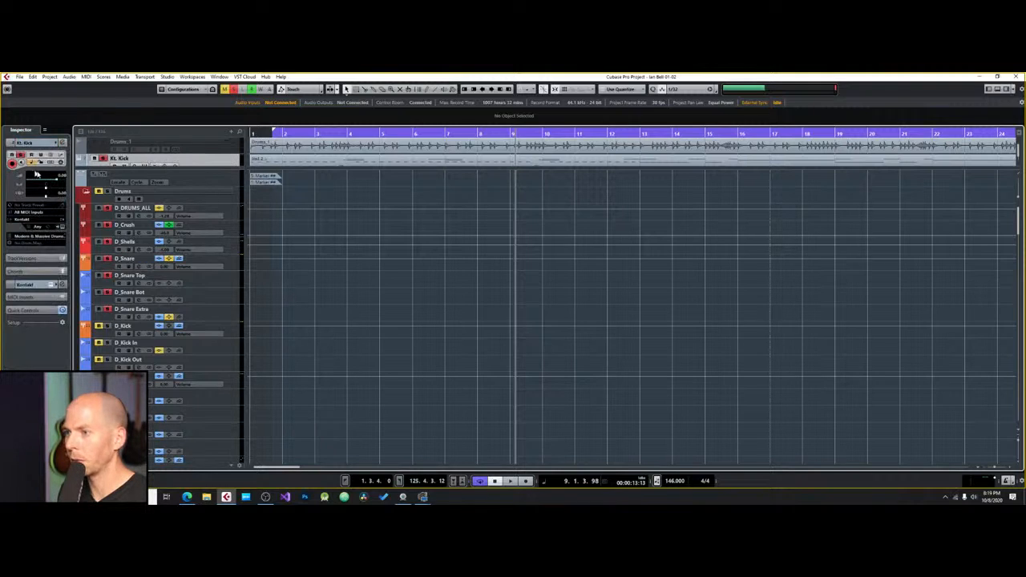
left_click(63, 227)
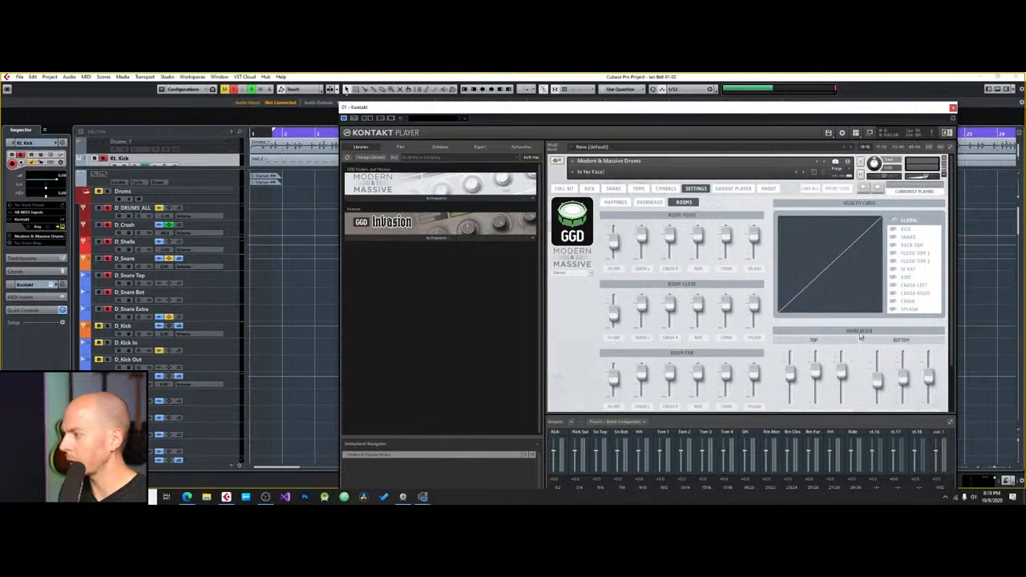
left_click_drag(821, 108, 820, 92)
Step: Examine the room and overhead settings, the snare and cymbals mixers, and the snare bleed controls in Modern & Massive
scroll(810, 376, "down", 2)
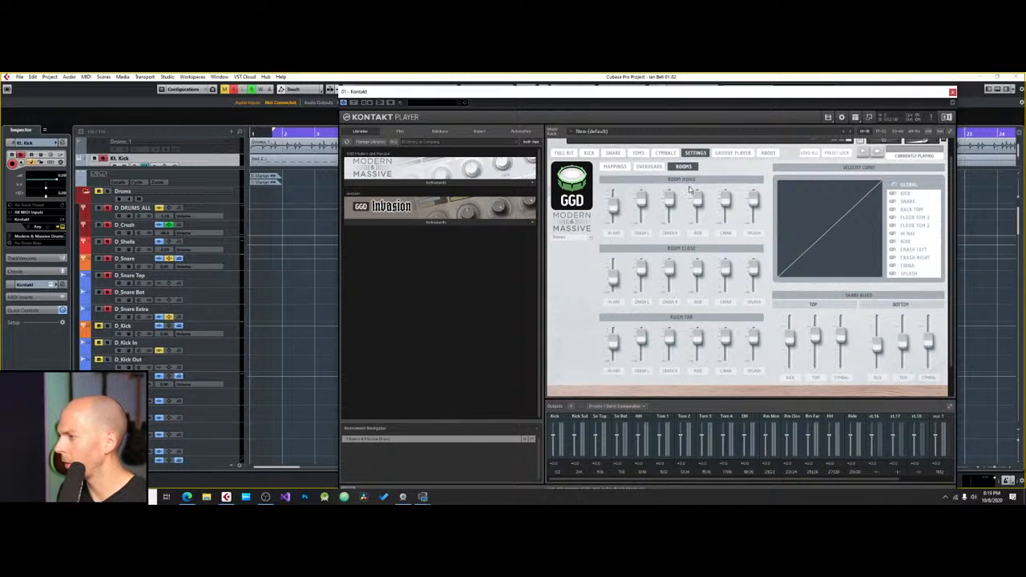
scroll(699, 225, "up", 1)
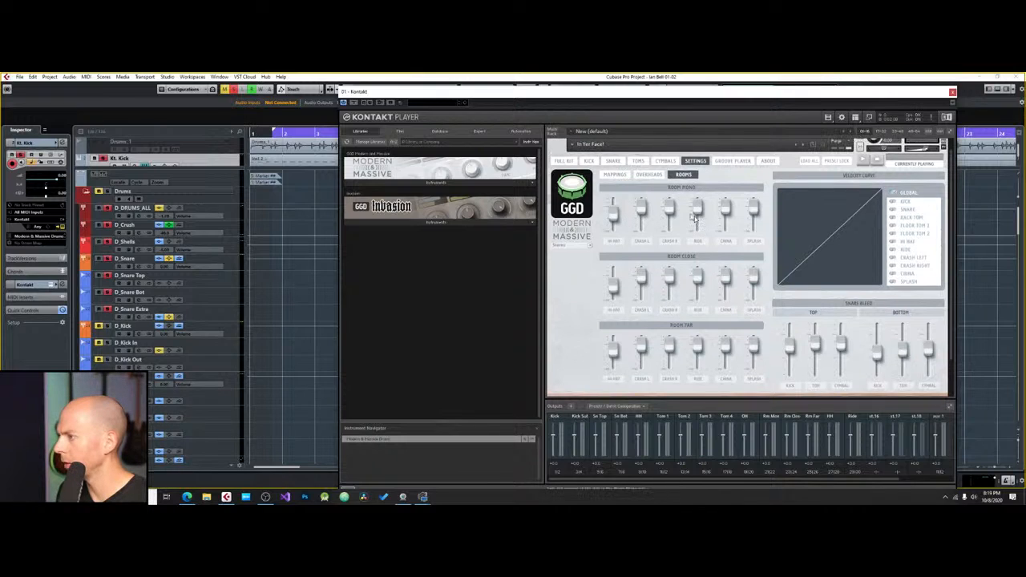
left_click(649, 174)
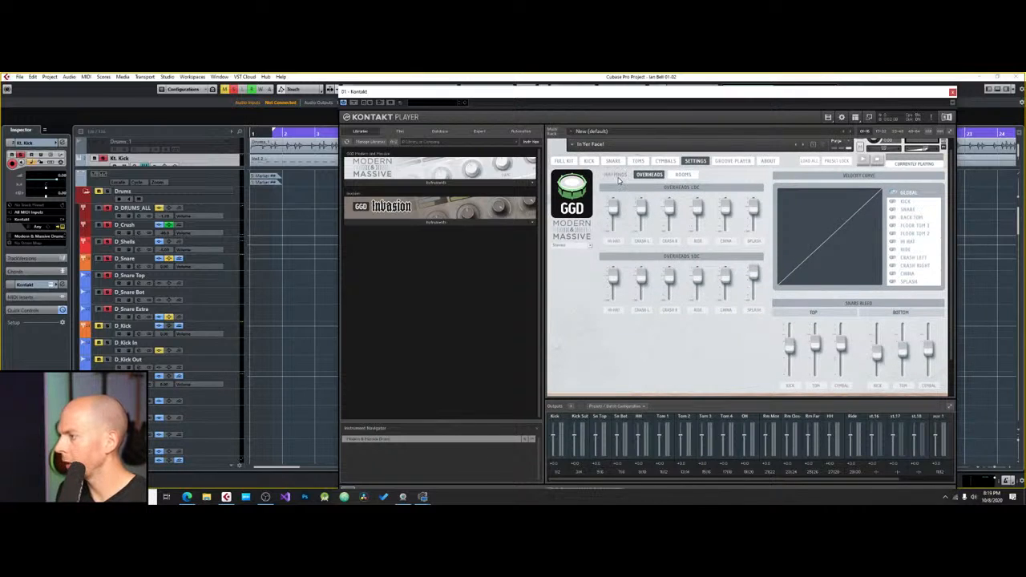
left_click(683, 175)
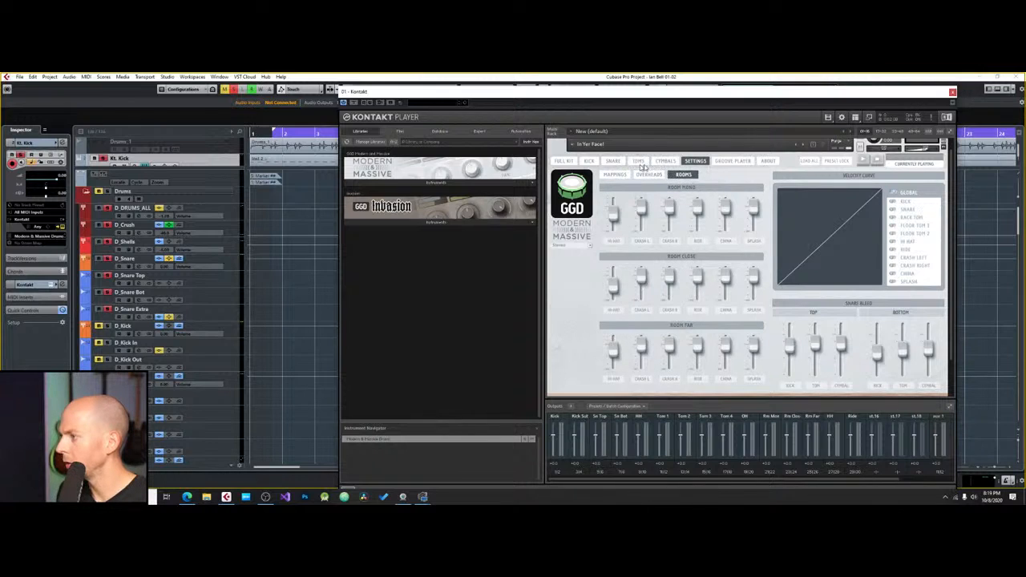
left_click(612, 161)
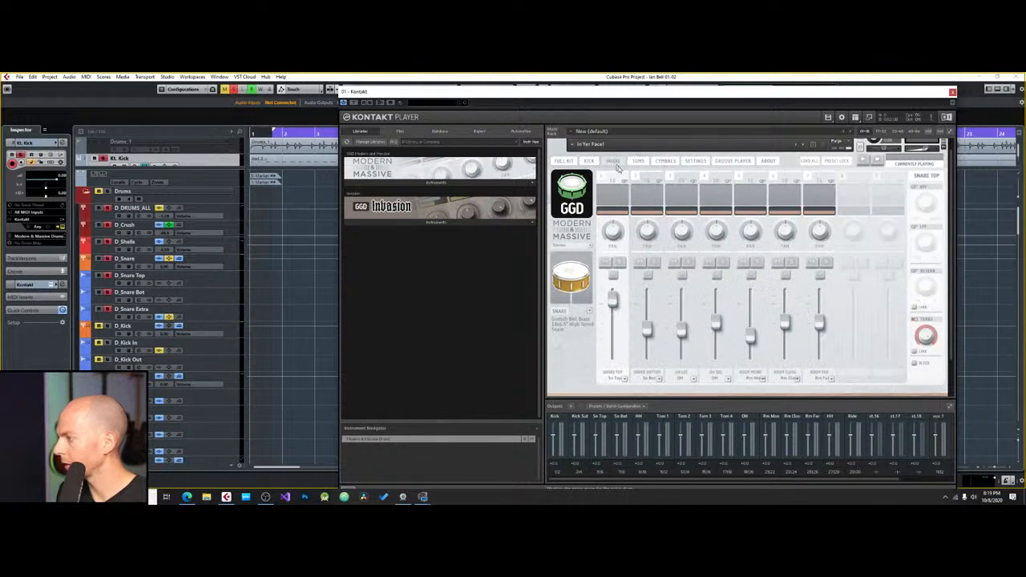
left_click(691, 161)
left_click(665, 161)
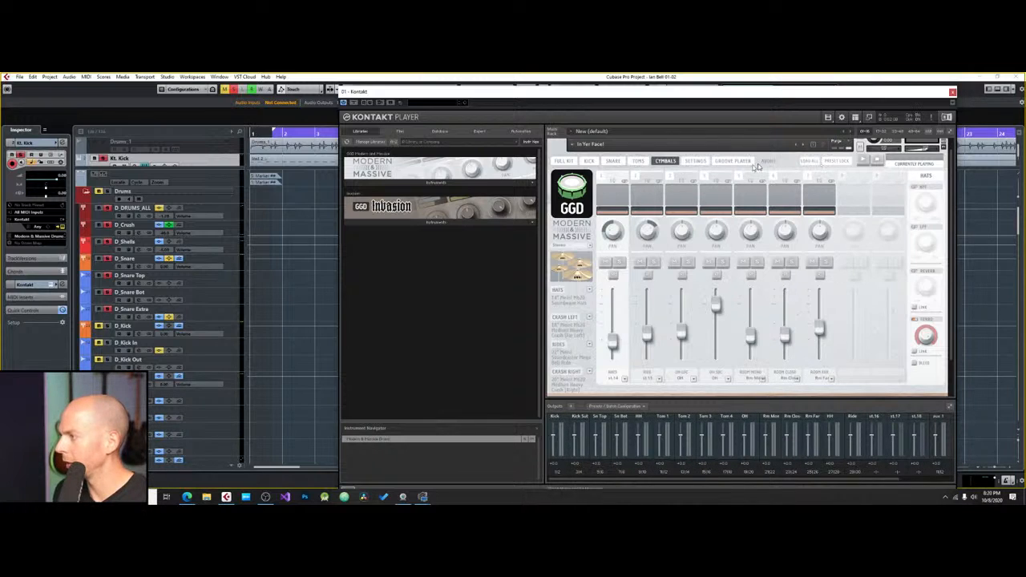
left_click(695, 161)
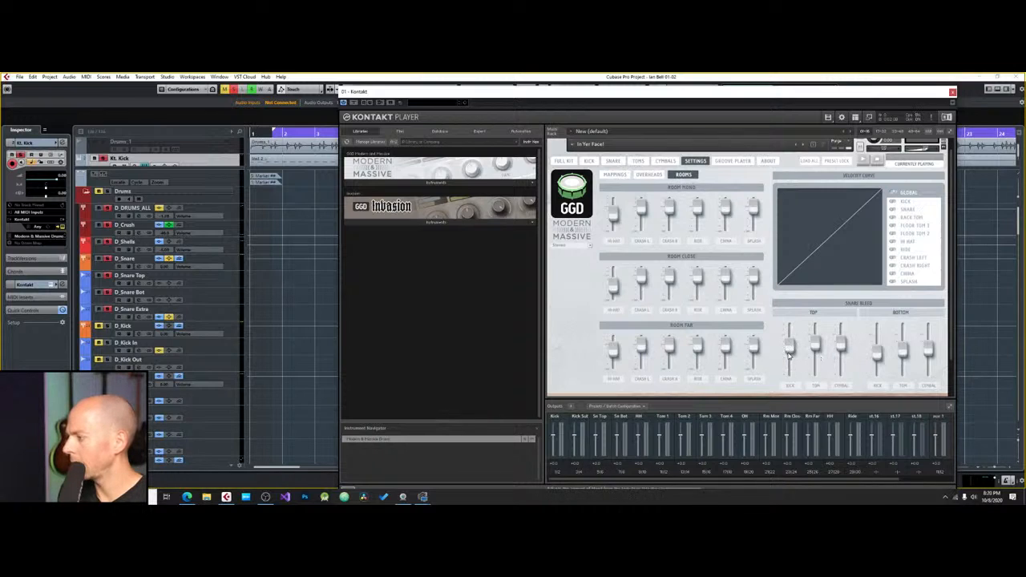
Step: Lower the cymbal bleed in both the snare top and snare bottom mics of Modern & Massive while the drums play
left_click_drag(842, 347, 842, 364)
left_click_drag(930, 348, 930, 369)
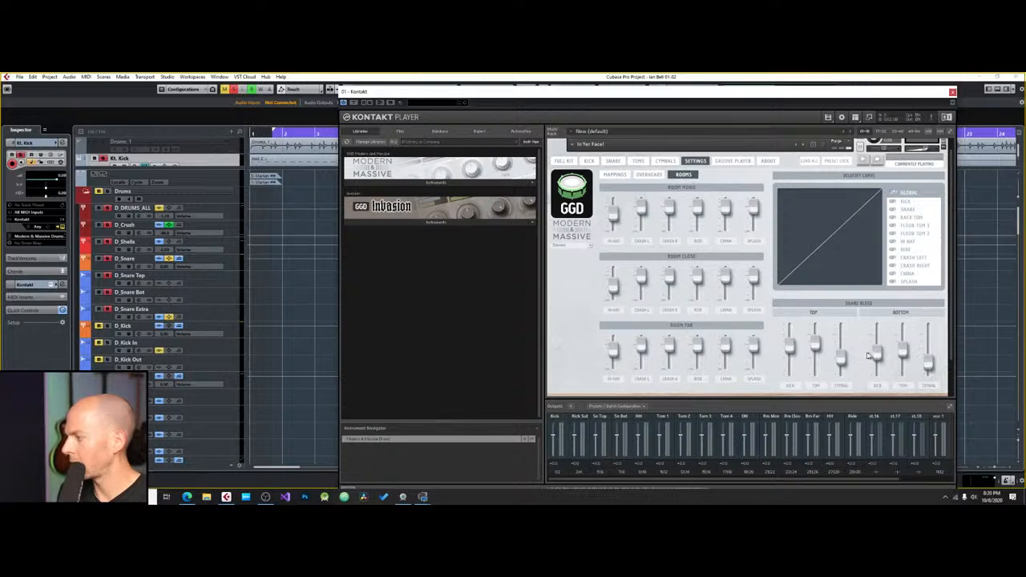
left_click_drag(841, 358, 842, 362)
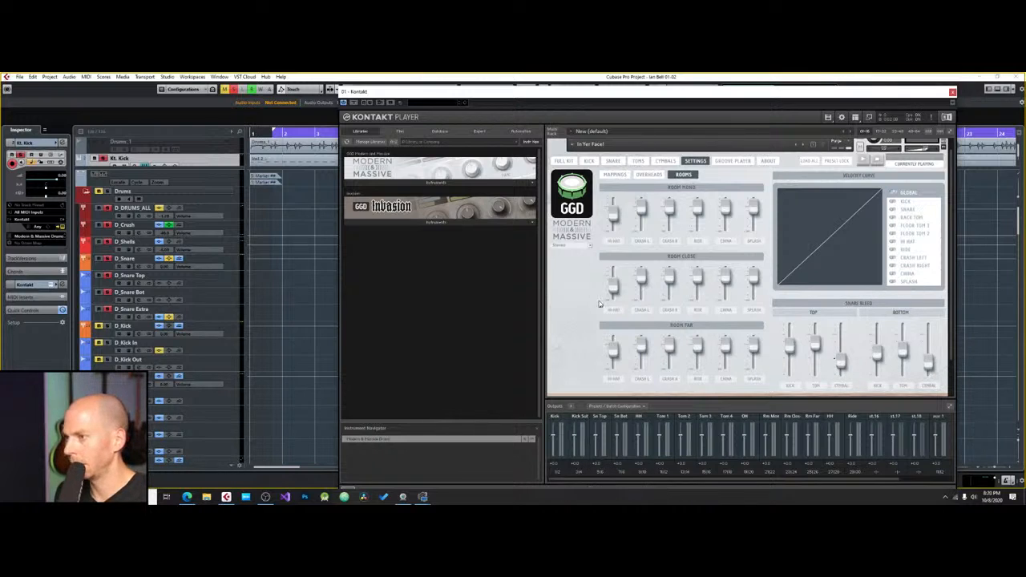
mouse_move(842, 363)
left_mouse_down()
mouse_move(843, 335)
mouse_move(841, 367)
left_mouse_up()
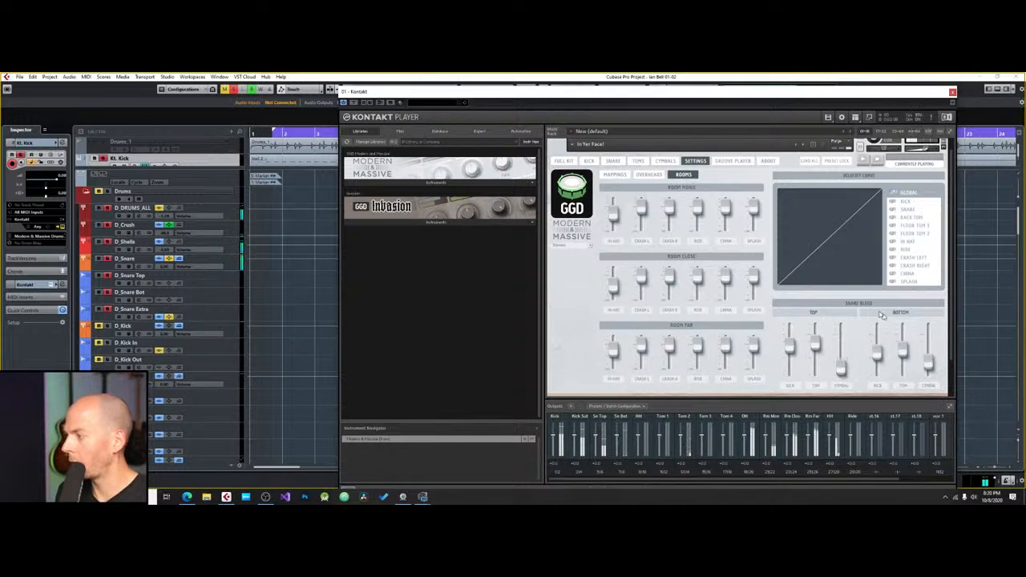
mouse_move(929, 365)
left_mouse_down()
mouse_move(929, 355)
mouse_move(930, 367)
left_mouse_up()
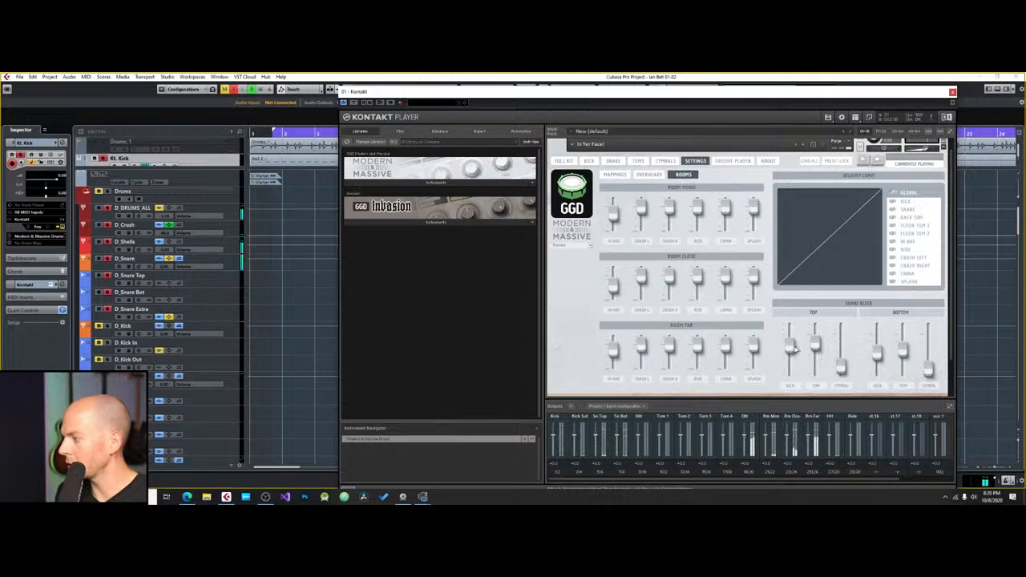
Step: Lower the kick and tom bleed in the snare top and bottom mics, and close the Kontakt window
left_click_drag(790, 358, 789, 368)
left_click_drag(876, 354, 879, 366)
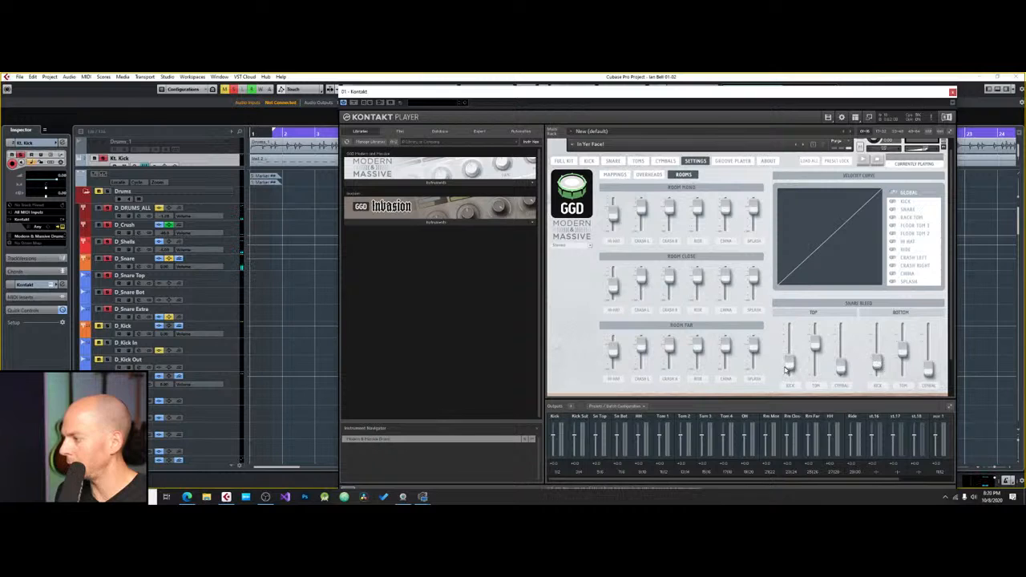
left_click_drag(816, 344, 815, 367)
left_click_drag(903, 351, 903, 366)
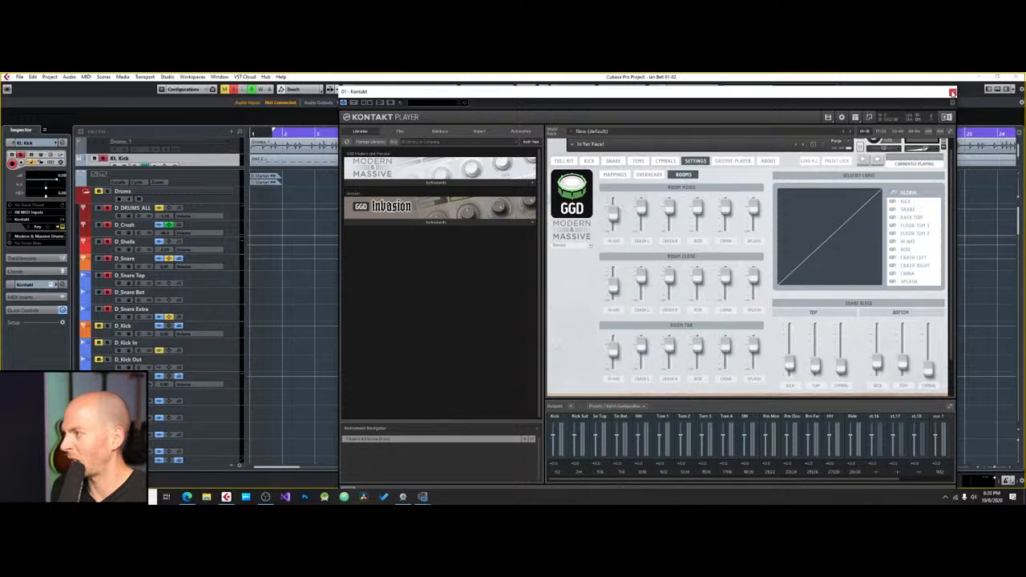
left_click(952, 93)
left_click_drag(429, 134, 426, 120)
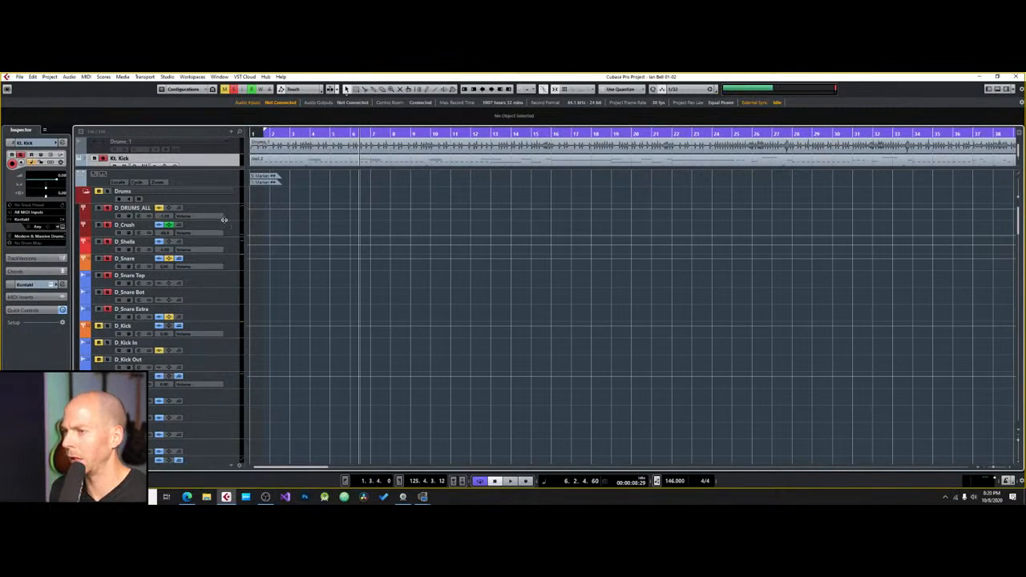
Step: Reopen the CLA-76 on D_Snare and raise its input level while the drums play, checking the output level
left_click(227, 264)
left_click(18, 205)
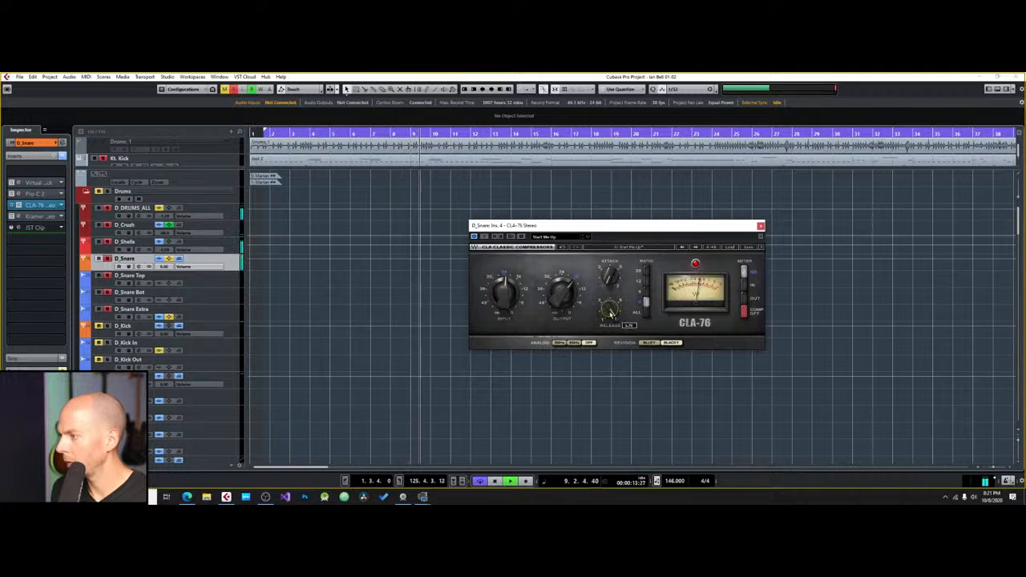
left_click_drag(504, 294, 562, 293)
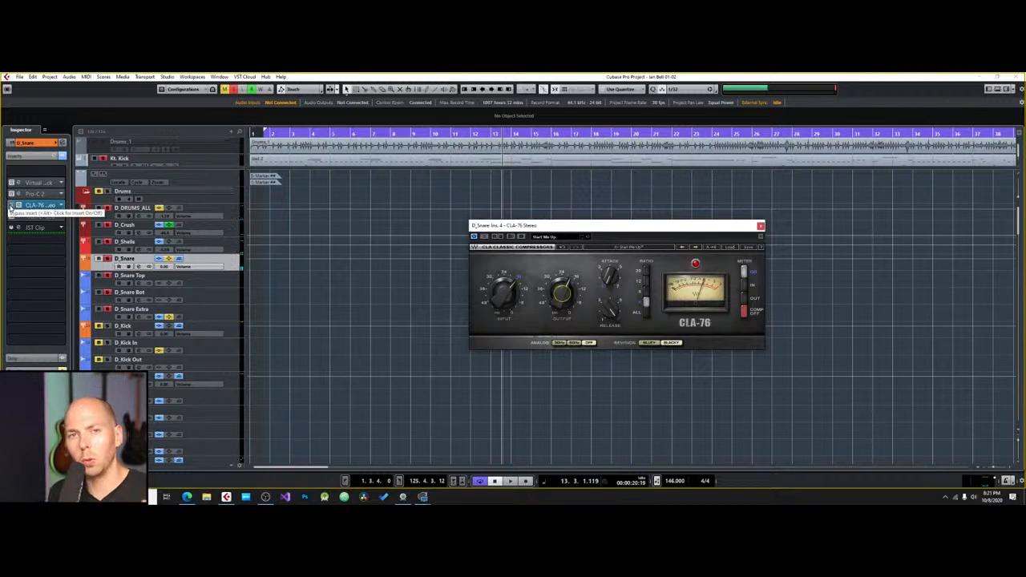
Step: Switch D_Snare from the CLA-76 to Pro-C 2 as its active compressor, keeping the Punch style
left_click(35, 193)
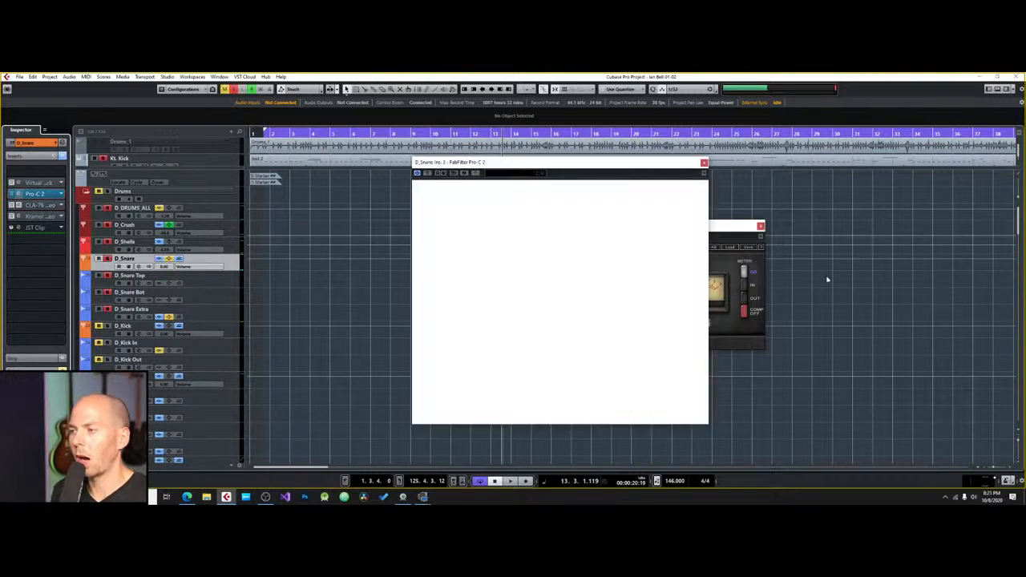
left_click(760, 226)
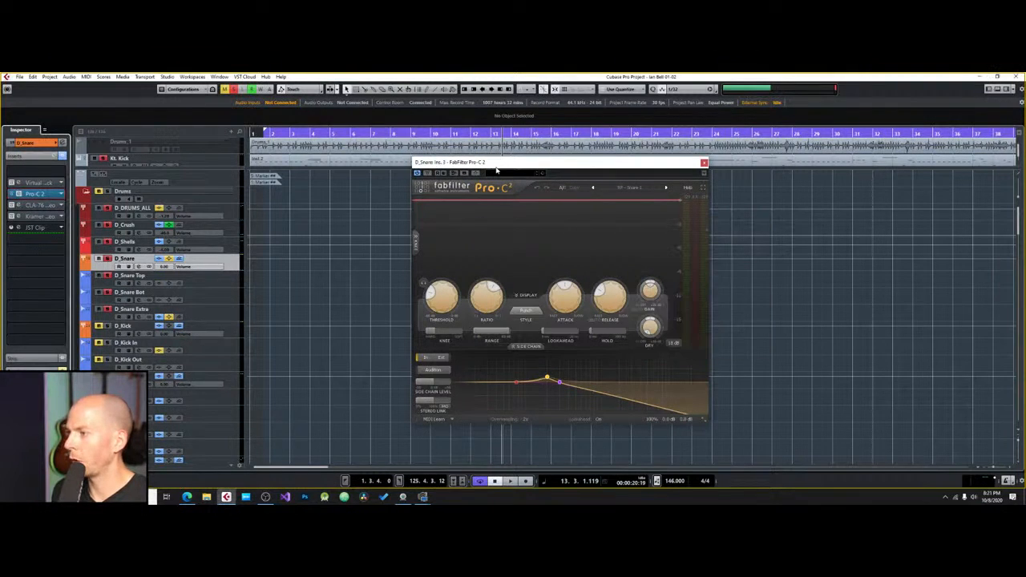
left_click_drag(496, 170, 510, 172)
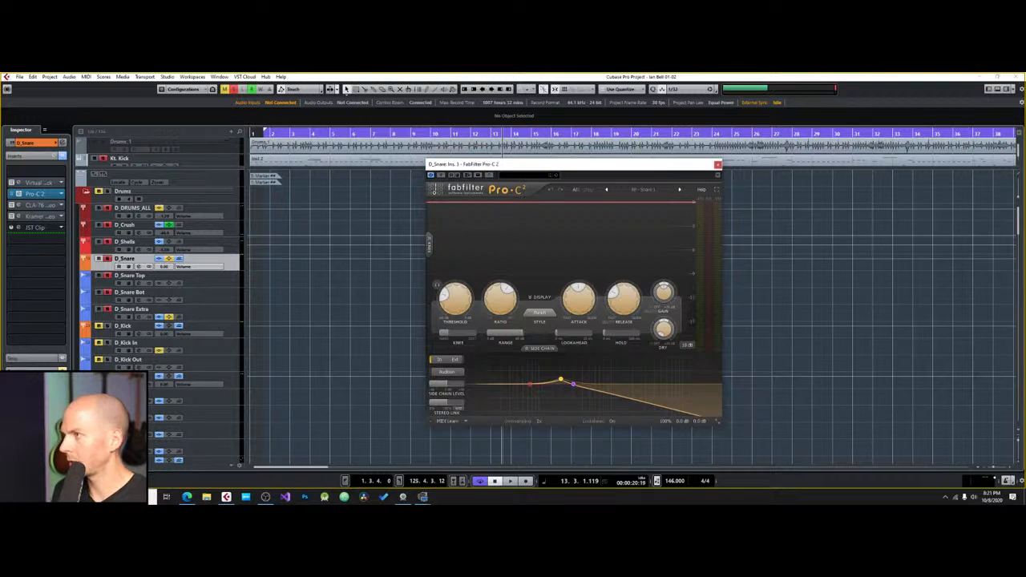
key("alt+Tab")
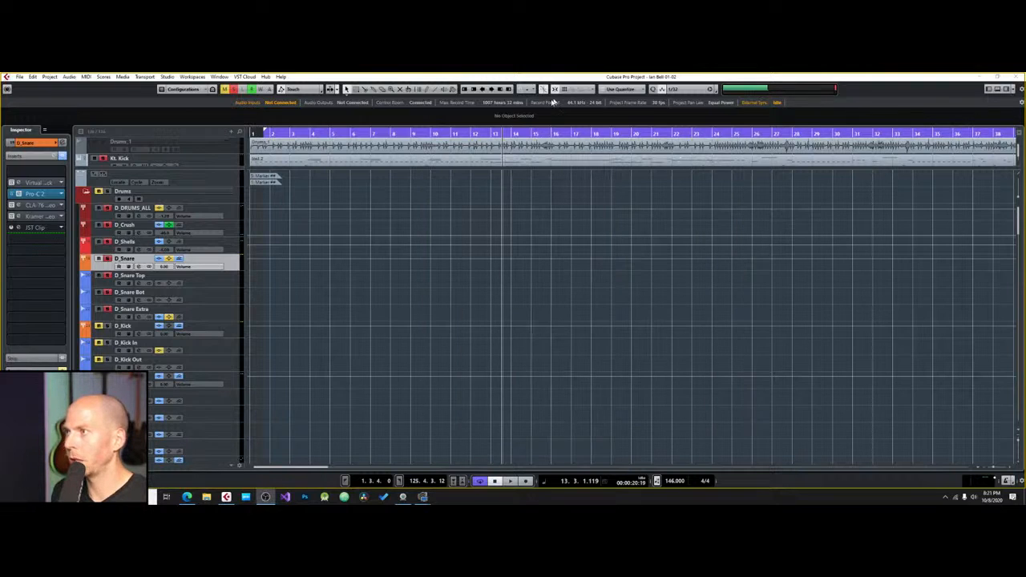
left_click(574, 79)
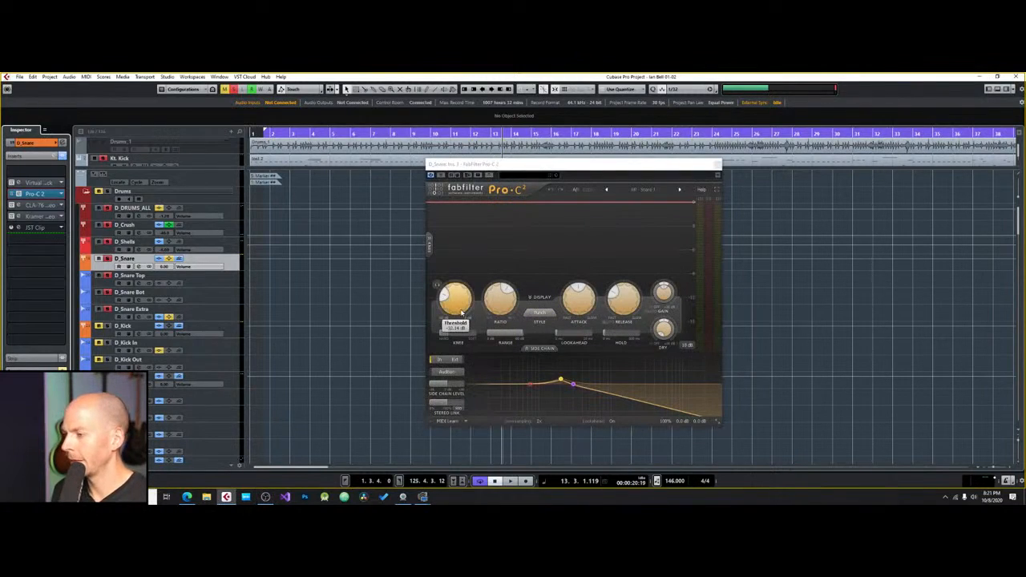
left_click(540, 313)
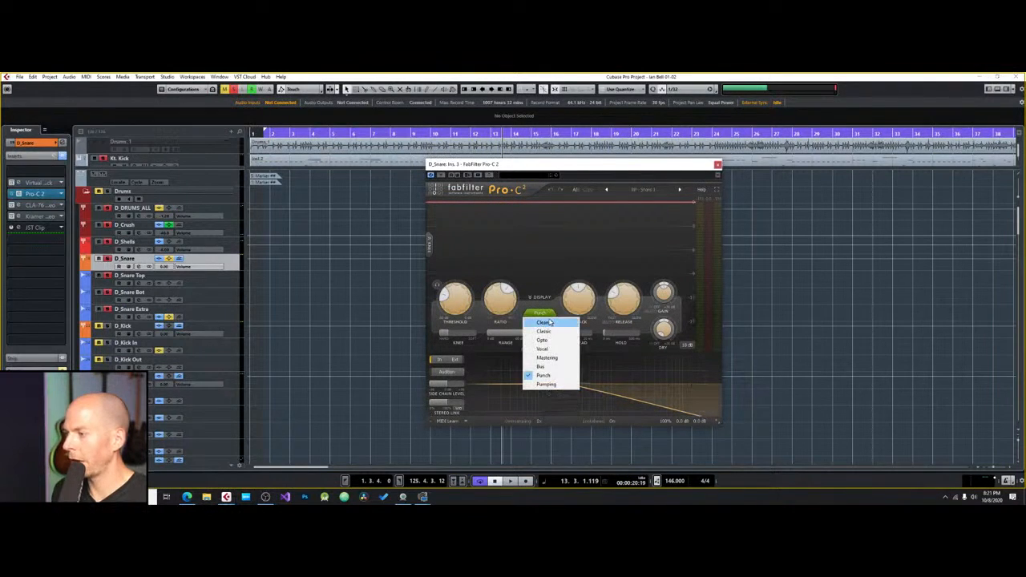
left_click(544, 375)
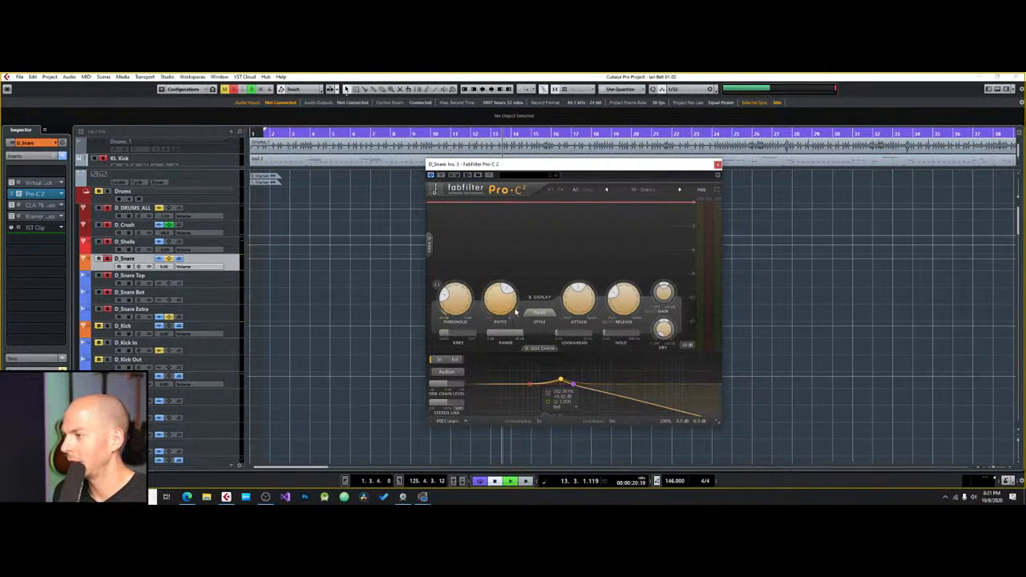
Step: Set the Pro-C 2 threshold to about -28 dB during playback, and review its ratio, attack and release settings
key("space")
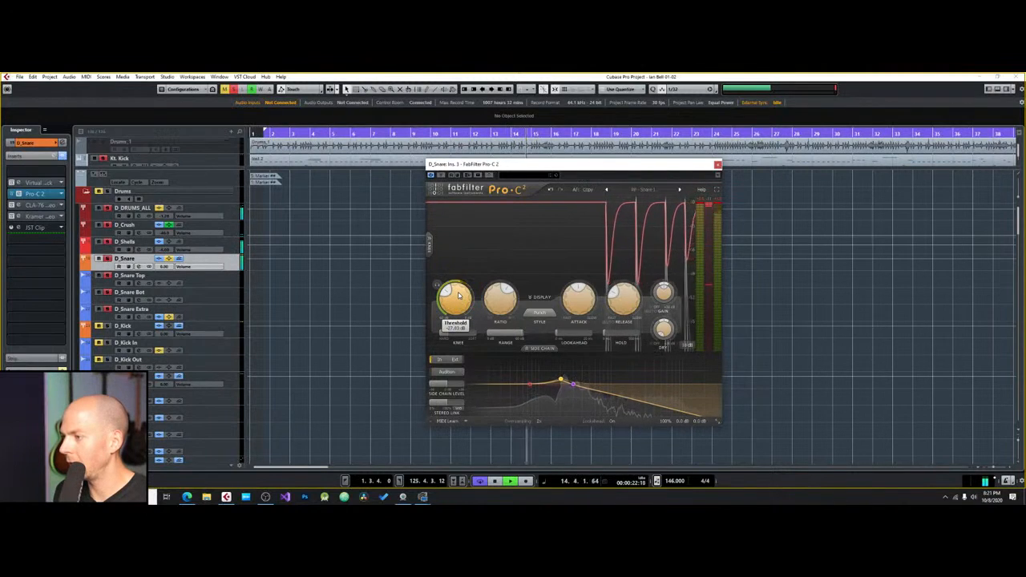
mouse_move(501, 304)
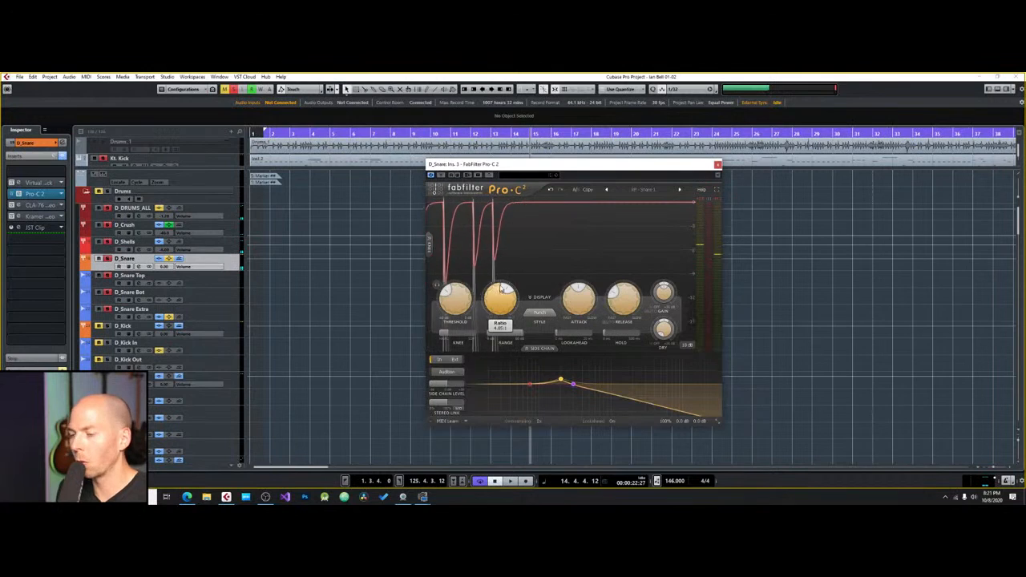
mouse_move(582, 323)
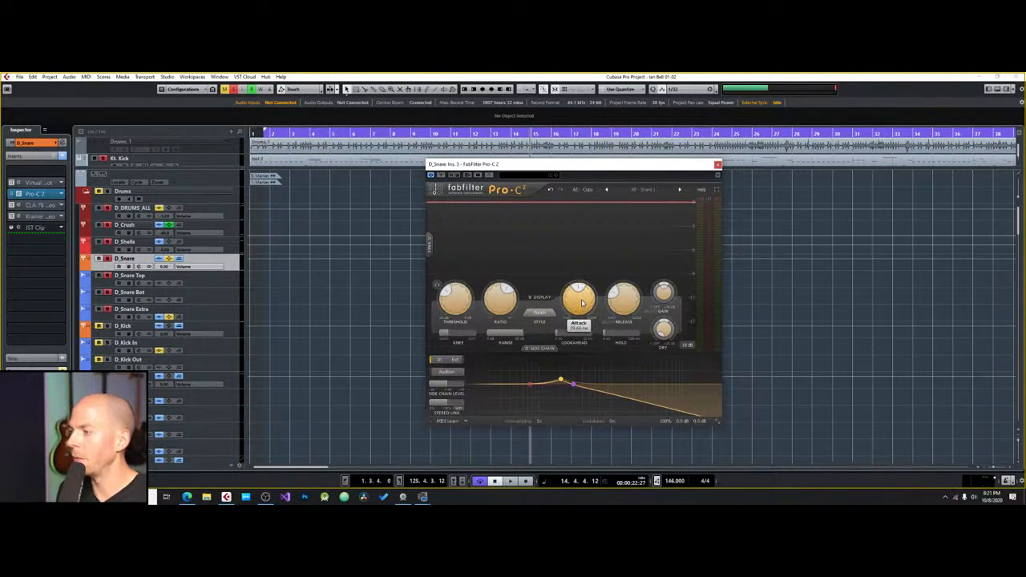
mouse_move(582, 302)
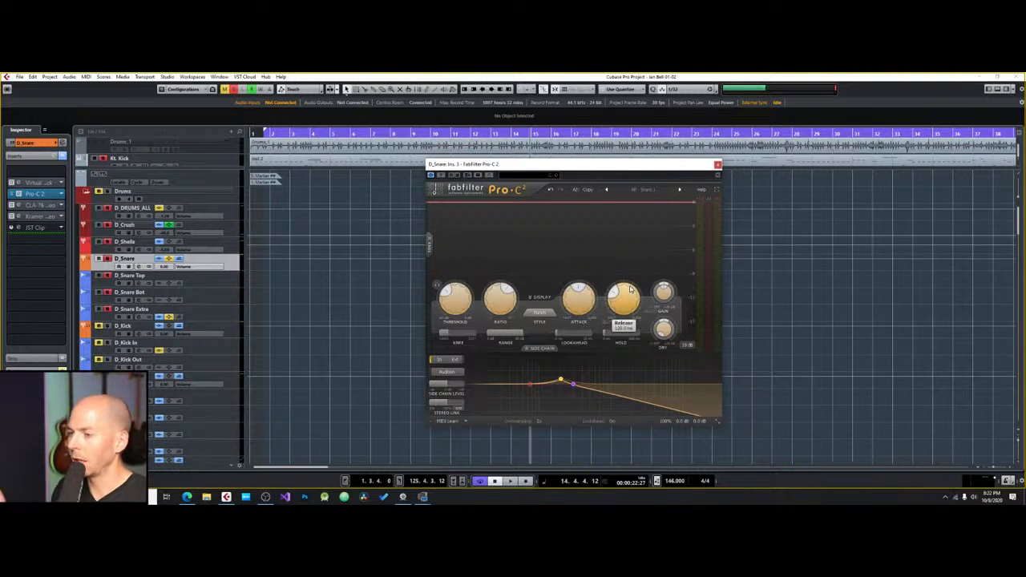
mouse_move(630, 292)
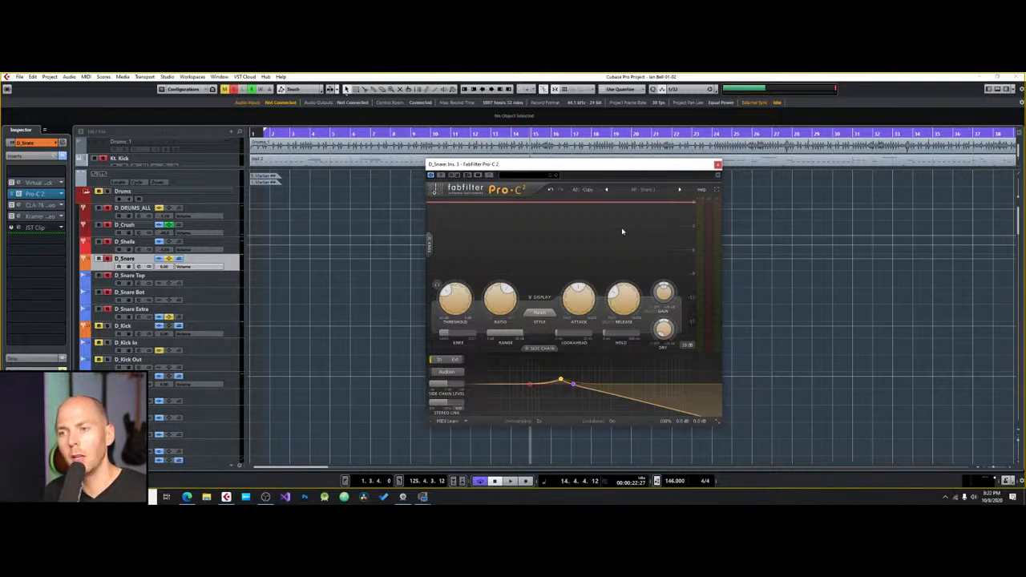
mouse_move(451, 297)
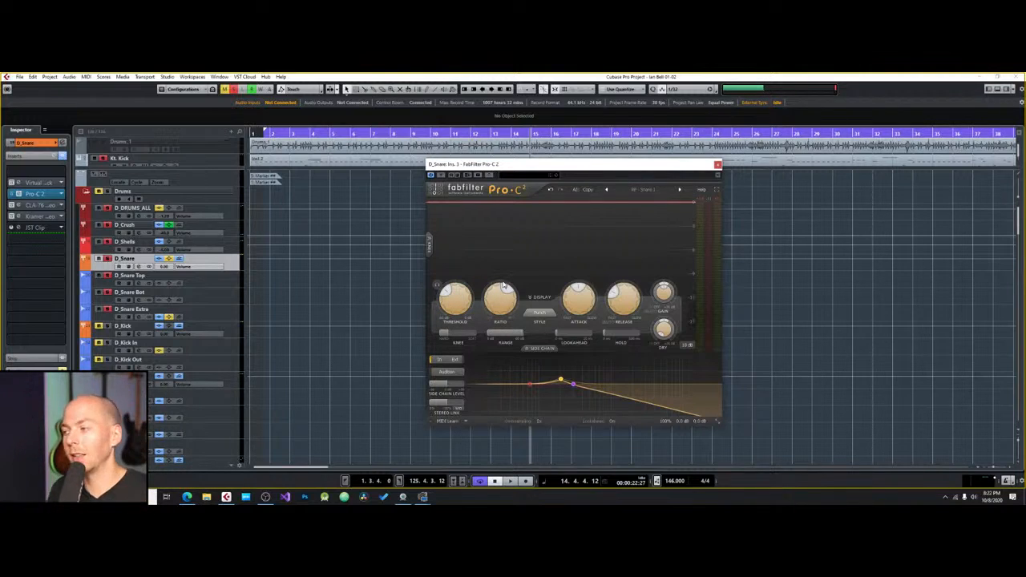
Step: Play the drums, raise the Pro-C 2 output level to about +2.3 dB, fine-tune its threshold, and stop playback
key("space")
mouse_move(664, 292)
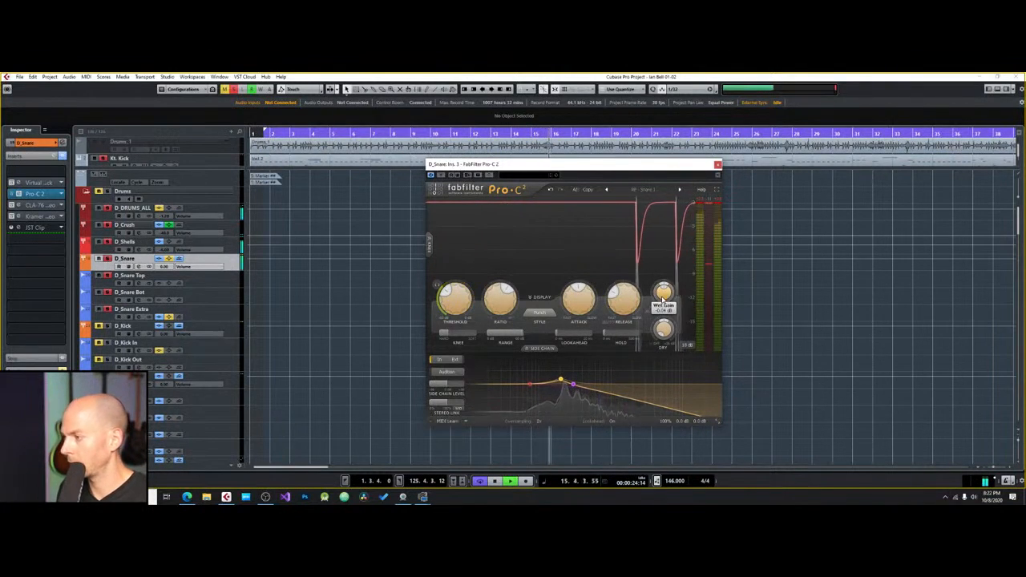
mouse_move(664, 327)
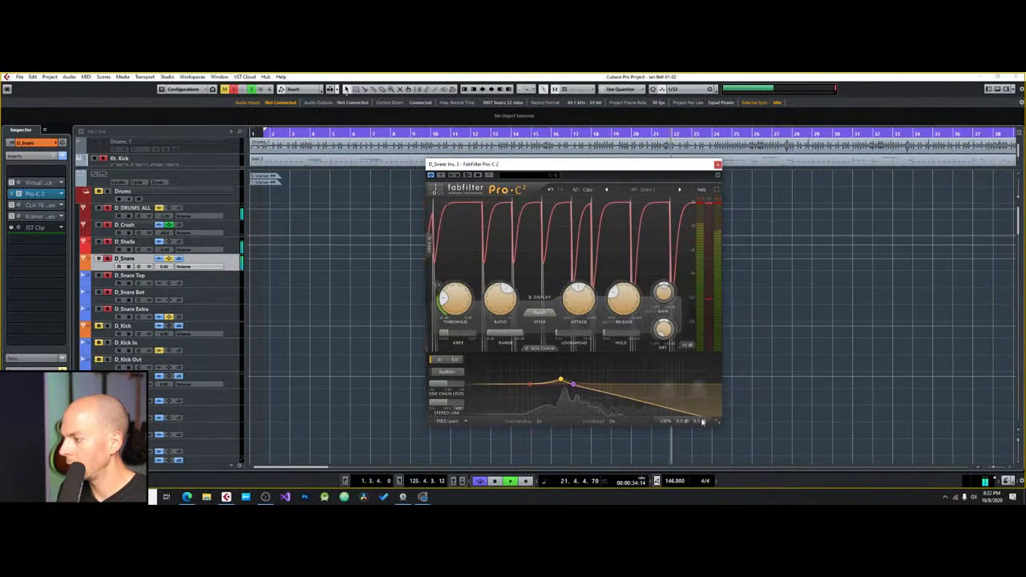
mouse_move(698, 415)
left_click_drag(698, 415, 698, 405)
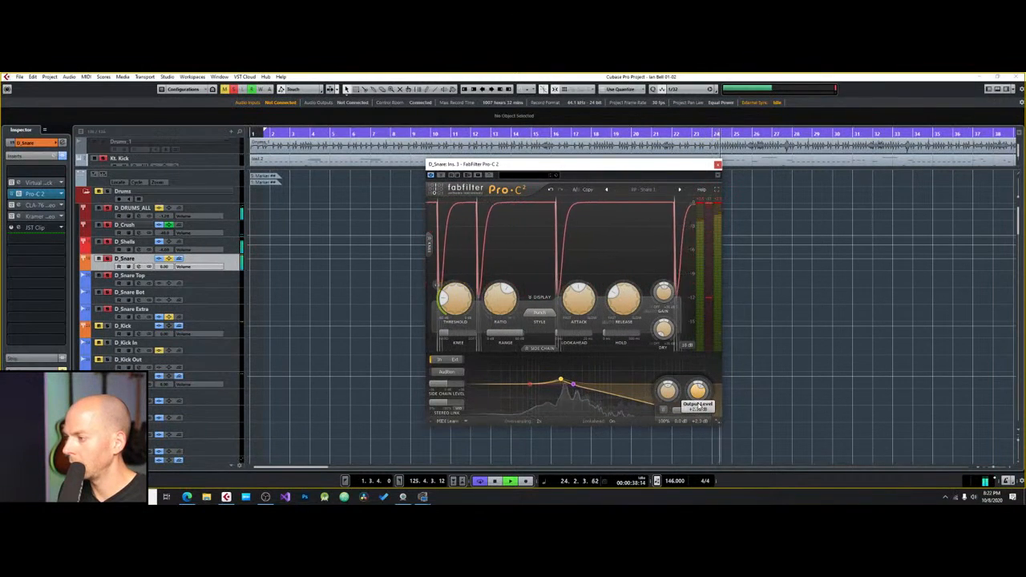
mouse_move(462, 302)
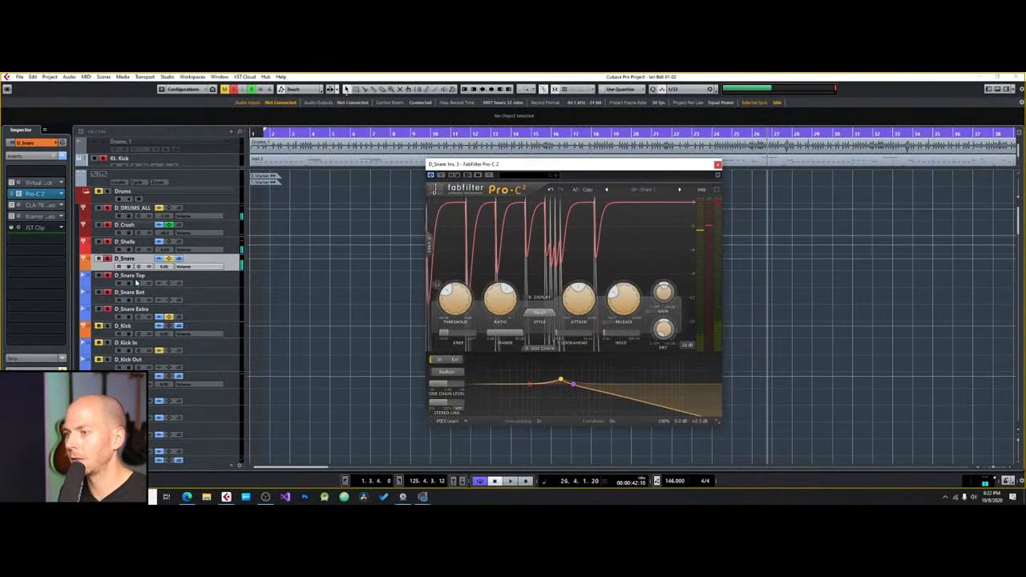
Step: Open the Virtual Mix Rack on D_Snare in place of the Pro-C 2 window and enable it with its Revival module
left_click(20, 183)
left_click_drag(689, 165, 504, 155)
left_click(532, 157)
left_click_drag(737, 160, 532, 157)
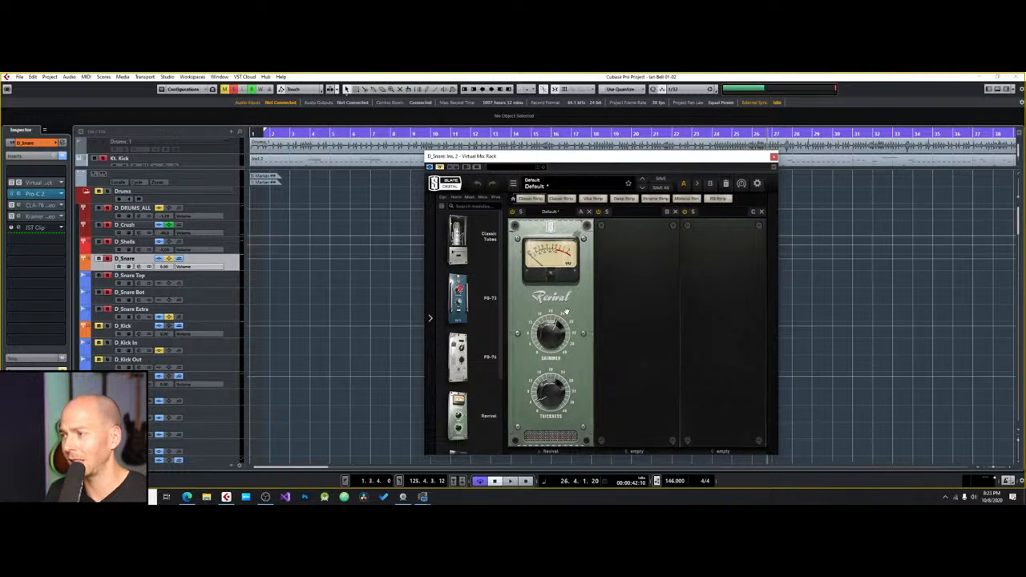
left_click(442, 167)
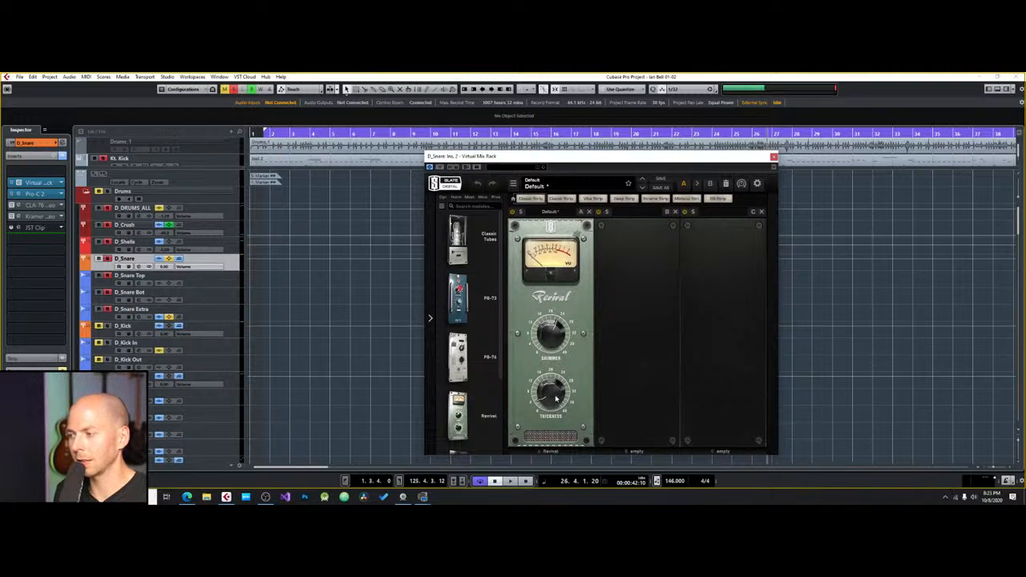
mouse_move(562, 328)
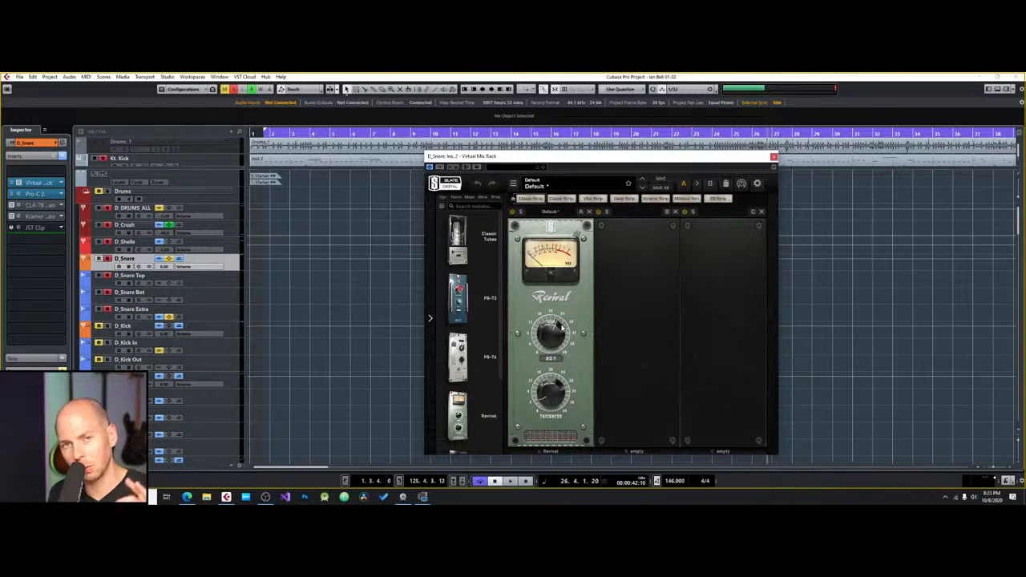
left_click_drag(502, 160, 530, 170)
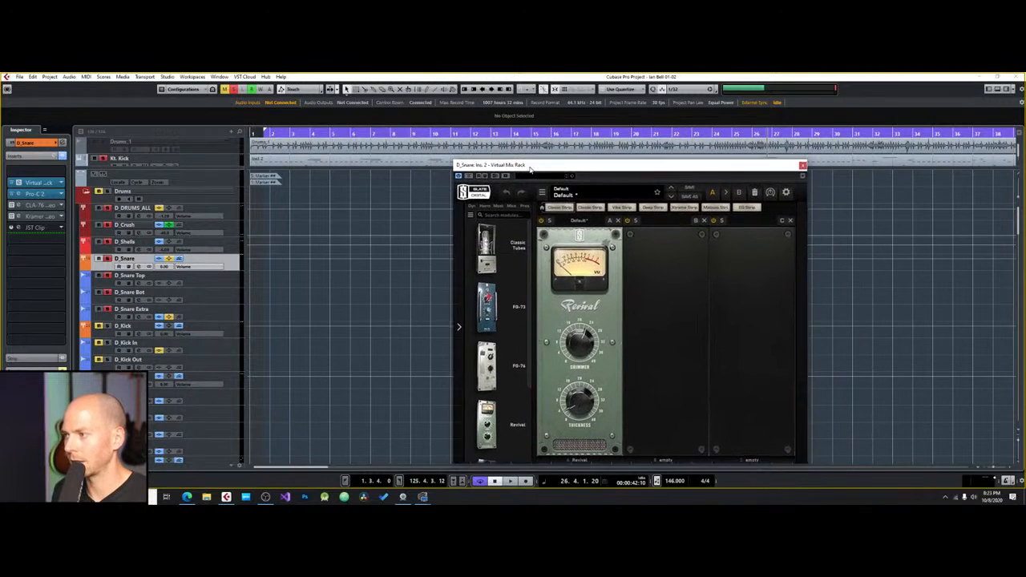
Step: Lower Revival's Shimmer and raise its Thickness to about 8.8 while the drums play, and close the Virtual Mix Rack
key("space")
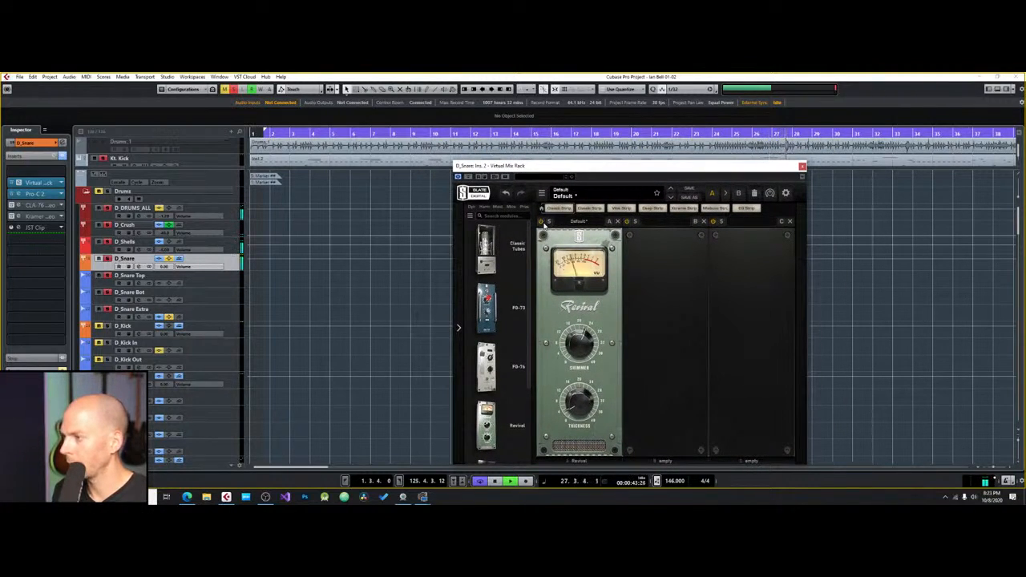
left_click_drag(583, 345, 584, 366)
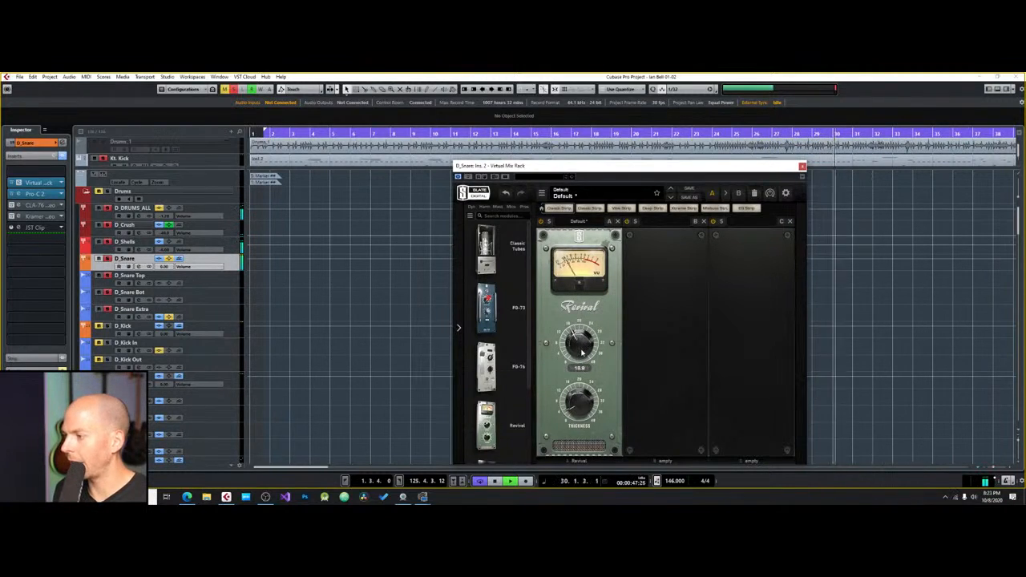
mouse_move(578, 411)
left_mouse_down()
mouse_move(585, 360)
mouse_move(582, 430)
mouse_move(572, 289)
mouse_move(569, 401)
left_mouse_up()
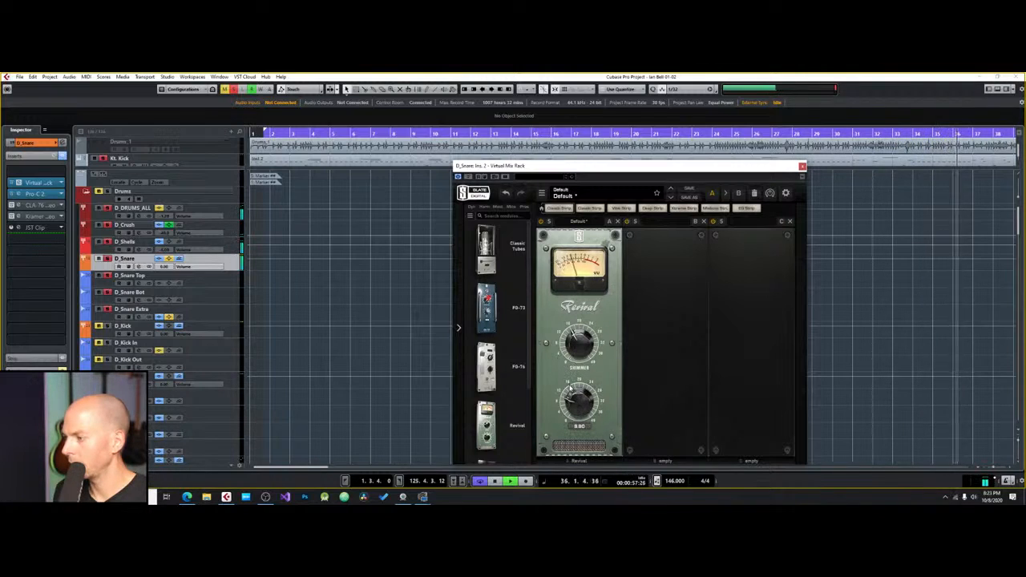
left_click_drag(577, 345, 580, 370)
key("space")
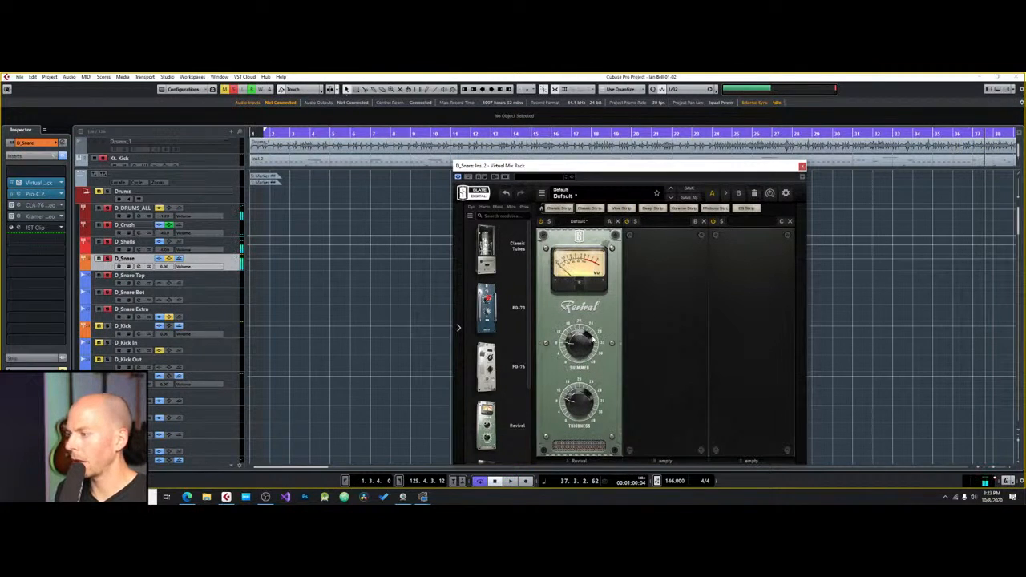
left_click(802, 168)
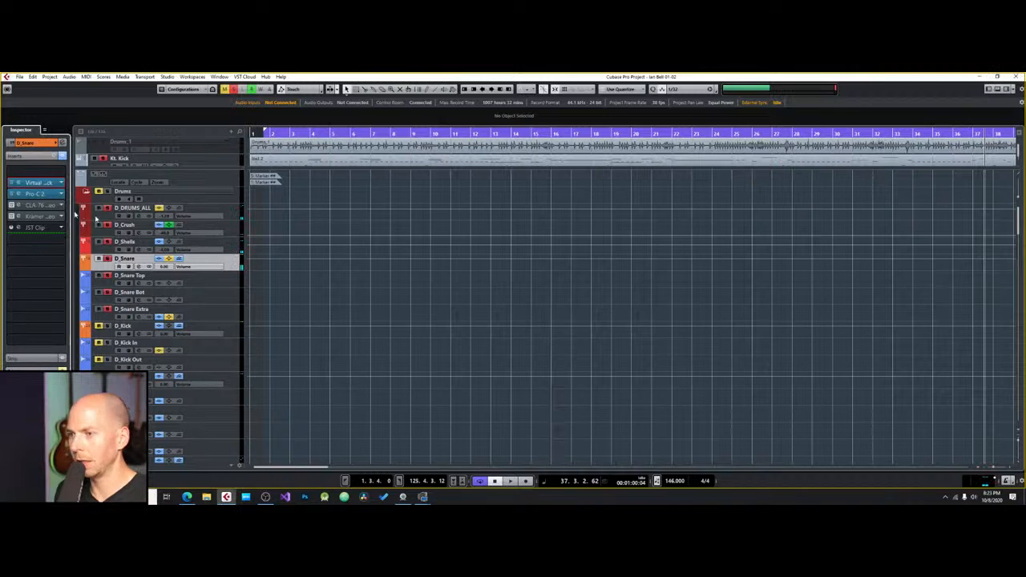
Step: Enable the Kramer Master Tape on D_Snare, adjust its playback level while the drums play, and close it
left_click(17, 217)
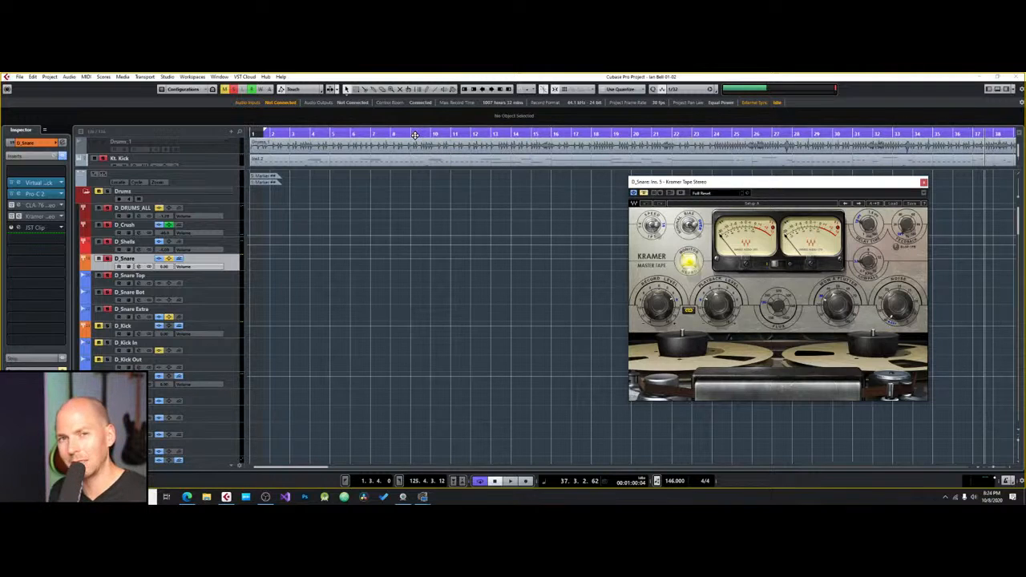
left_click(451, 136)
key("space")
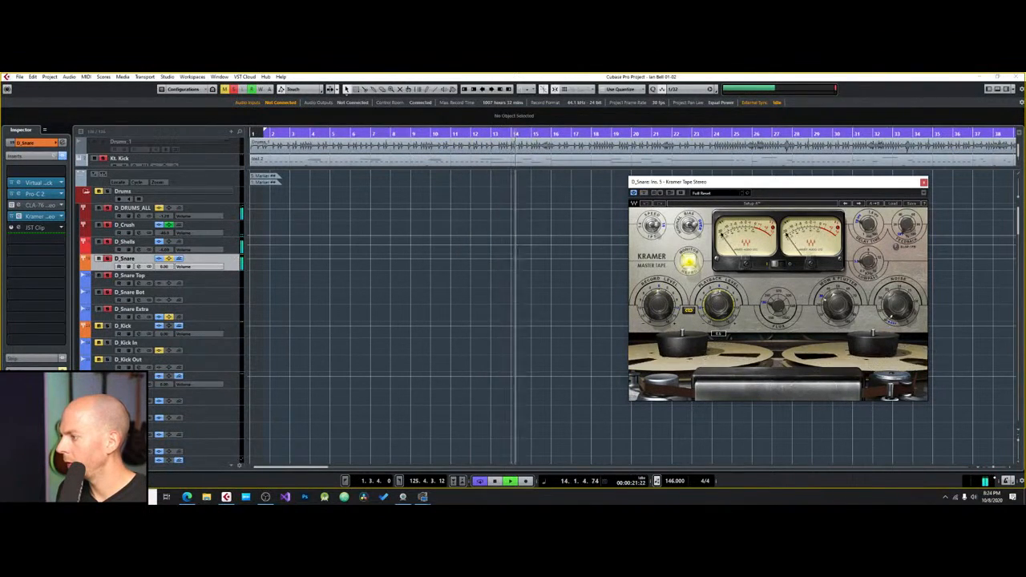
key("space")
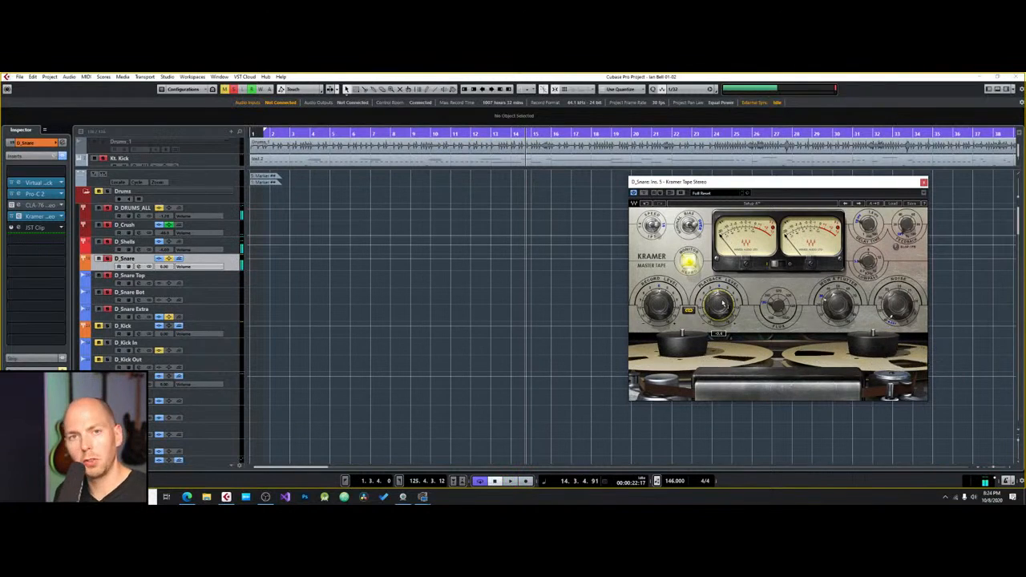
key("space")
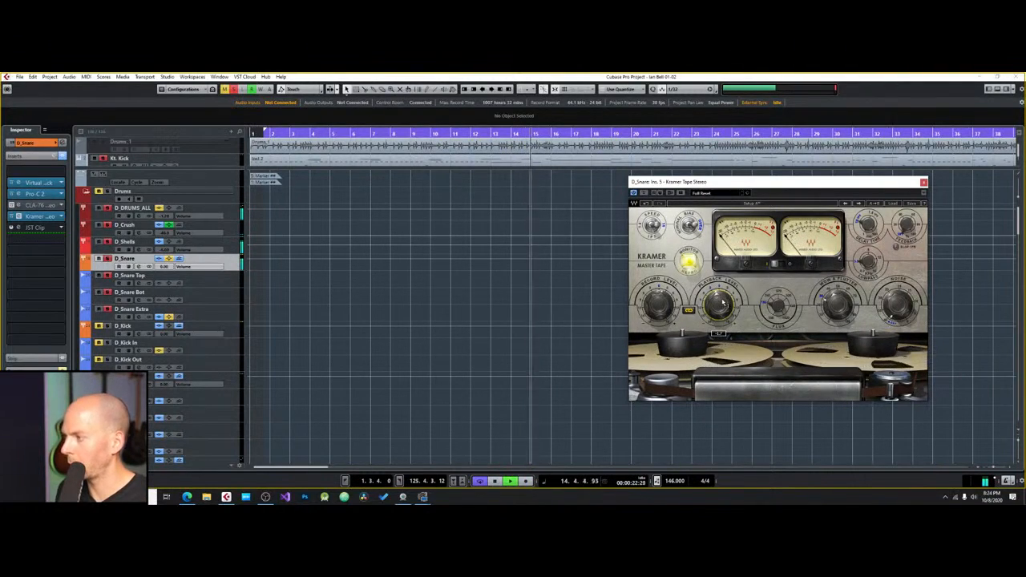
key("space")
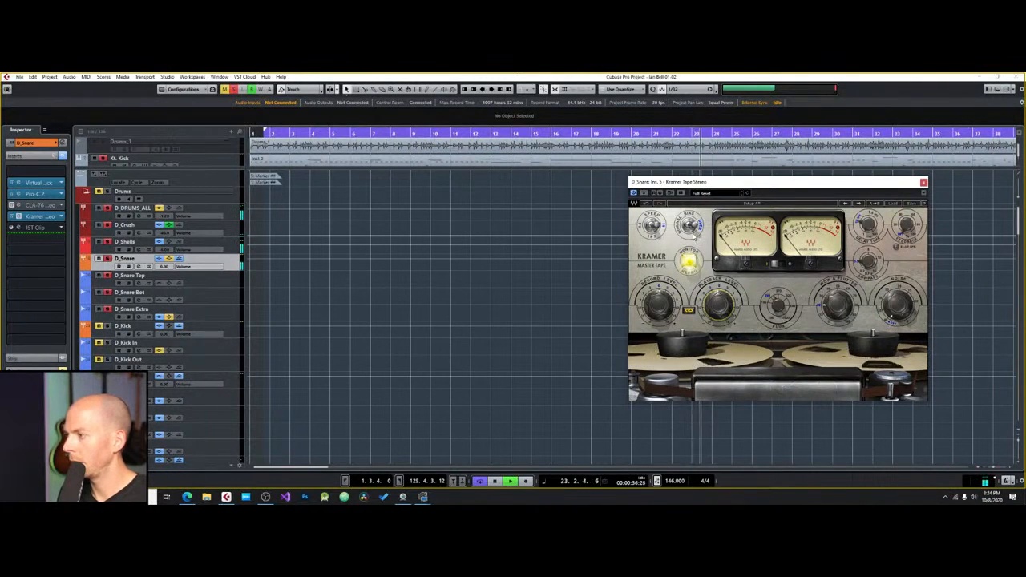
key("space")
left_click(924, 182)
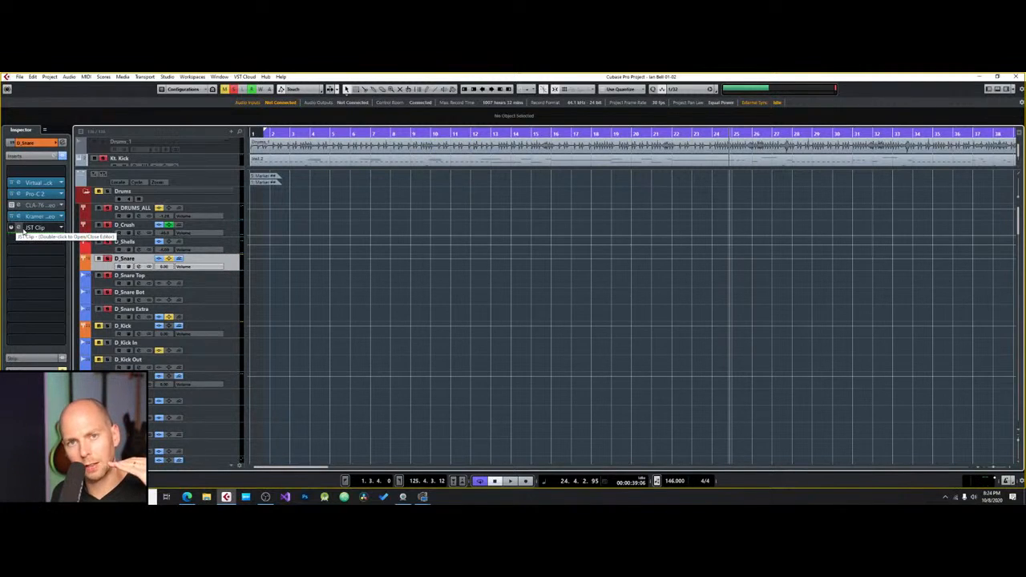
Step: Bypass the Kramer PIE and L1 limiter inserts on D_Shells
left_click(230, 245)
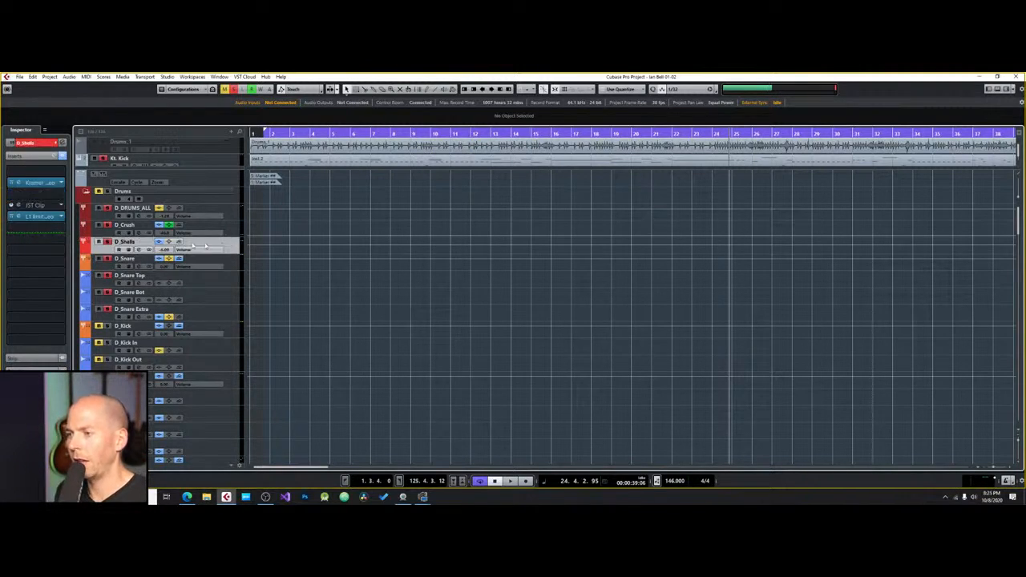
left_click(12, 184)
left_click(12, 217)
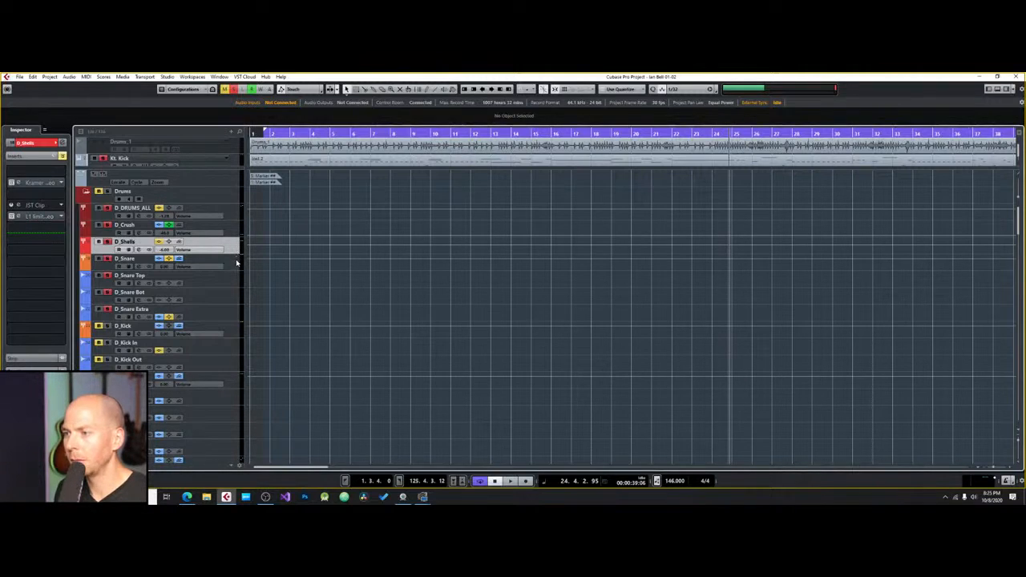
Step: Reopen the Kramer Master Tape on D_Snare and compare its speed settings over short stretches of playback
left_click(237, 261)
left_click(24, 217)
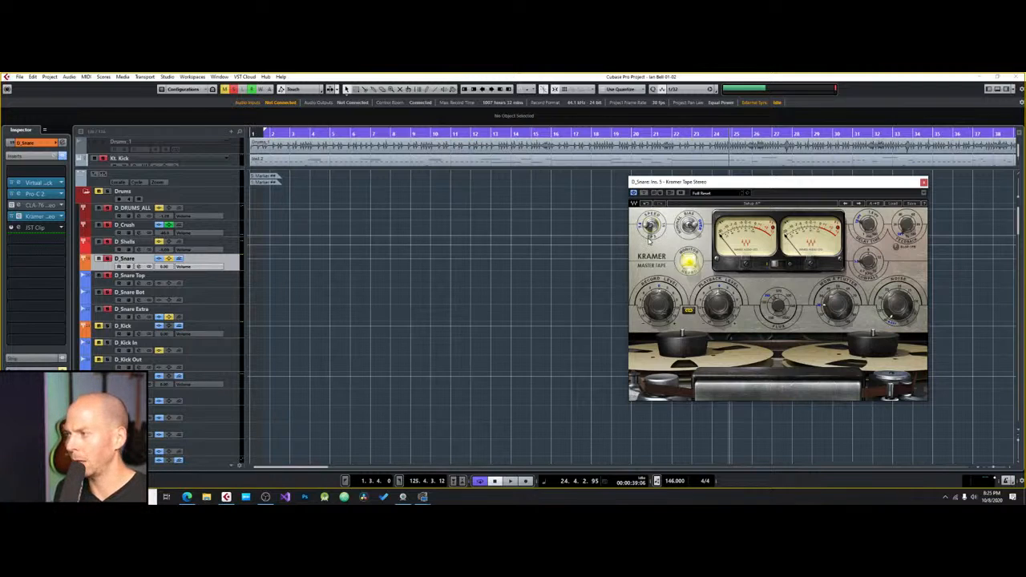
key("space")
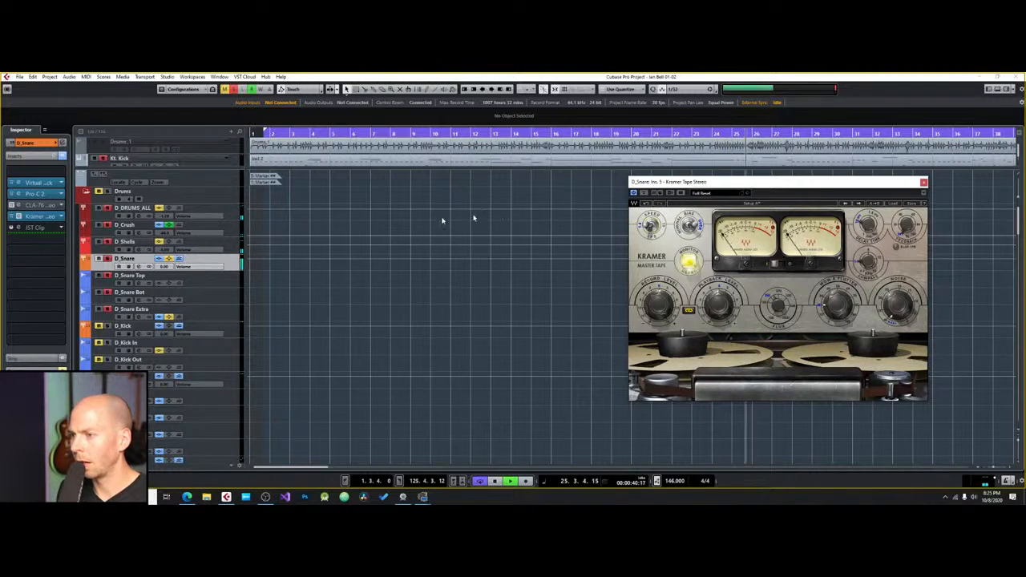
key("space")
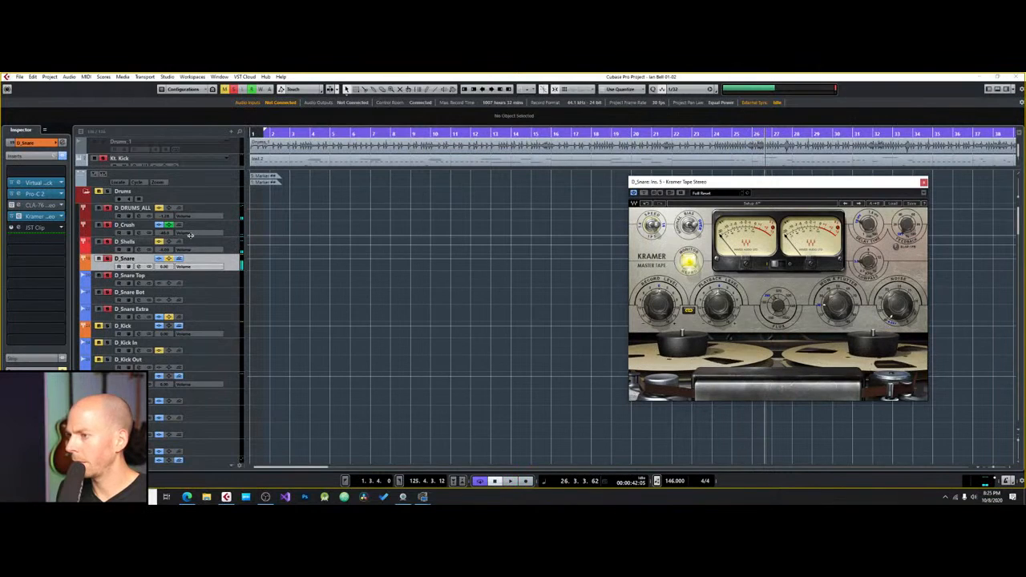
left_click(96, 258)
key("space")
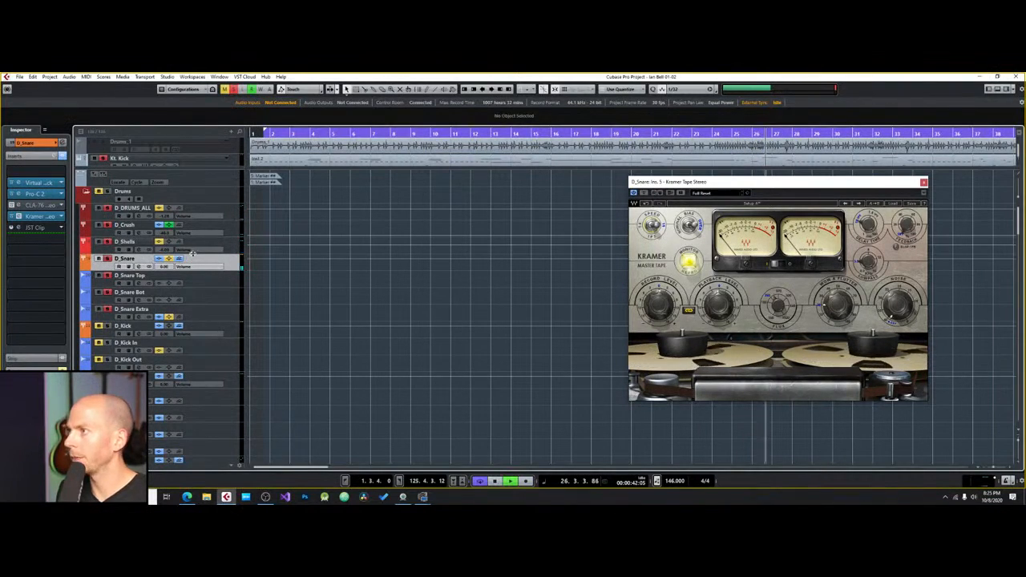
key("space")
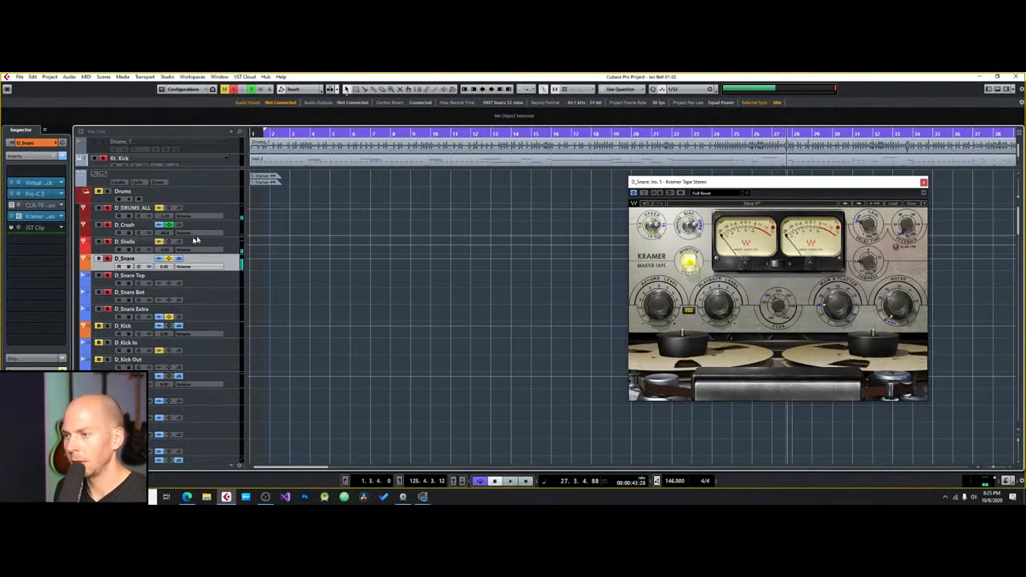
Step: Re-enable the D_Shells inserts and compare the snare tape's two speed settings again with the drums playing
left_click(229, 245)
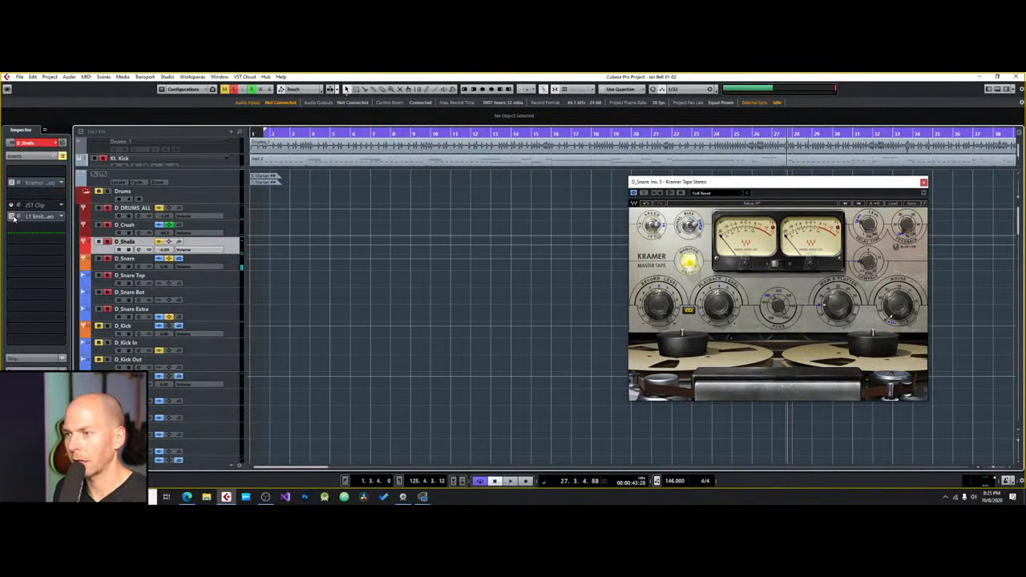
key("space")
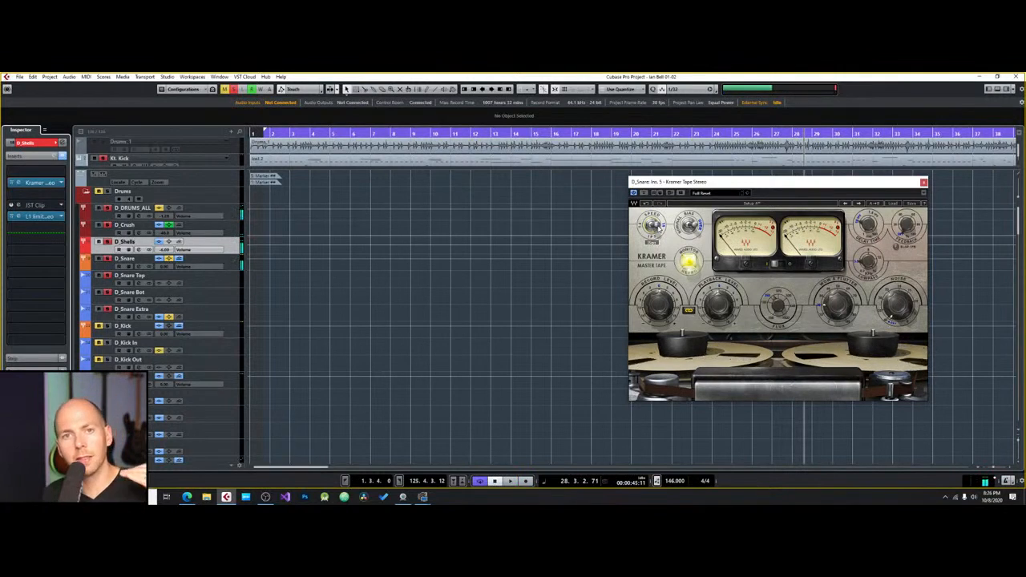
left_click(653, 225)
key("space")
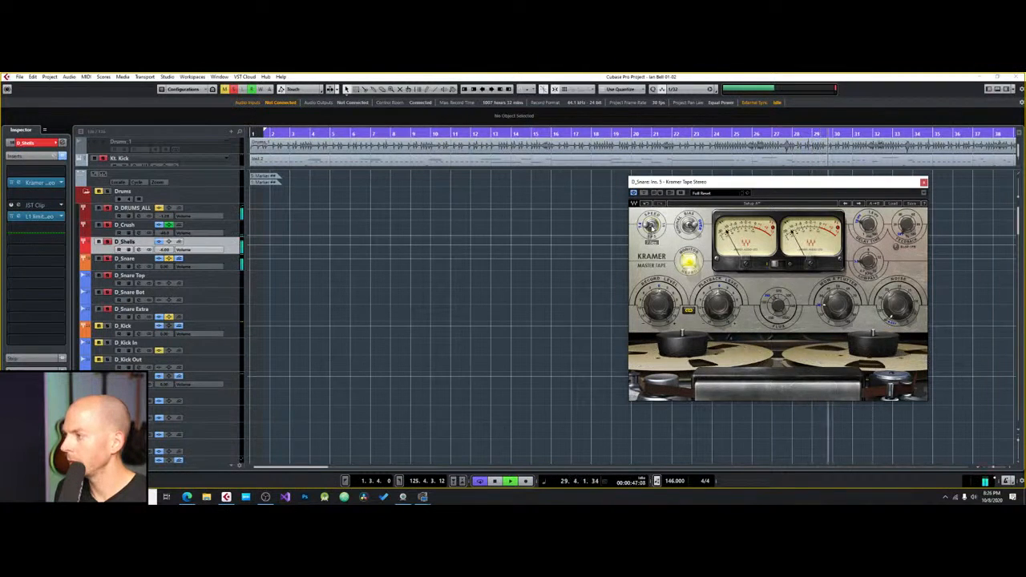
left_click(653, 228)
key("space")
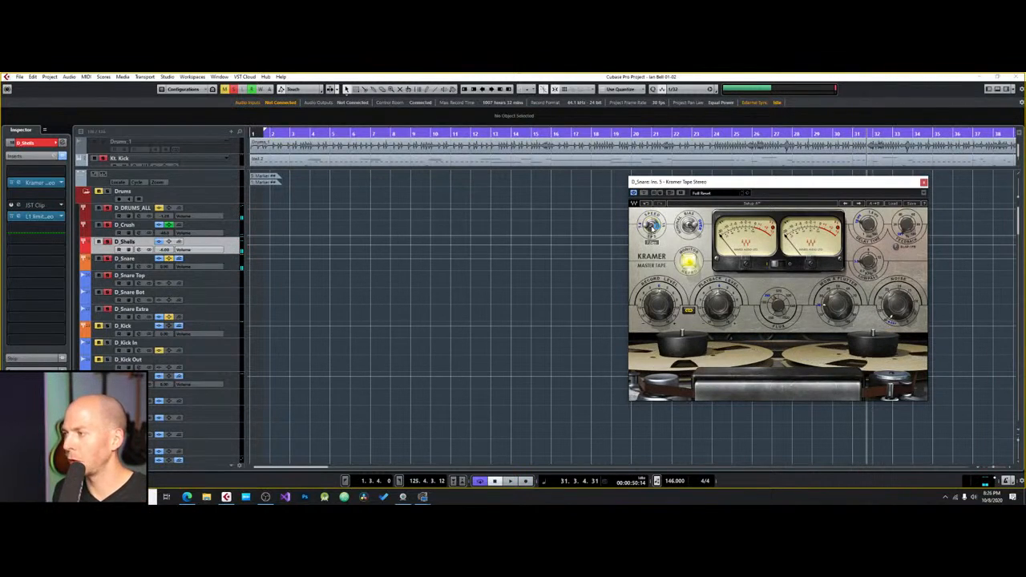
left_click(652, 229)
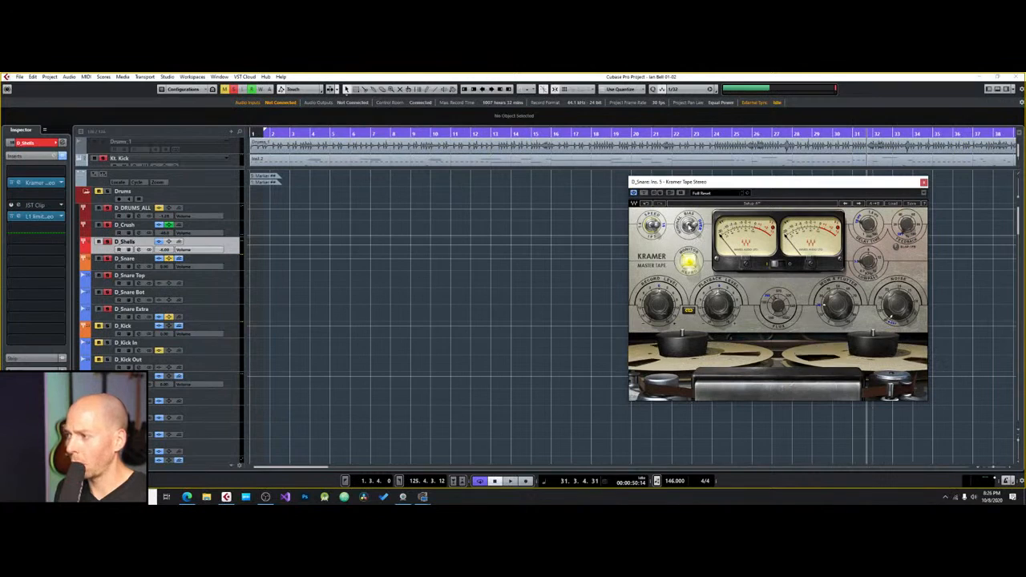
Step: Adjust the Kramer Tape's Flux during playback, try its Wow & Flutter control, and close the plug-in
mouse_move(691, 228)
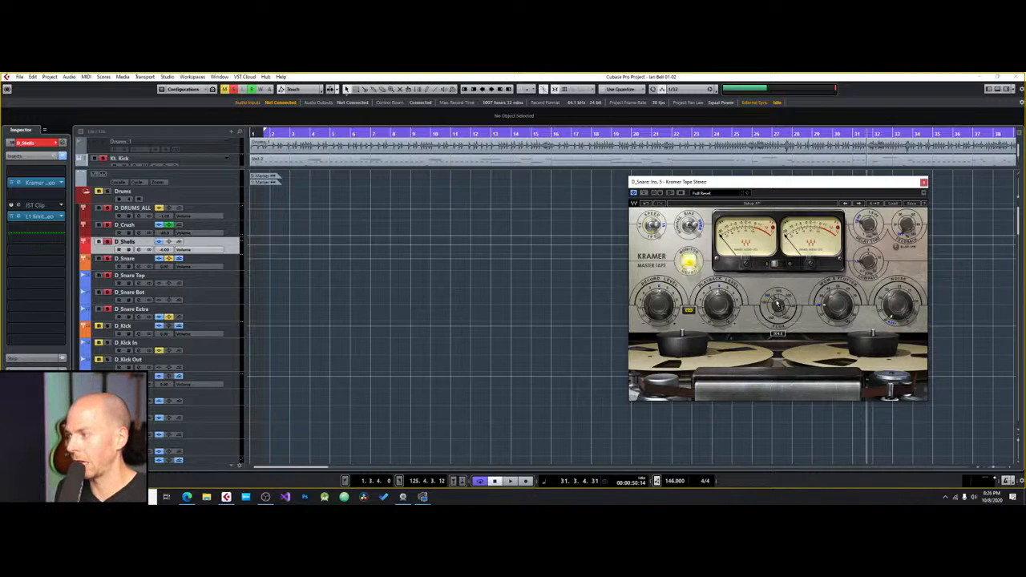
key("space")
left_click_drag(777, 308, 776, 273)
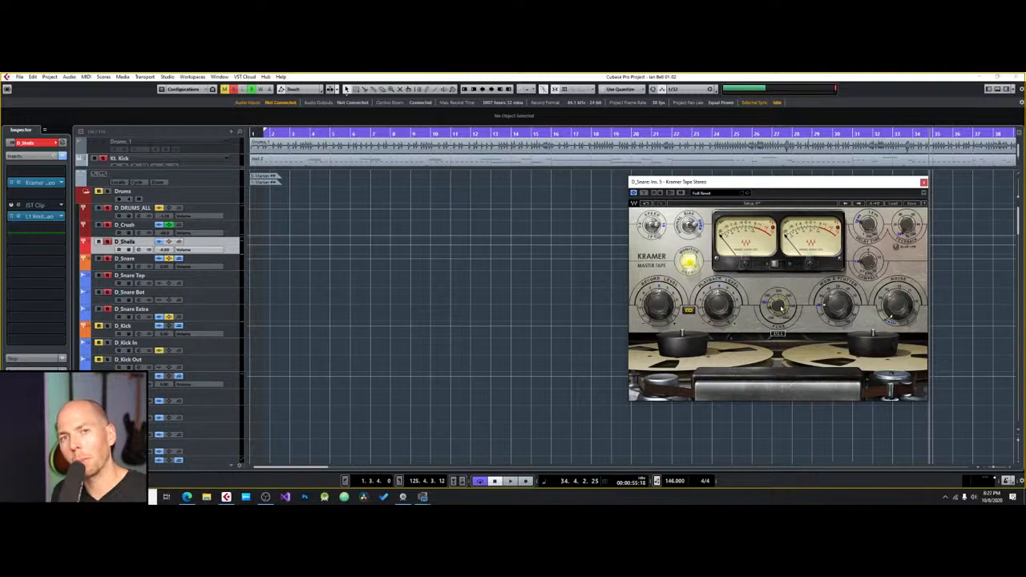
key("space")
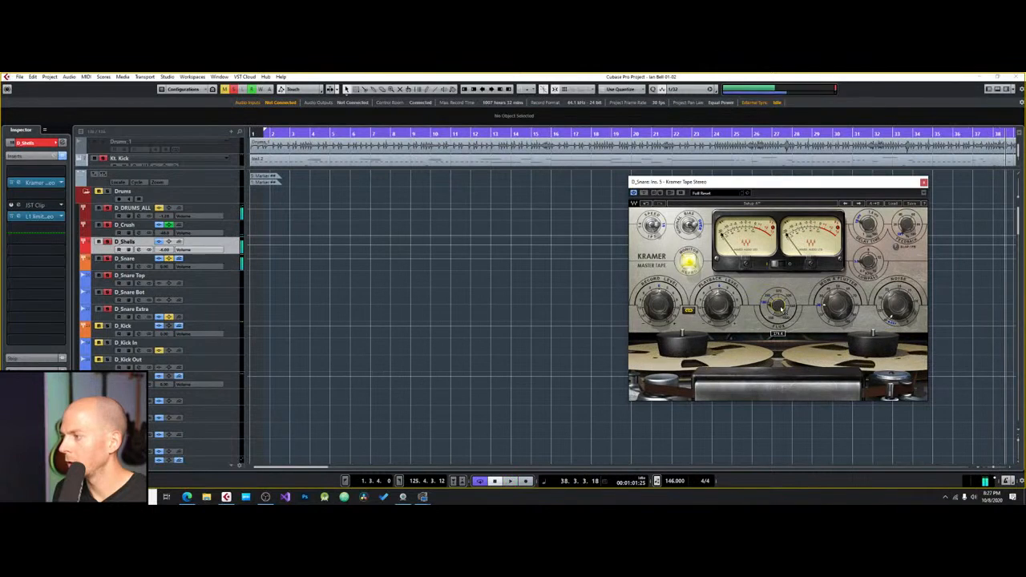
key("space")
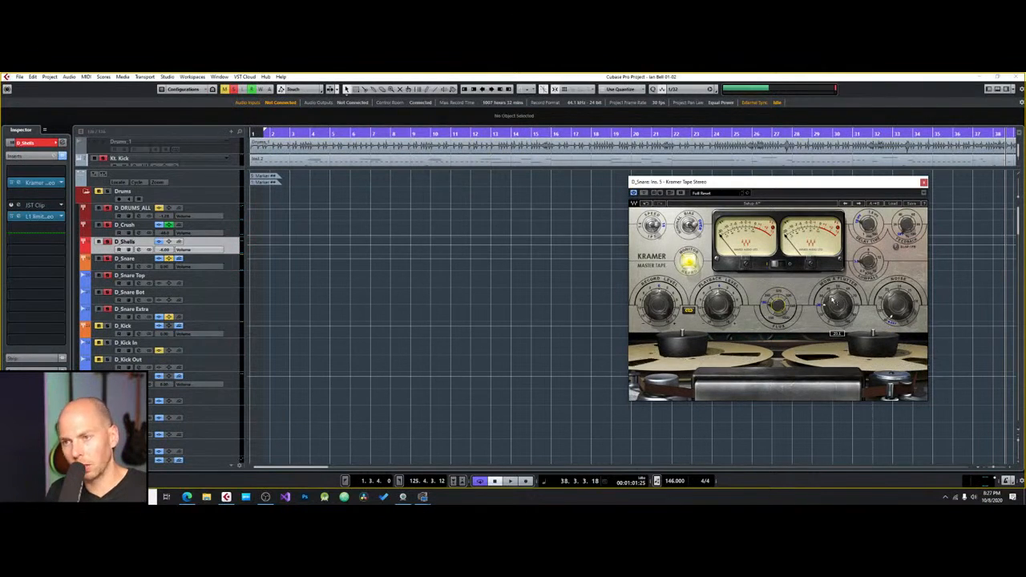
left_click_drag(842, 301, 842, 303)
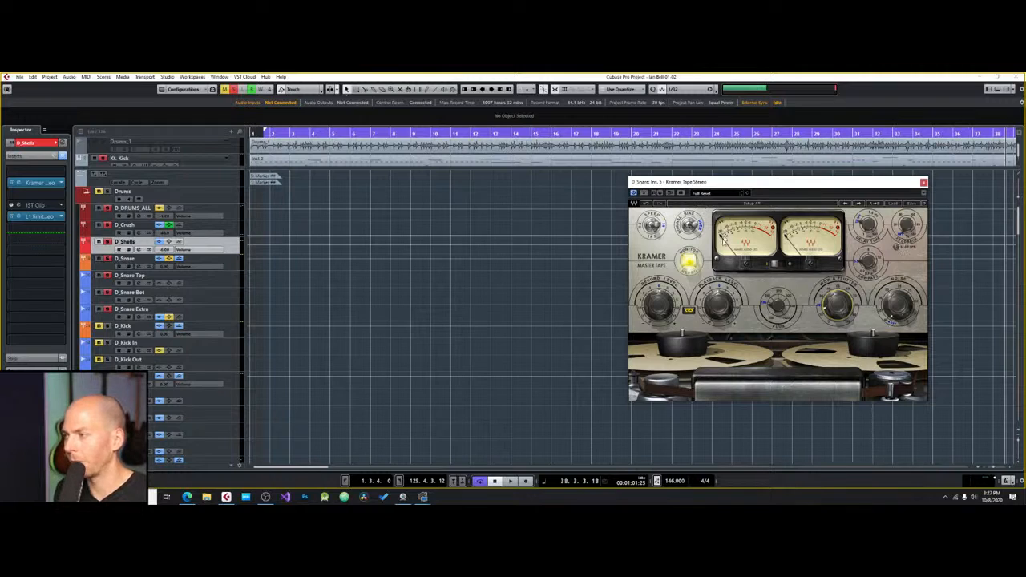
left_click(924, 183)
Step: Play the drums briefly and review the inserts on the D_Crush, D_DRUMS_ALL and D_Shells group tracks
key("space")
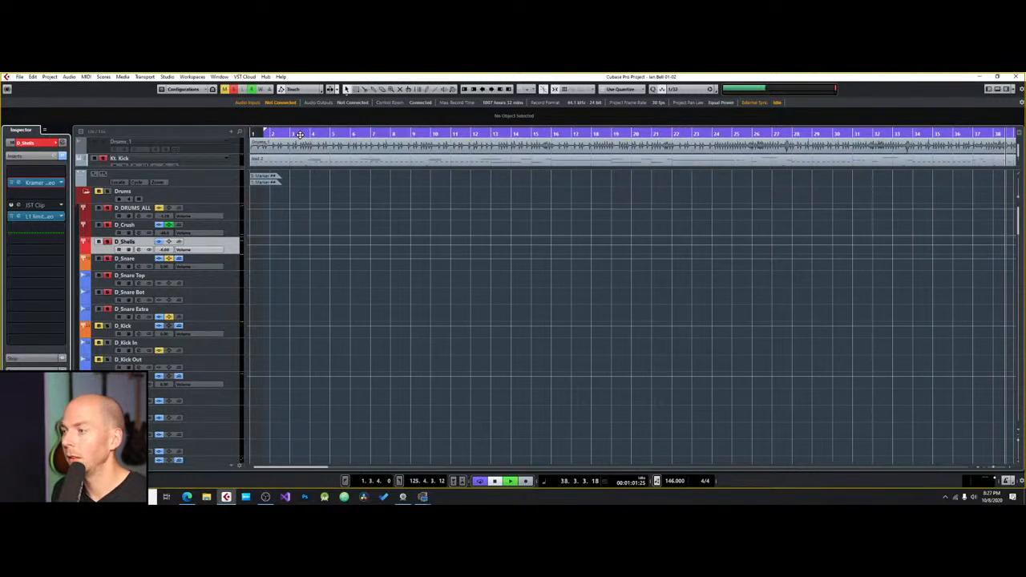
key("space")
left_click(234, 231)
left_click(236, 216)
left_click(233, 245)
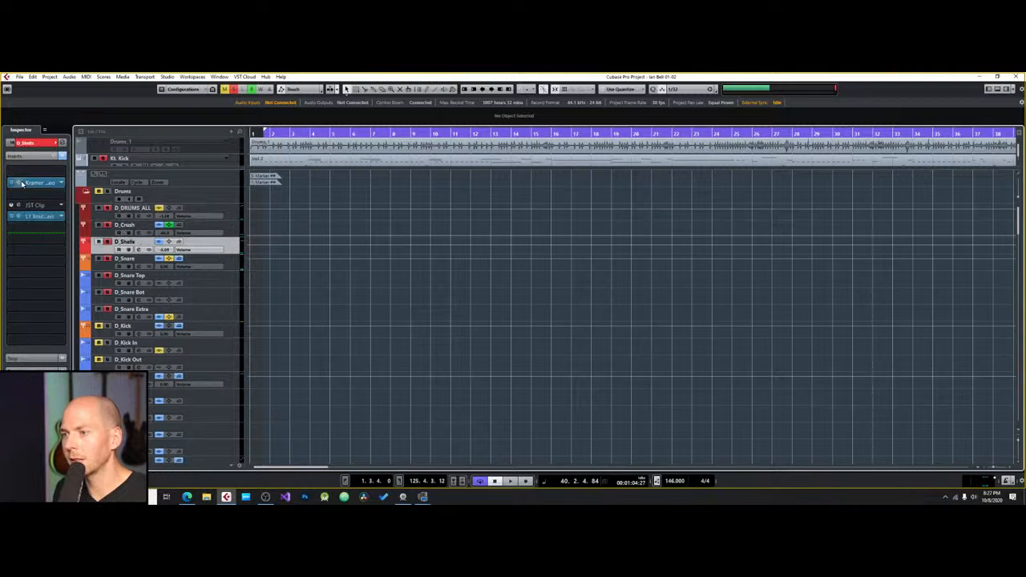
left_click(234, 233)
left_click(233, 249)
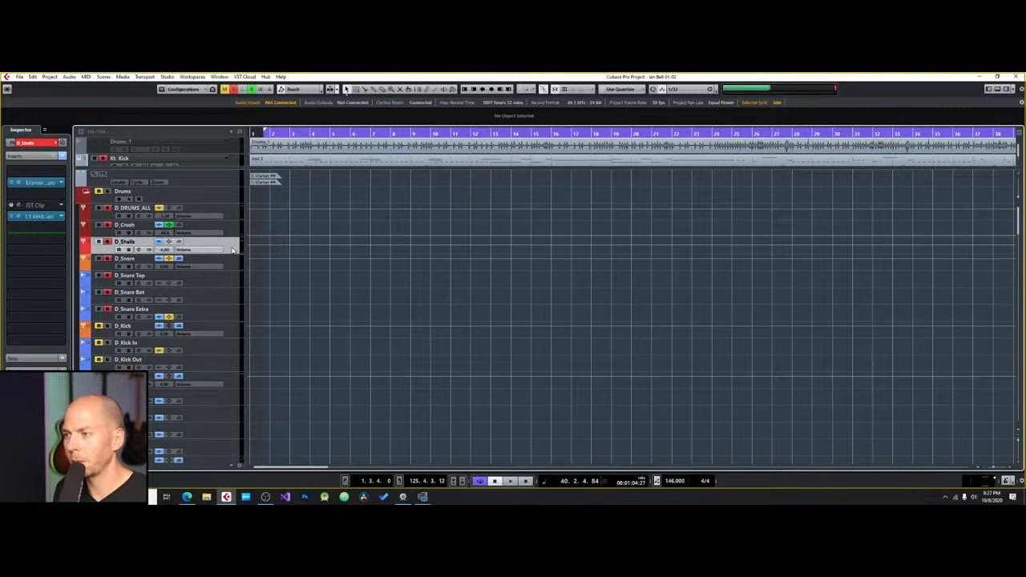
Step: Open the Kramer PIE on D_Shells and examine the low-cut filter in the track's channel settings
left_click(22, 184)
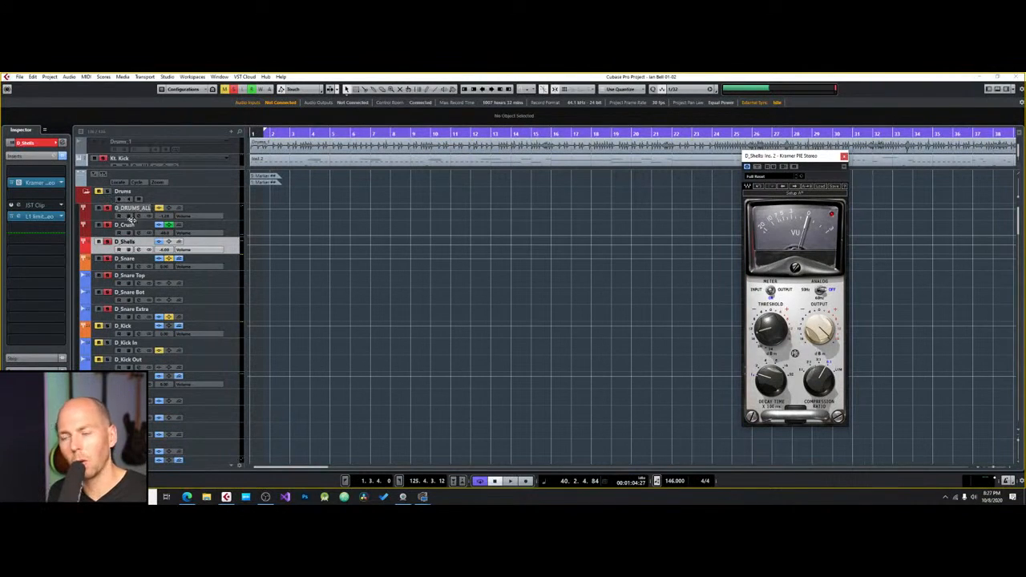
left_click_drag(805, 174, 603, 165)
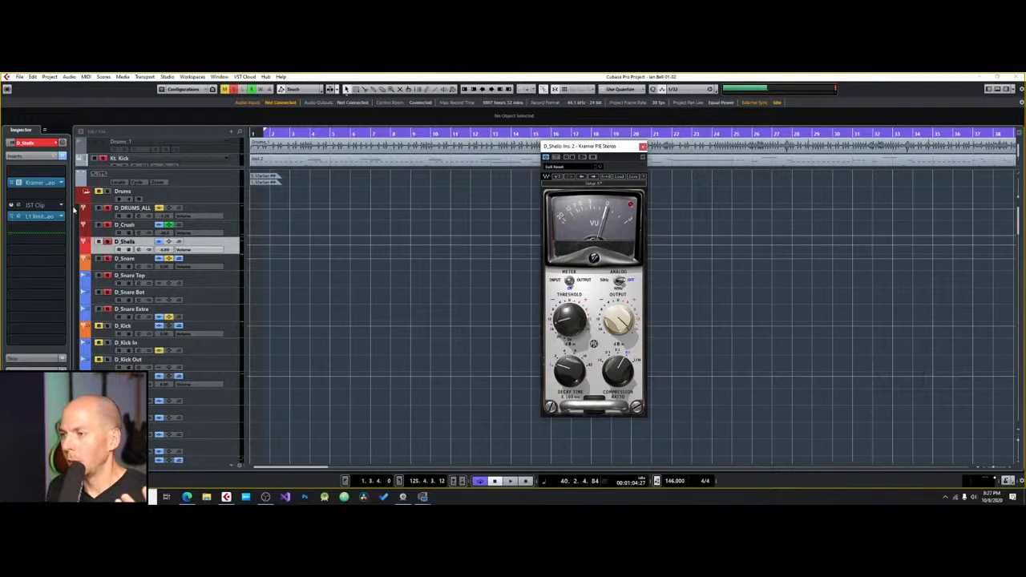
left_click(63, 143)
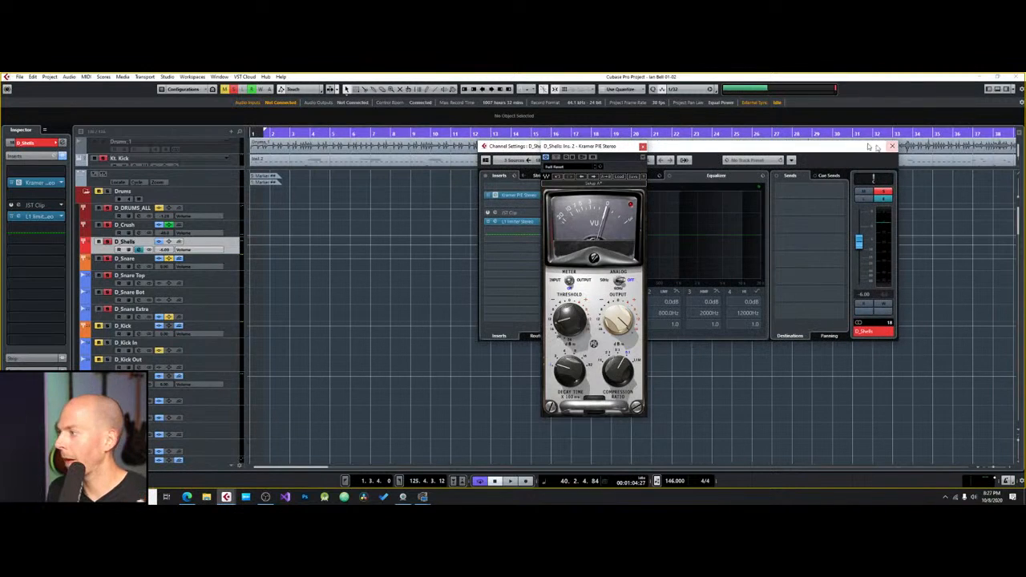
left_click_drag(601, 147, 408, 144)
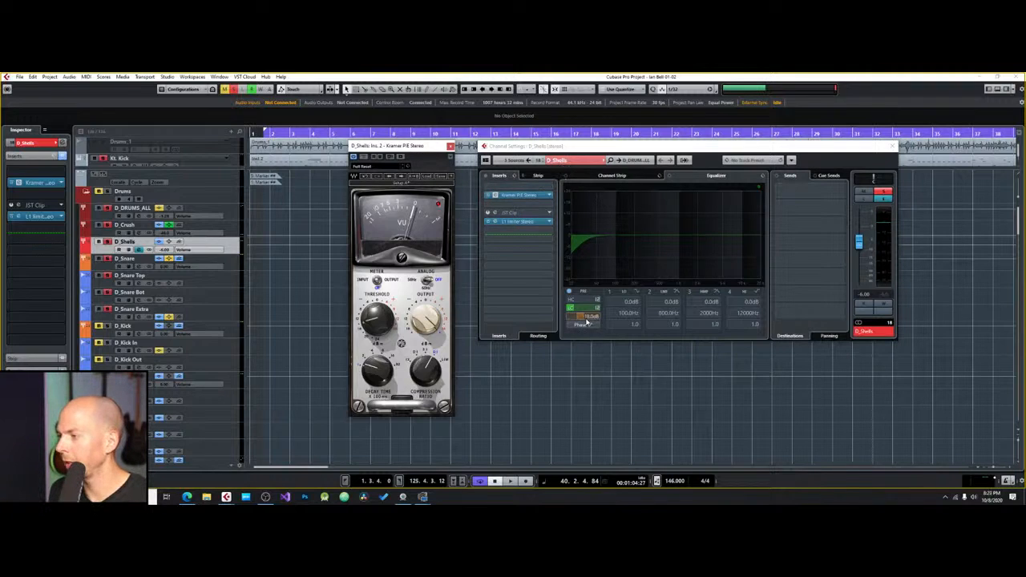
left_click(892, 146)
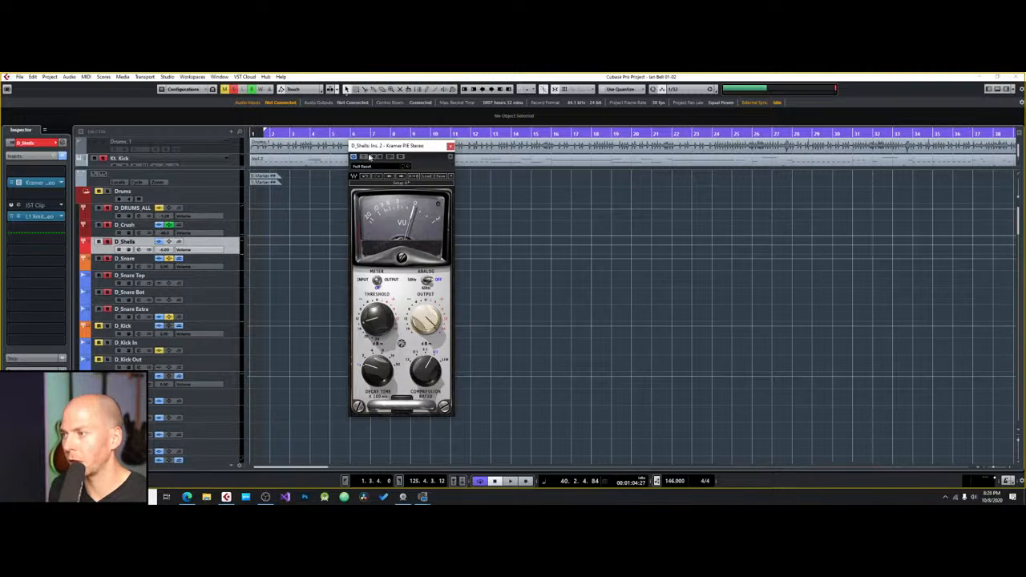
Step: Adjust the Kramer PIE threshold on D_Shells while the drums play, and check the L1 limiter's settings
key("space")
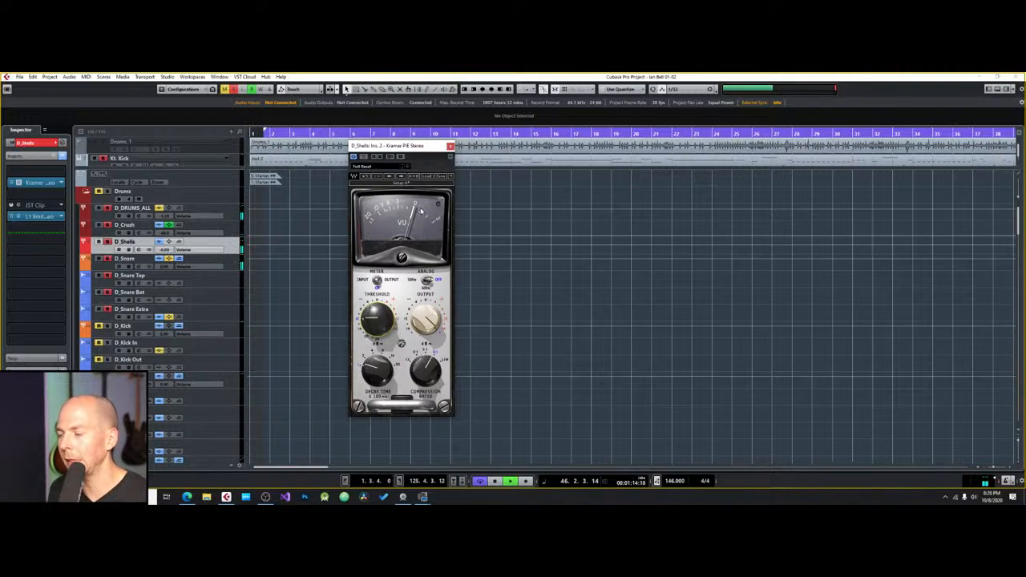
left_click(21, 217)
key("space")
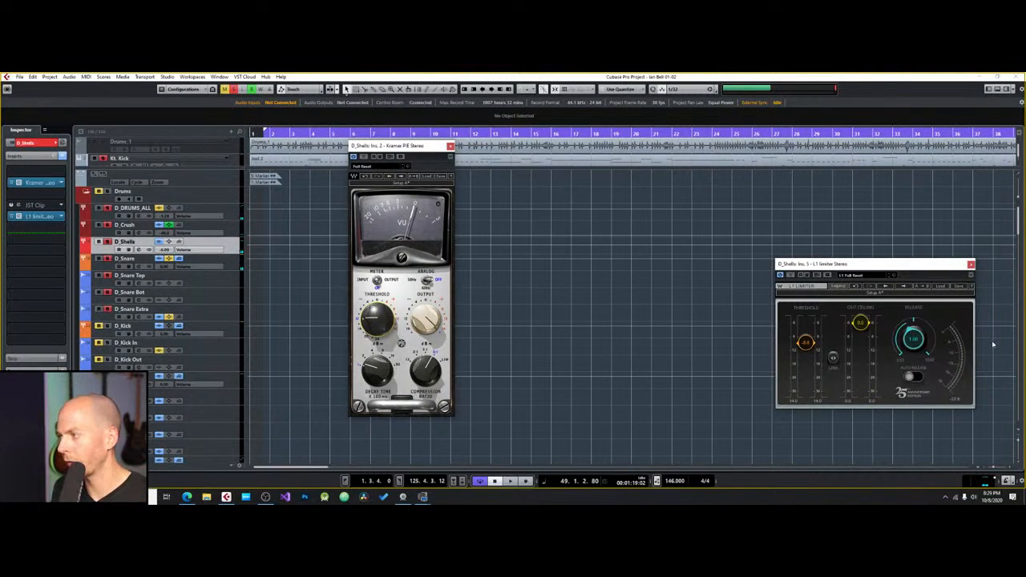
left_click(970, 264)
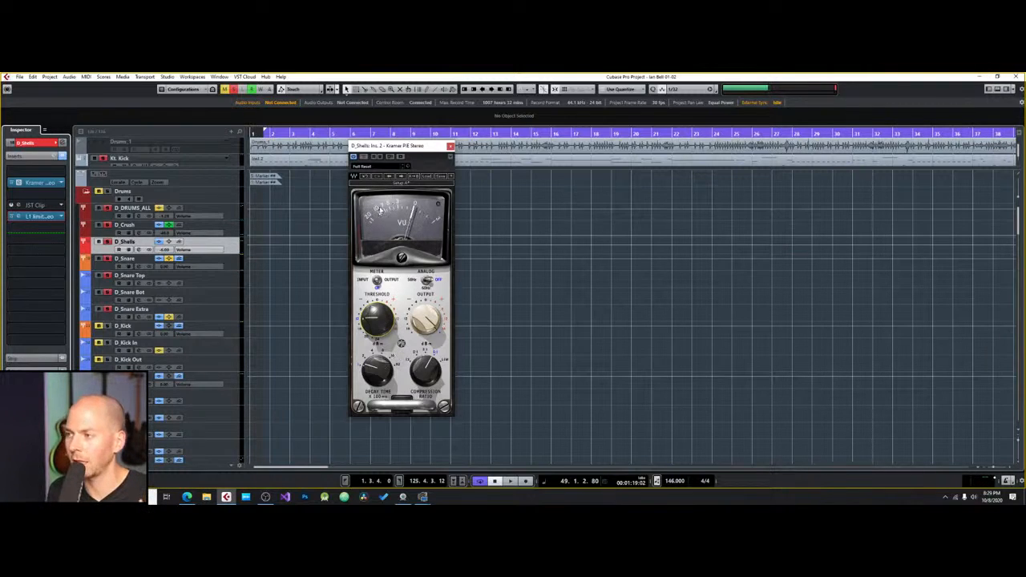
key("space")
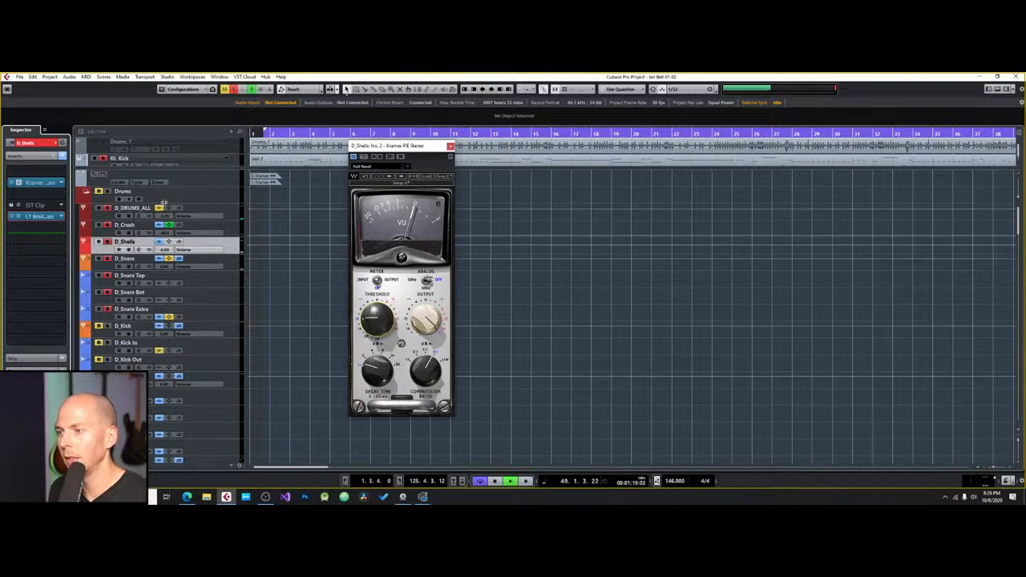
Step: Check the D_Crush and D_DRUMS_ALL group tracks during playback, close the Kramer PIE and stop the transport
left_click(227, 230)
left_click(233, 215)
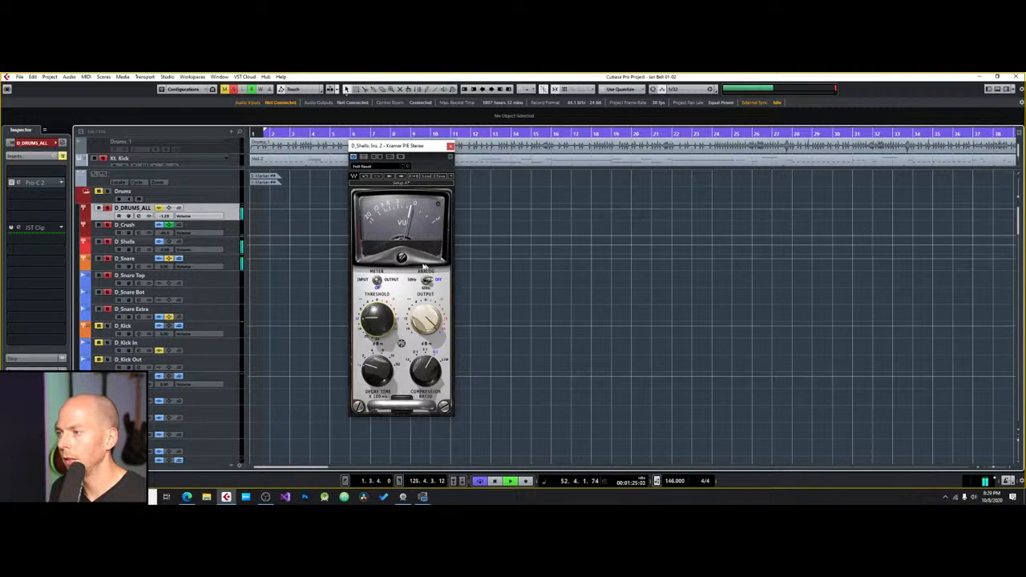
left_click(450, 146)
key("space")
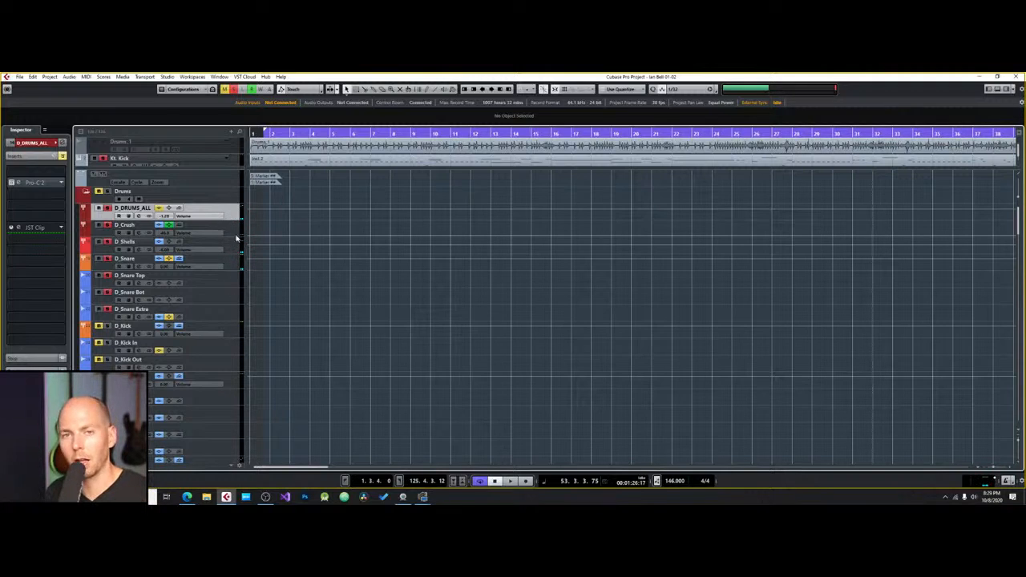
Step: Listen to the D_Kick group and boost its highs with a 5.0 dB channel EQ band at 1342 Hz
left_click(232, 329)
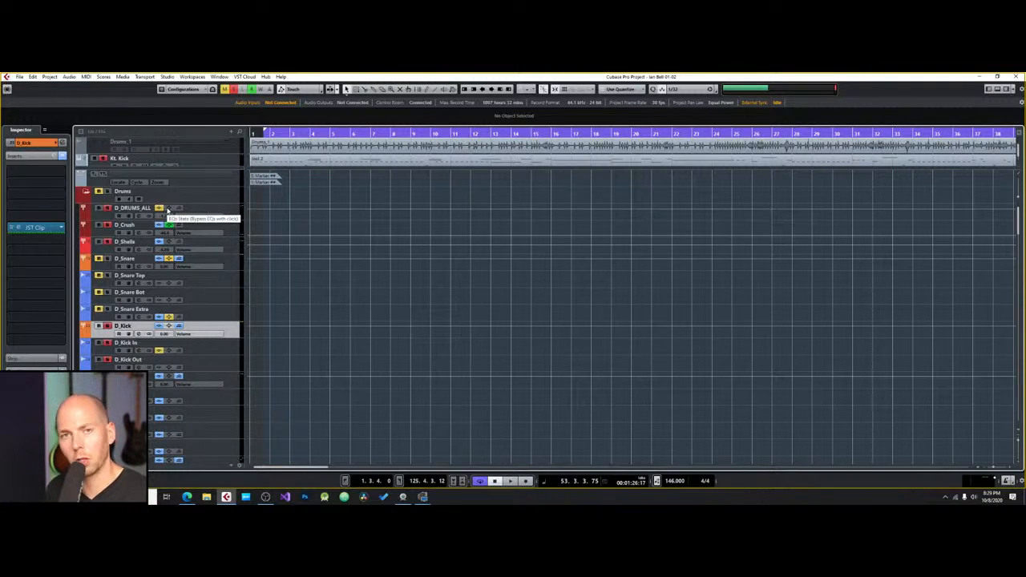
key("space")
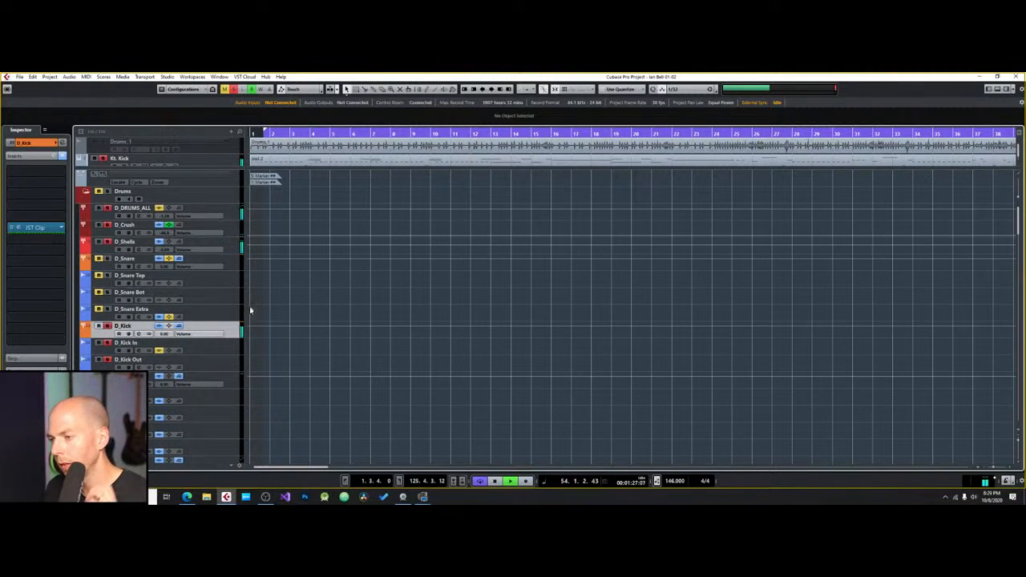
left_click(223, 346)
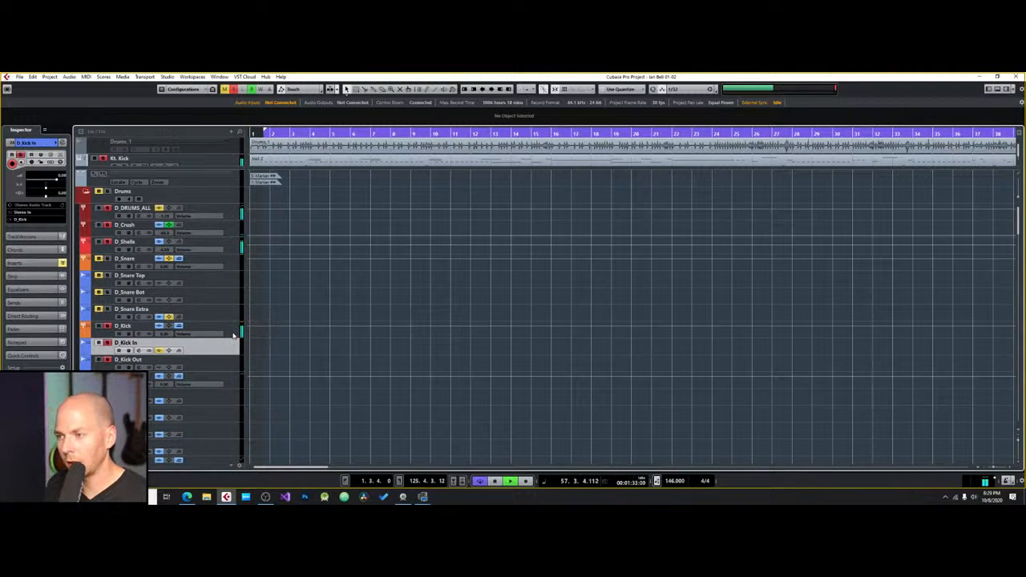
left_click(234, 334)
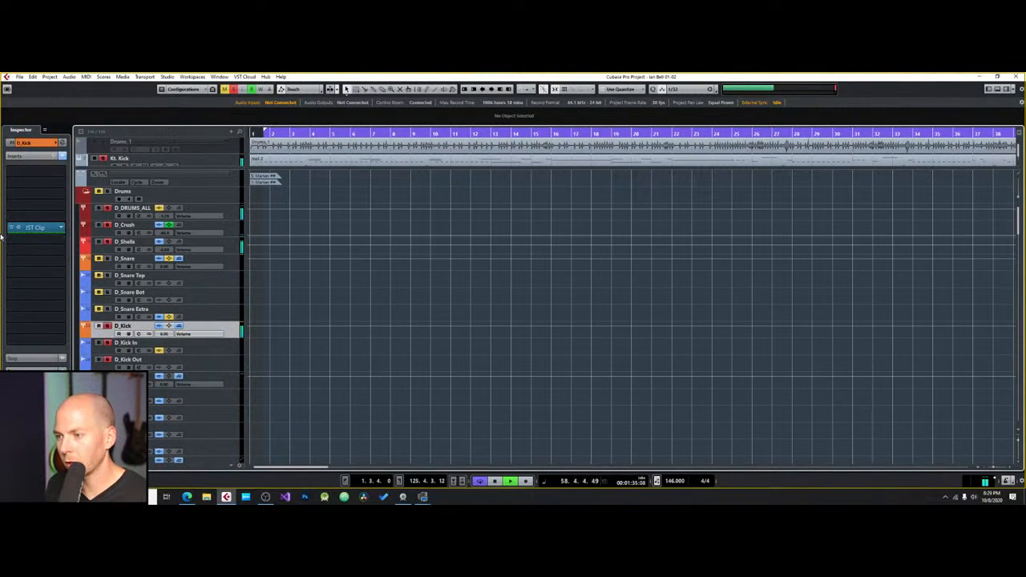
left_click(61, 143)
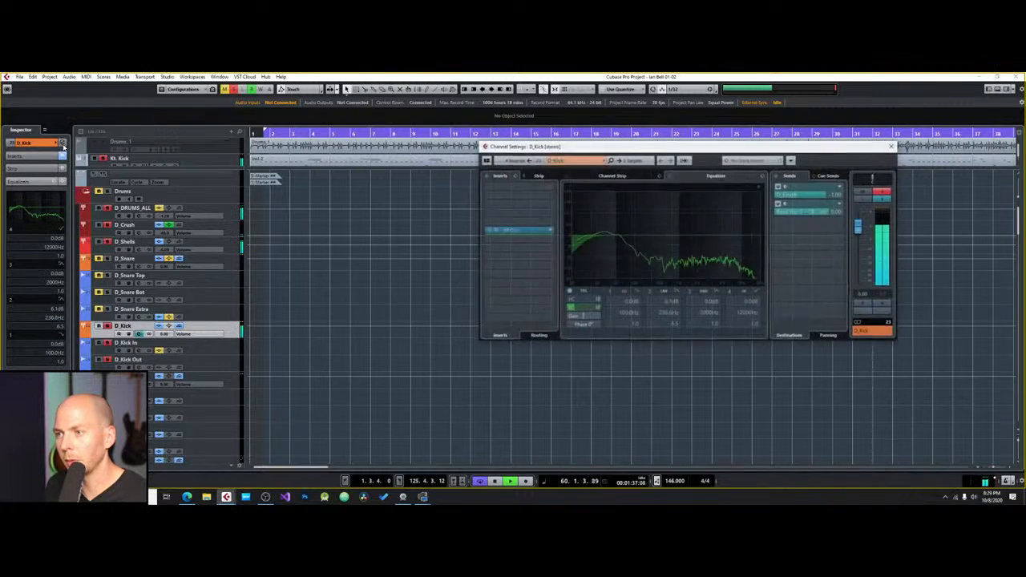
left_click_drag(700, 236, 750, 231)
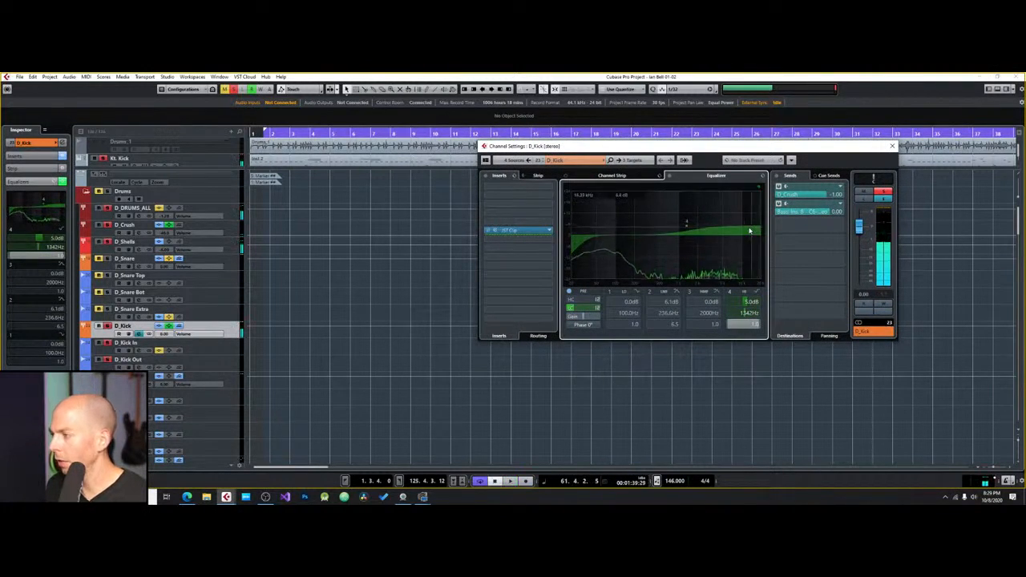
Step: Set D_Kick's second EQ band to a 3.1 dB cut at 2826 Hz and broaden its bandwidth
left_click_drag(639, 237, 708, 243)
key("space")
scroll(645, 227, "down", 5)
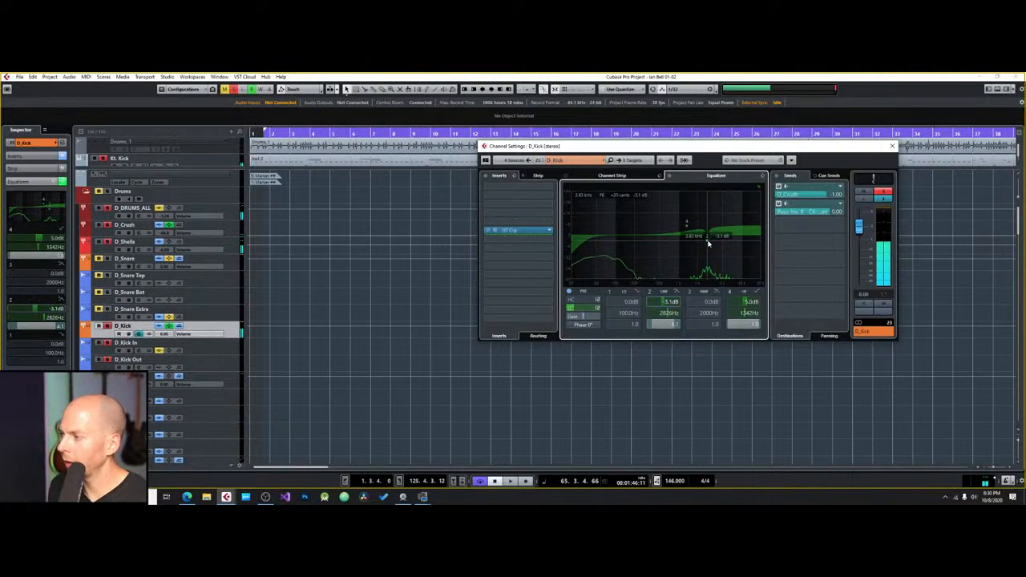
scroll(708, 243, "down", 5)
scroll(752, 235, "down", 2)
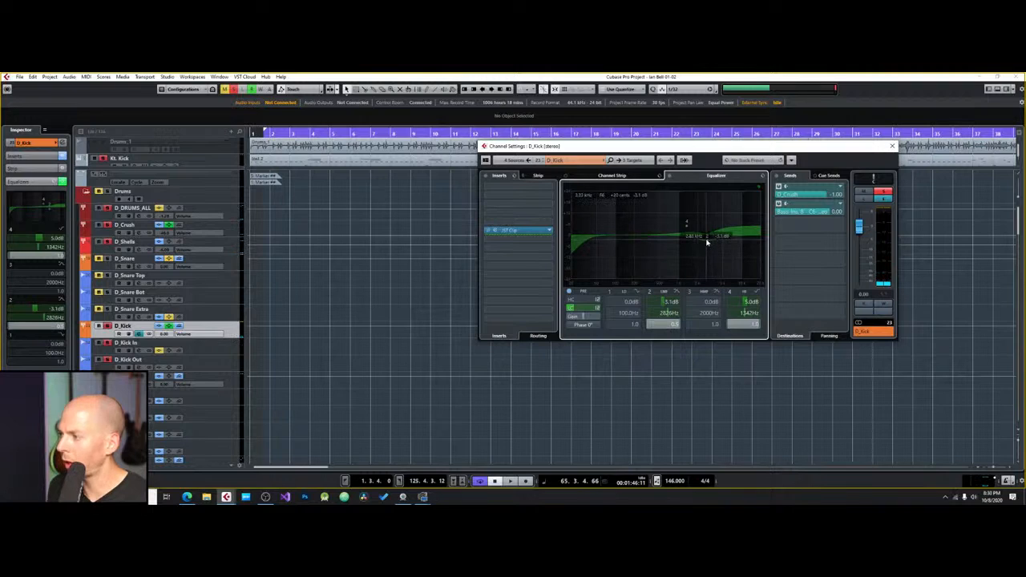
Step: Try a 9.4 dB boost on D_Kick's second EQ band, settle on a 4.1 dB cut at 2442 Hz, and close the channel settings
left_click_drag(707, 242, 706, 221)
key("space")
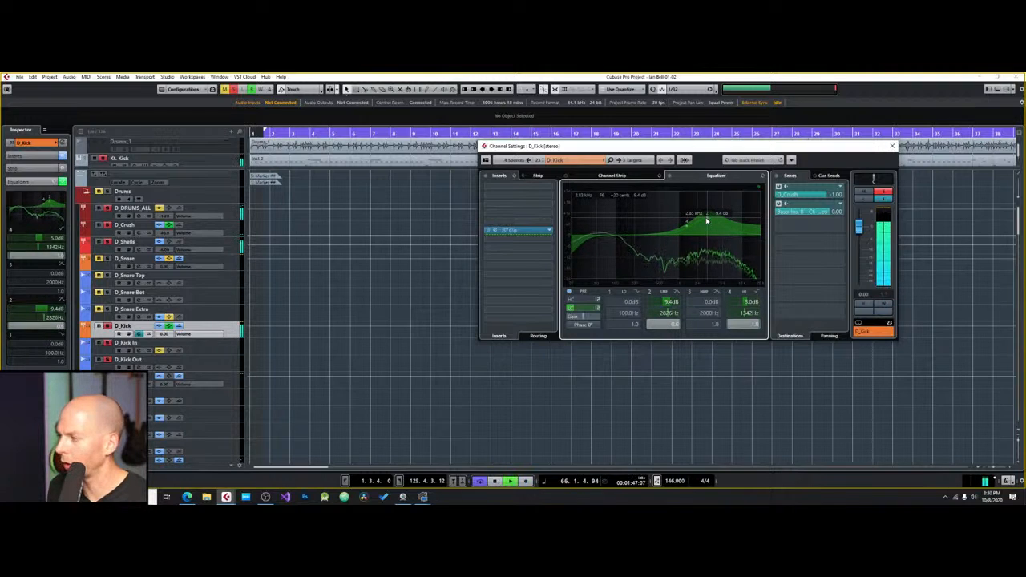
scroll(706, 221, "up", 7)
left_click_drag(707, 219, 683, 254)
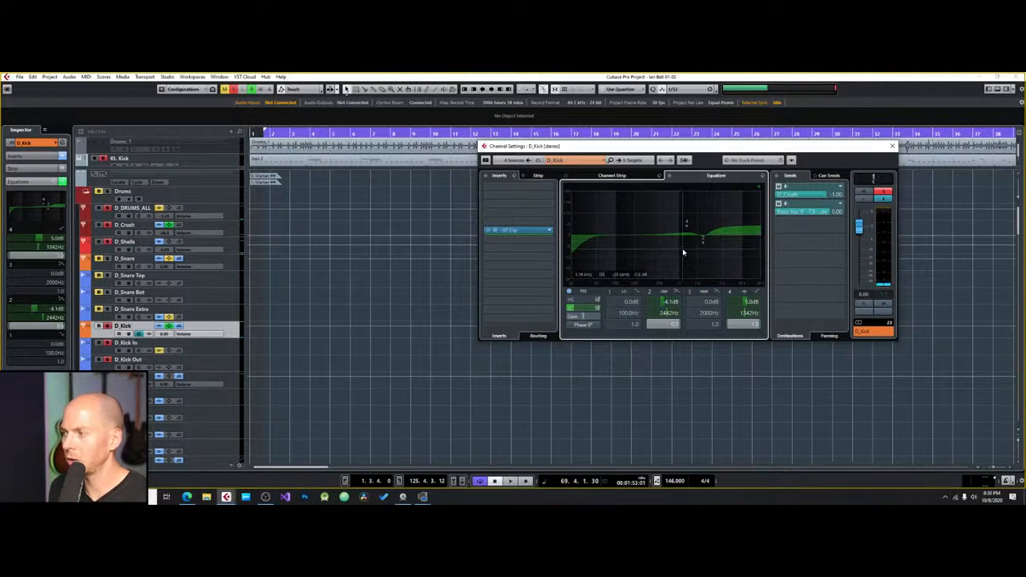
left_click(494, 78)
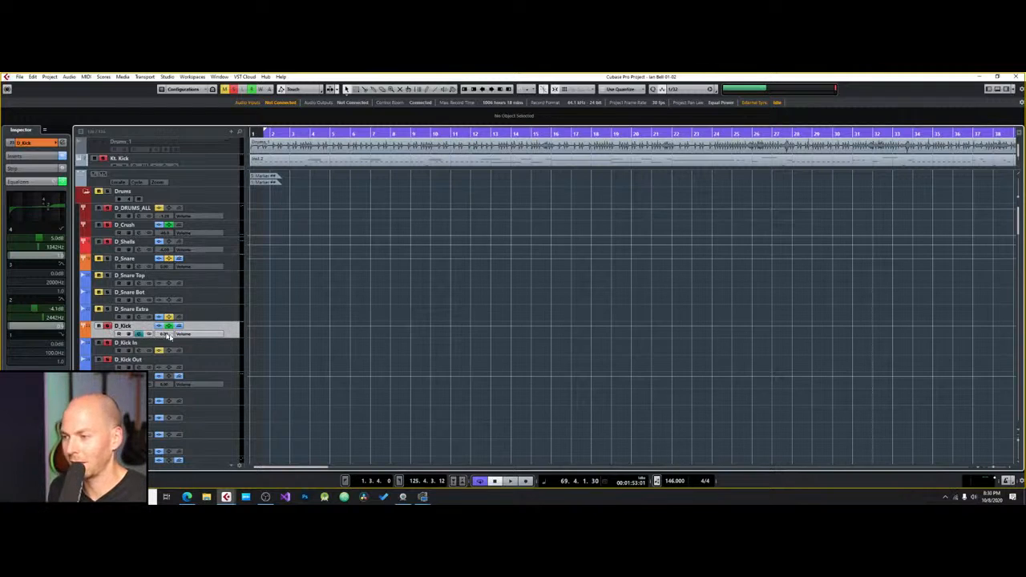
Step: Play the kick briefly, review the Kramer PIE compressor on D_Shells during playback, and close the plug-in
key("space")
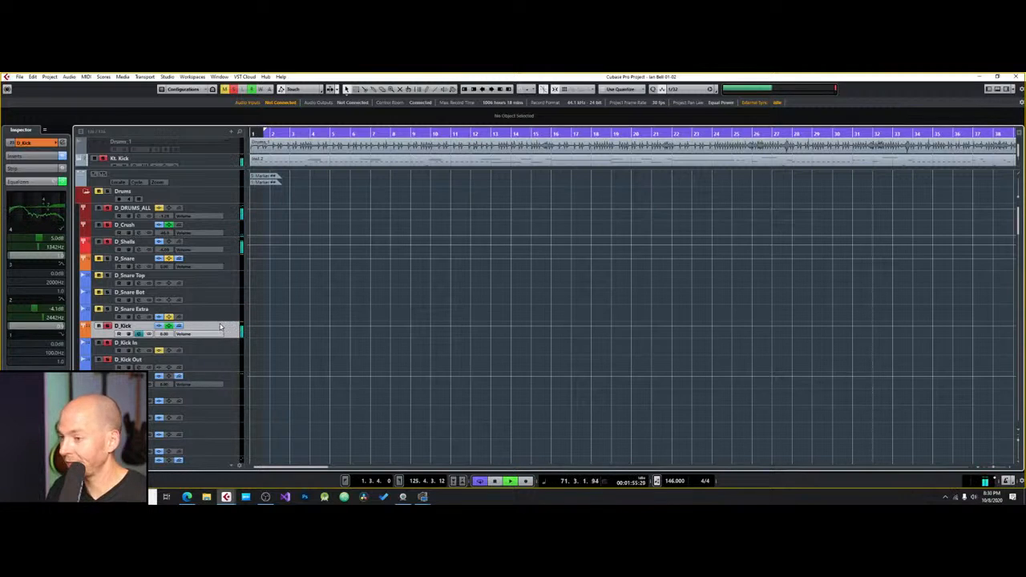
key("space")
left_click(238, 247)
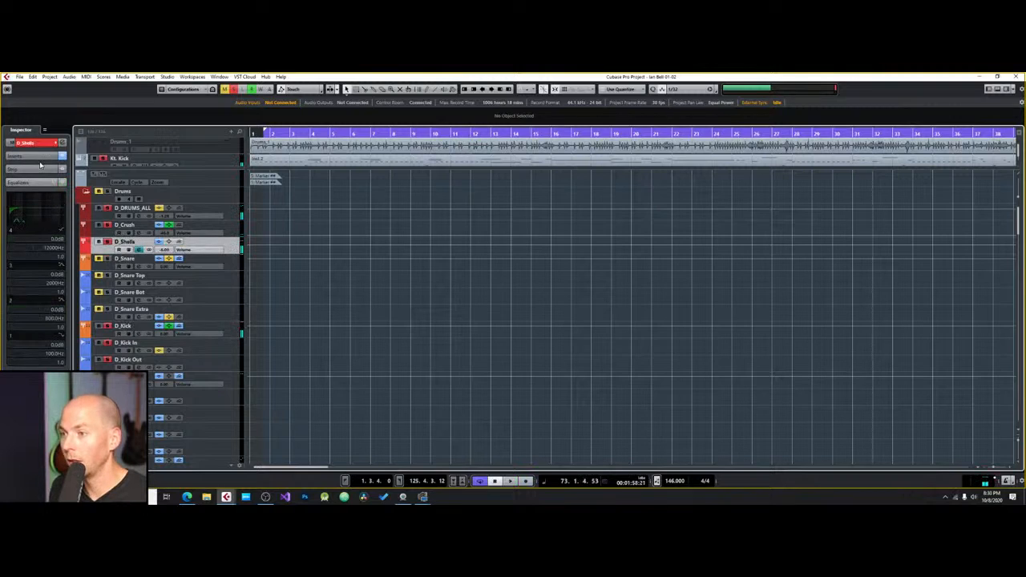
left_click(37, 182)
key("space")
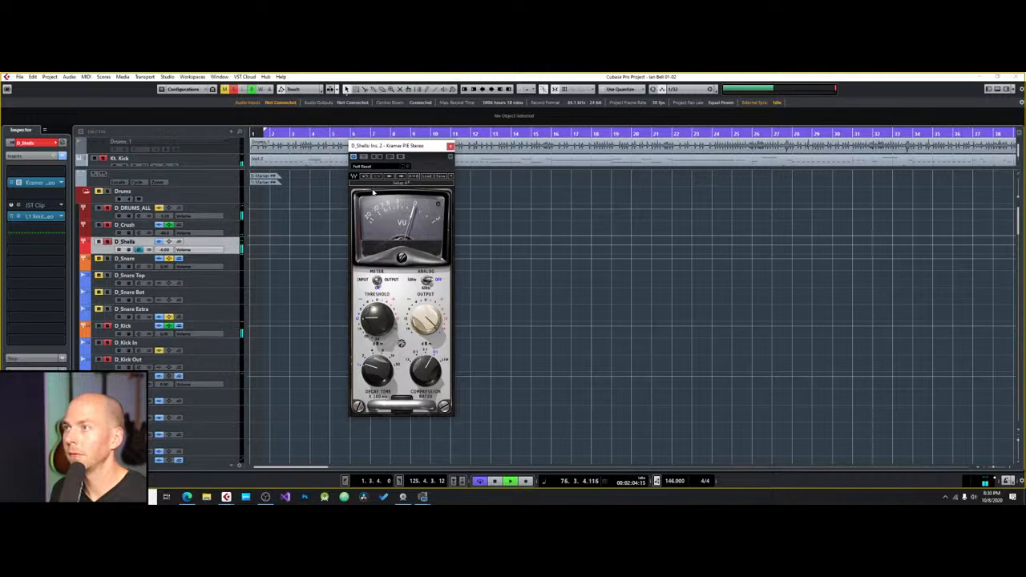
left_click(450, 147)
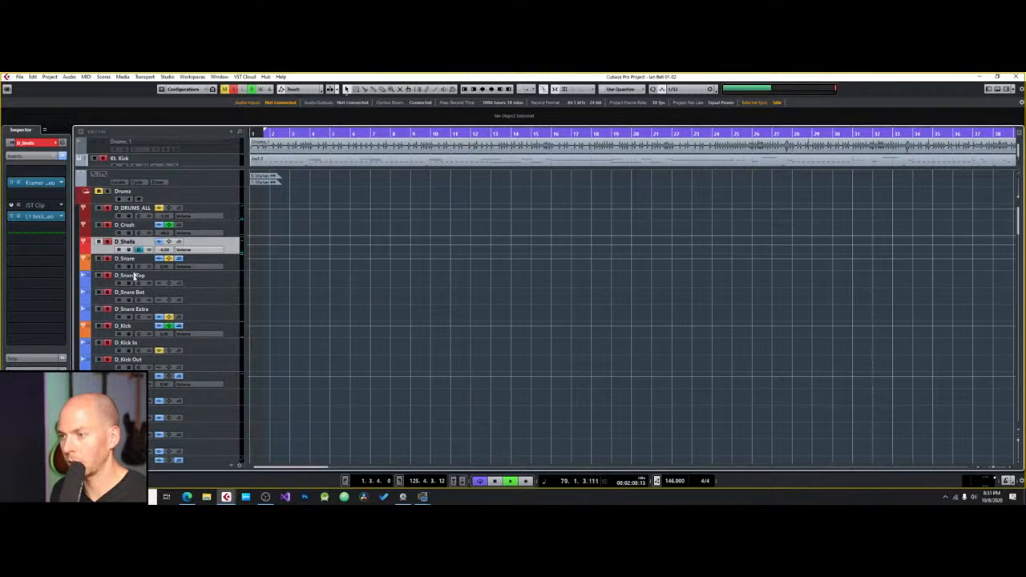
Step: Play the kick and snare from bar 7 and adjust the D_Crush group's volume by ear
left_click(386, 133)
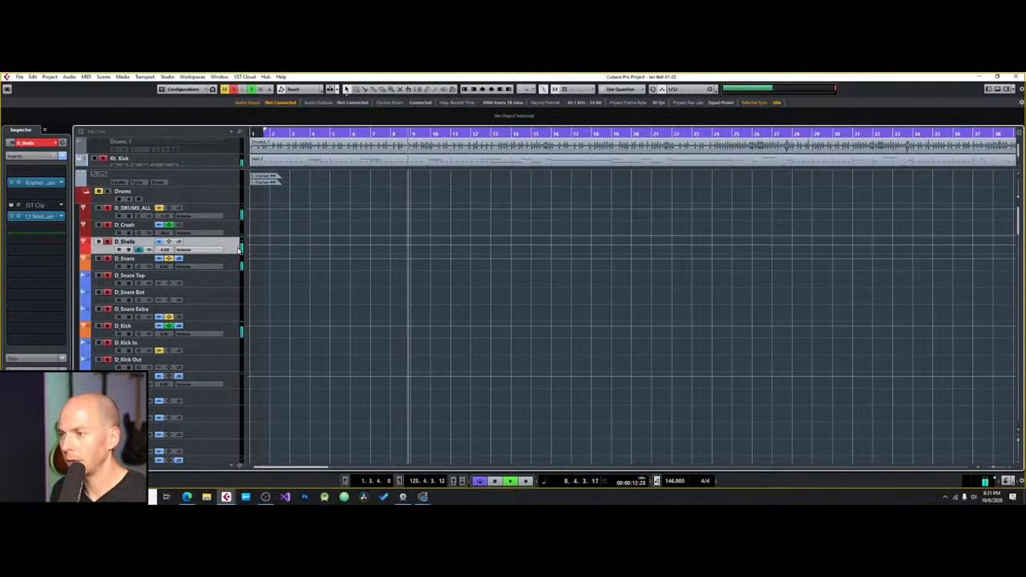
left_click(168, 233)
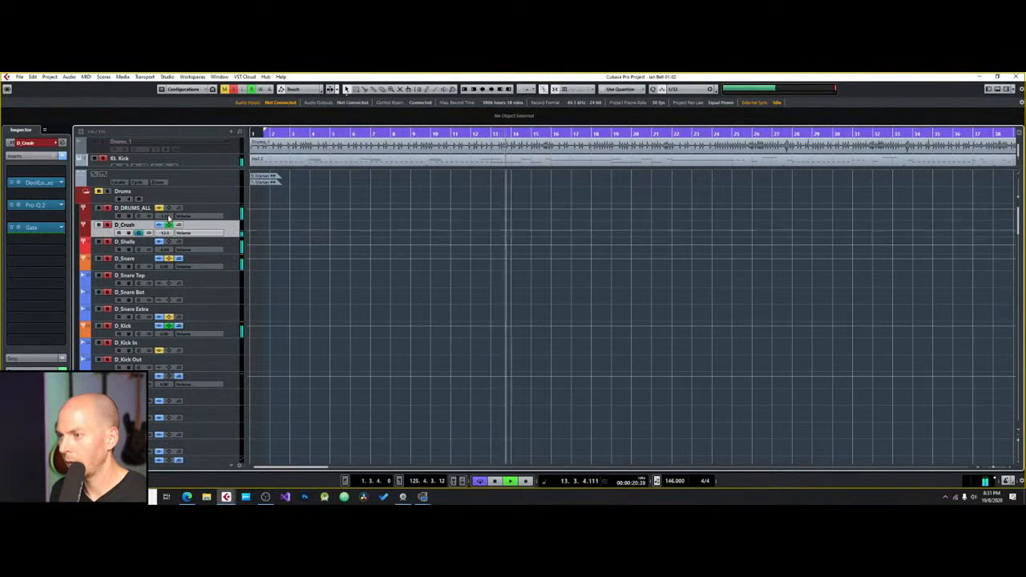
key("space")
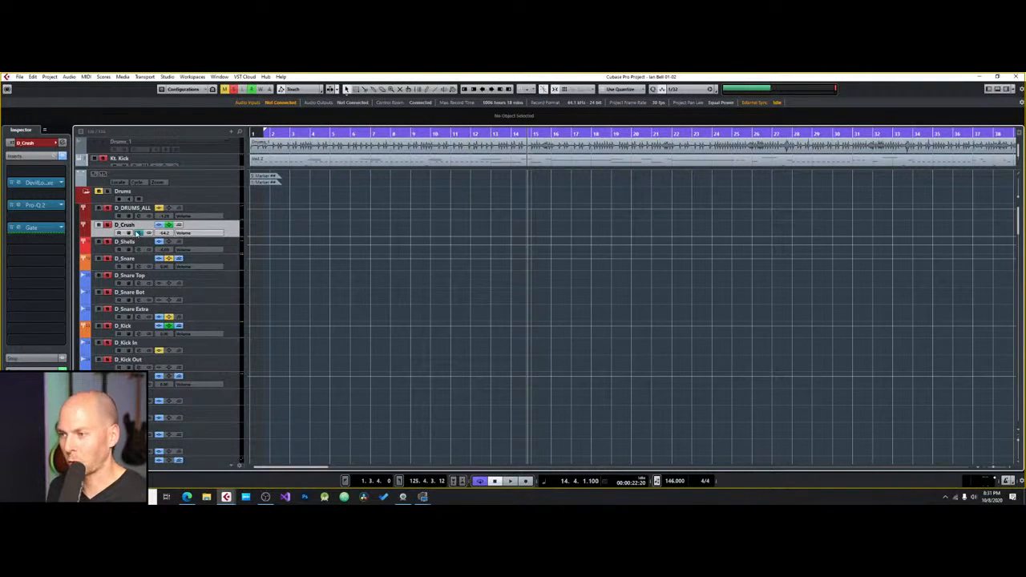
Step: Insert FabFilter Pro-MB in the first insert slot of the D_Toms group, ahead of the CLA-2A
scroll(230, 284, "down", 5)
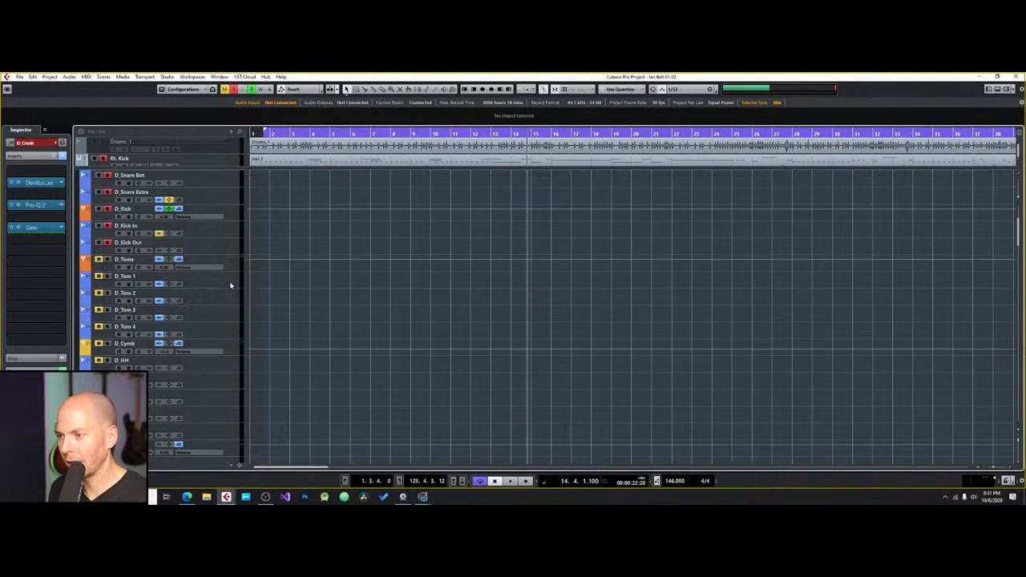
left_click(233, 265)
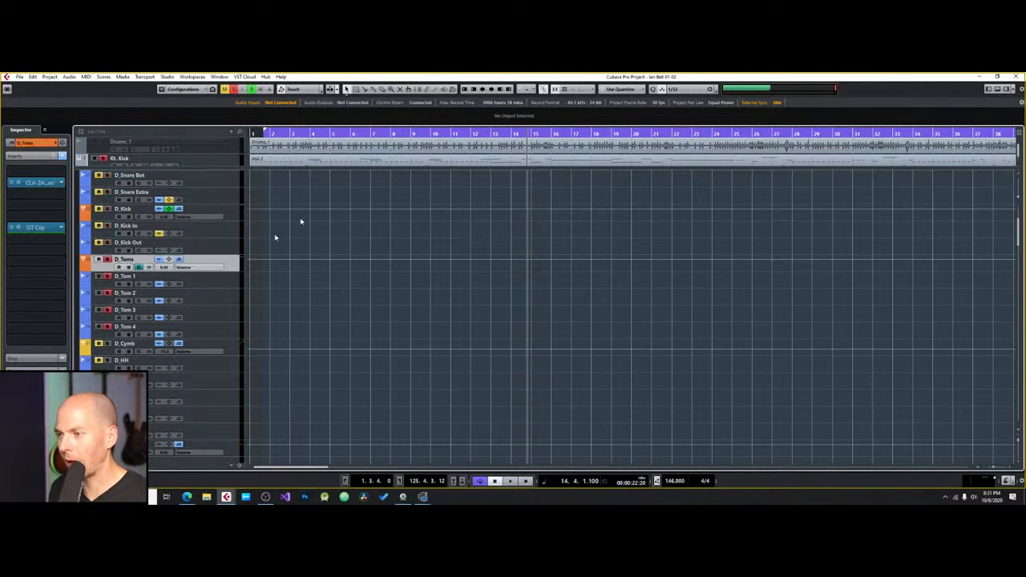
left_click(26, 181)
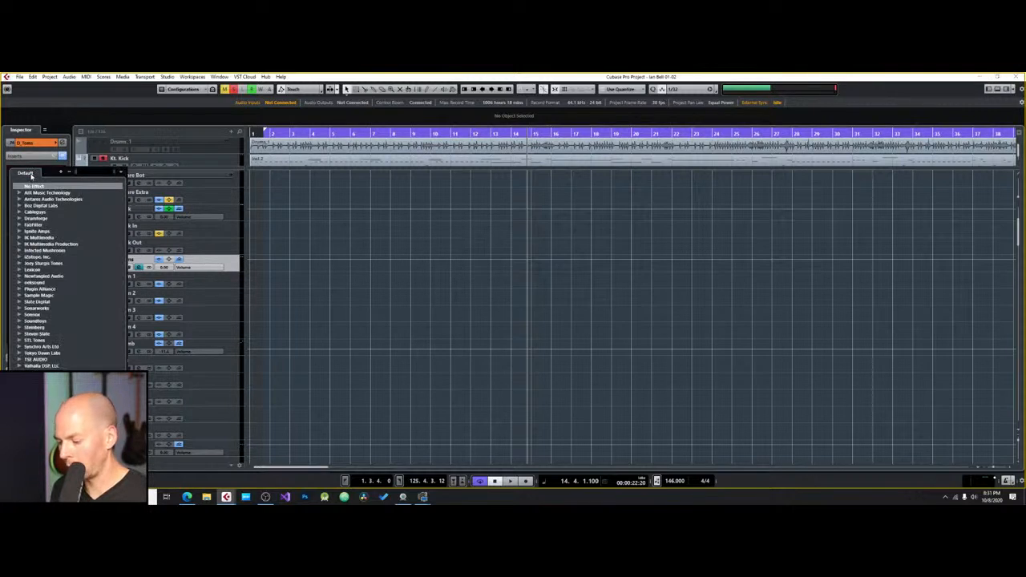
type("fab")
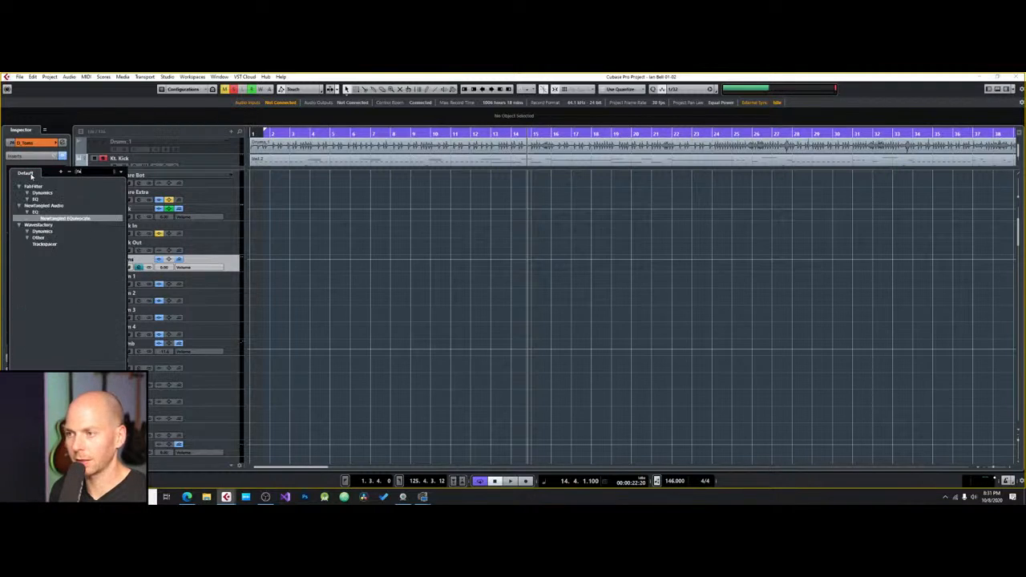
key("BackSpace")
key("BackSpace")
key("BackSpace")
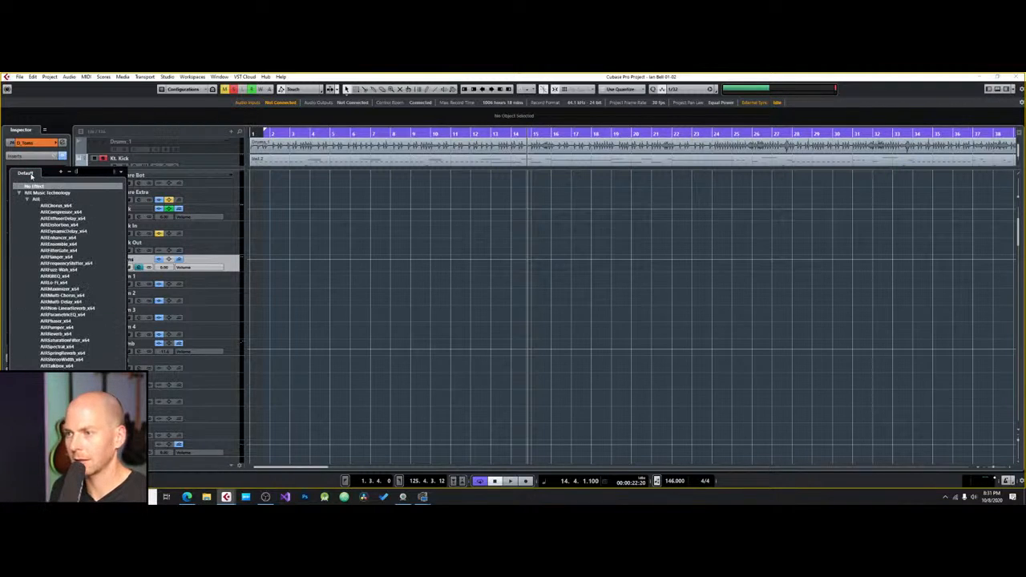
type("pro")
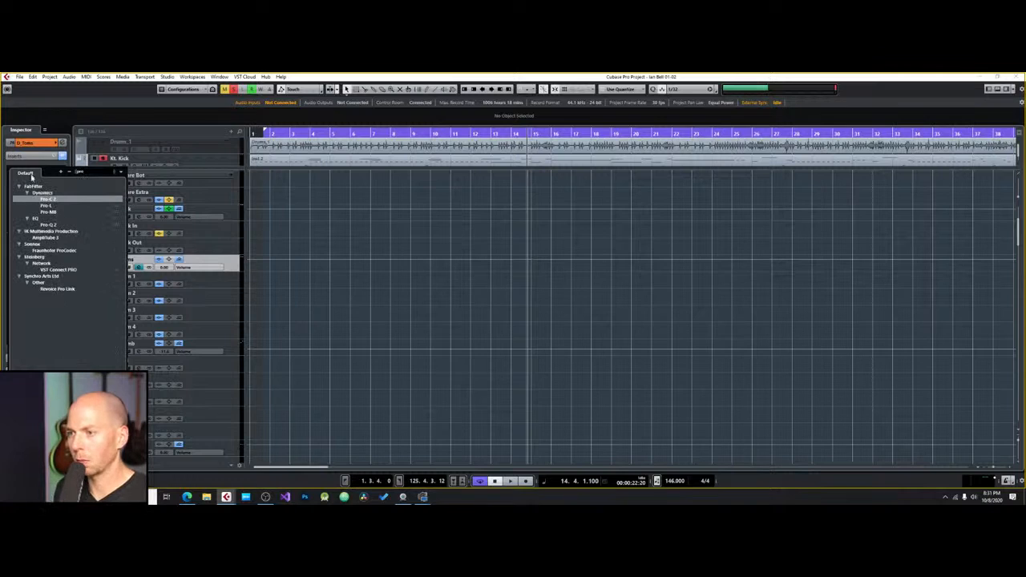
left_click(46, 212)
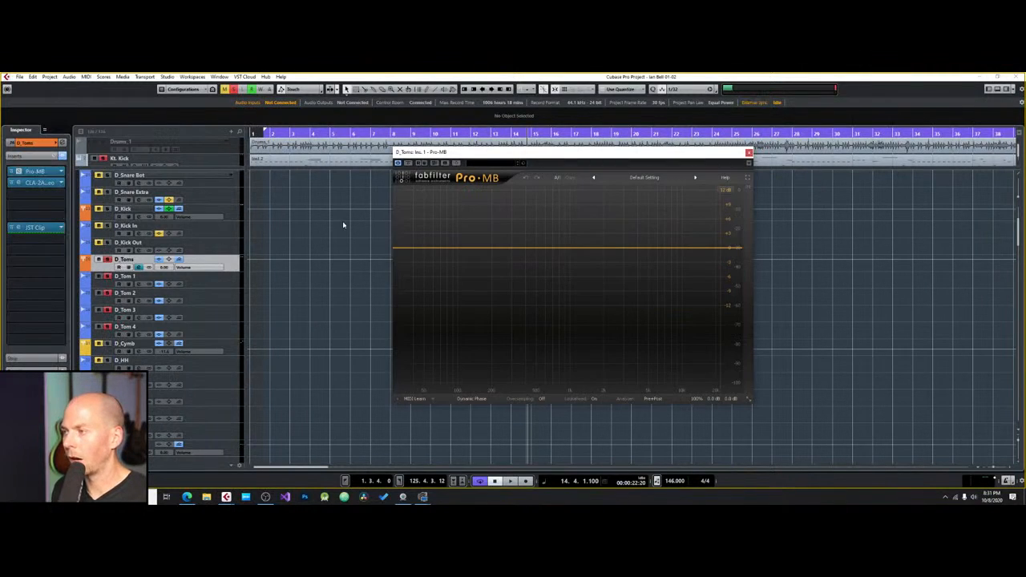
Step: Add a low compression band in Pro-MB and extend its upper crossover to between 200 and 500 Hz
left_click(428, 248)
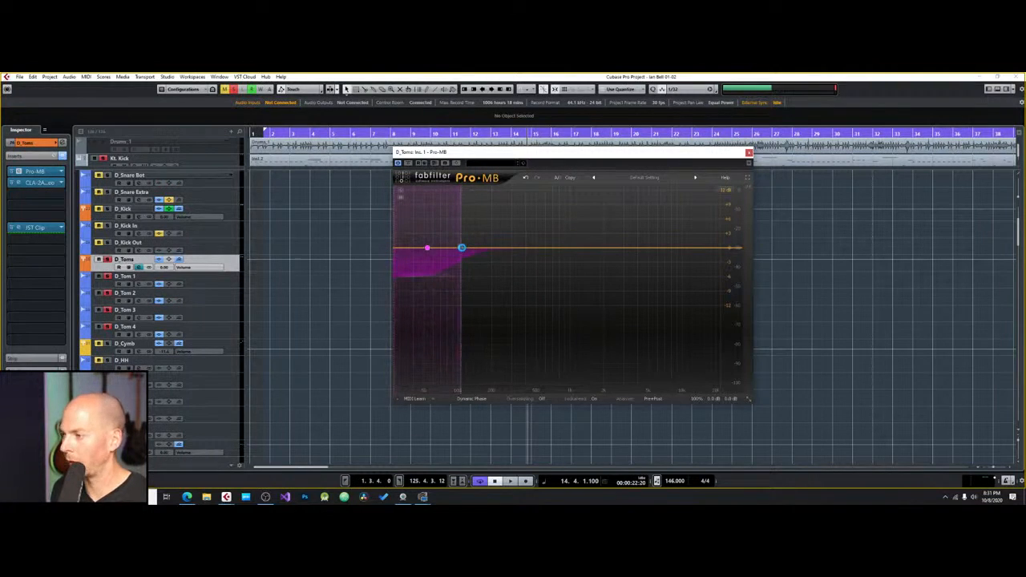
left_click_drag(504, 247, 521, 251)
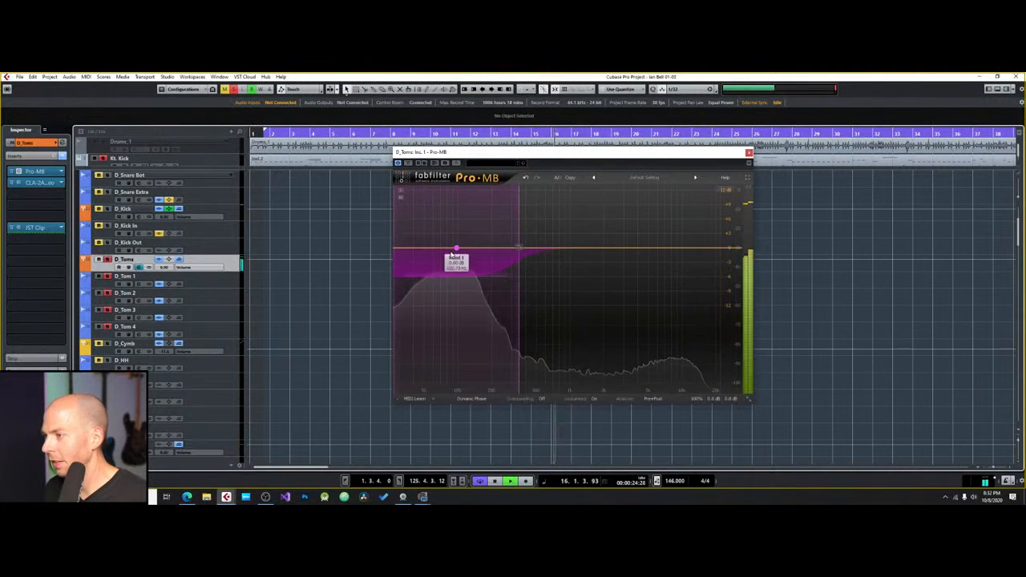
Step: Locate a tom fill during playback, keeping Pro-MB clear of the ruler, and loop the passage from 25.3.3.60 to 27.1.2.0
left_click_drag(525, 156, 600, 212)
scroll(538, 163, "up", 3)
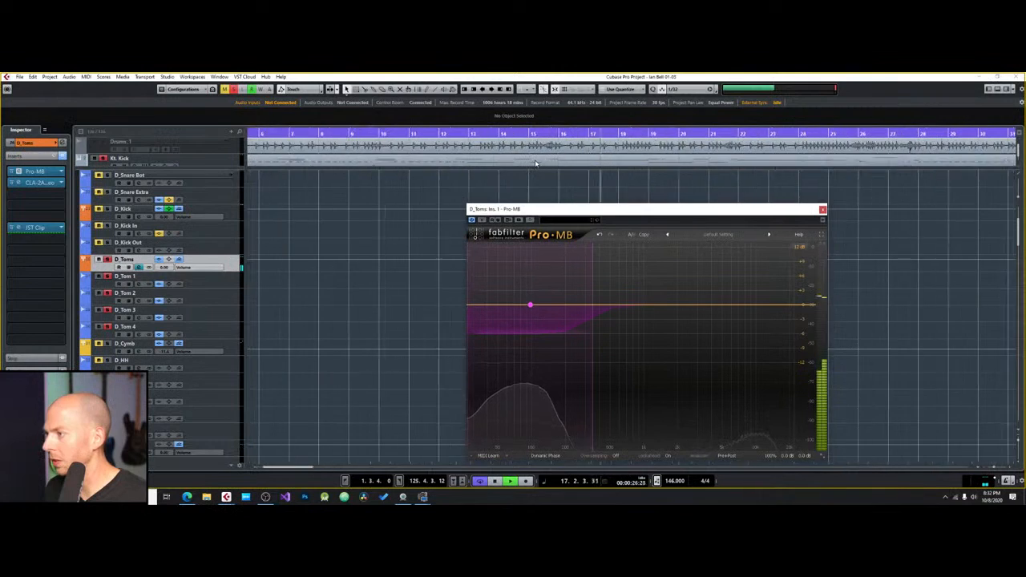
left_click(675, 134)
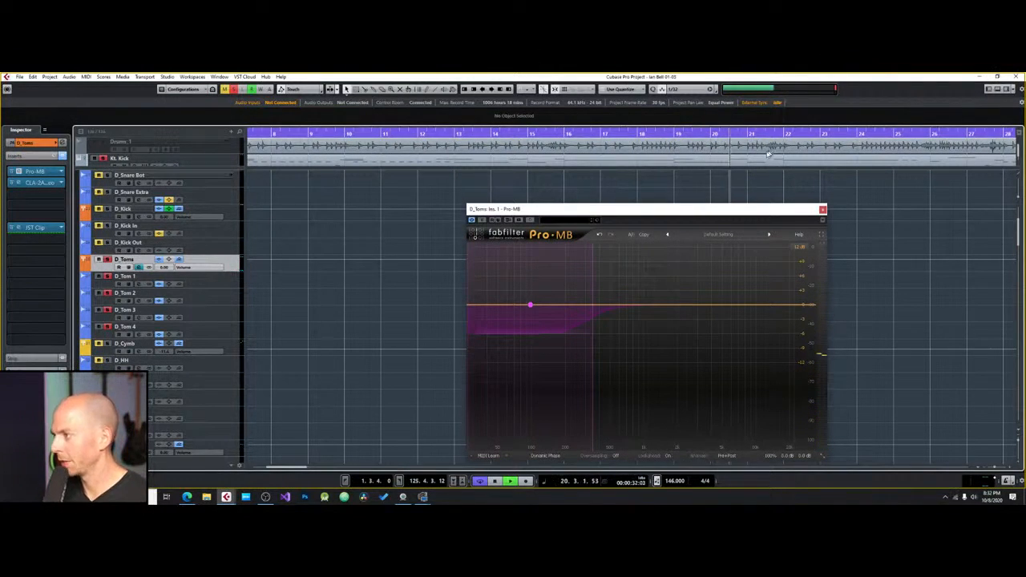
left_click_drag(763, 135, 804, 110)
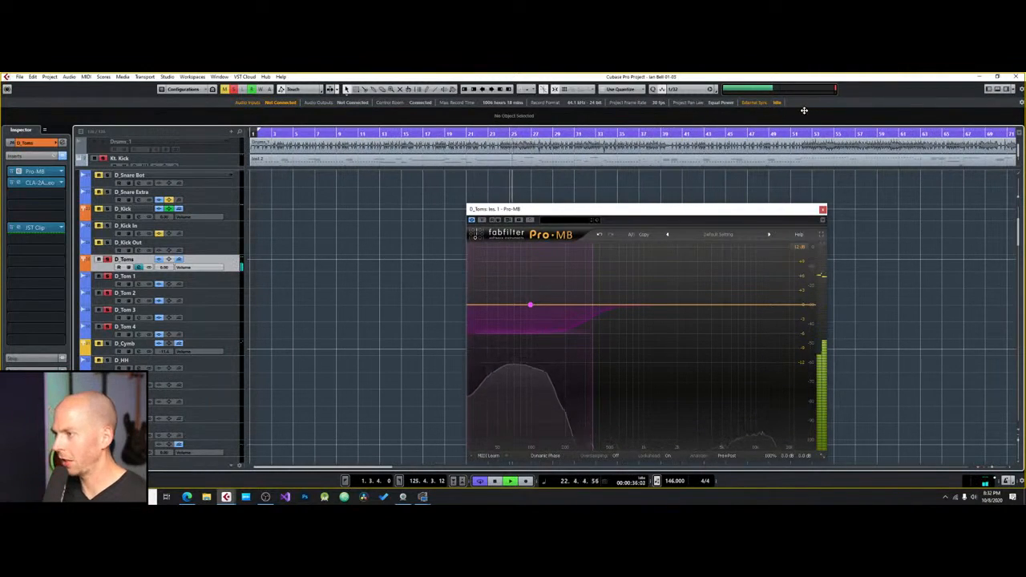
left_click(534, 135)
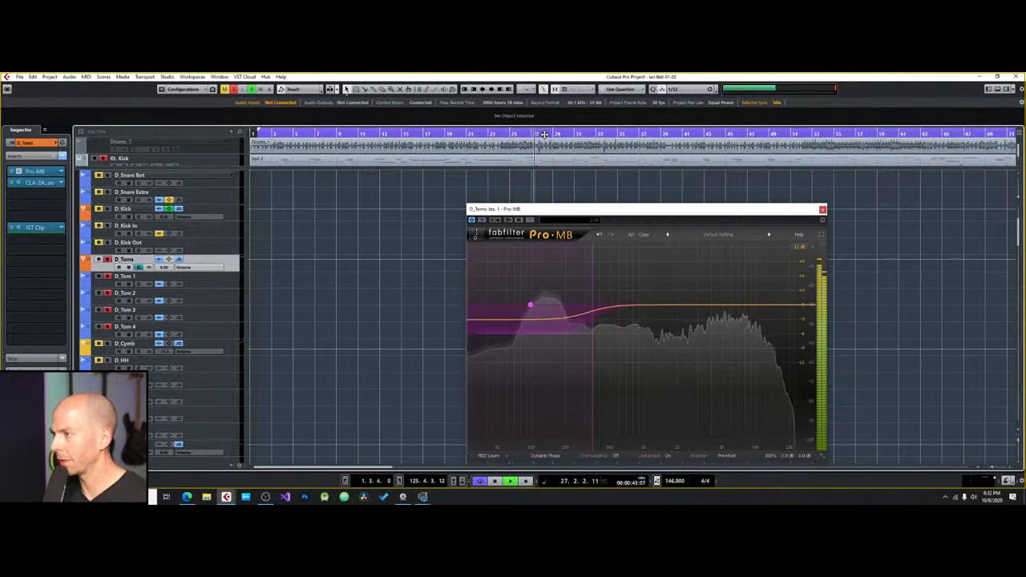
left_click(514, 135)
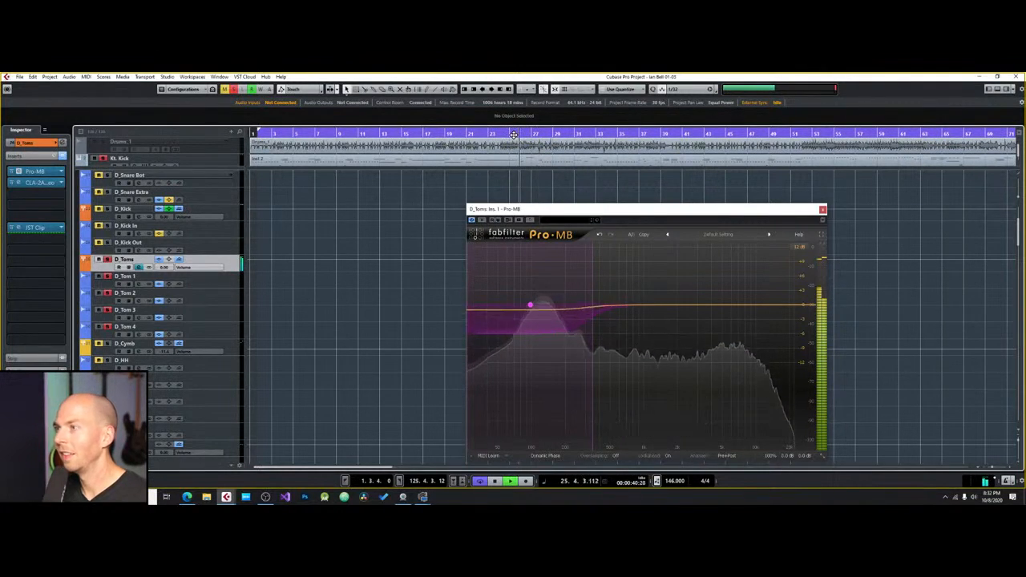
left_click_drag(531, 132, 508, 143)
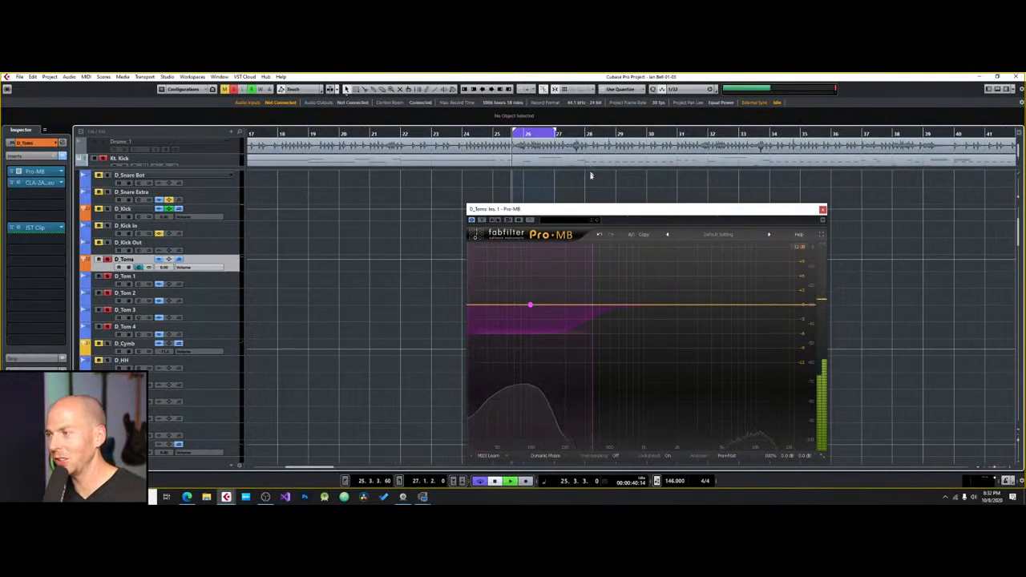
Step: Add a high-frequency band with raised output in the toms' Pro-MB, and shorten the loop to end at 26.1.4.60
key("space")
left_click(530, 305)
key("space")
left_click_drag(584, 213, 696, 149)
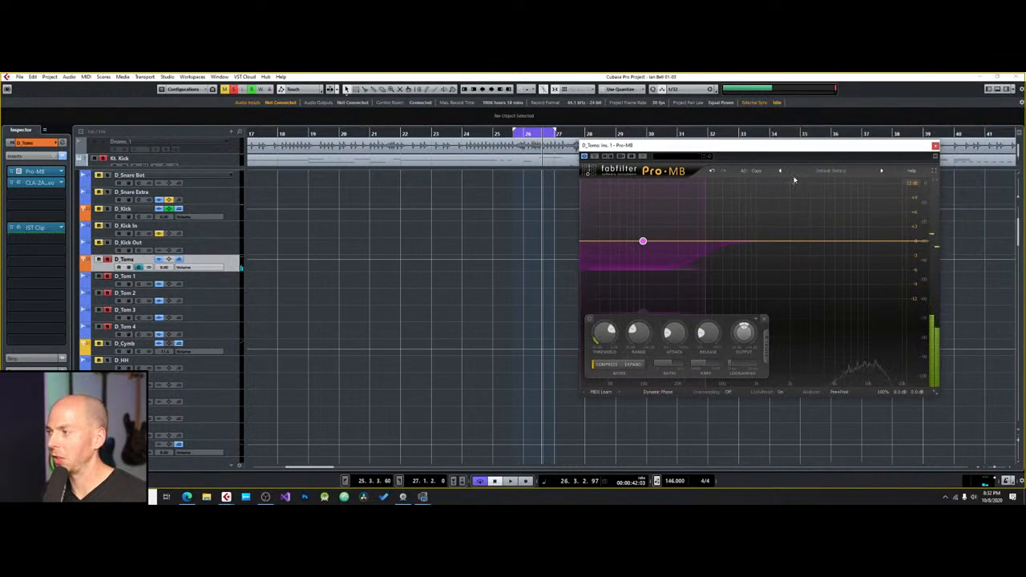
key("space")
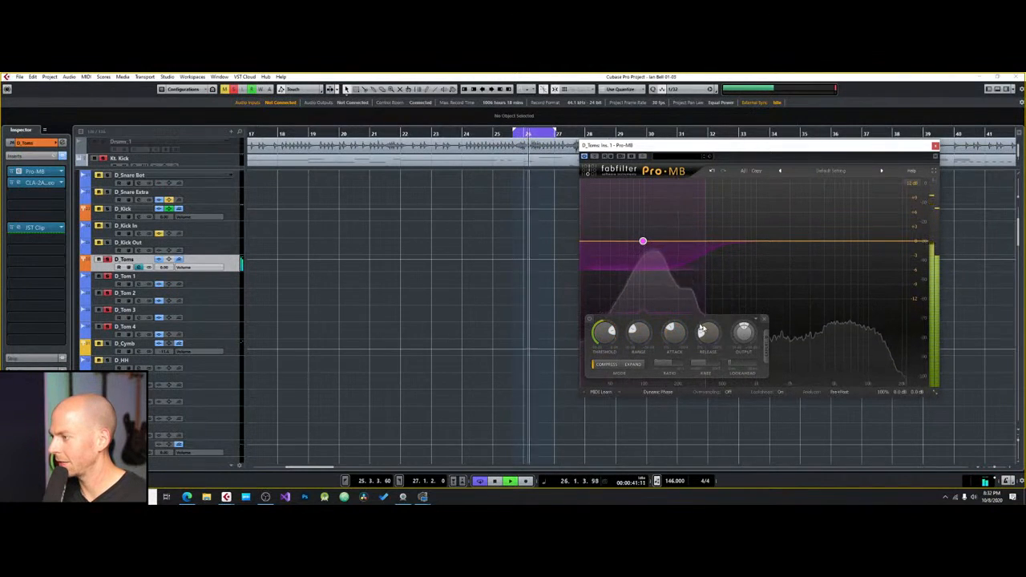
left_click_drag(890, 242, 801, 244)
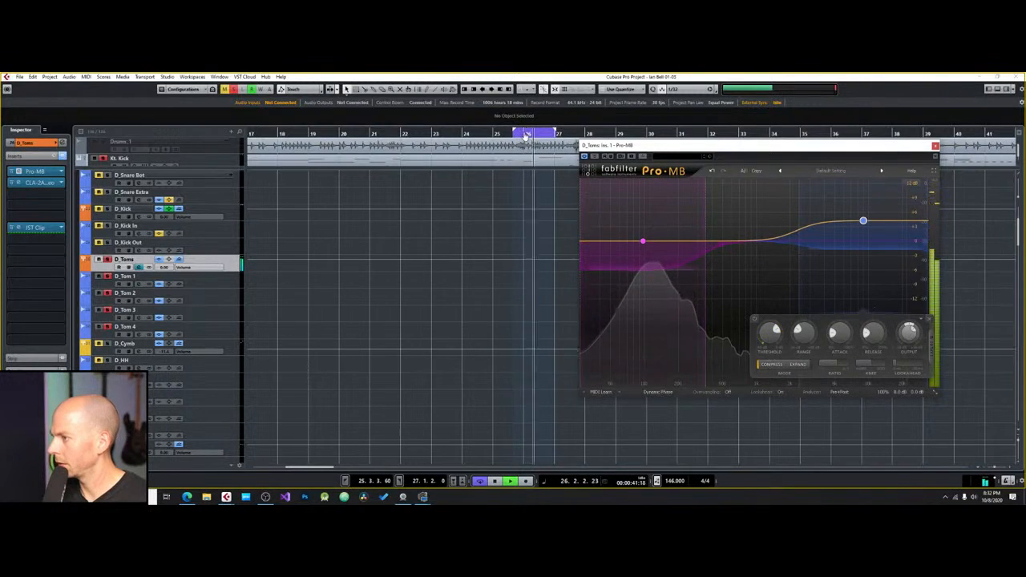
left_click(530, 134, "alt")
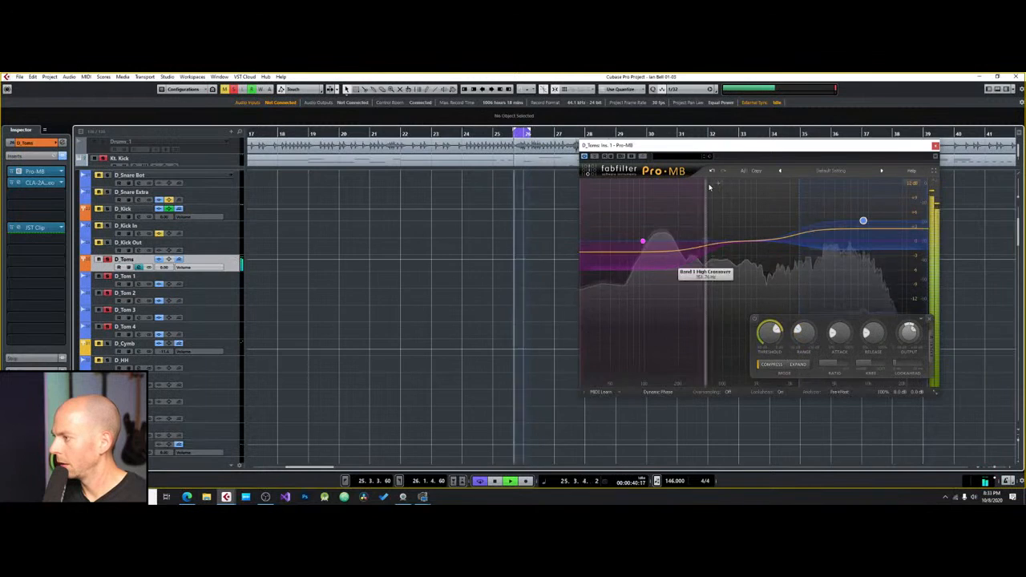
key("space")
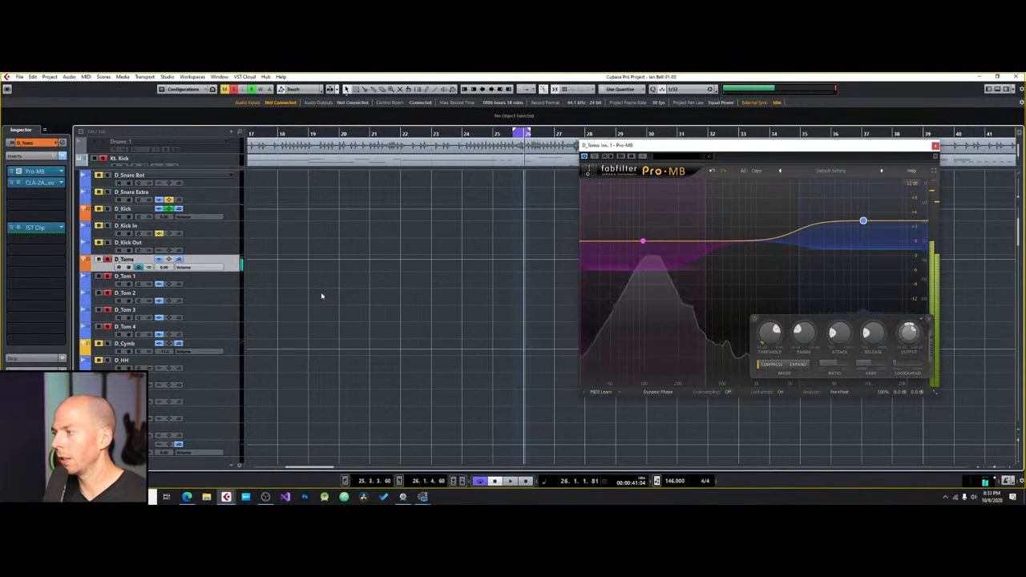
Step: Compare Expand and Compress modes on Pro-MB's low band over the looped tom hit
left_click(642, 242)
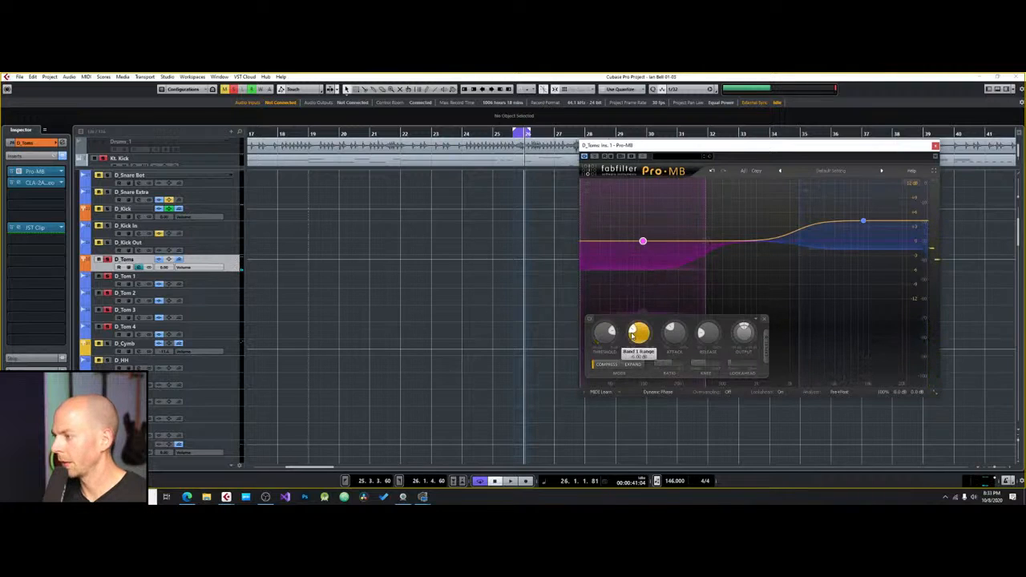
left_click(633, 364)
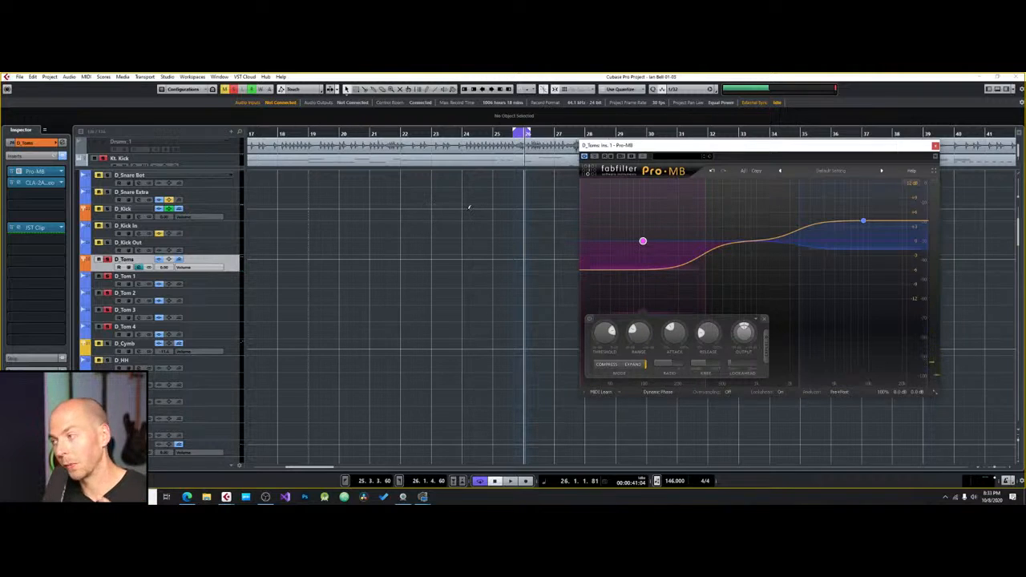
left_click(607, 365)
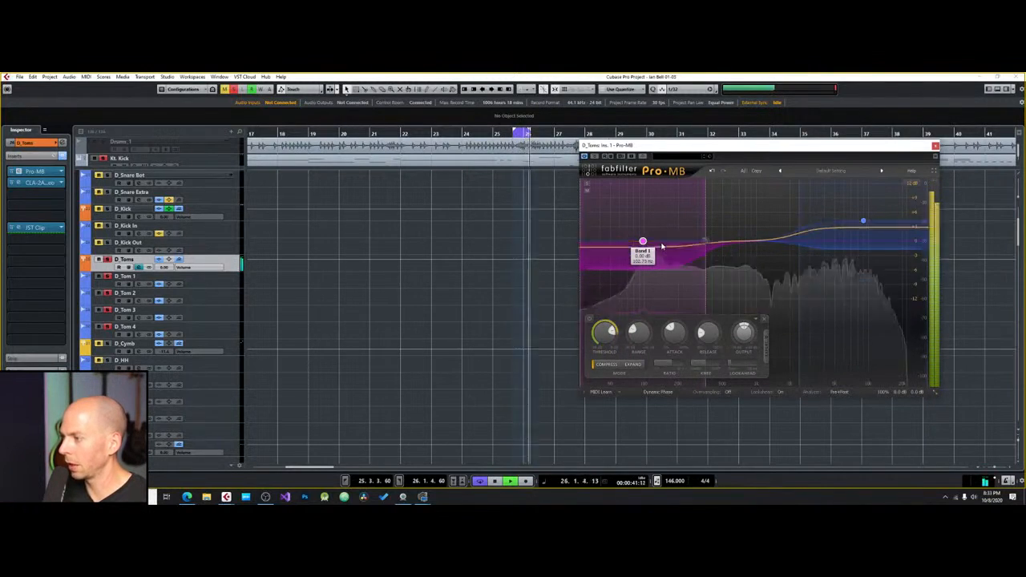
key("space")
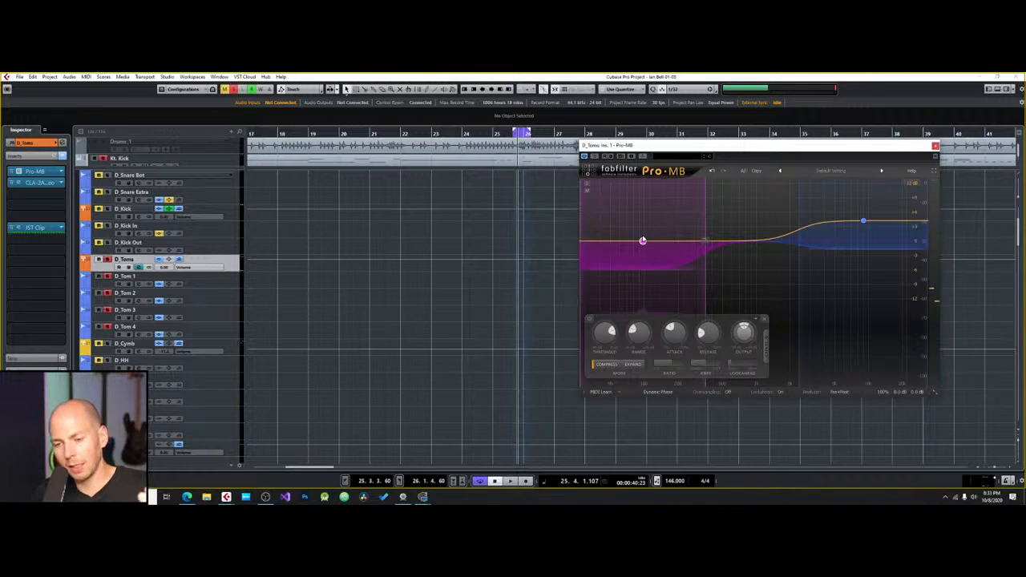
Step: Switch Pro-MB's low band to Expand, deepen its range and lower its threshold to about -32 dB, auditioning the loop
left_click(631, 365)
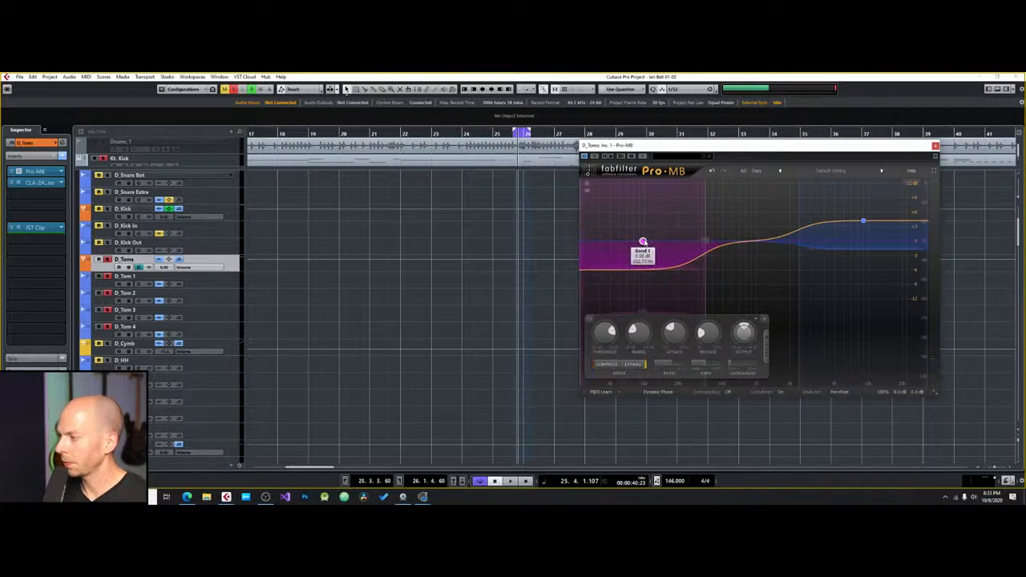
mouse_move(638, 337)
left_click_drag(638, 337, 639, 346)
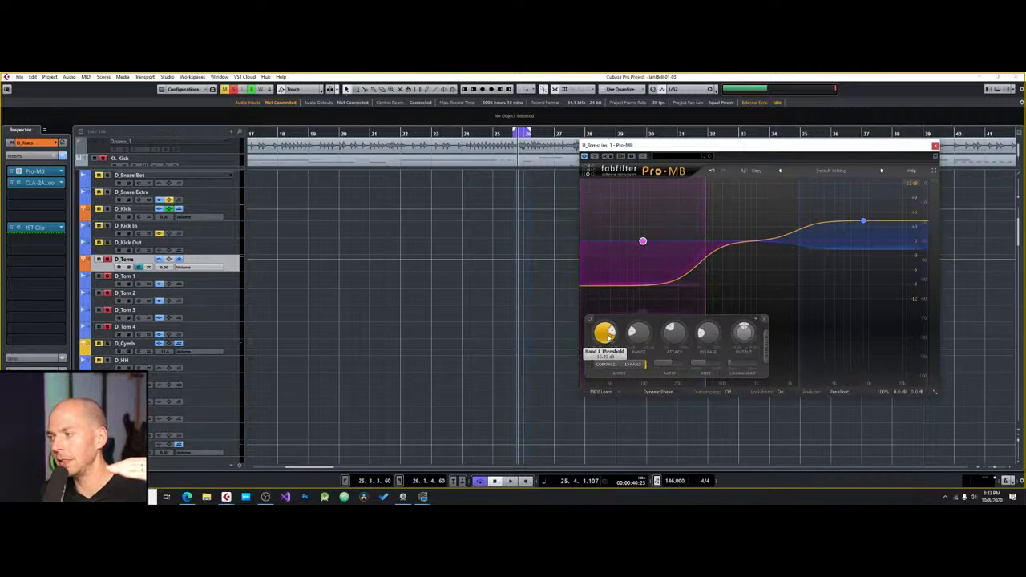
left_click_drag(611, 333, 609, 345)
key("space")
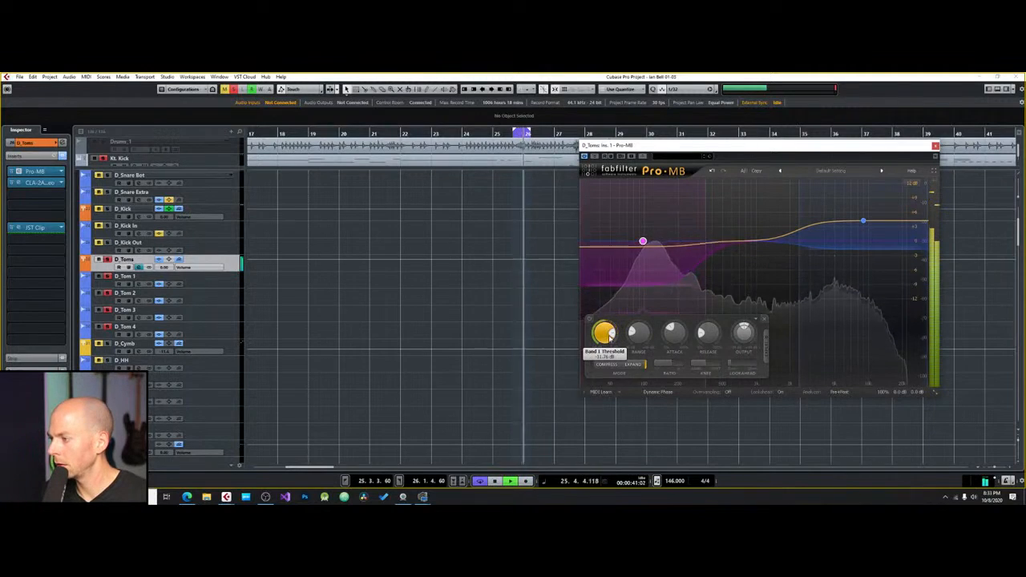
key("space")
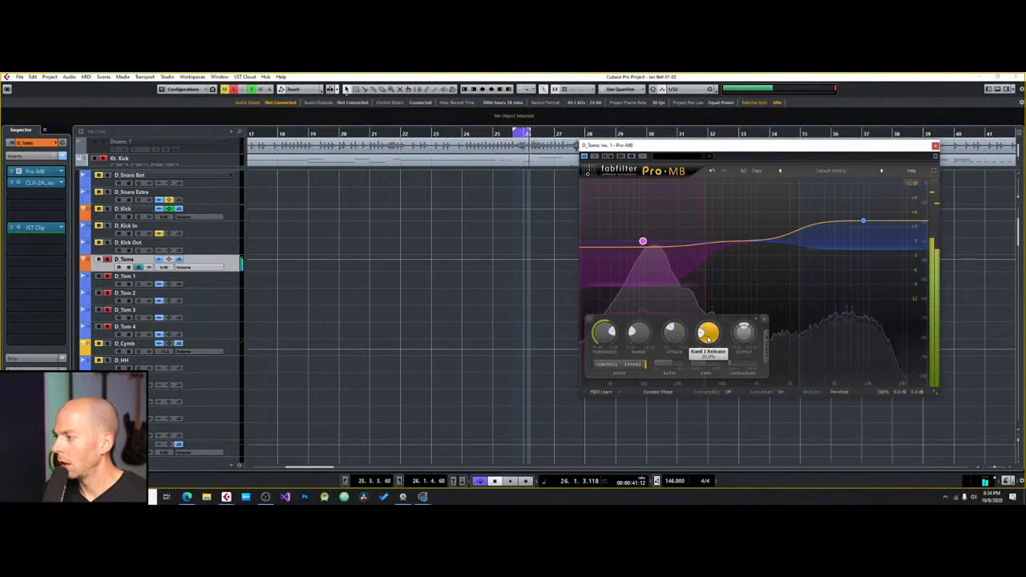
Step: Set the low band's side chain to Free and move its trigger range up into the high frequencies, checking against playback
left_click(767, 343)
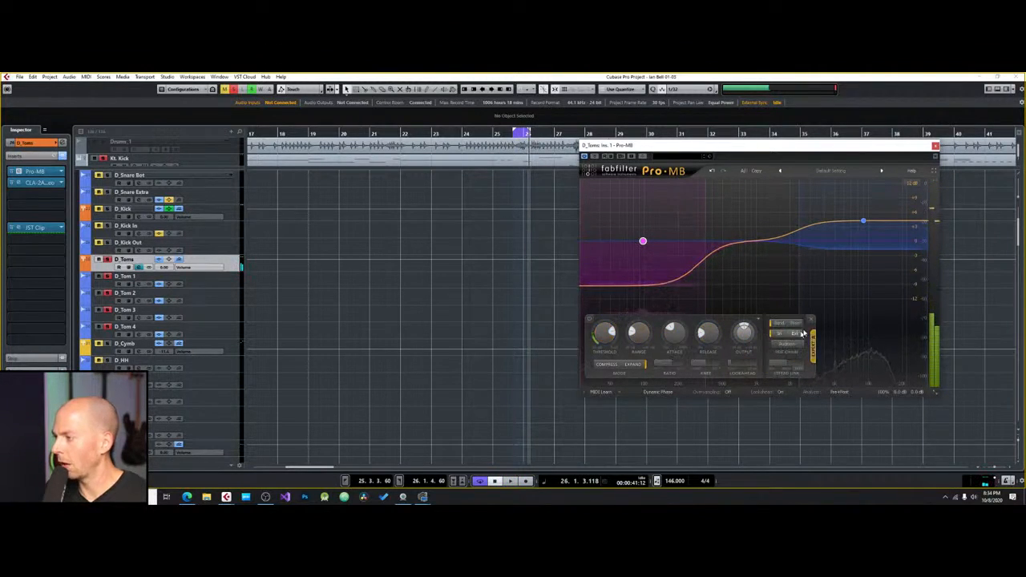
left_click(795, 324)
left_click_drag(809, 305, 715, 316)
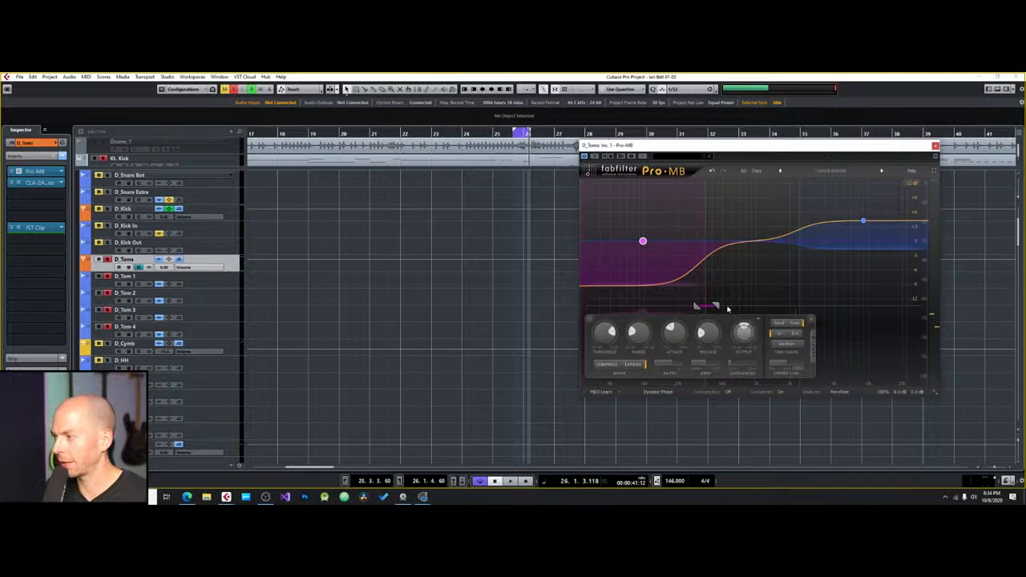
key("space")
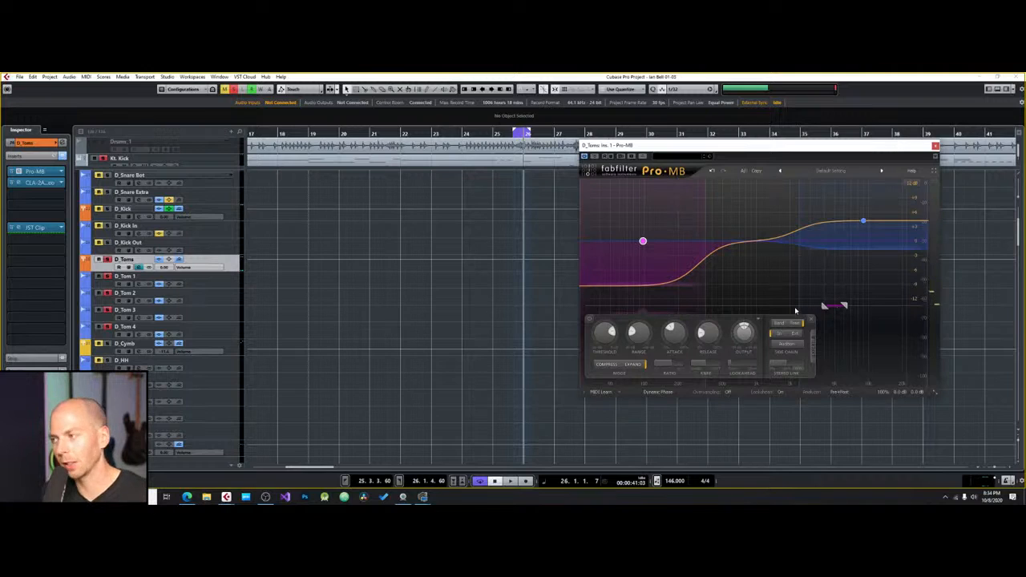
key("space")
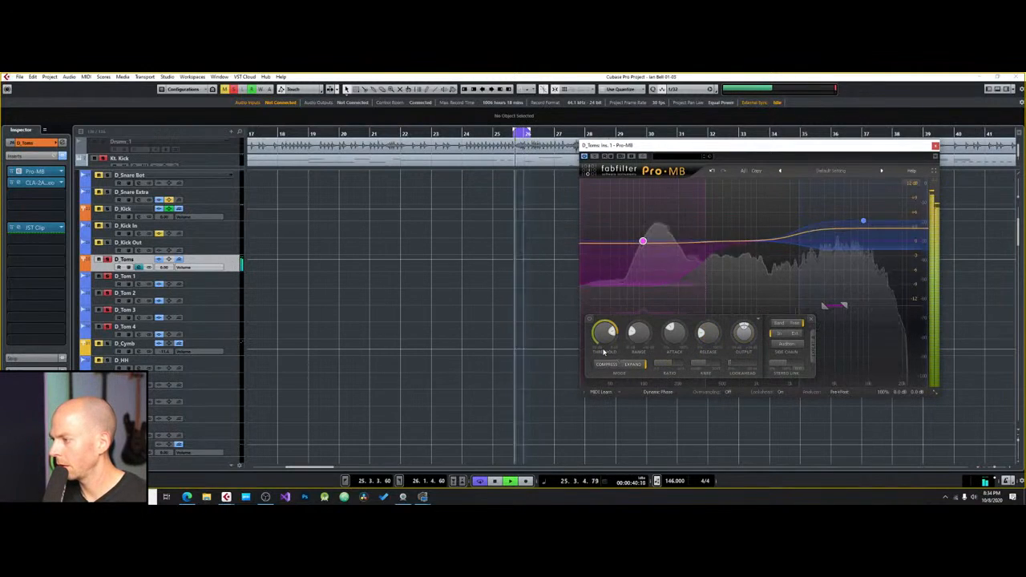
Step: Stop playback and raise the Pro-MB low band's output level slightly, increasing its range reduction and turning its attack down
key("space")
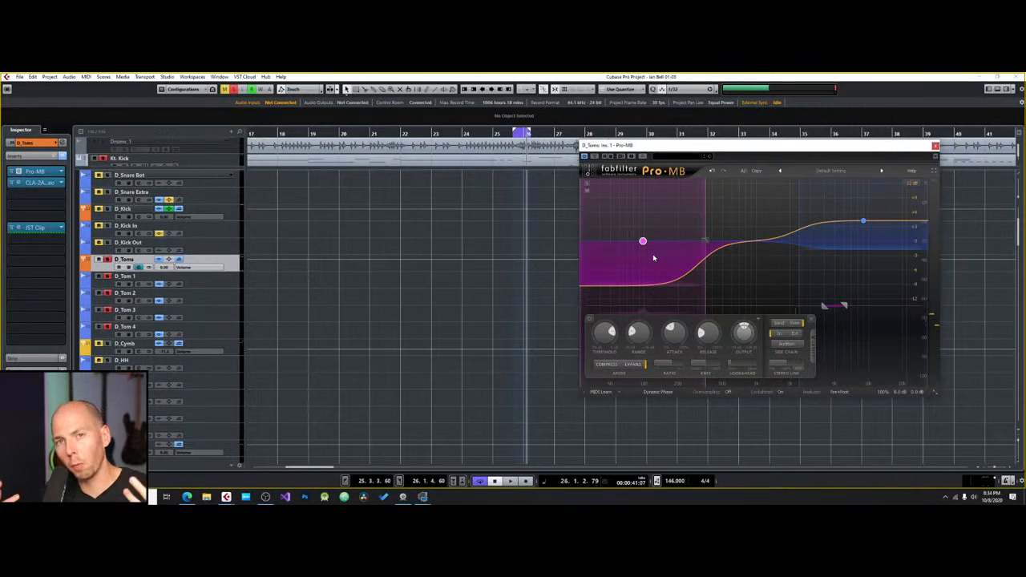
left_click_drag(745, 335, 744, 329)
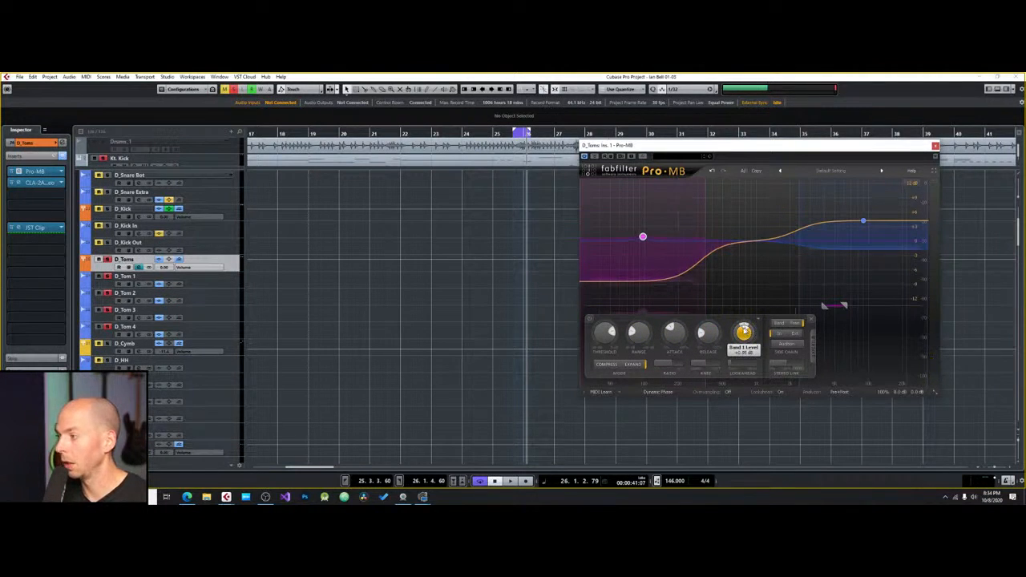
left_click_drag(639, 334, 674, 411)
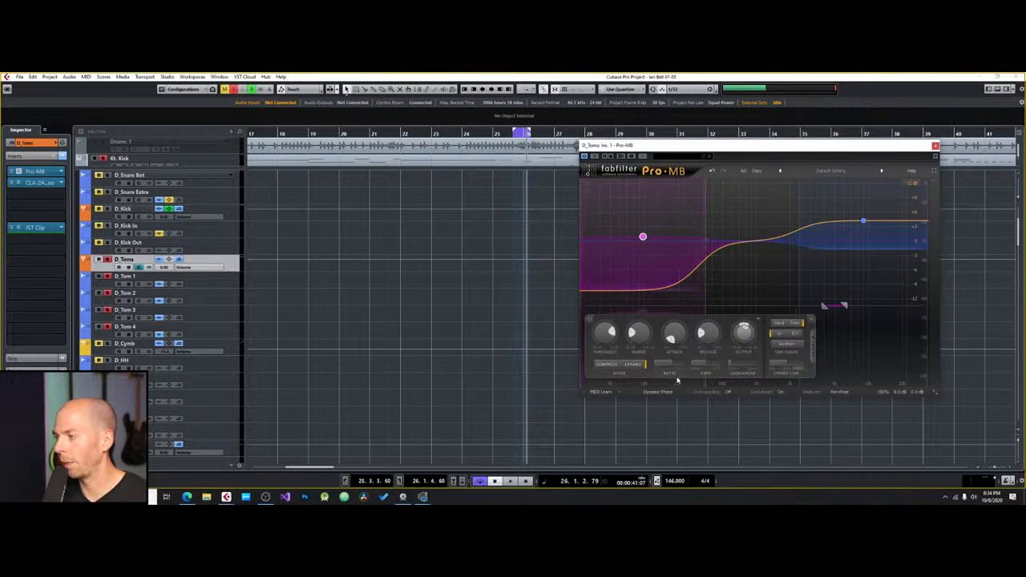
mouse_move(677, 337)
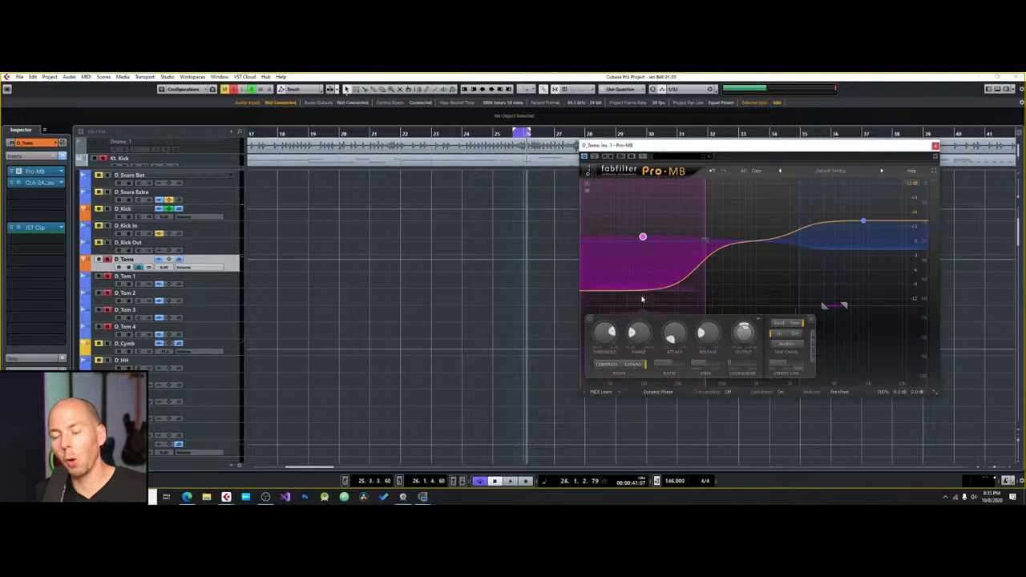
Step: Set the low band's range to its deepest reduction and audition the toms loop
left_click(507, 131)
key("space")
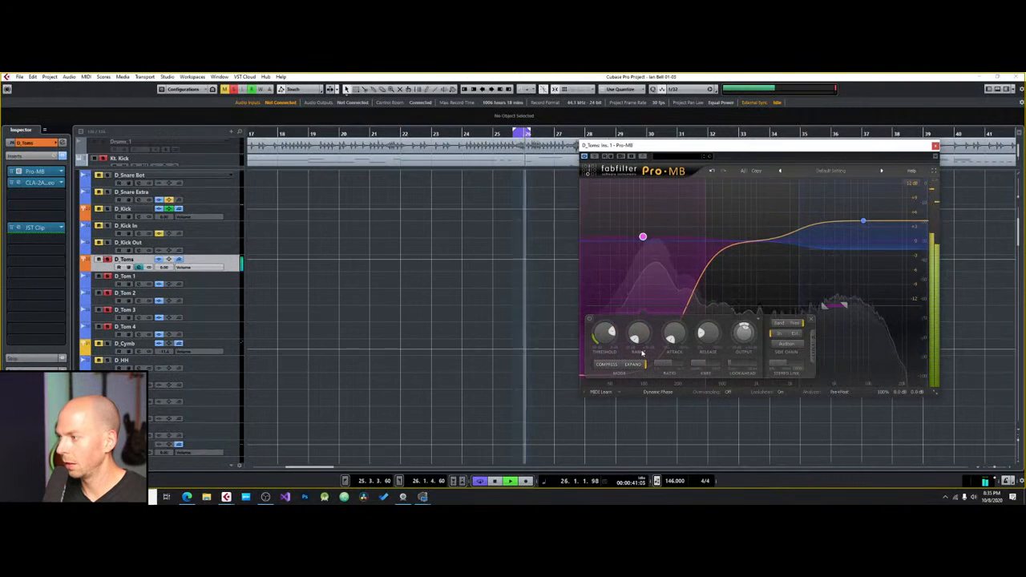
key("space")
mouse_move(644, 331)
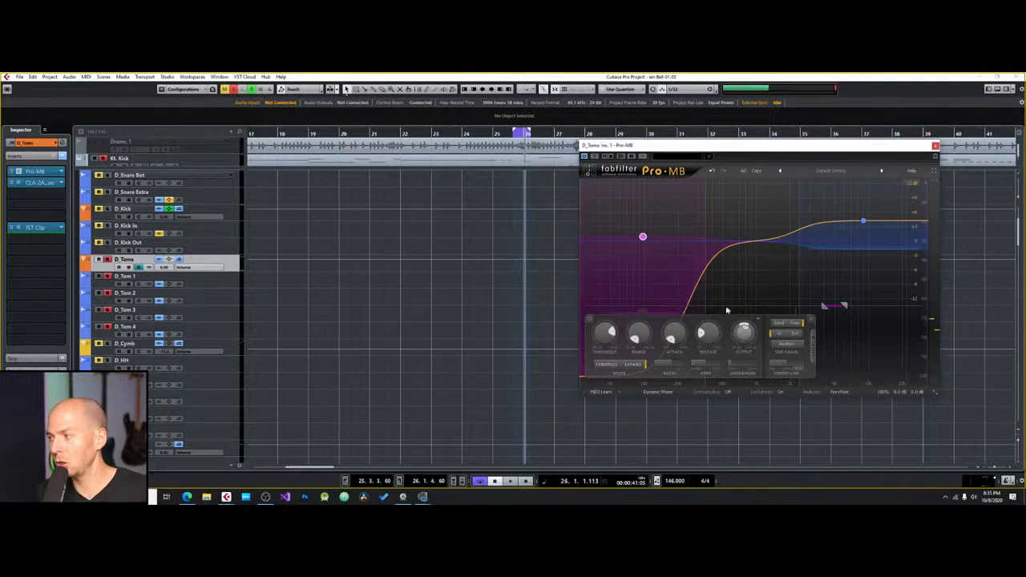
Step: Raise the low band's release and set its output level to about -0.22 dB while the toms loop plays
mouse_move(709, 332)
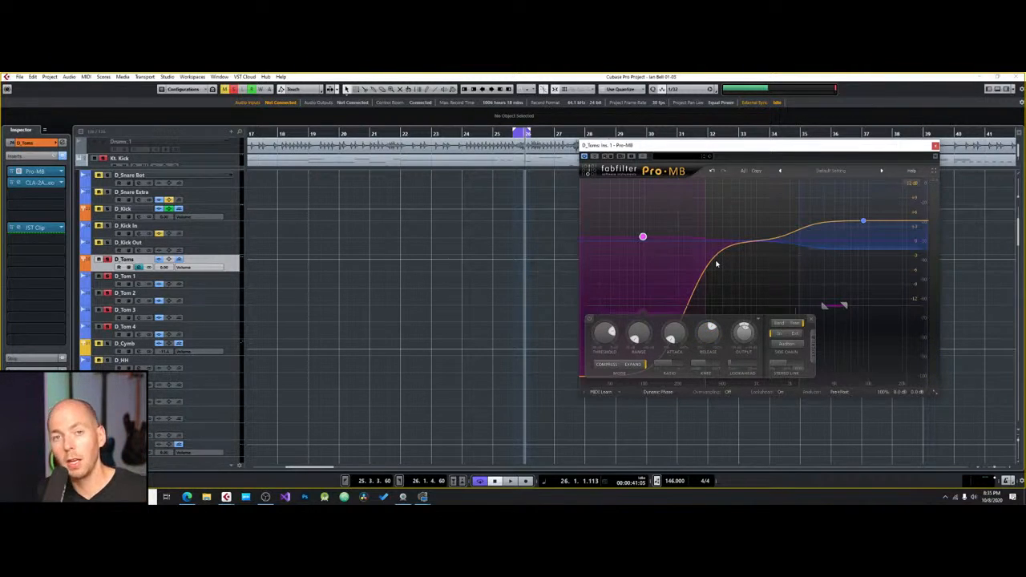
key("space")
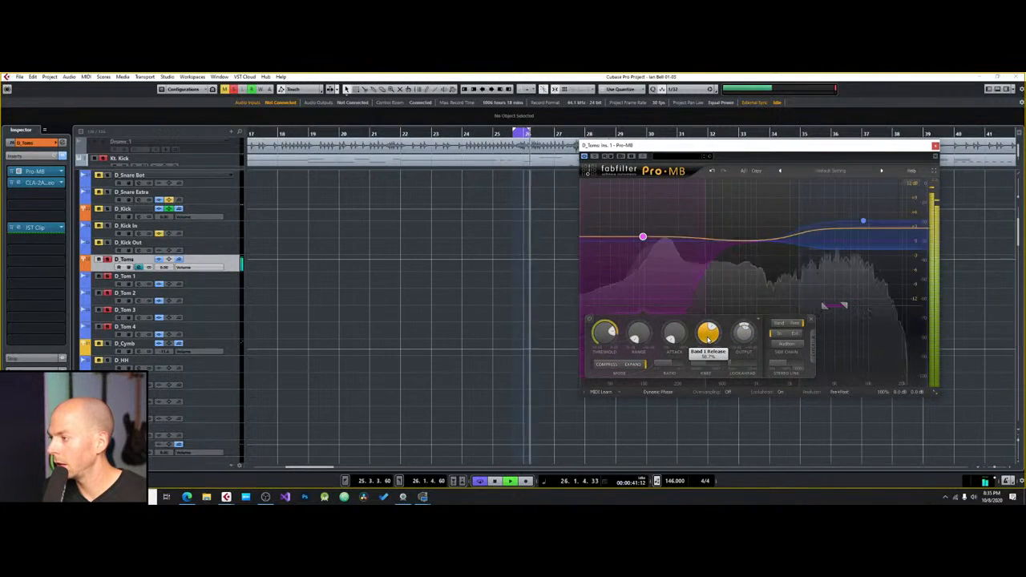
left_click_drag(707, 338, 744, 346)
key("space")
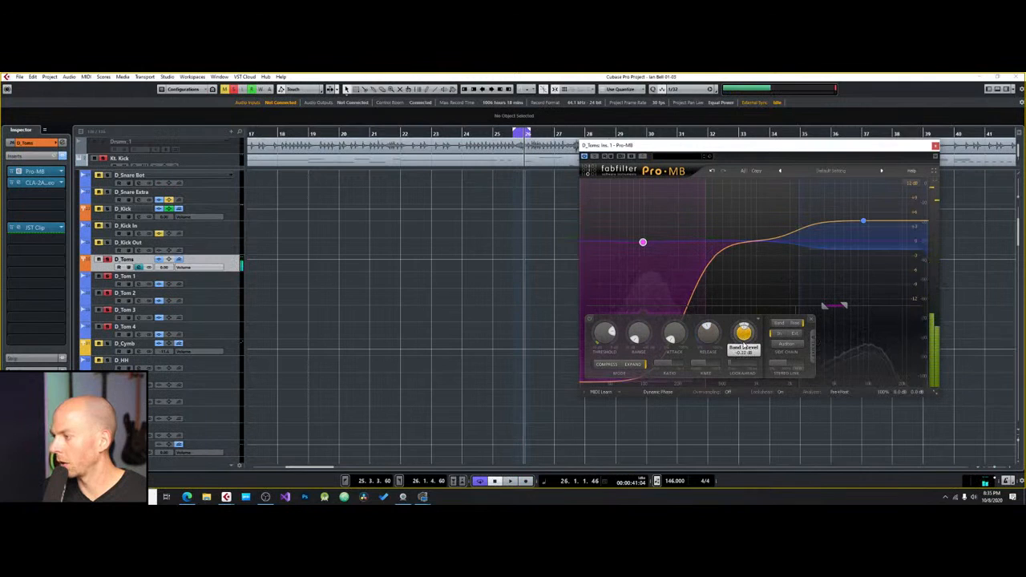
key("space")
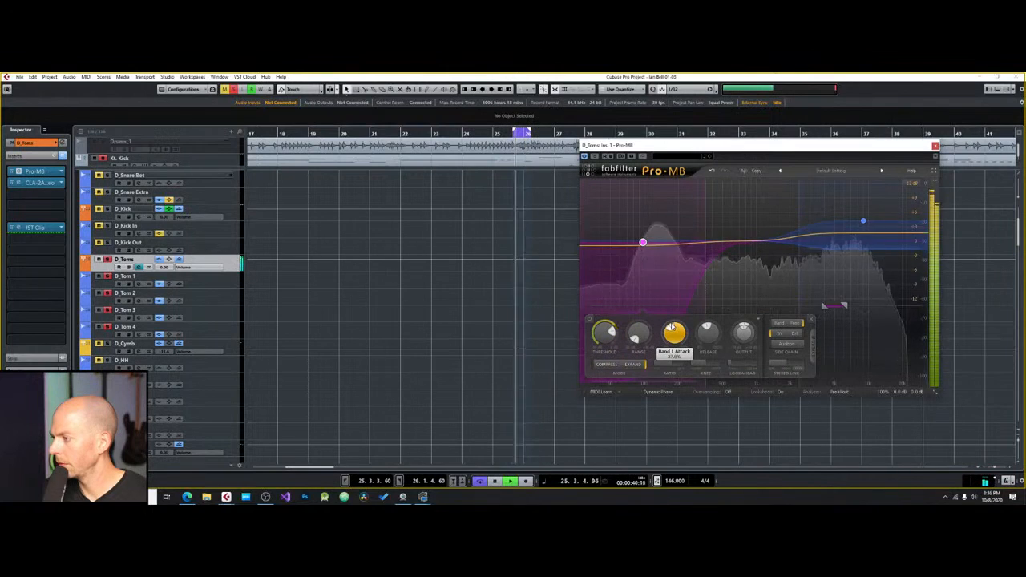
Step: Fine-tune the low band's attack against the playing toms loop and close the Pro-MB editor
left_click_drag(672, 326, 671, 332)
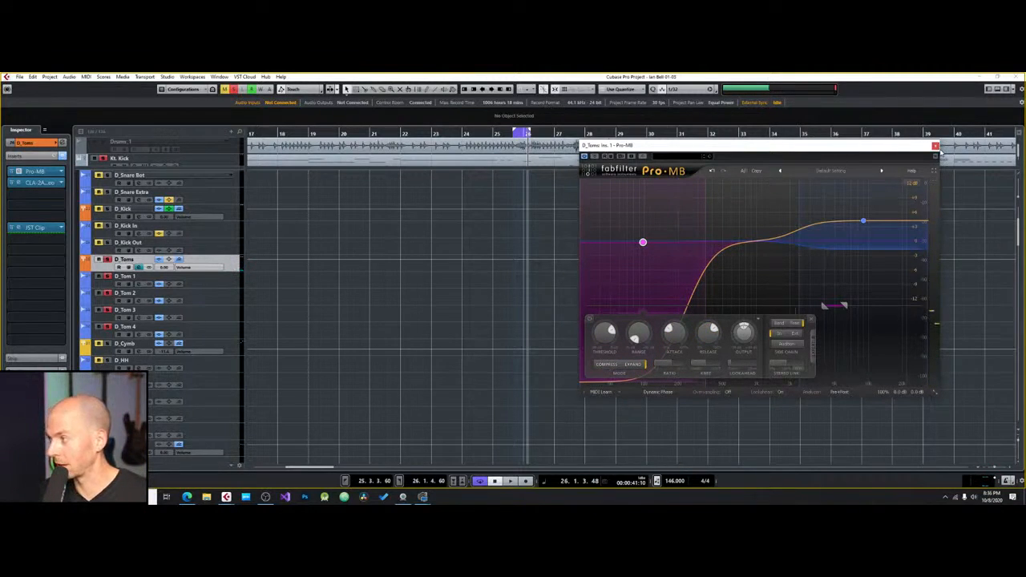
key("space")
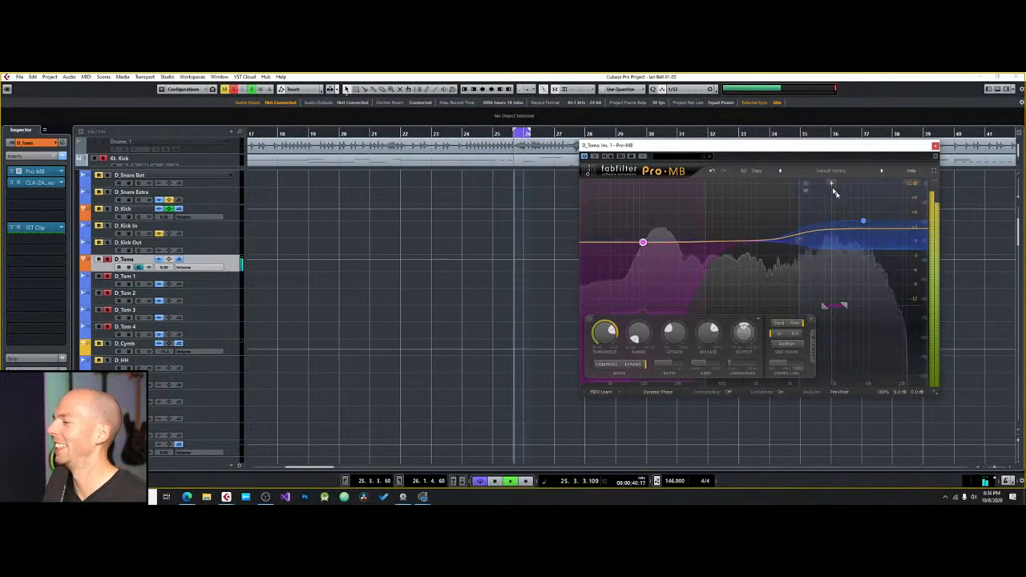
left_click(936, 146)
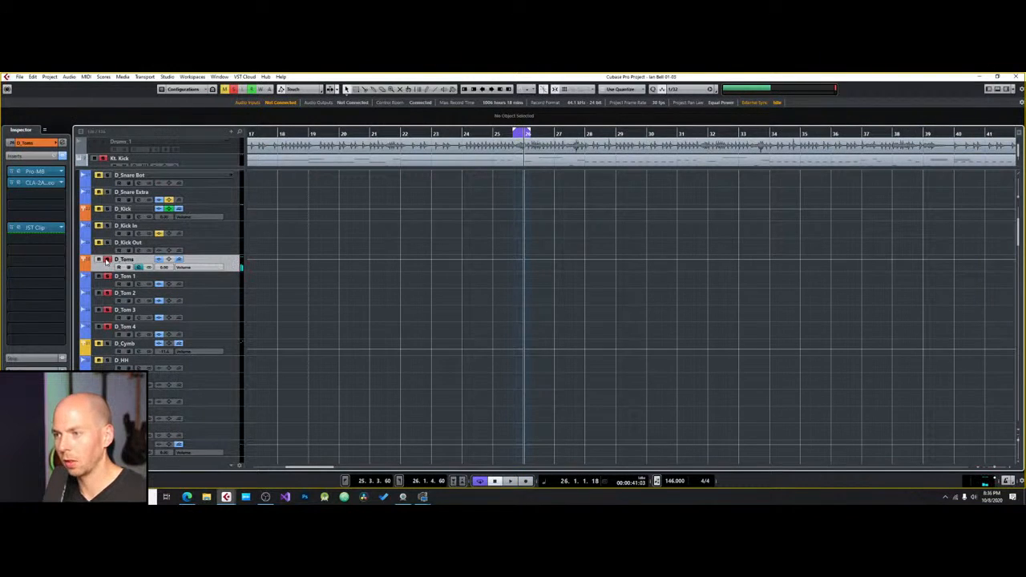
Step: Check the CLA-2A compressor on the toms group against the looped fill and close its editor
left_click(22, 182)
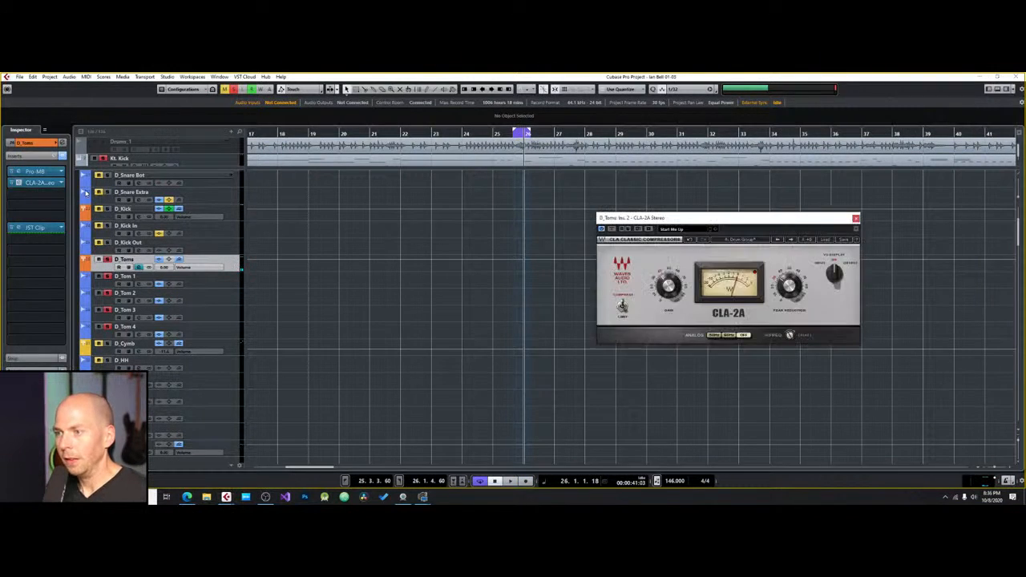
key("space")
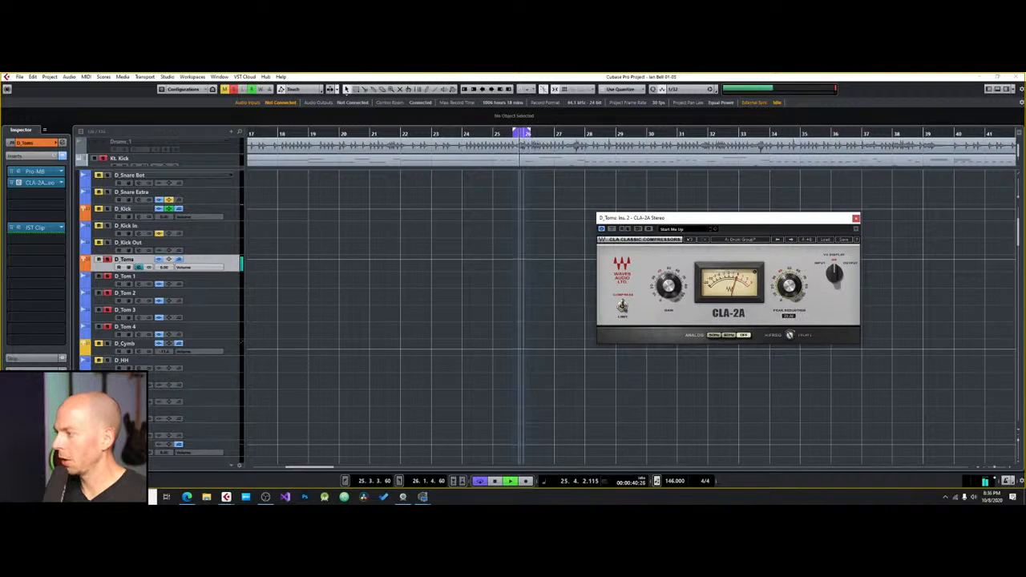
key("space")
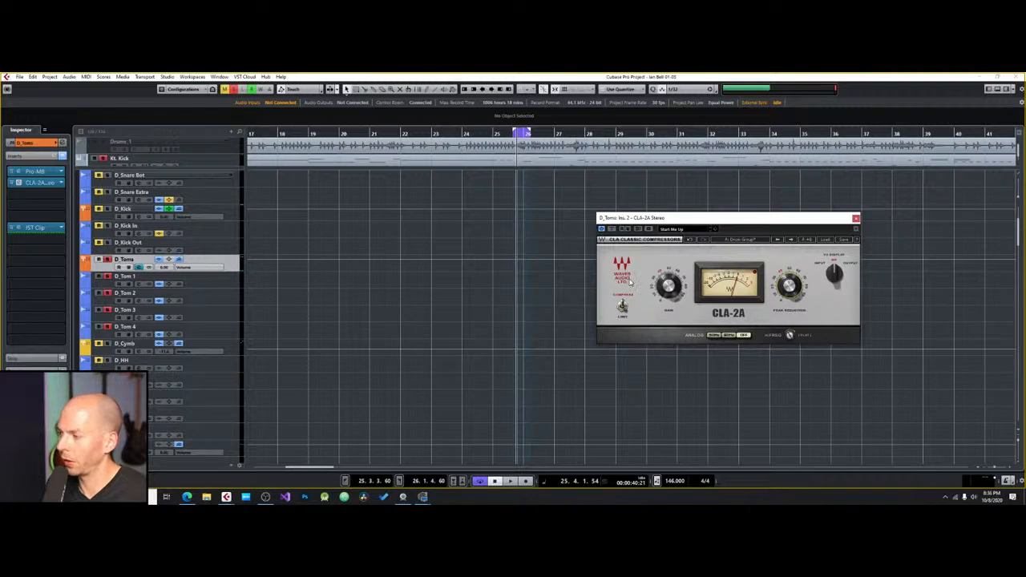
key("space")
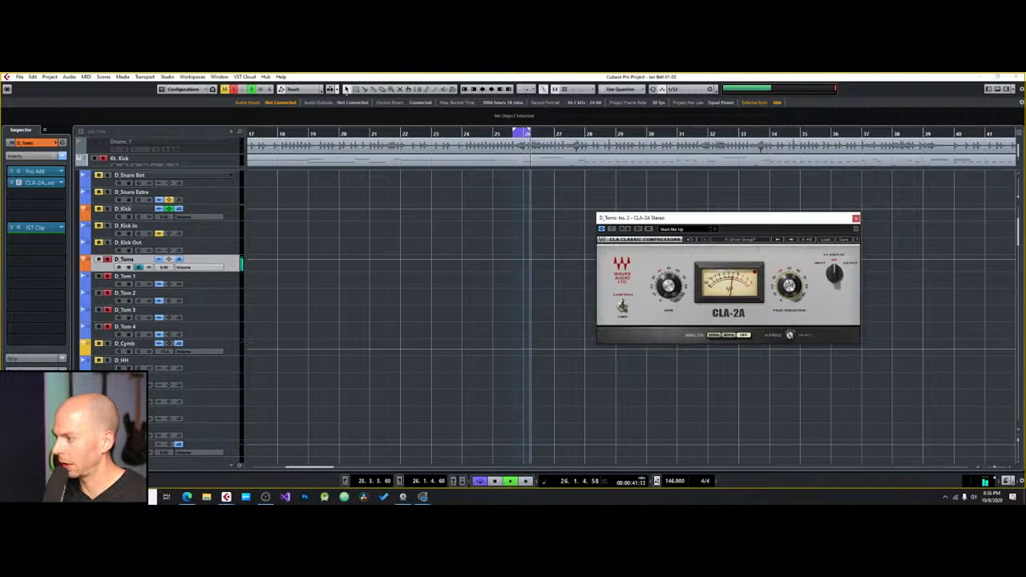
key("space")
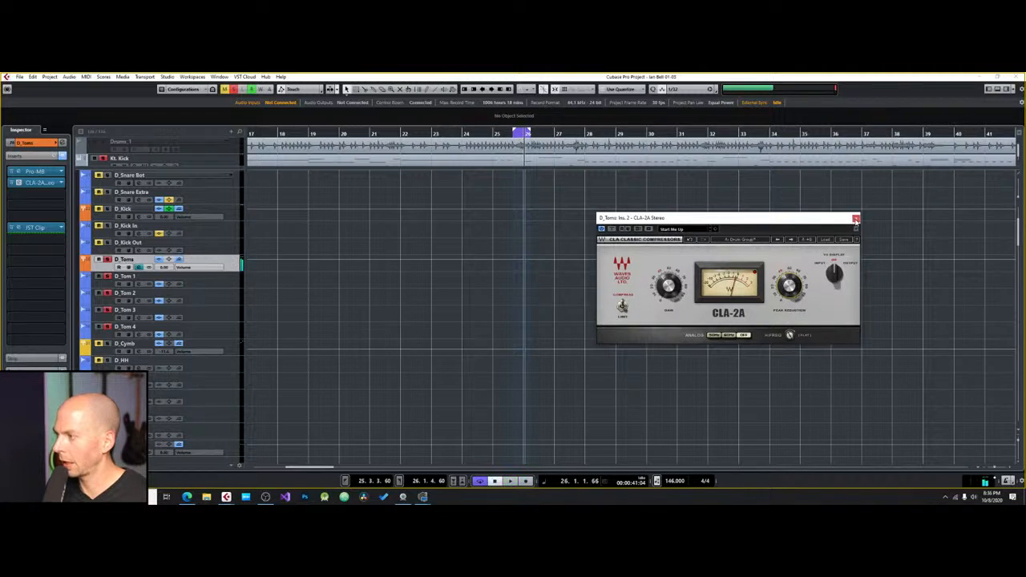
left_click(856, 219)
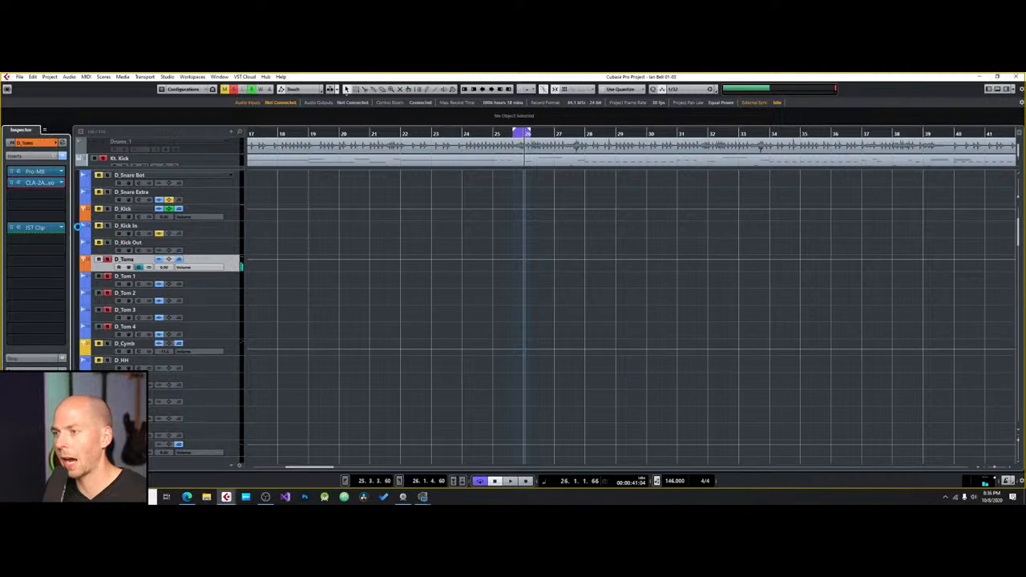
Step: Open JST Clip on the toms group and adjust its main clipping amount slightly while auditioning the loop
double_click(18, 229)
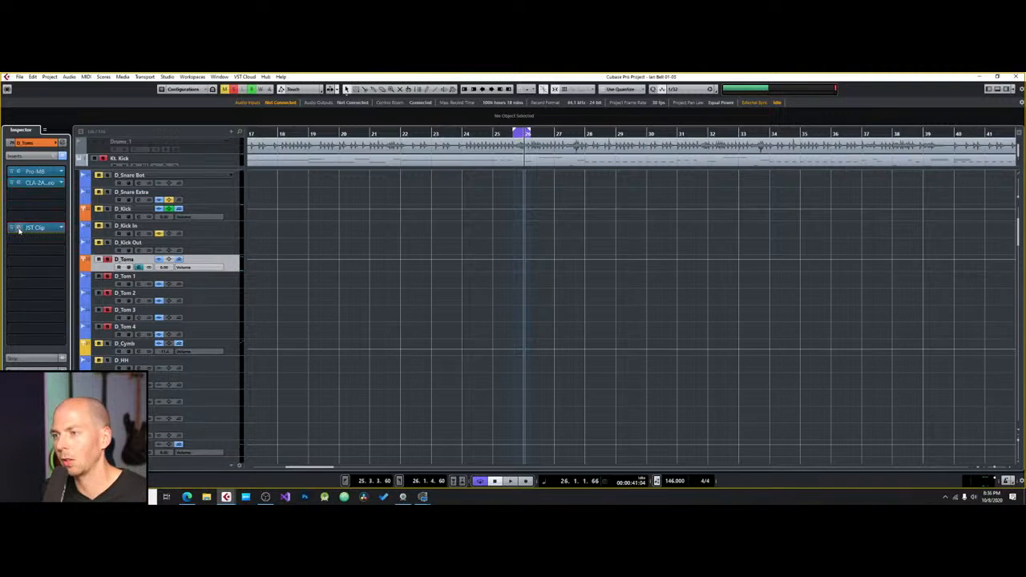
left_click_drag(215, 231, 696, 236)
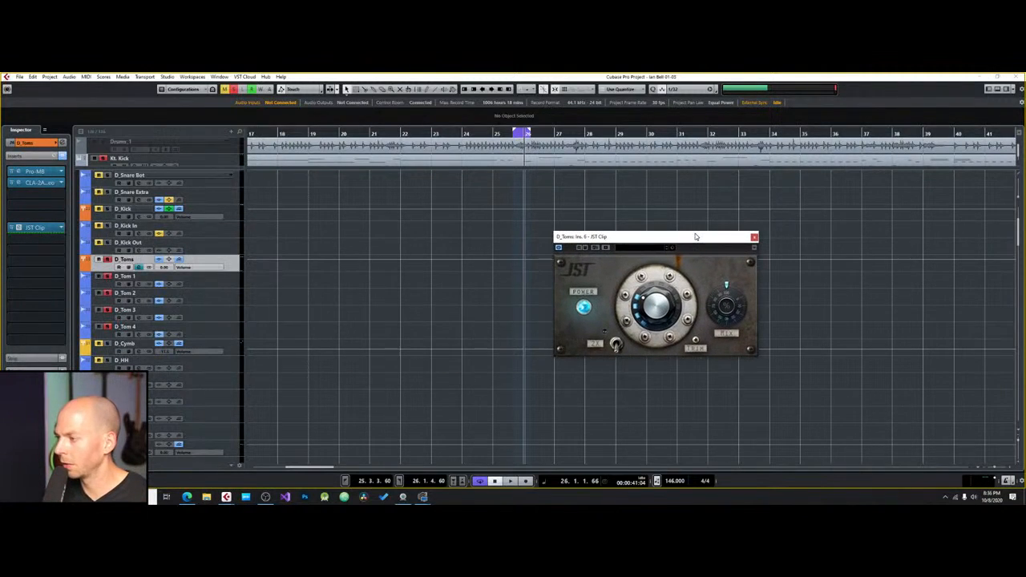
left_click_drag(662, 304, 660, 309)
key("space")
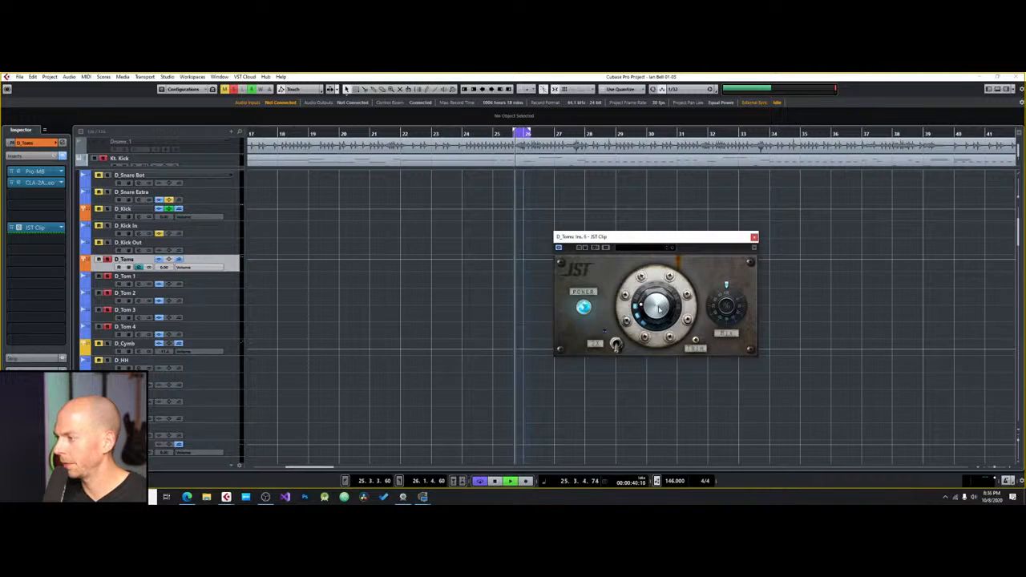
key("space")
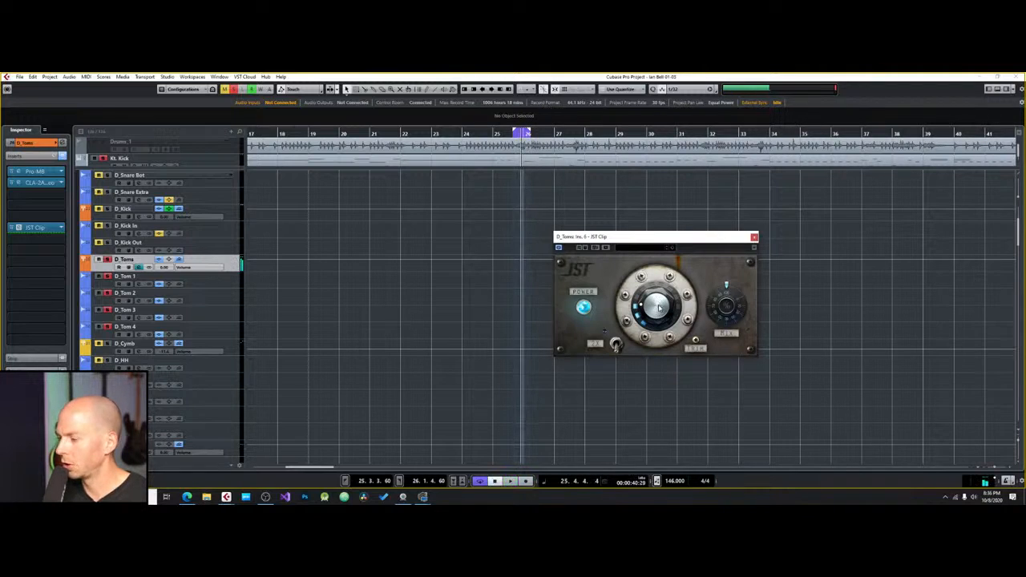
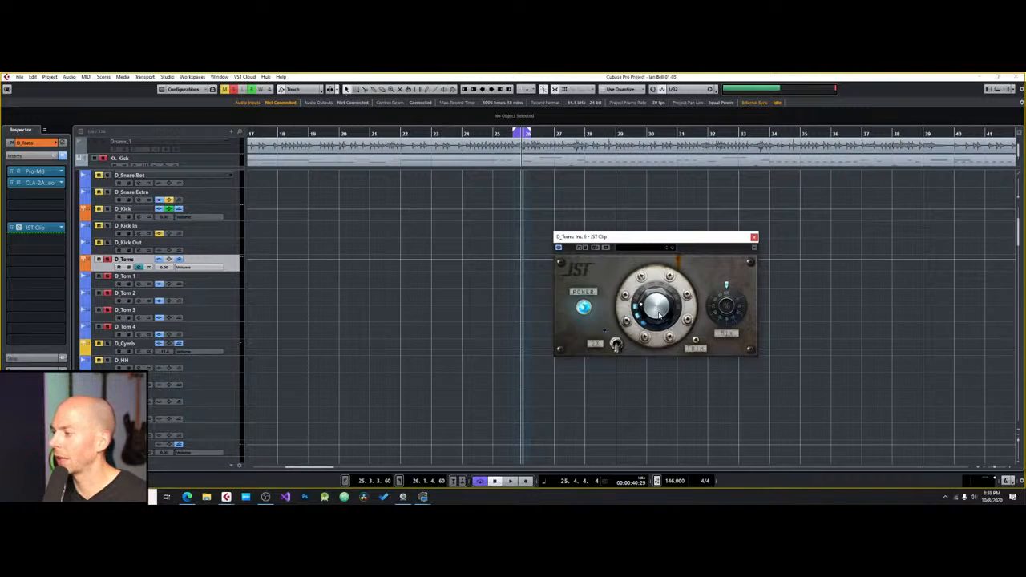
Step: Reduce the JST Clip main clipping amount a little and replay the toms loop
left_click_drag(661, 311, 659, 321)
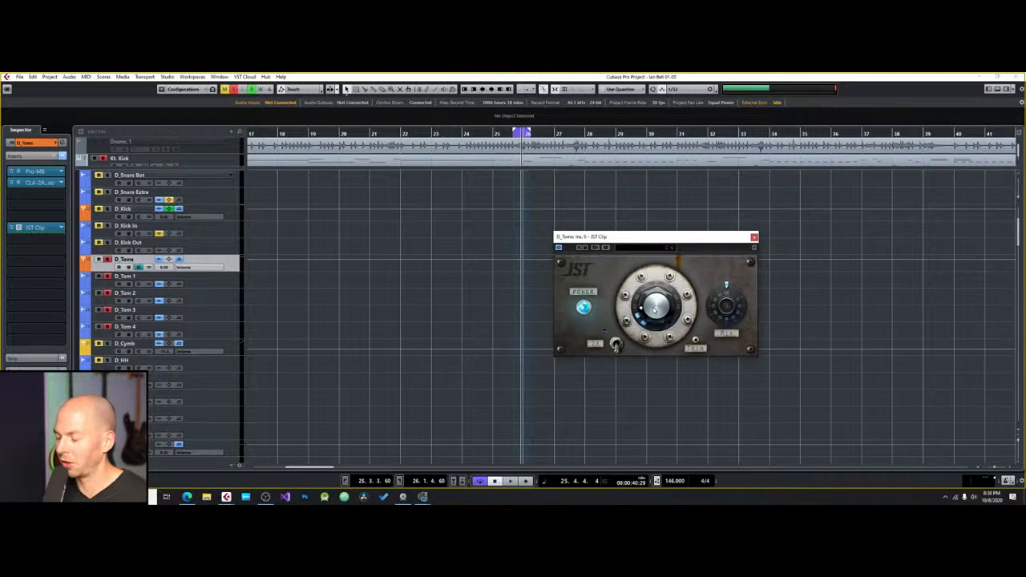
key("space")
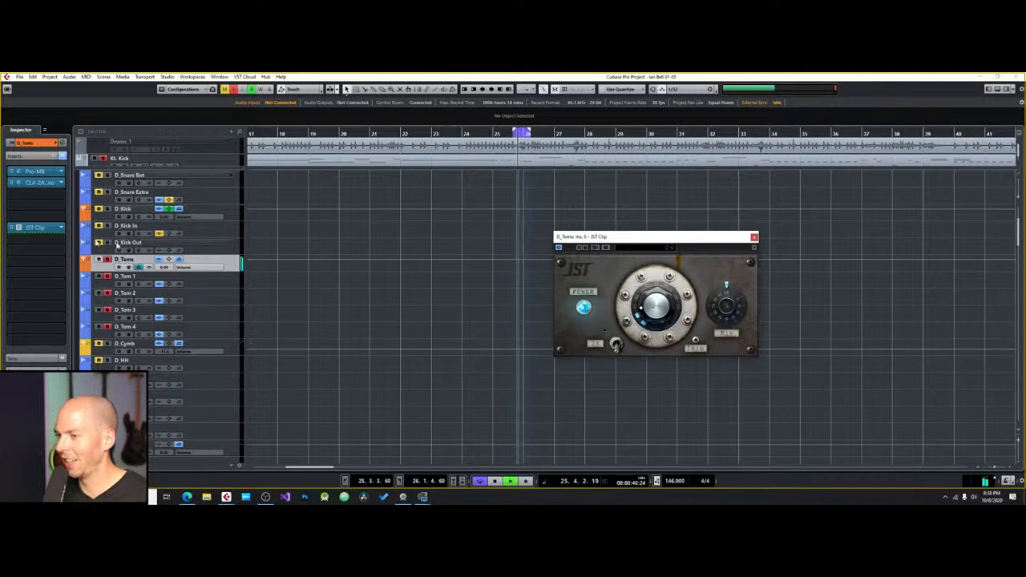
key("space")
Step: Solo the D_Cymb group instead of the toms and play it from around bar 20, closing the JST Clip editor
scroll(282, 267, "up", 3)
scroll(282, 267, "down", 5)
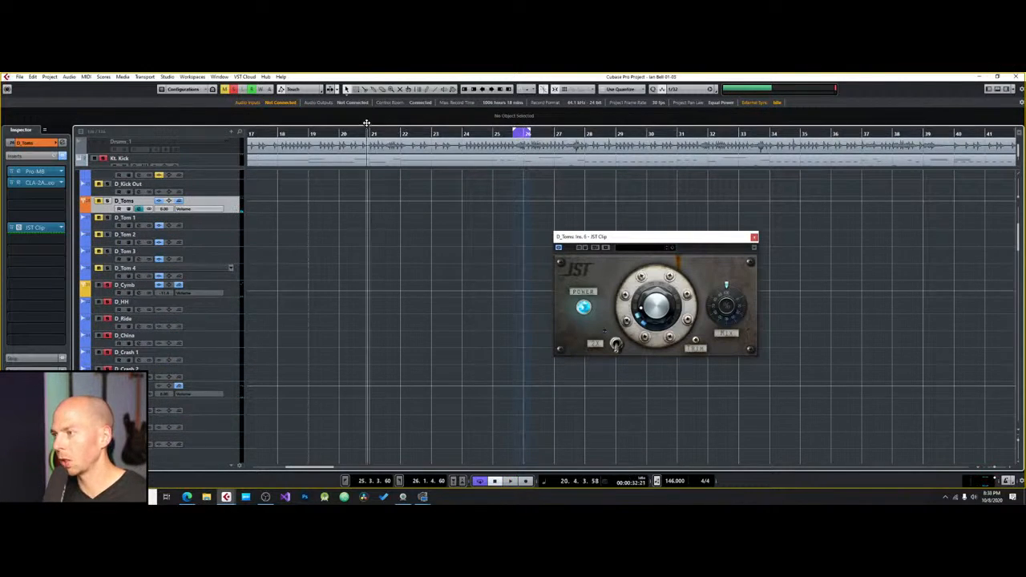
left_click_drag(367, 133, 364, 118)
key("space")
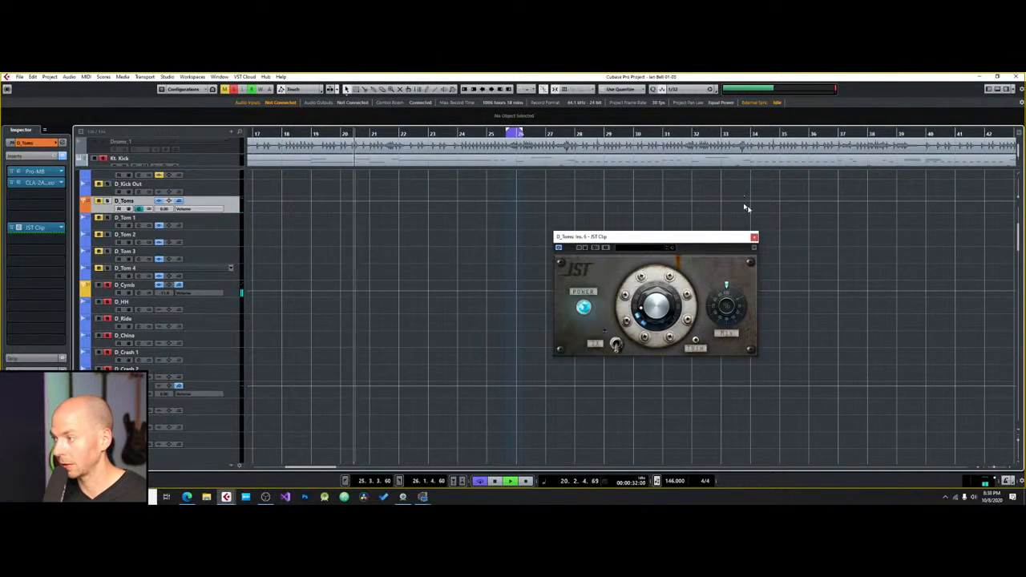
left_click(754, 237)
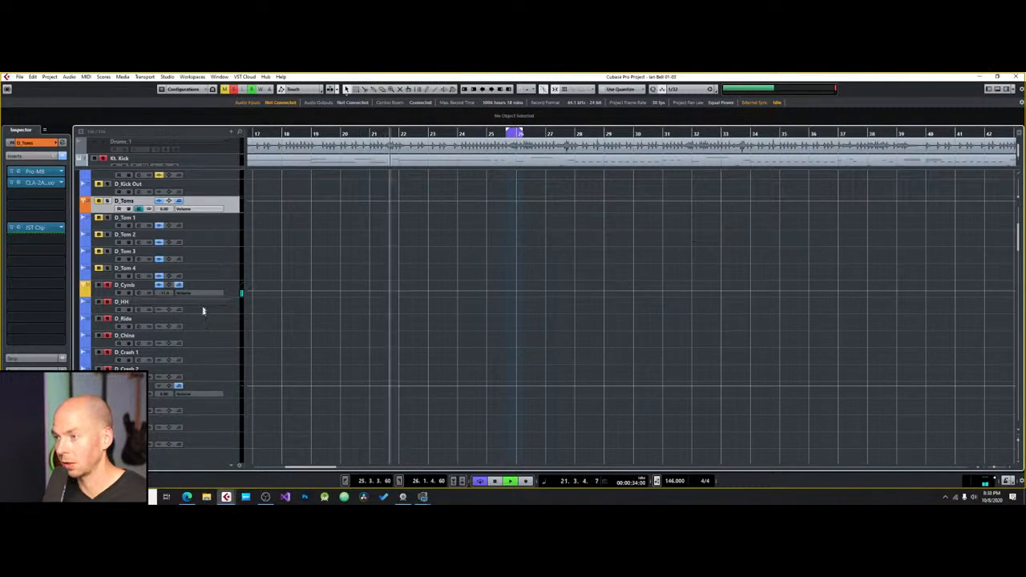
Step: Insert the L1 limiter Stereo in the first insert slot of the D_Cymb group
left_click(230, 290)
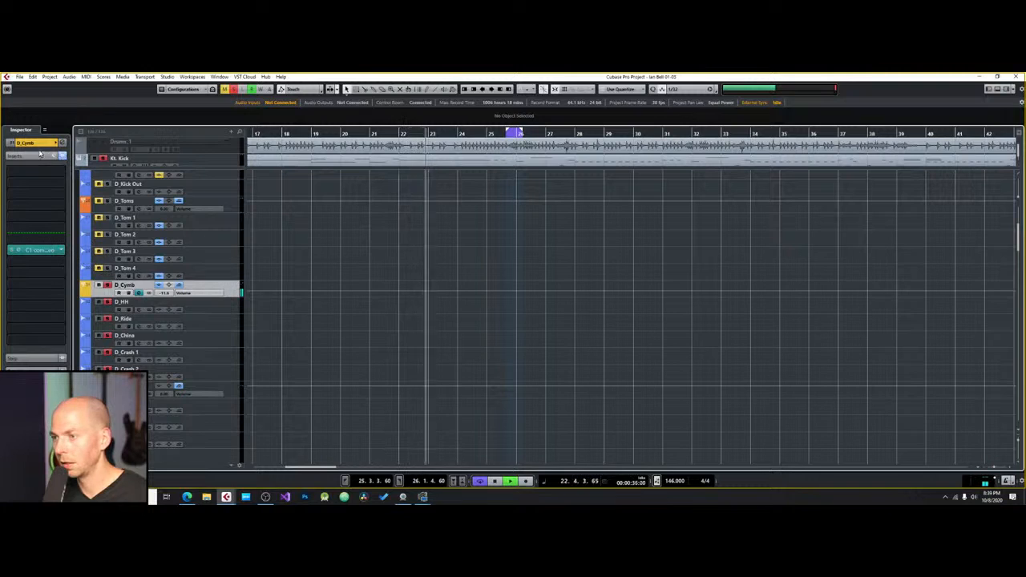
left_click(47, 178)
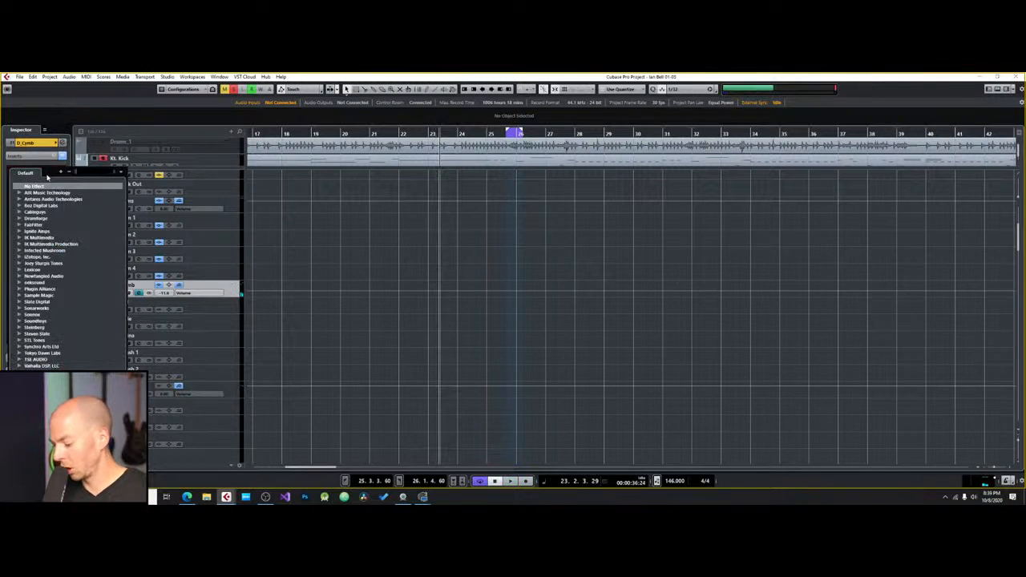
type("l1")
left_click(72, 207)
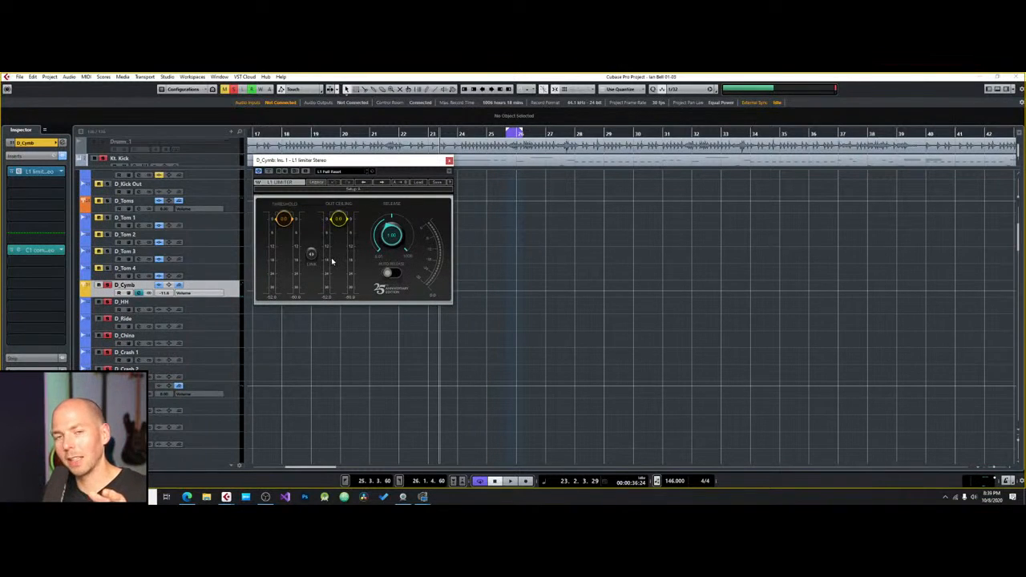
Step: Lower the L1 limiter's linked threshold and output ceiling together to about -14 dB while the cymbals play
key("space")
left_click_drag(311, 256, 311, 279)
key("space")
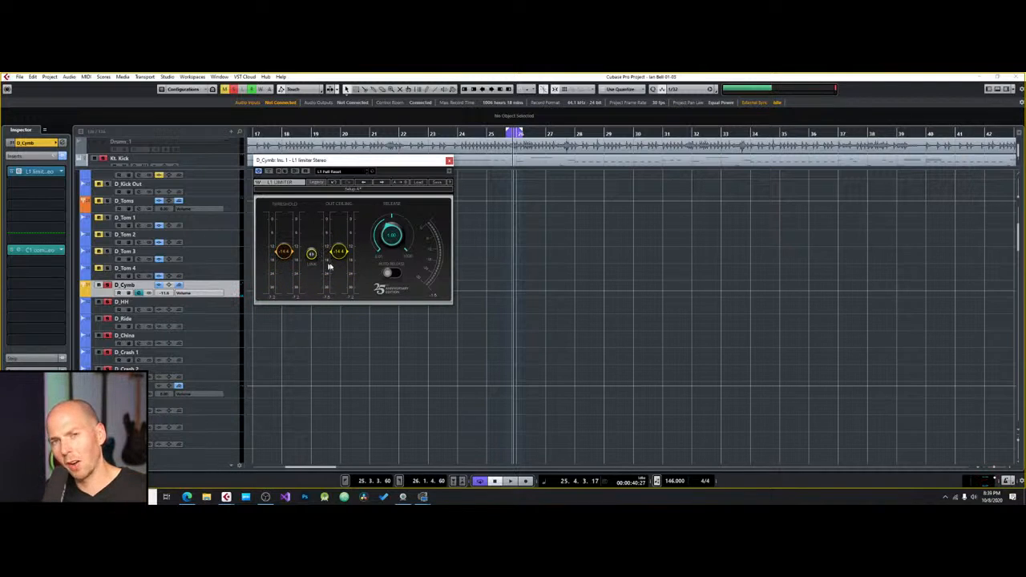
Step: Recheck the limited cymbals in playback and raise the L1 output ceiling slightly above the threshold
key("space")
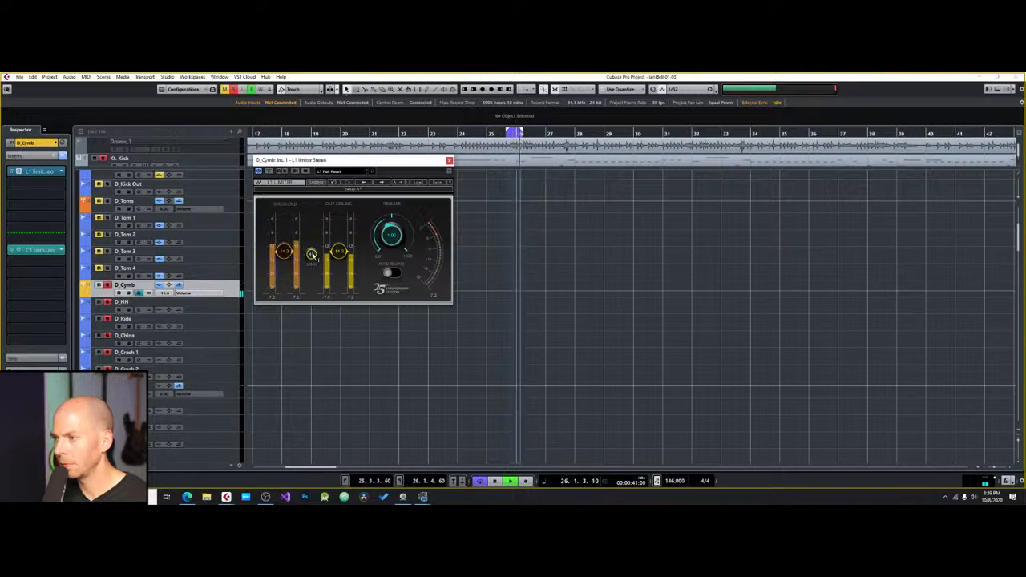
key("space")
scroll(354, 254, "up", 5)
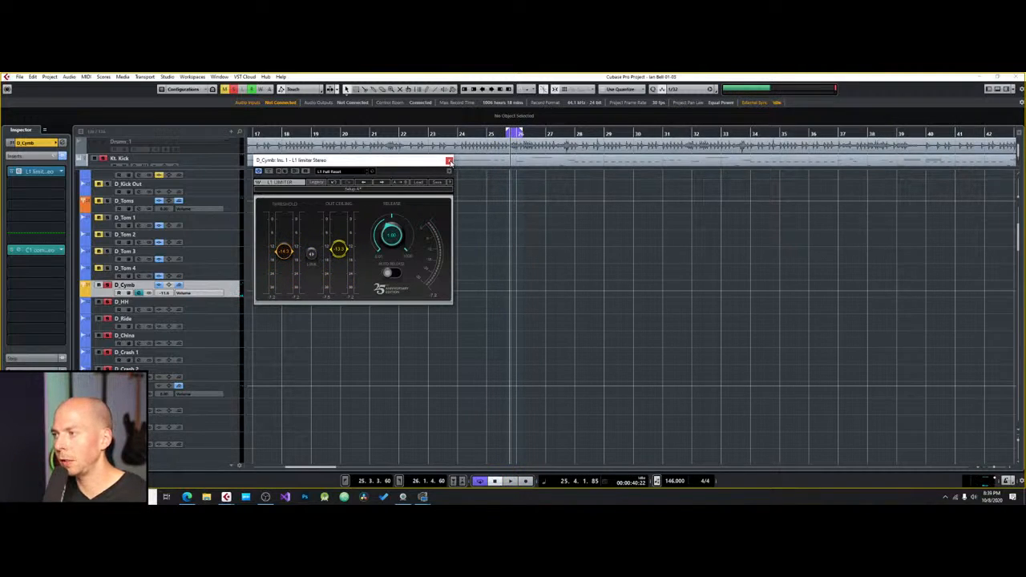
Step: Close the L1 limiter editor and open the C1 comp Stereo editor on the D_Cymb group, clear of the track list
left_click(450, 161)
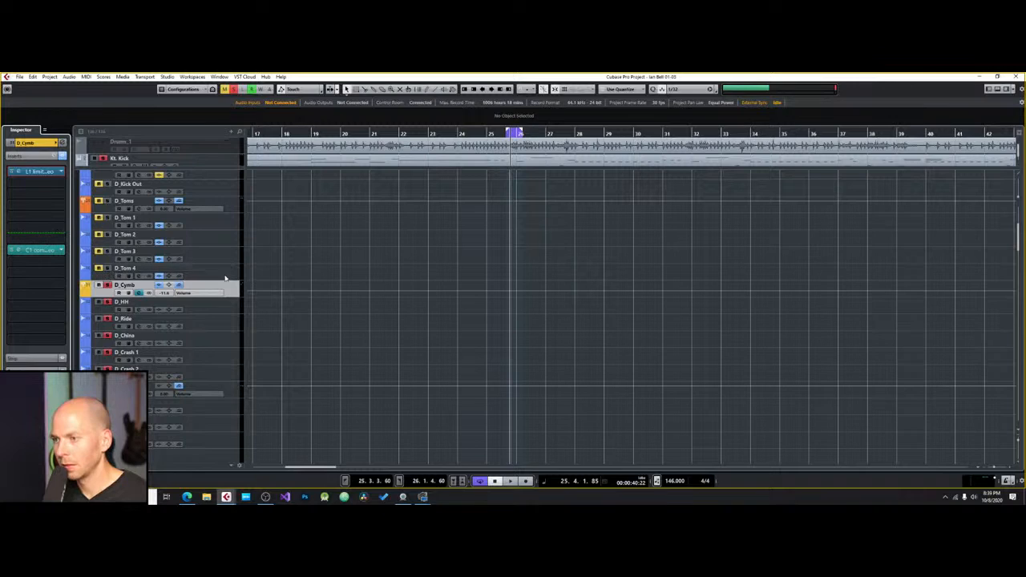
left_click(32, 250)
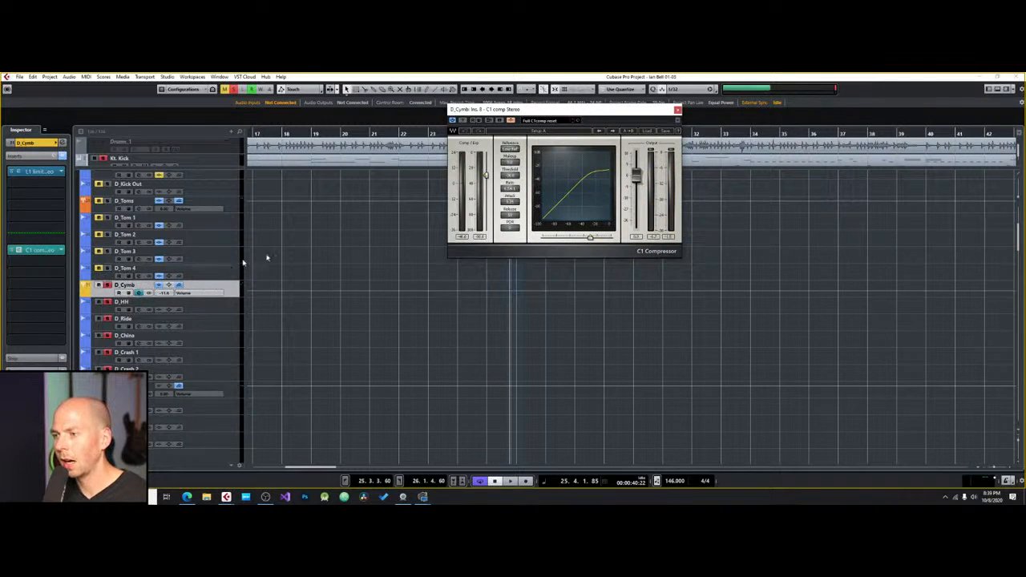
left_click_drag(521, 113, 619, 167)
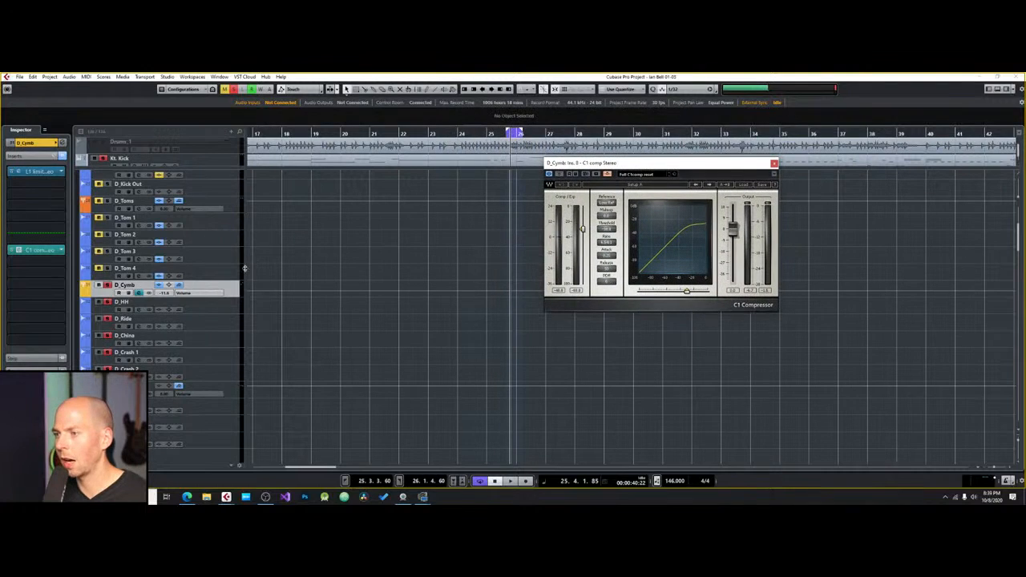
Step: Add a send from the D_Kick group to the side-chain of D_Cymb's C1 comp Stereo
scroll(275, 270, "up", 5)
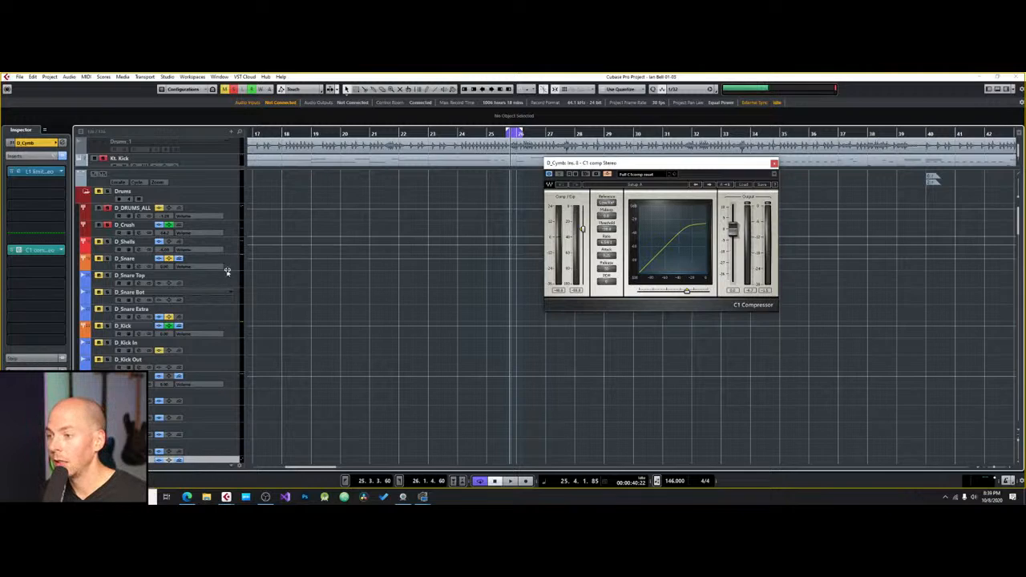
left_click(223, 327)
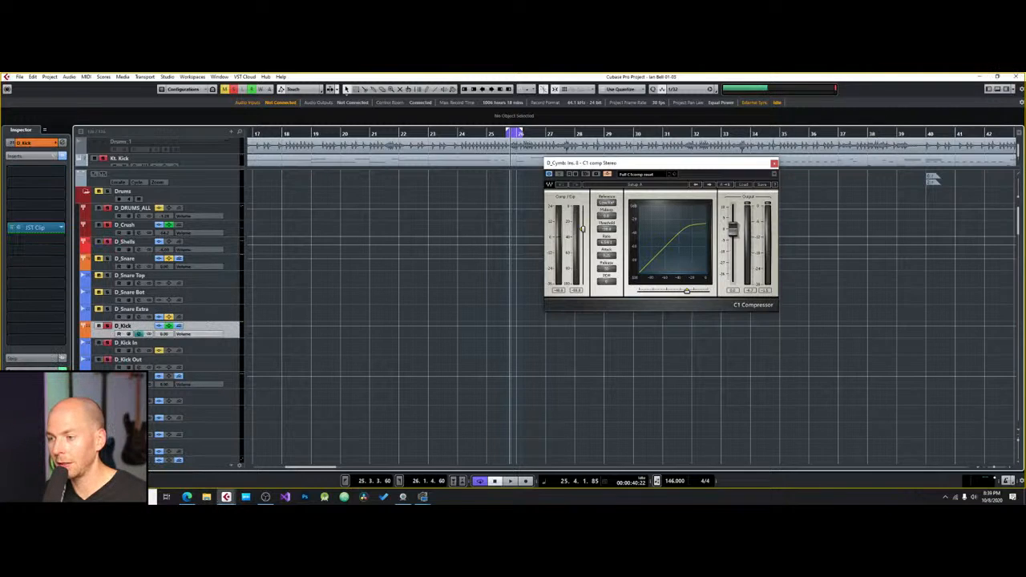
left_click(32, 385)
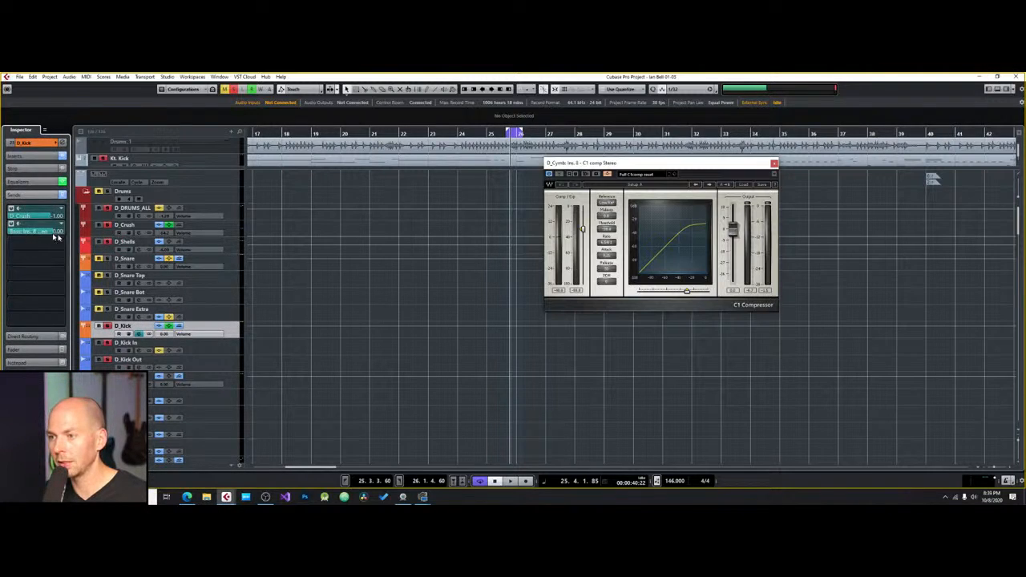
left_click(48, 233)
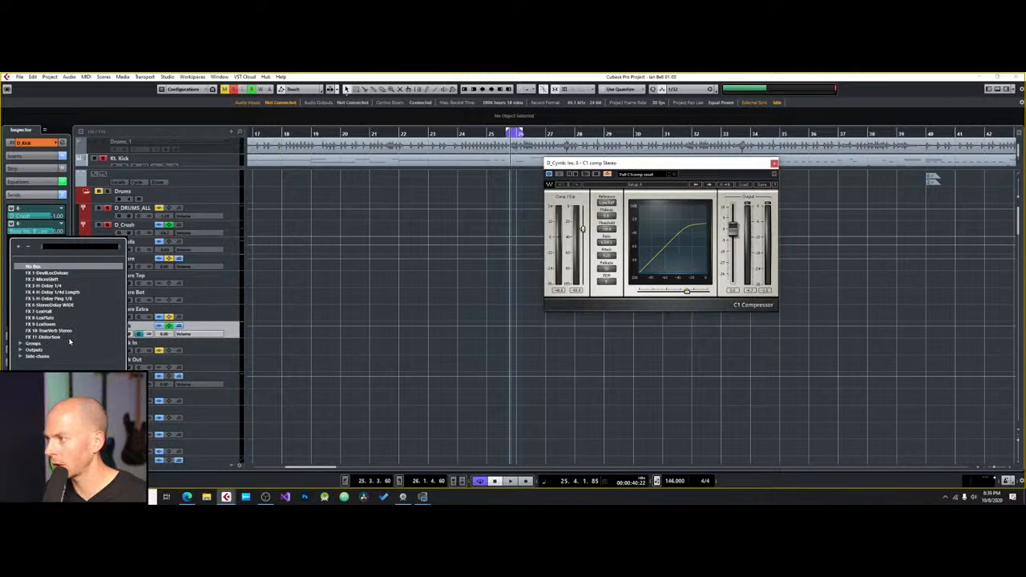
left_click(20, 356)
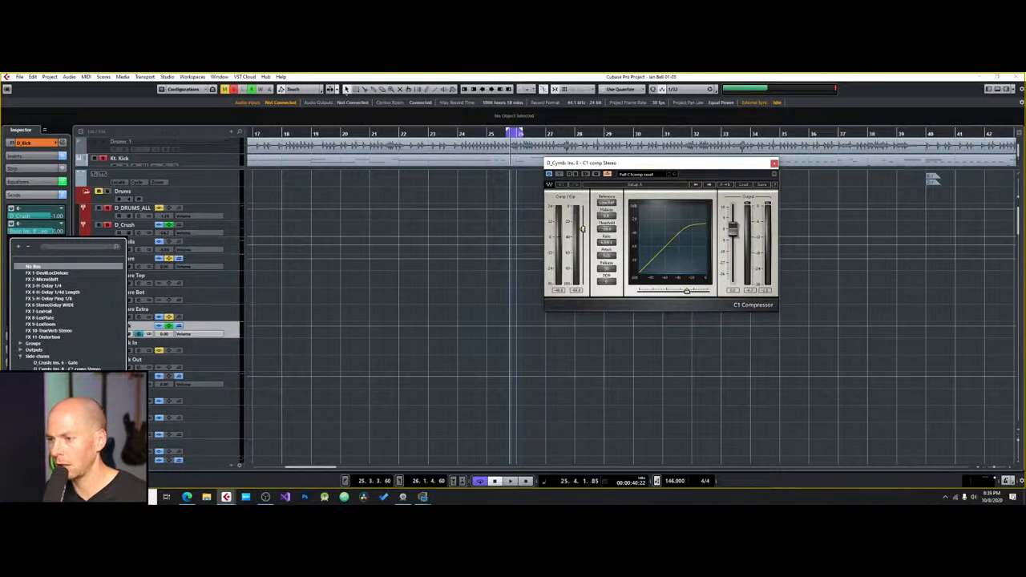
left_click(64, 369)
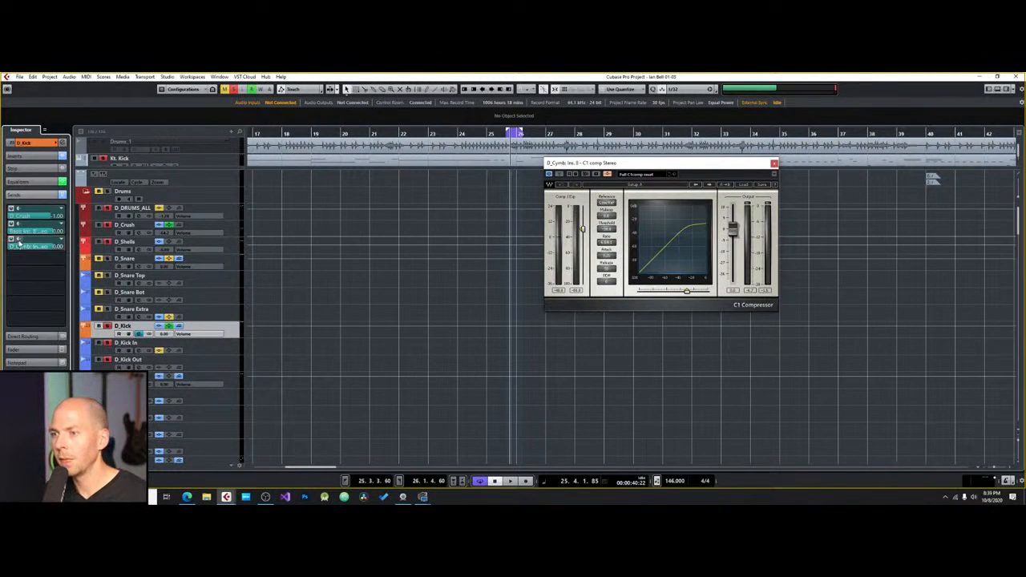
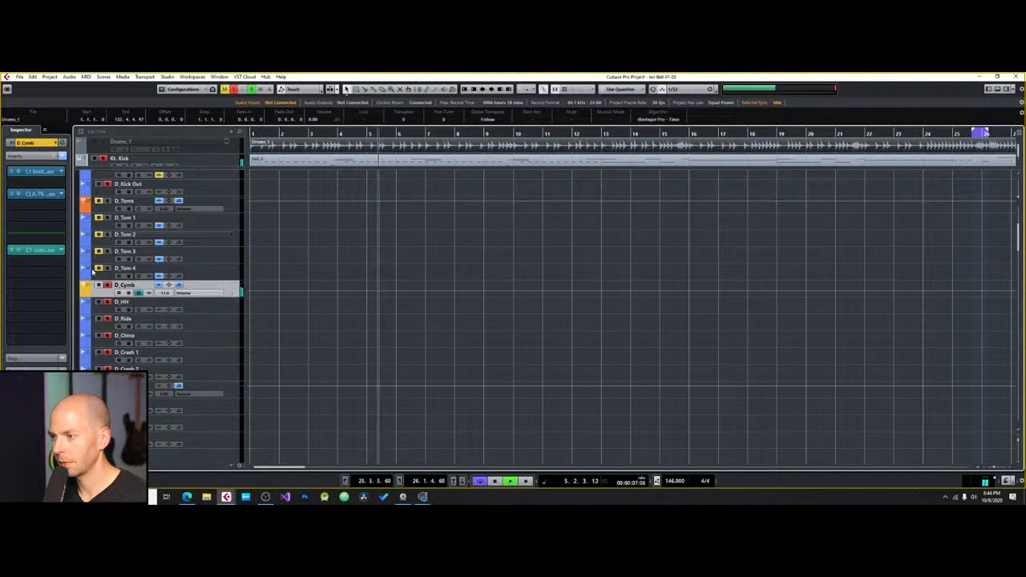
Step: Raise the threshold of D_Cymb's C1 compressor slightly, check it in playback and close its editor
key("space")
left_click(19, 251)
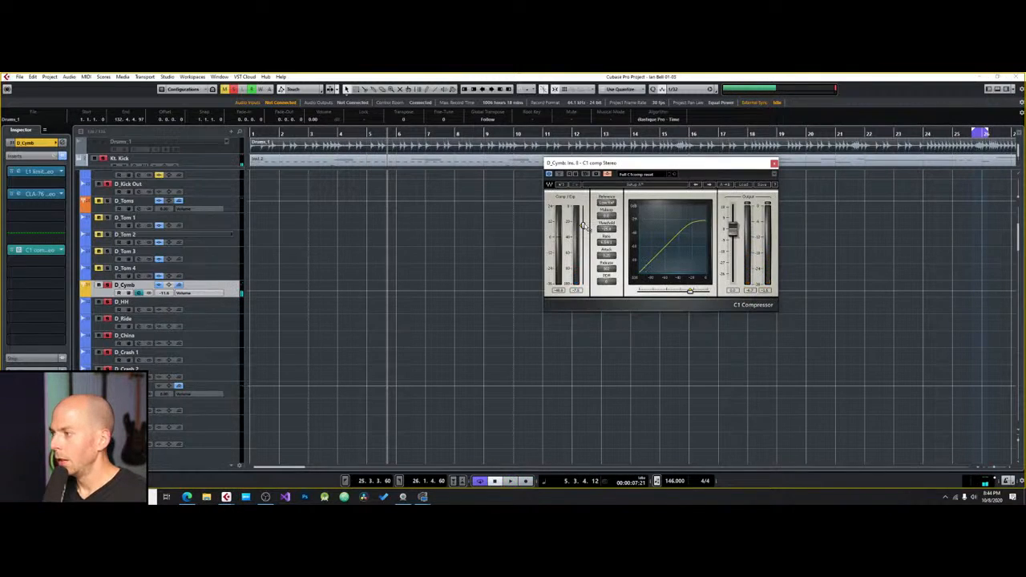
key("space")
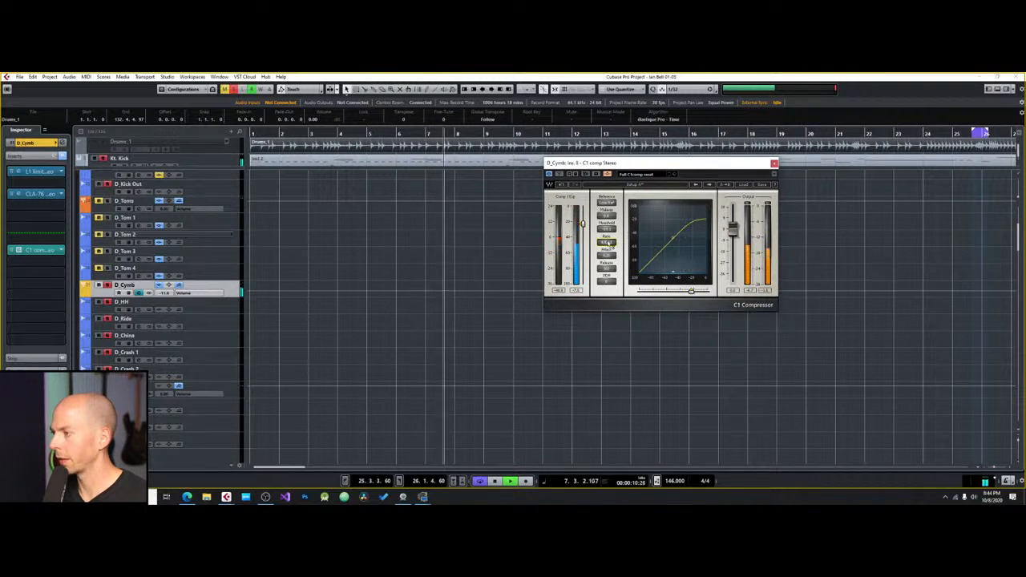
left_click(773, 164)
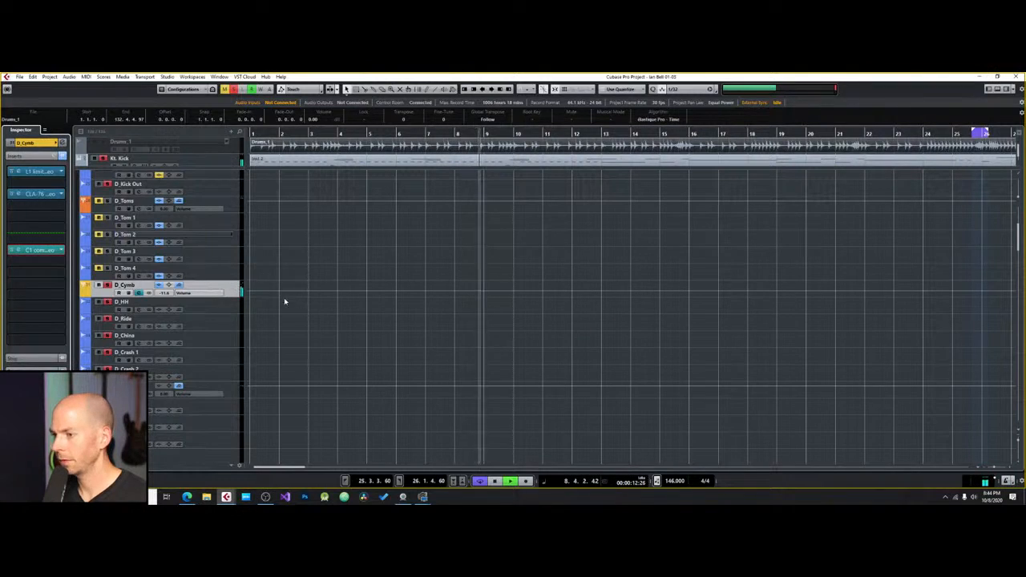
key("space")
left_click(228, 302)
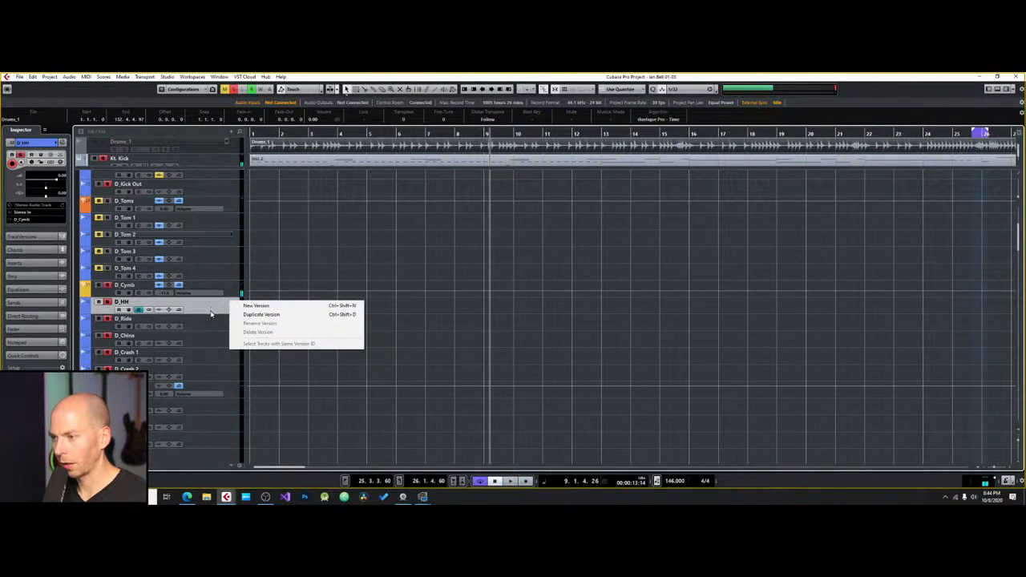
left_click(211, 314)
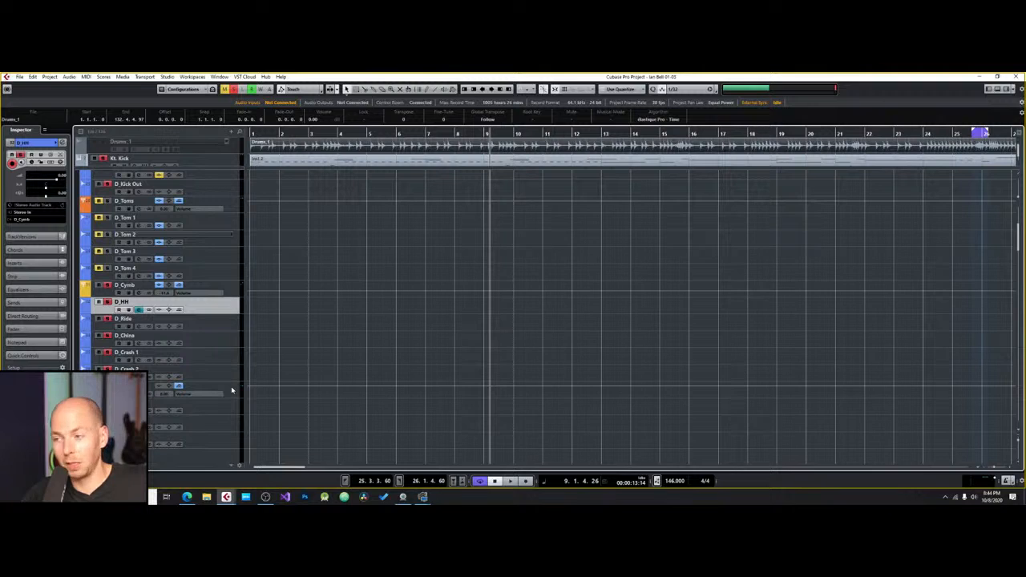
Step: Solo the D_Room group and insert DevilLocDeluxe in its second insert slot
left_click(233, 392)
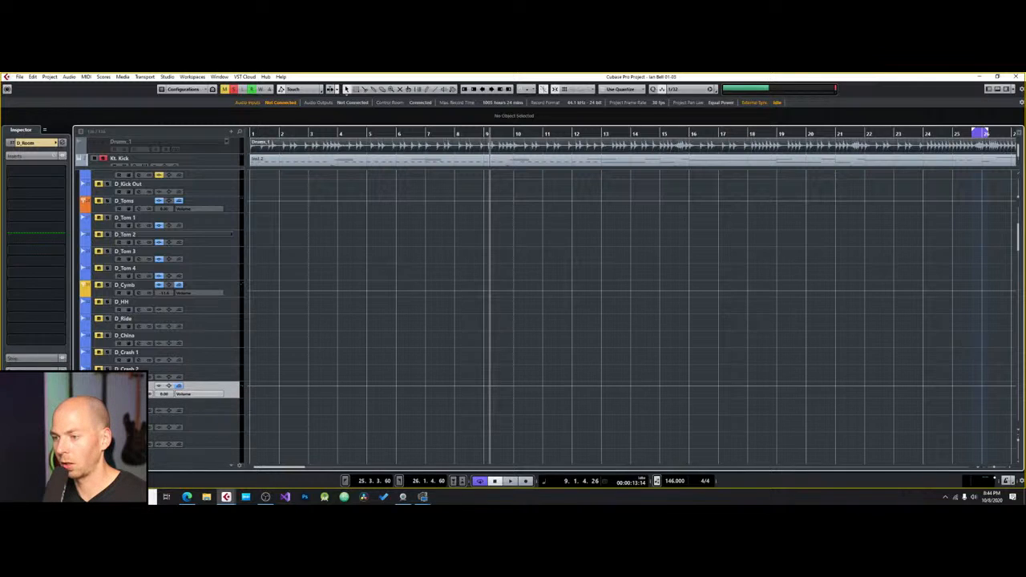
left_click(33, 385)
left_click(11, 142)
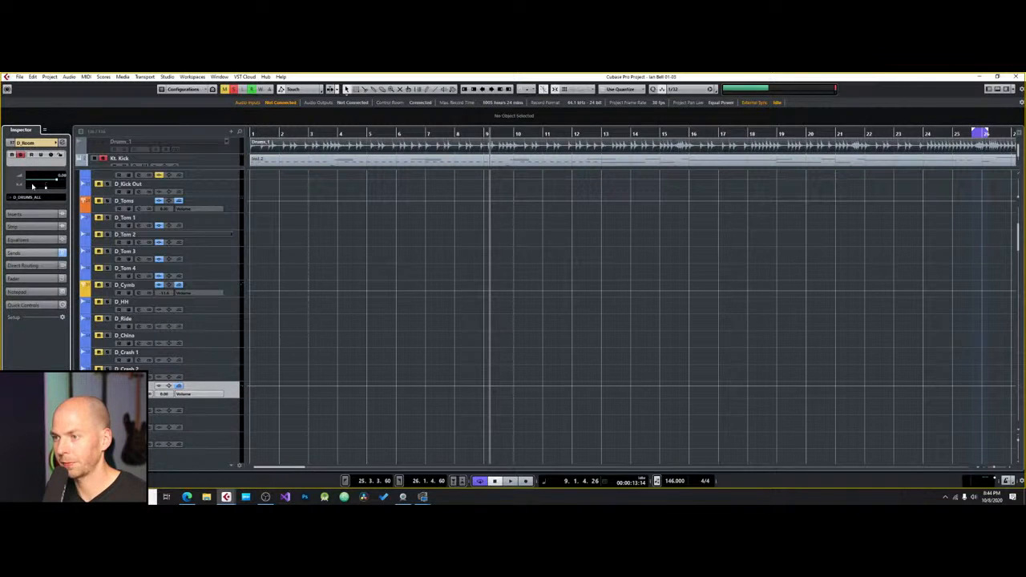
left_click(36, 214)
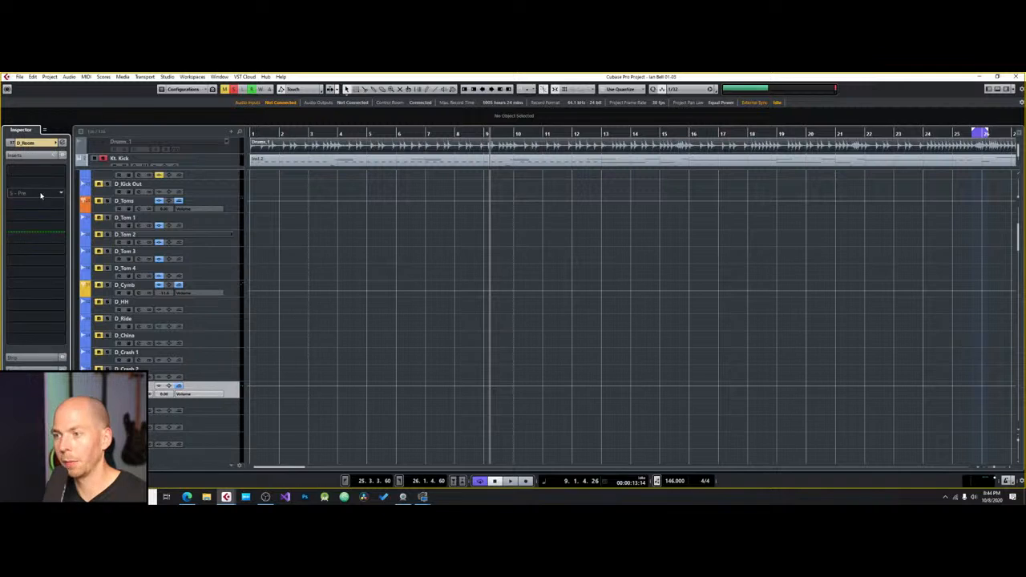
left_click(44, 186)
type("dev")
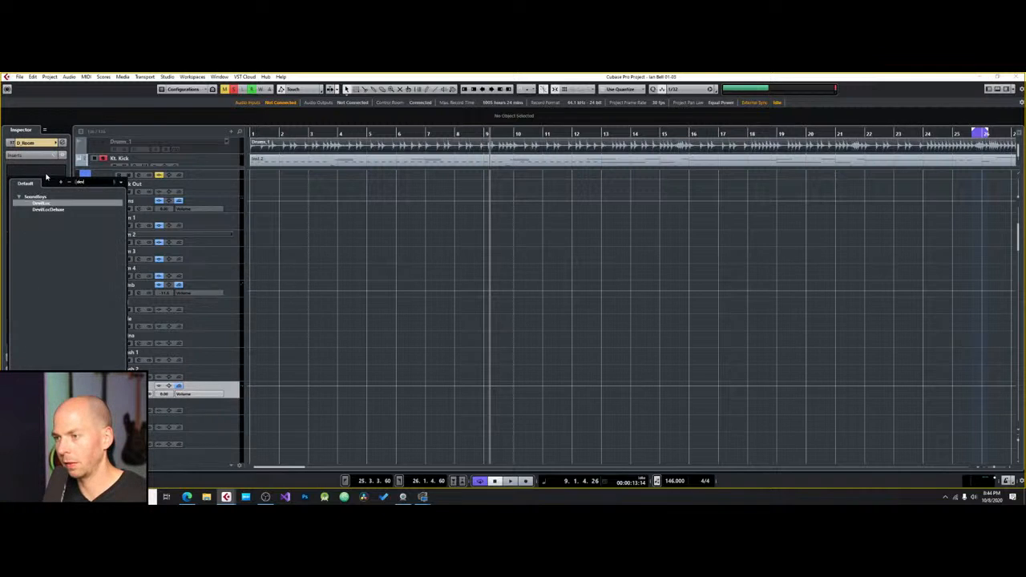
left_click(46, 210)
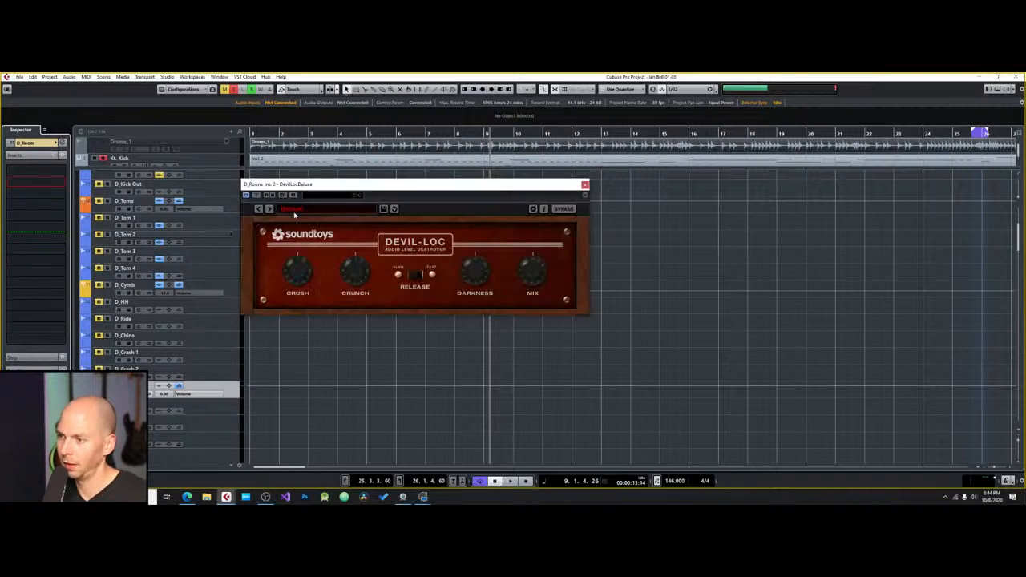
left_click_drag(365, 189, 510, 181)
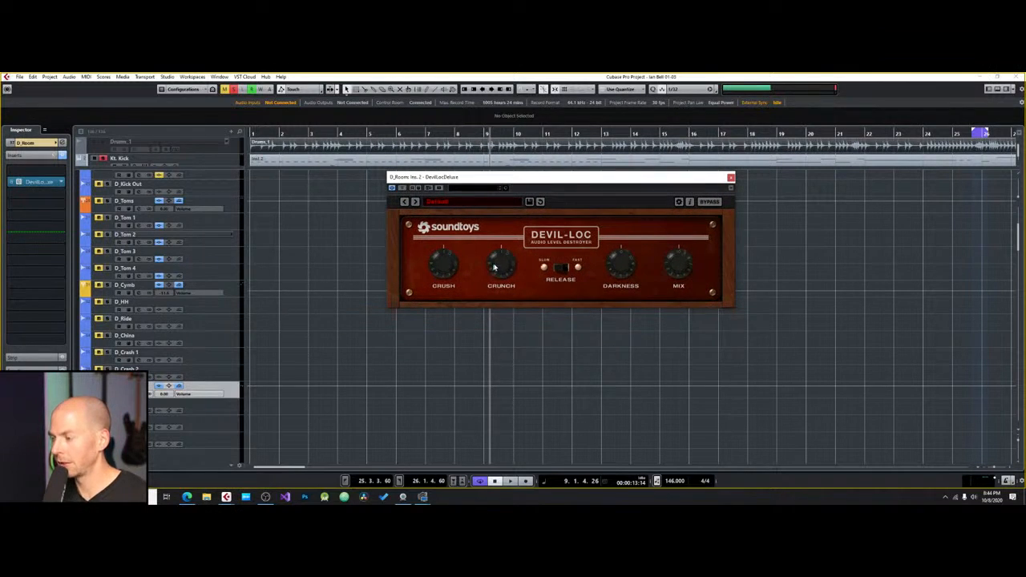
Step: Audition the D_Room group through Devil-Loc in playback and close the plug-in editor
key("space")
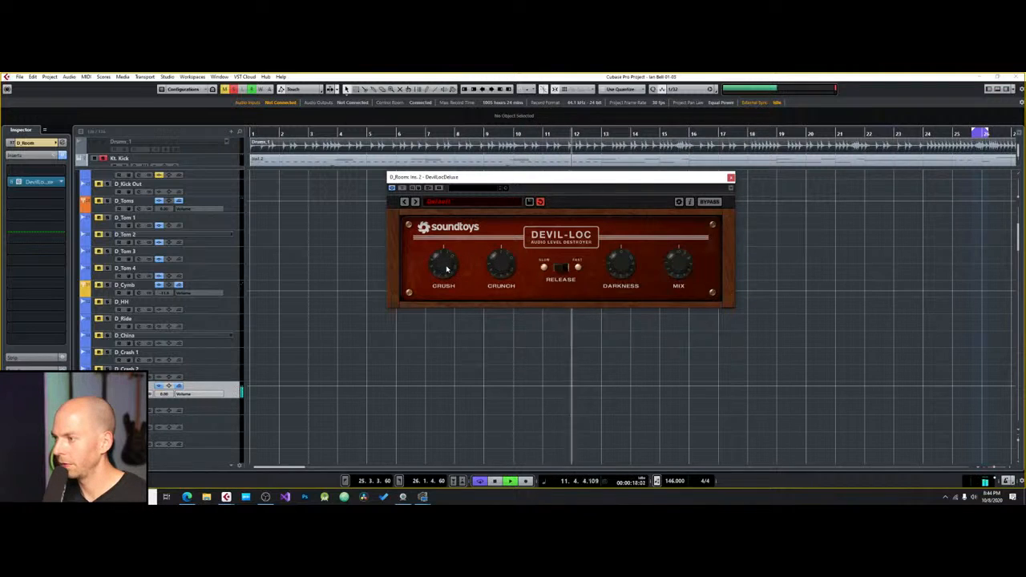
key("space")
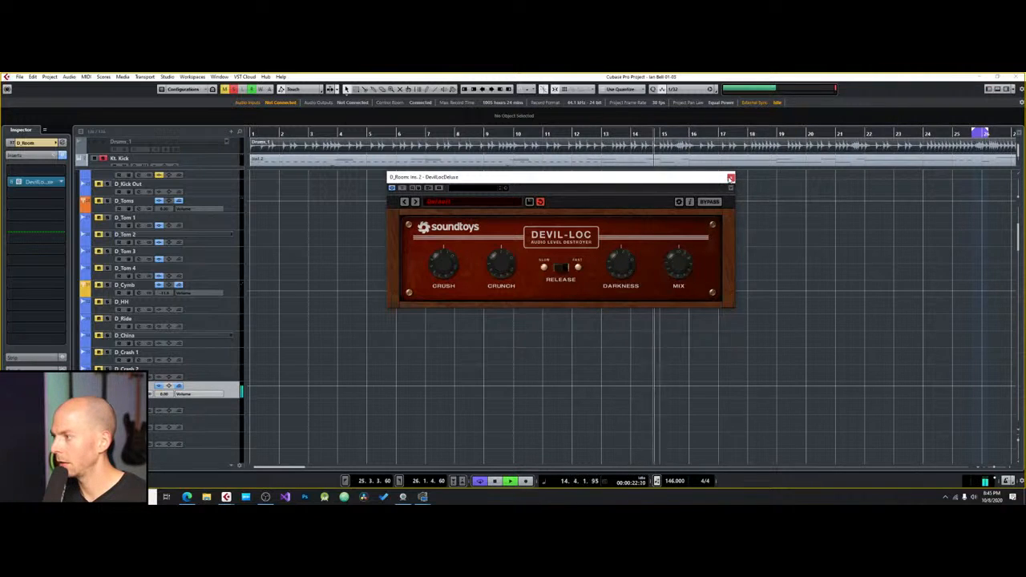
left_click(731, 177)
key("space")
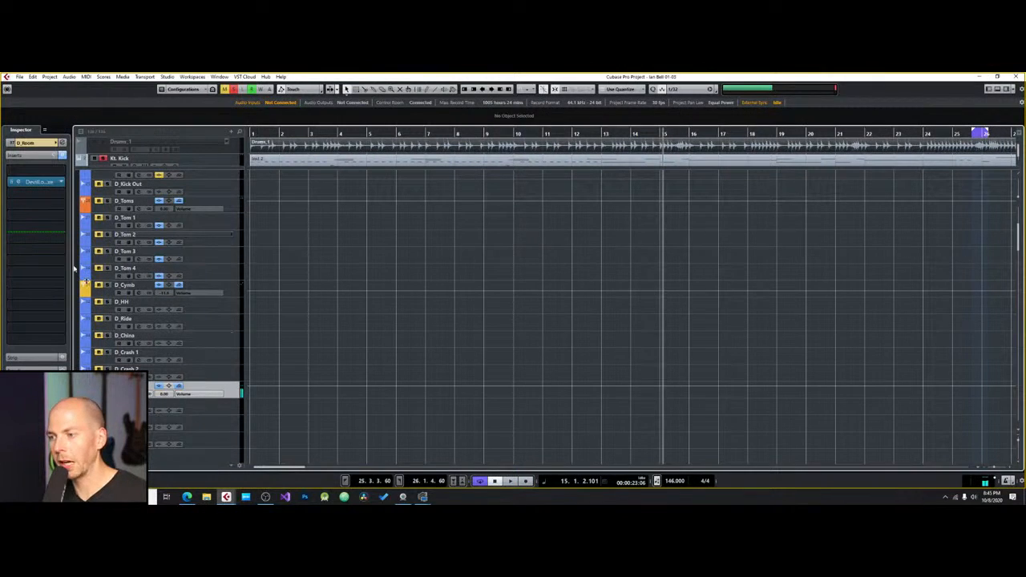
Step: In D_Room's channel equalizer, switch off the low cut and set band 1 to -14.8 dB at about 91 Hz
left_click(34, 357)
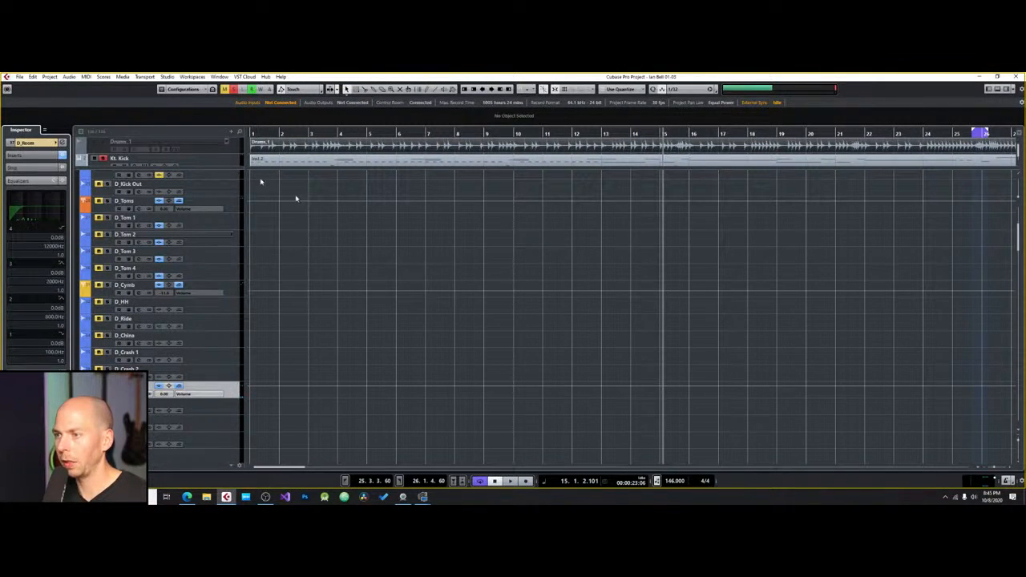
left_click(61, 144)
left_click_drag(651, 150, 614, 233)
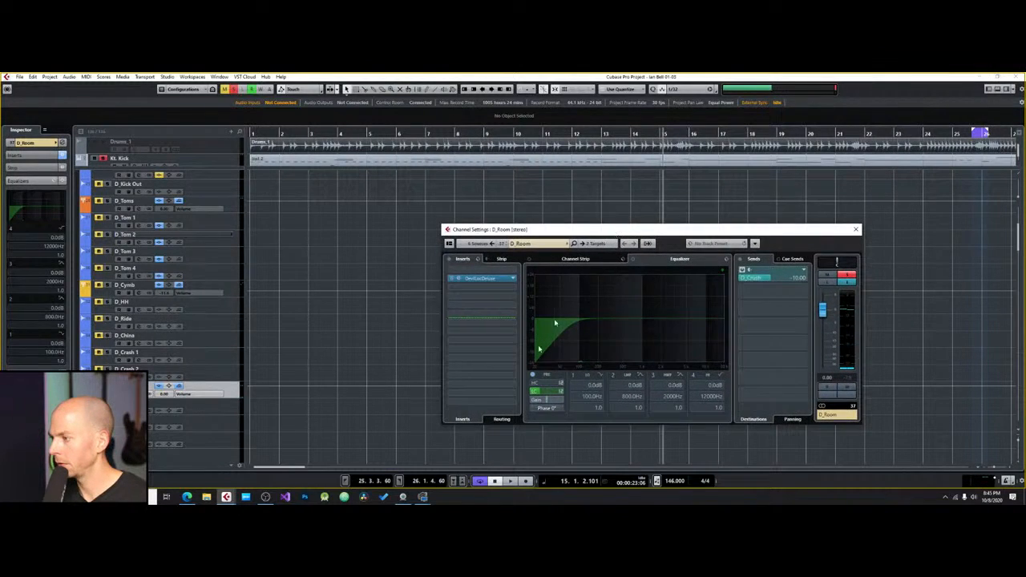
left_click(533, 392)
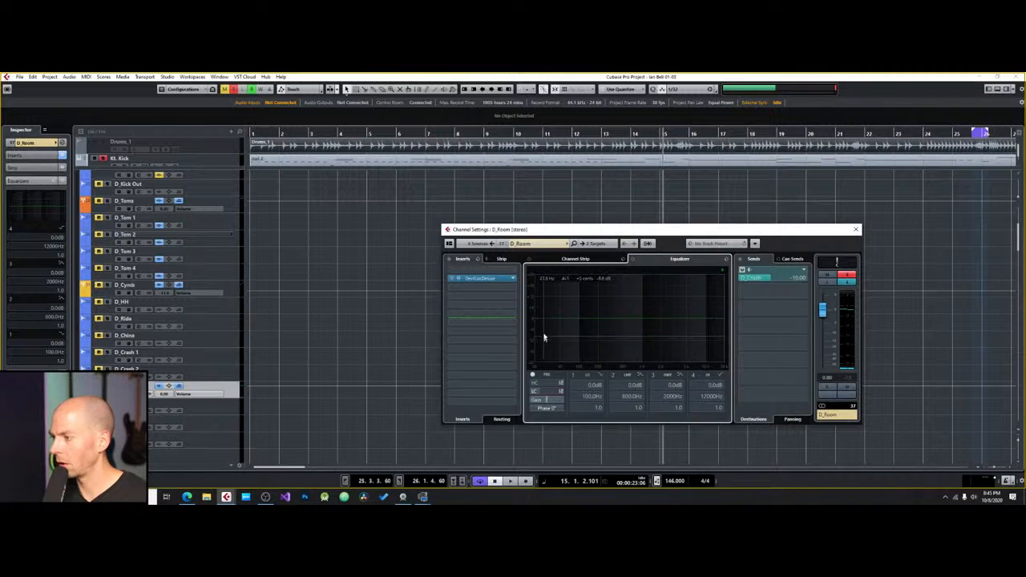
left_click_drag(541, 323, 577, 349)
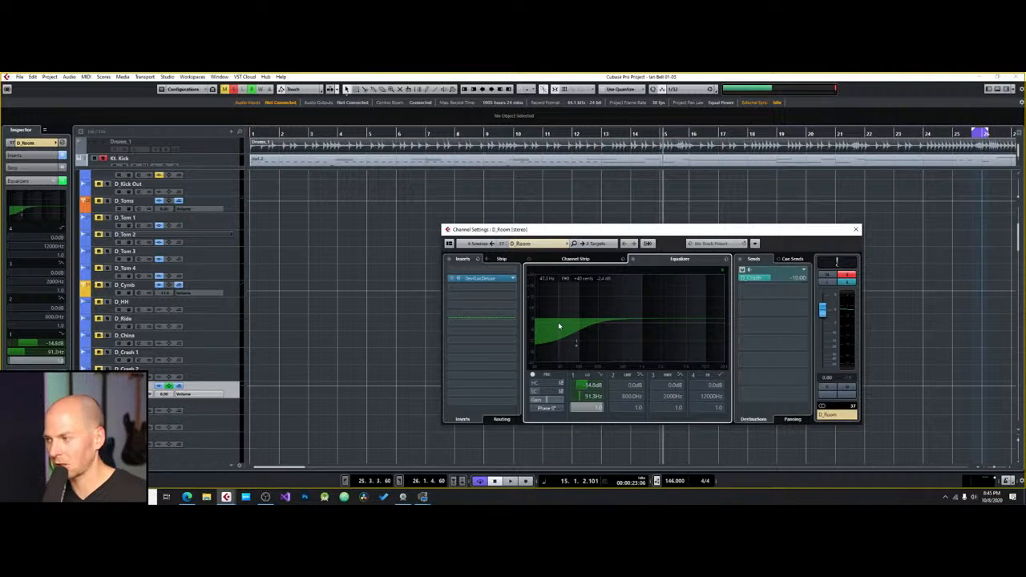
Step: Cut D_Room's EQ by 5.7 dB near 436 Hz, 6.8 dB near 3.5 kHz and 13.5 dB near 10.4 kHz during playback
key("space")
left_click_drag(639, 319, 677, 327)
key("space")
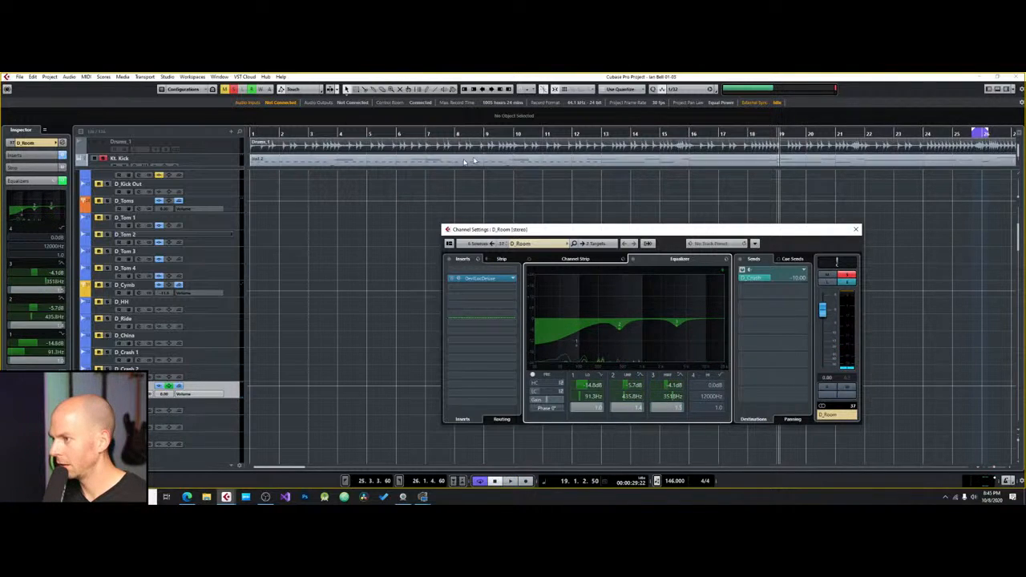
left_click_drag(678, 328, 707, 347)
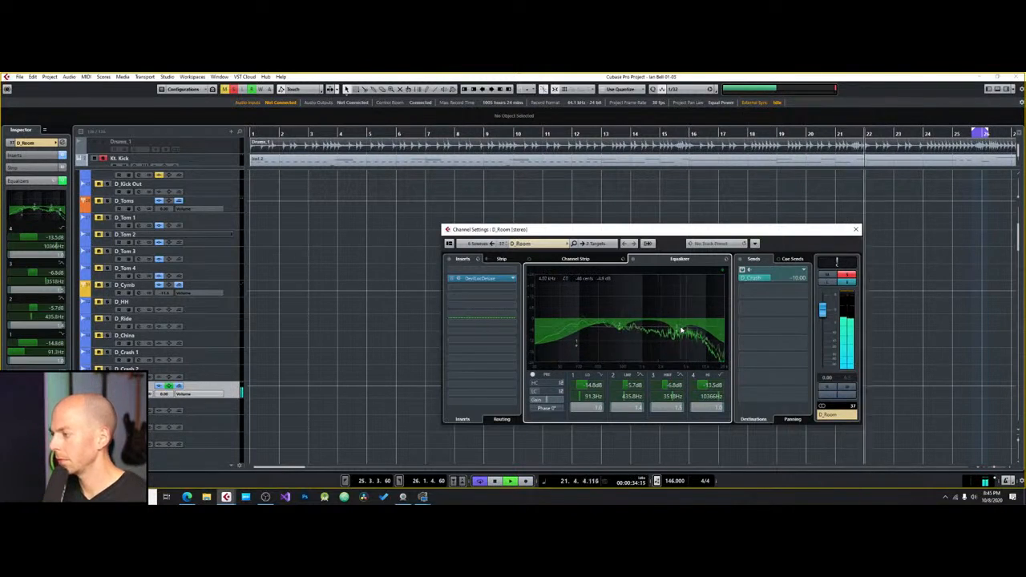
Step: Reshape D_Room's EQ band 1 into a resonant low cut of -23.8 dB at 65.3 Hz with a Q of 11.4
left_click_drag(576, 342, 584, 364)
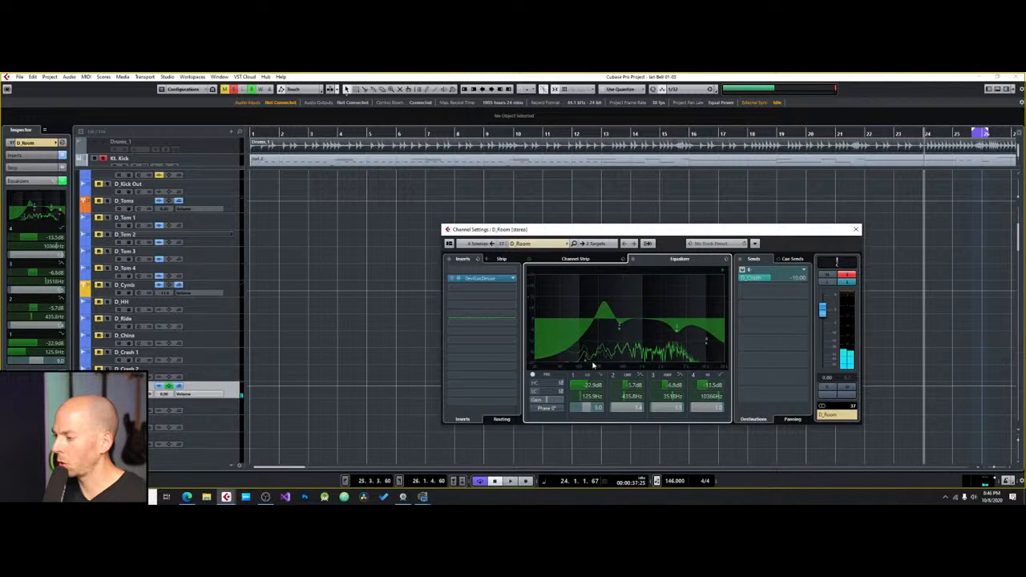
left_click_drag(585, 360, 610, 368)
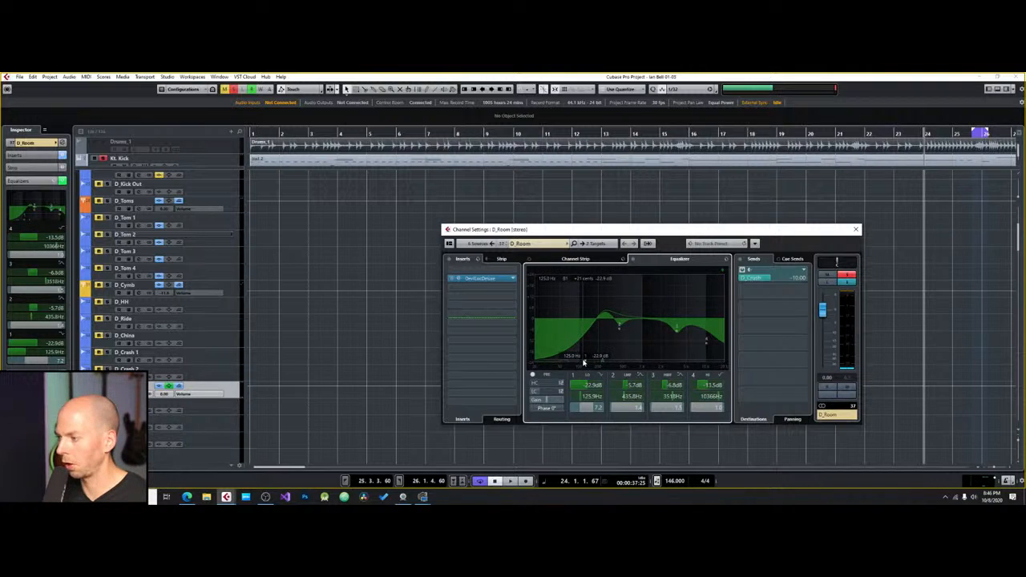
left_click_drag(574, 363, 572, 367)
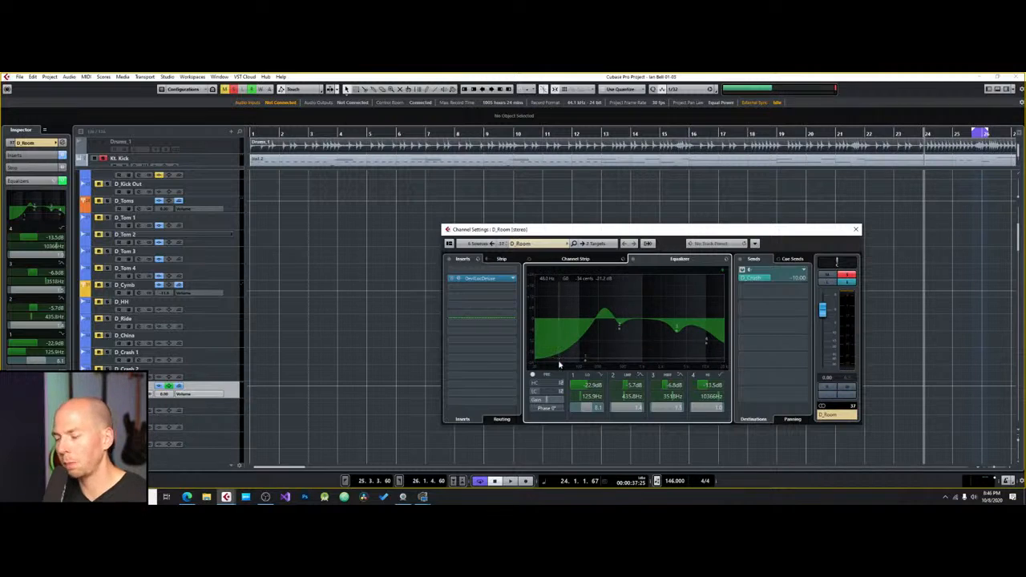
left_click_drag(586, 361, 541, 363)
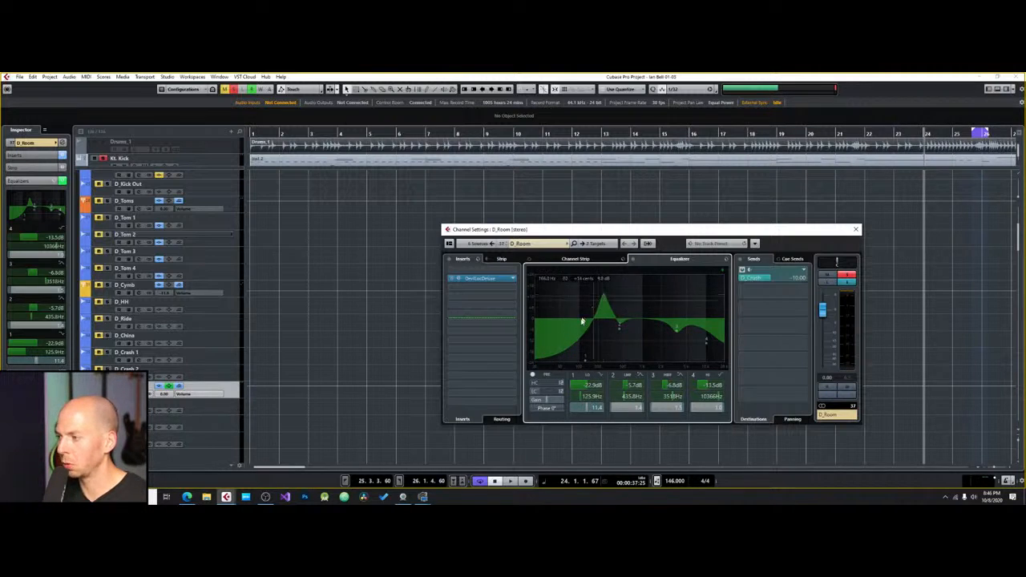
mouse_move(585, 363)
left_mouse_down()
mouse_move(596, 359)
mouse_move(568, 366)
left_mouse_up()
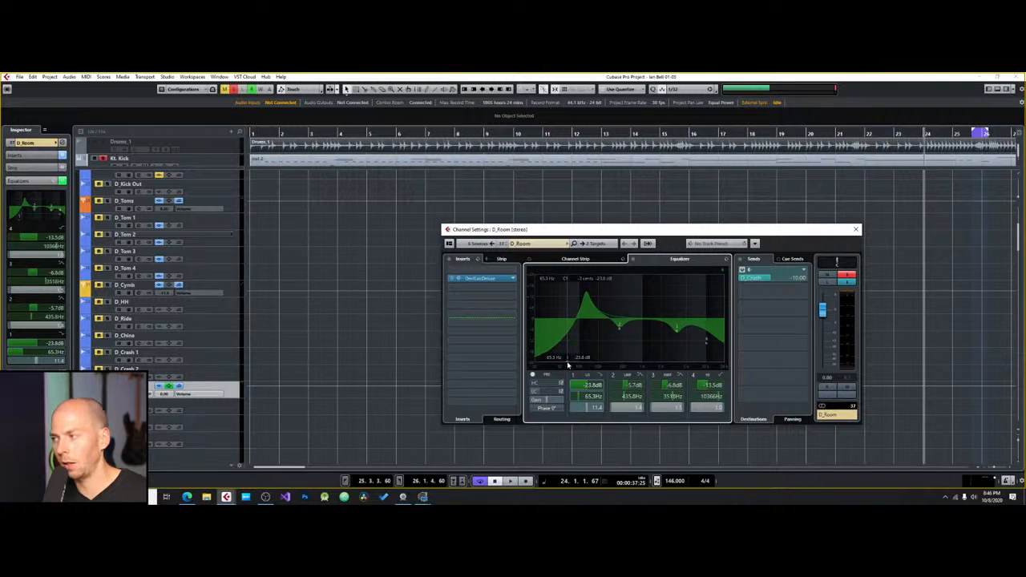
Step: Reshape D_Room's EQ band 1 into a smooth low cut of -23.1 dB at 131.6 Hz, audition it and close the channel settings
left_click_drag(567, 366, 575, 366)
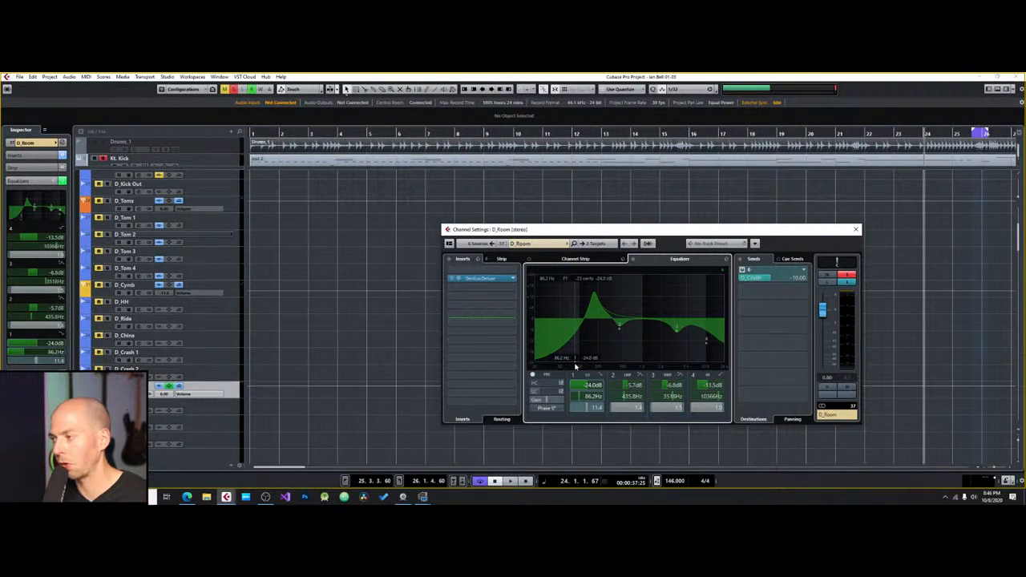
left_click_drag(574, 366, 591, 367)
key("space")
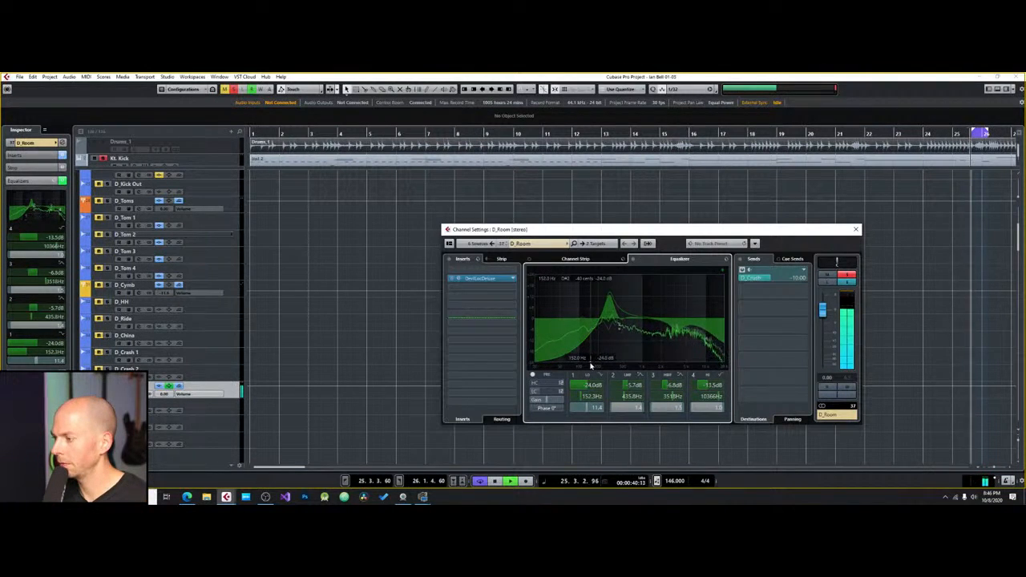
mouse_move(597, 365)
left_mouse_down()
mouse_move(536, 373)
mouse_move(585, 374)
left_mouse_up()
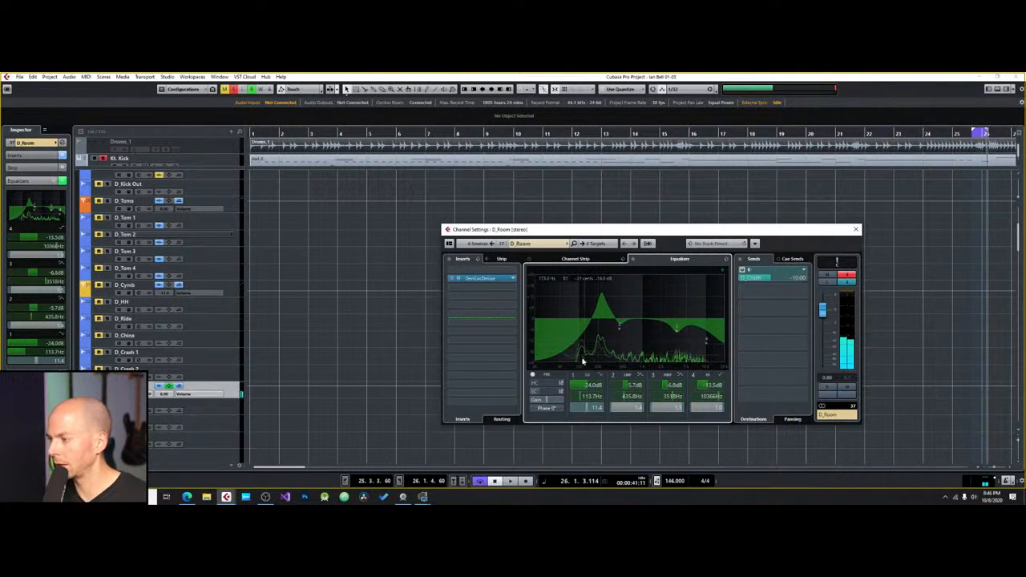
left_click_drag(586, 364, 588, 365)
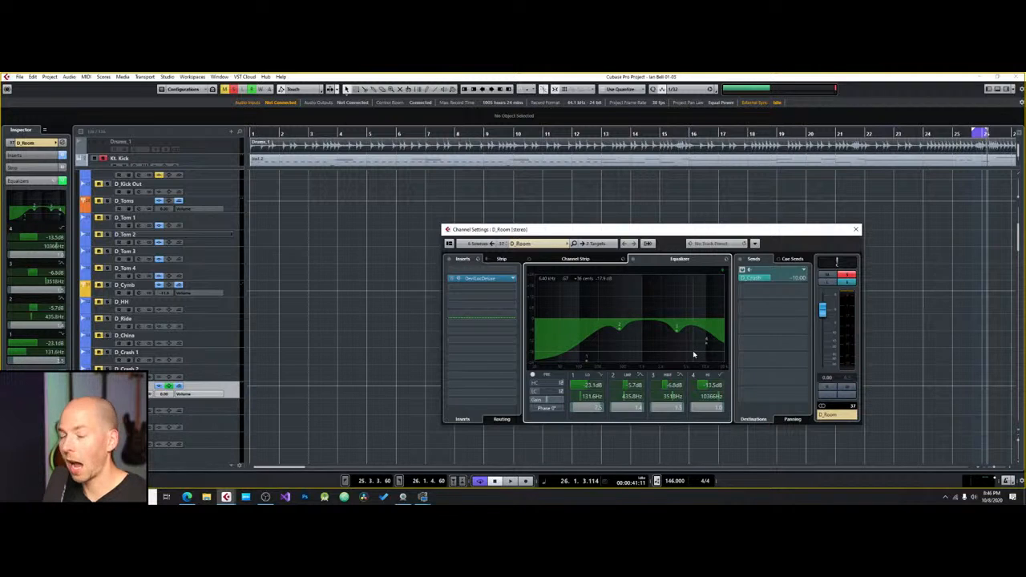
key("space")
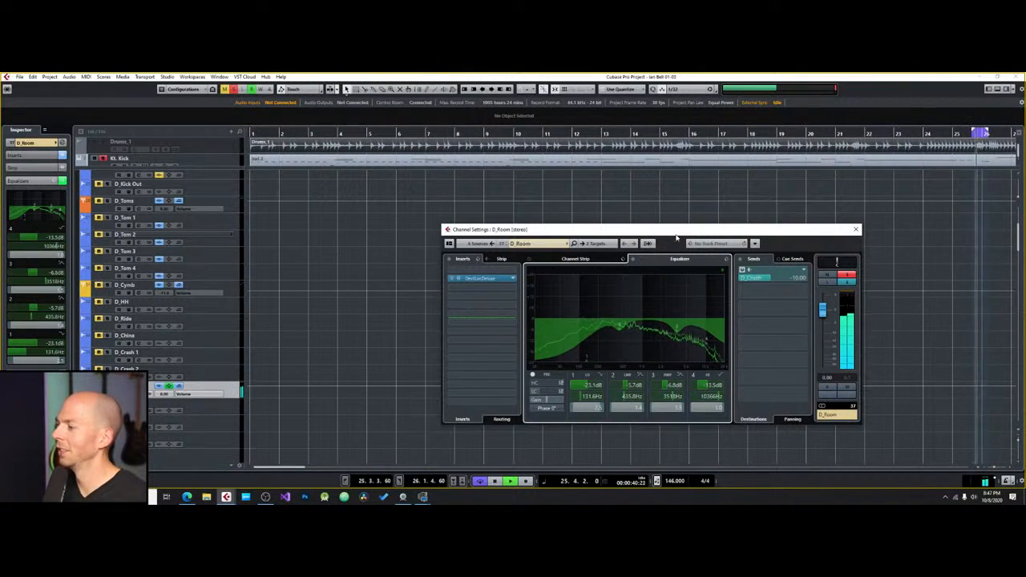
left_click(855, 229)
key("space")
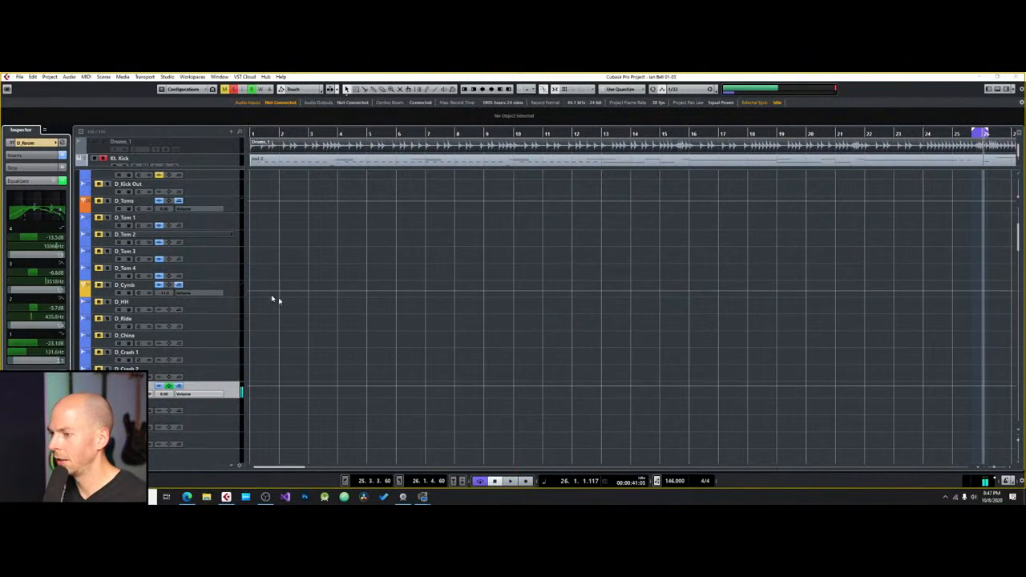
Step: Add the L1 limiter Stereo plug-in to D_Room's fifth insert slot, after Devil-Loc
left_click(24, 155)
left_click(36, 181)
type("l1")
left_click(58, 250)
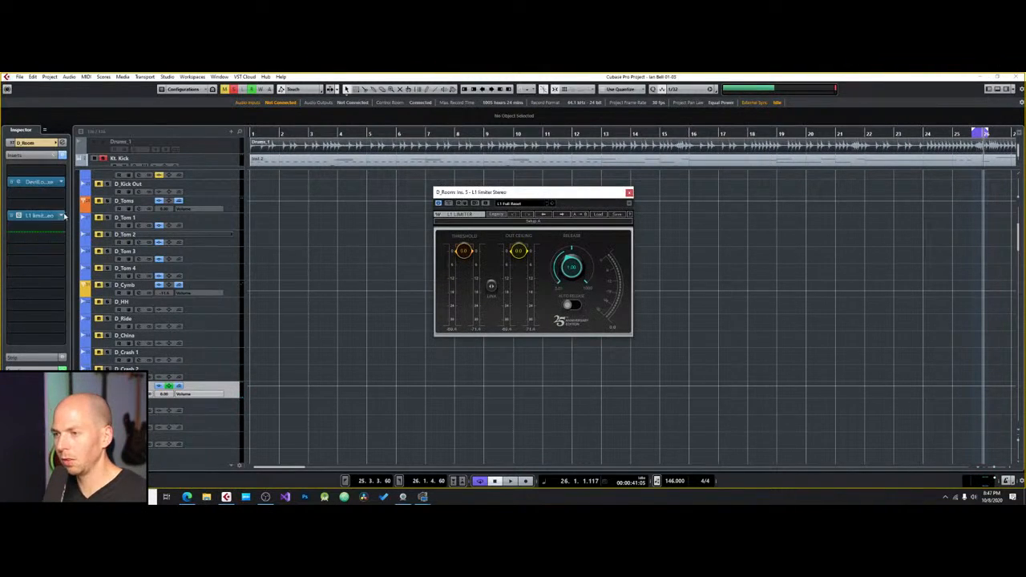
Step: Set D_Room's L1 limiter to a threshold of about -9 dB and an output ceiling of about -6.3 dB during playback, and close it
key("space")
key("space")
left_click_drag(491, 287, 491, 306)
key("space")
left_click_drag(518, 271, 518, 268)
key("space")
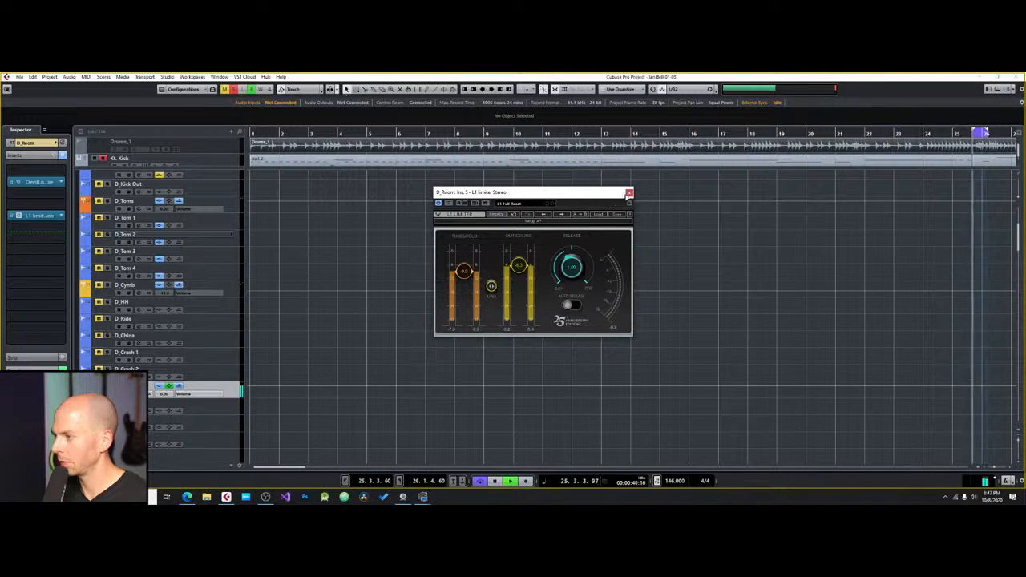
left_click(629, 192)
key("space")
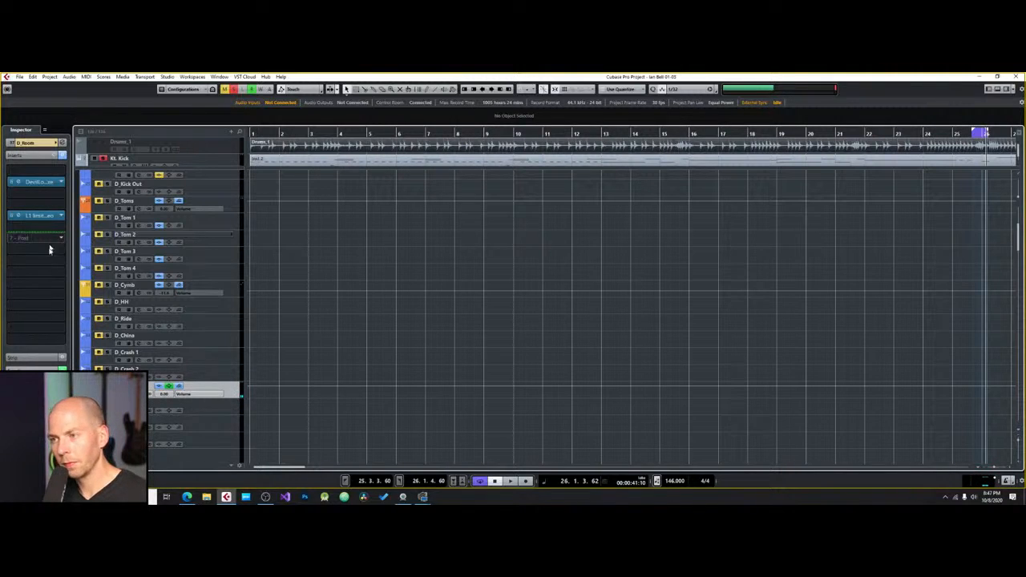
Step: Examine the D_Crush send levels on the D_Room, D_Cymb, D_Toms, D_Kick and D_Snare groups
left_click(41, 383)
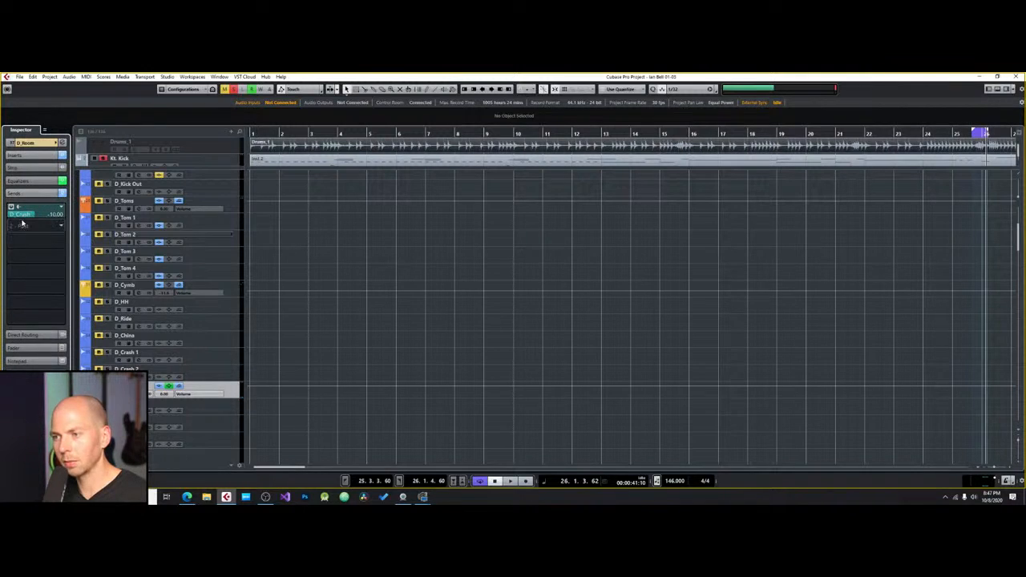
left_click(46, 142)
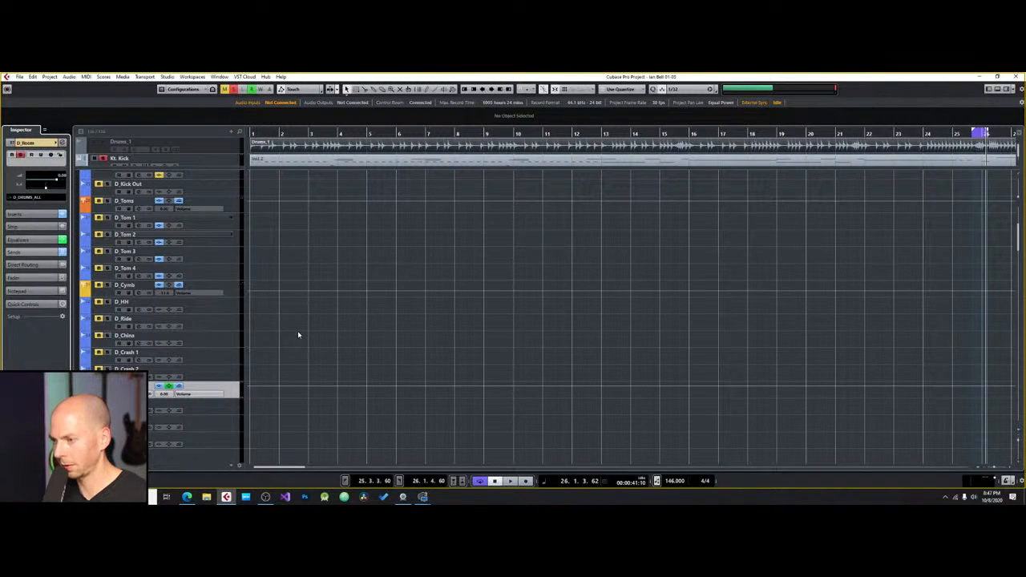
scroll(217, 339, "up", 3)
left_click(230, 346)
left_click(56, 257)
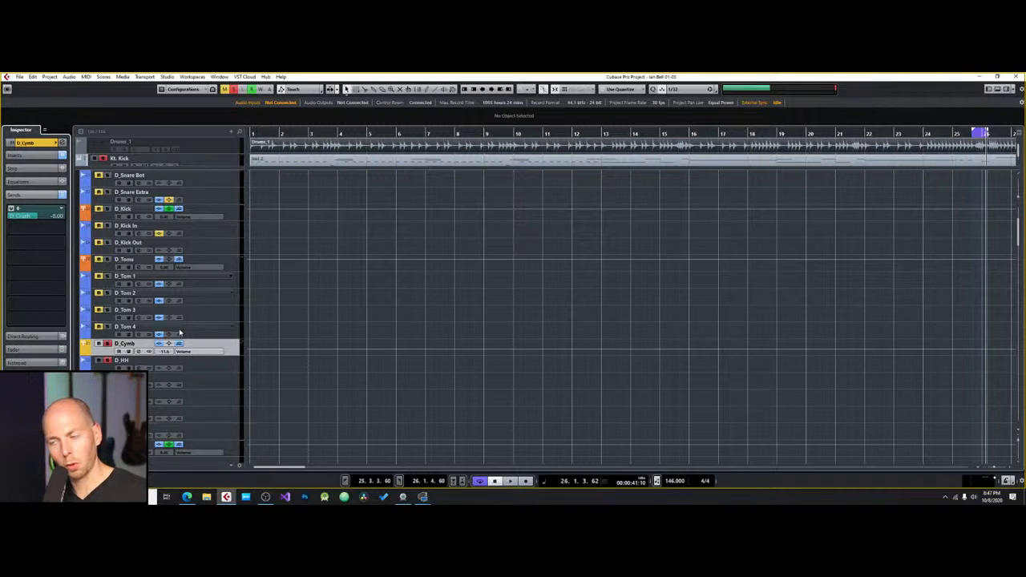
scroll(179, 329, "up", 3)
left_click(220, 321)
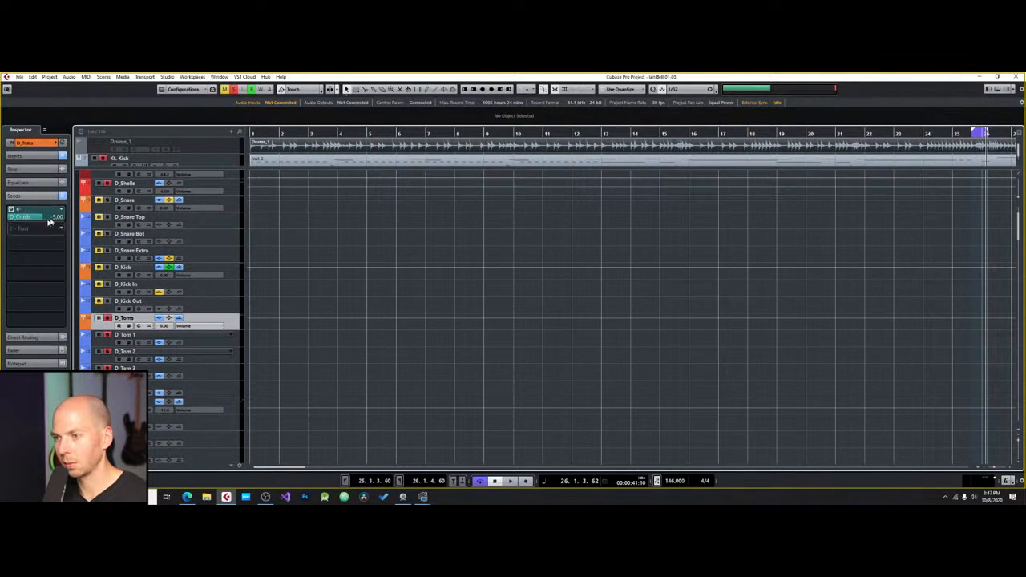
left_click(236, 272)
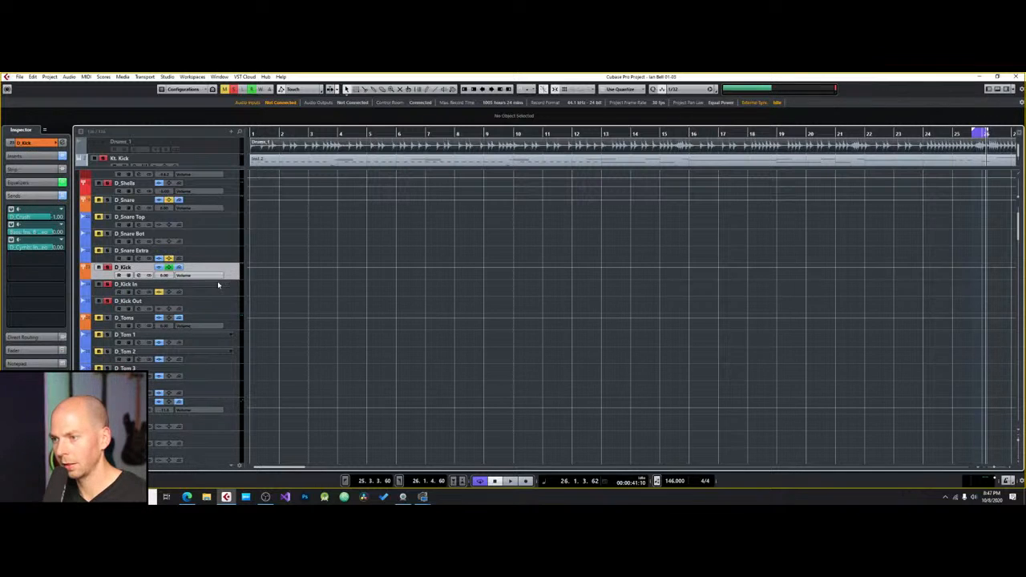
scroll(210, 281, "up", 4)
left_click(226, 259)
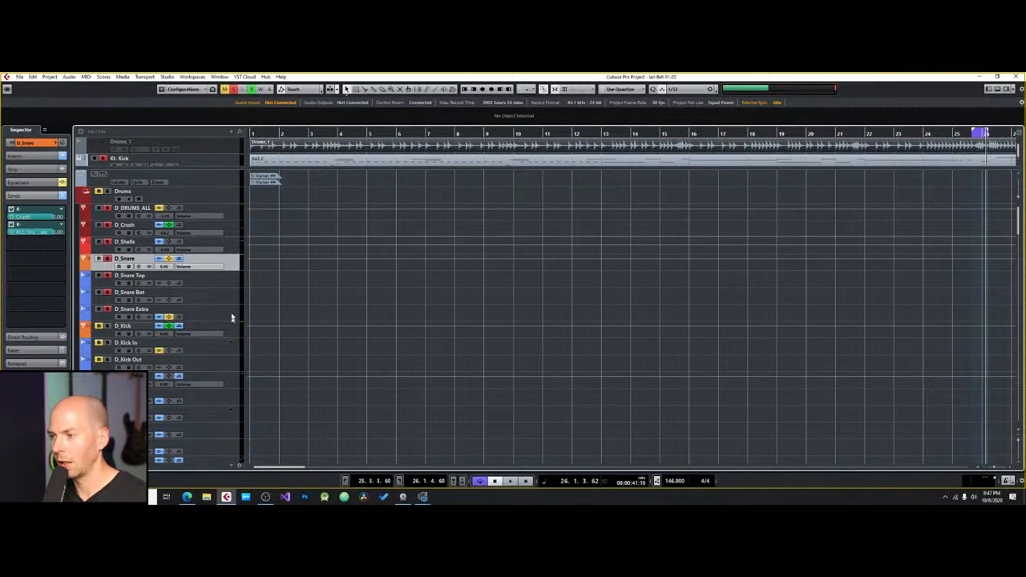
Step: Open Pro-Q 2 on the D_Crush group and add a low cut at about 84 Hz
left_click(229, 233)
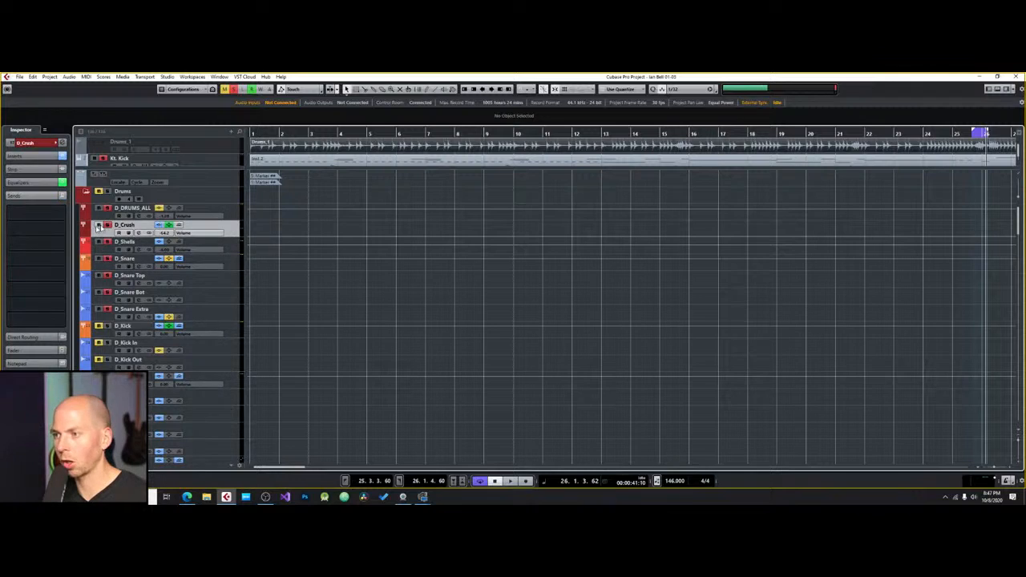
left_click(28, 156)
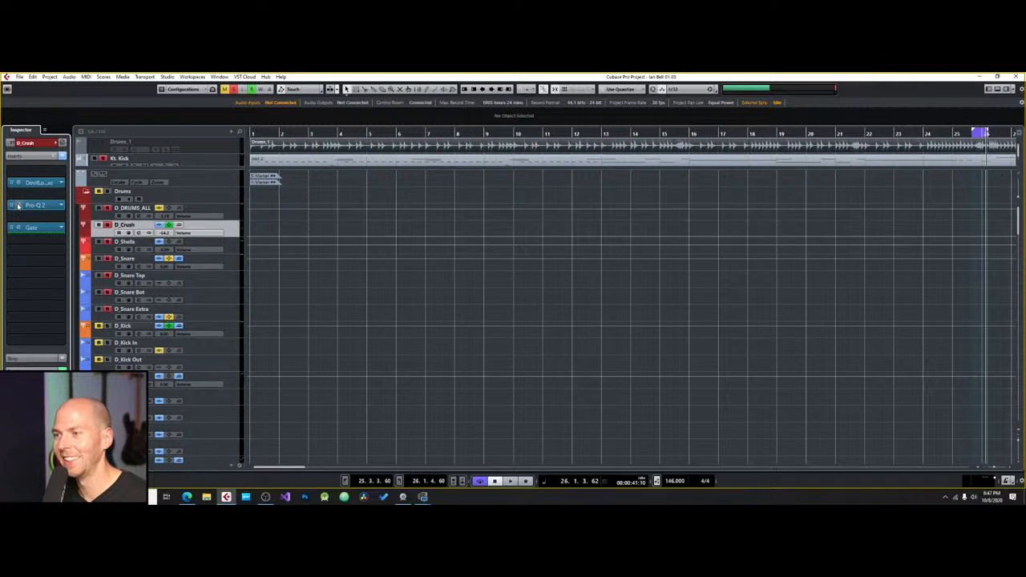
left_click(40, 209)
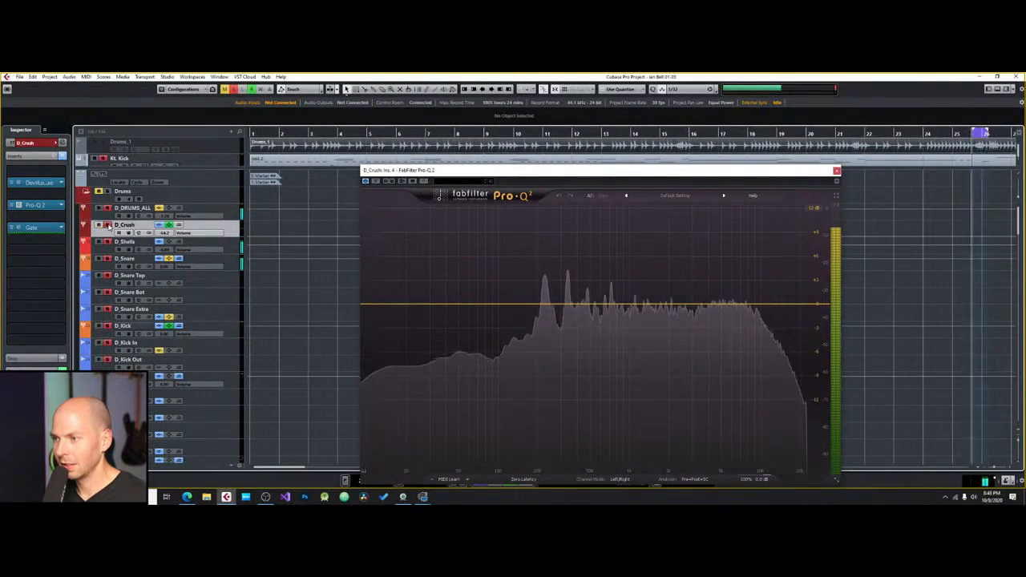
left_click(387, 306)
left_click_drag(387, 305, 489, 303)
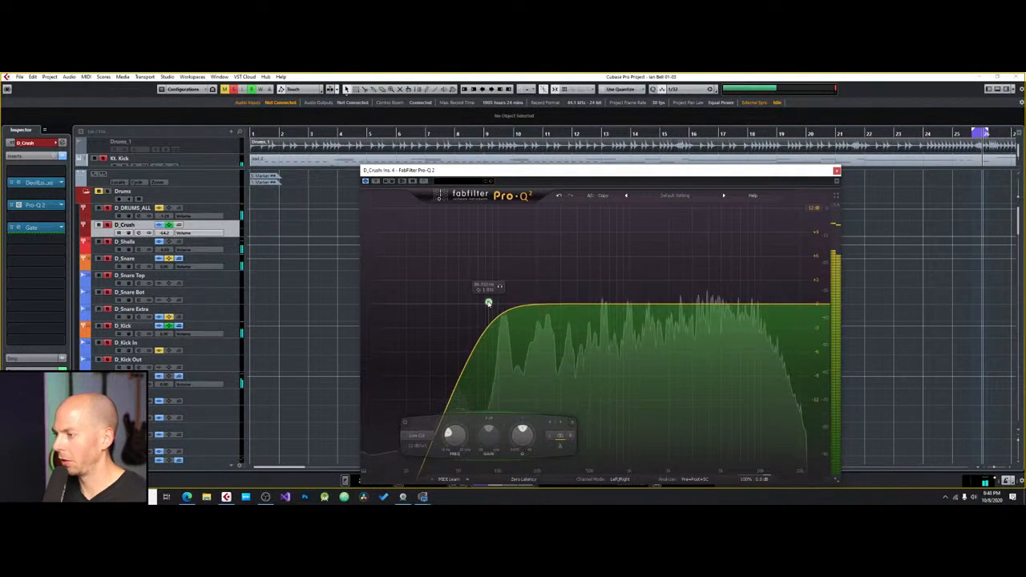
Step: Add a high cut near 8 kHz and a bell boost of about 9 dB in the mids to D_Crush's Pro-Q 2
left_click(826, 306)
left_click_drag(826, 306, 750, 306)
left_click_drag(624, 304, 652, 235)
scroll(165, 273, "down", 5)
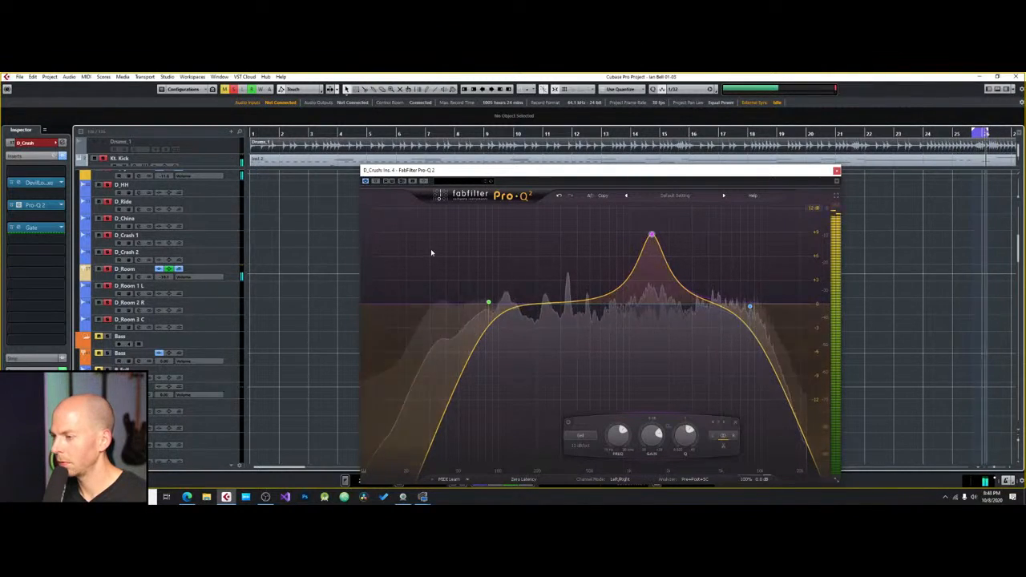
Step: Sweep D_Crush's bell boost and flatten it to 0 dB, move the high cut to about 20 kHz, and close Pro-Q 2
left_click_drag(651, 234, 708, 259)
left_click_drag(710, 193, 696, 304)
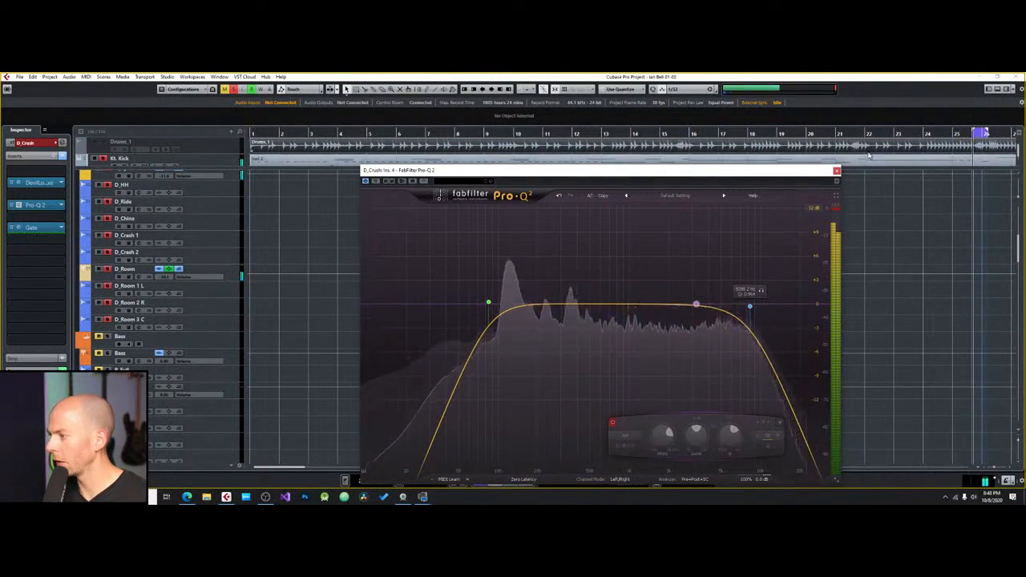
left_click_drag(750, 306, 818, 305)
key("space")
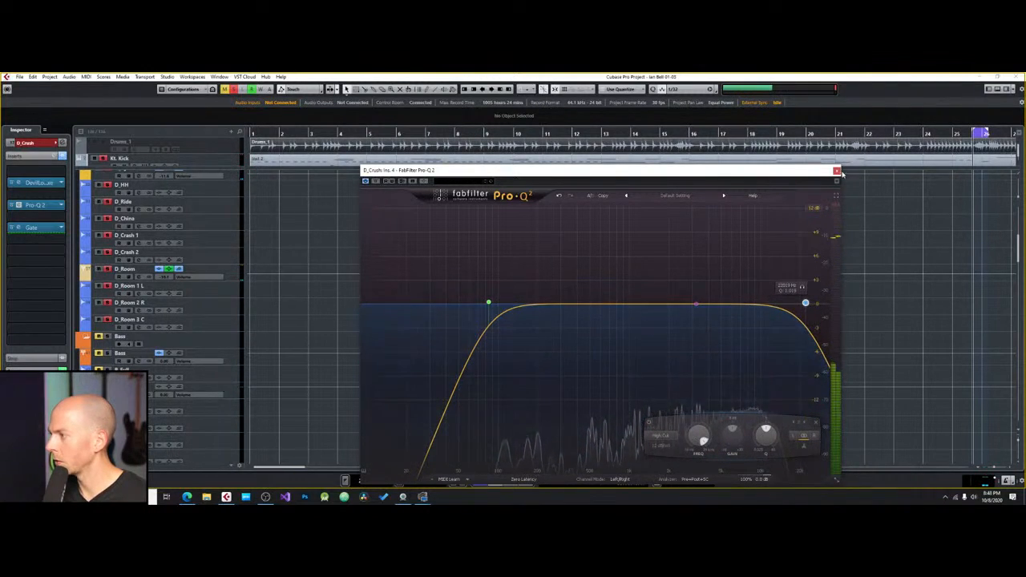
left_click(837, 171)
Step: Open the Gate insert on D_Crush and move its window nearer the middle of the project
scroll(321, 291, "up", 5)
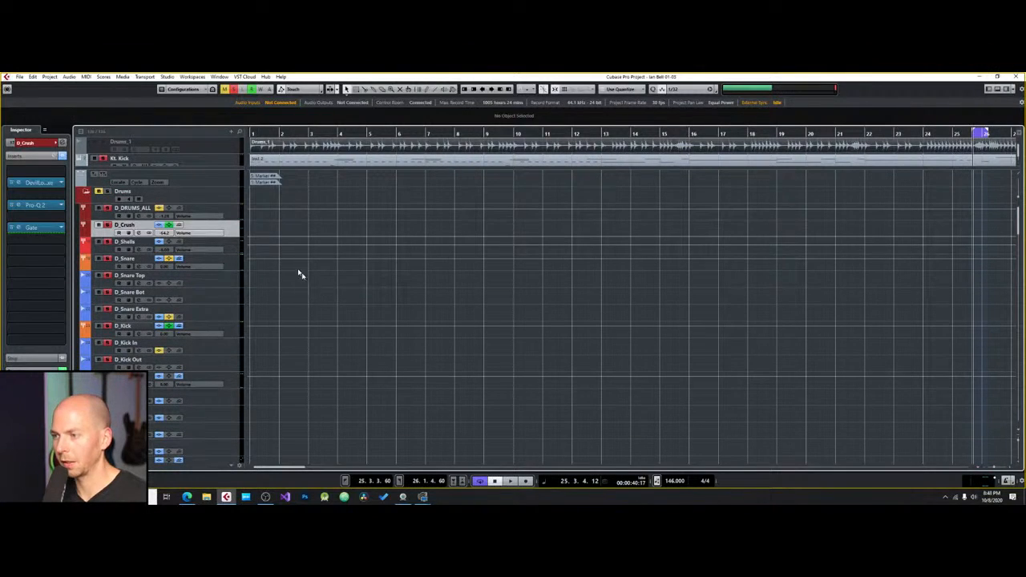
double_click(18, 229)
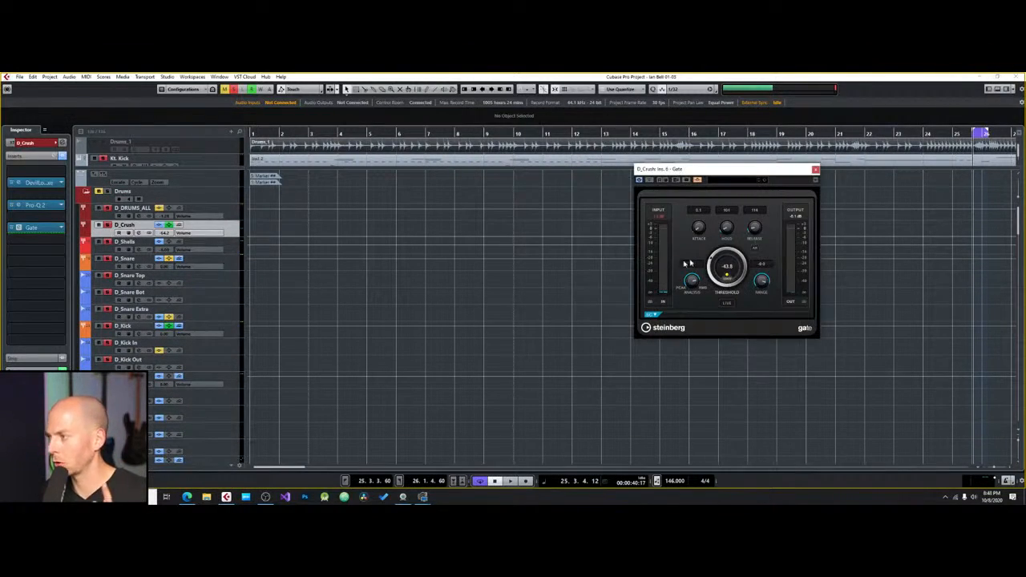
left_click_drag(747, 172, 591, 194)
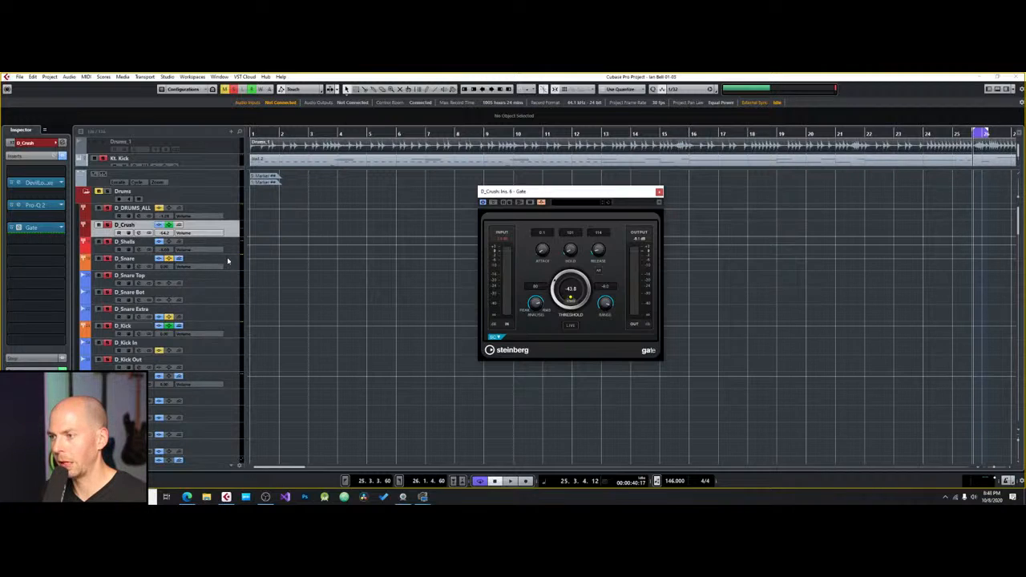
Step: Check the sends and inserts of D_Shells and the sends of D_Snare, and audition the drums through D_Crush's Gate
left_click(207, 244)
left_click(34, 384)
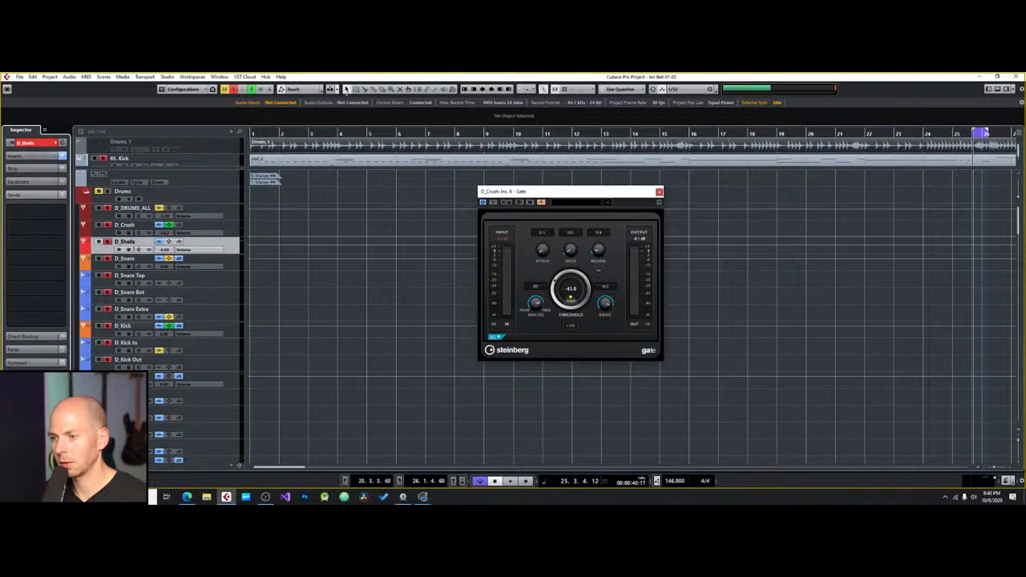
left_click(34, 157)
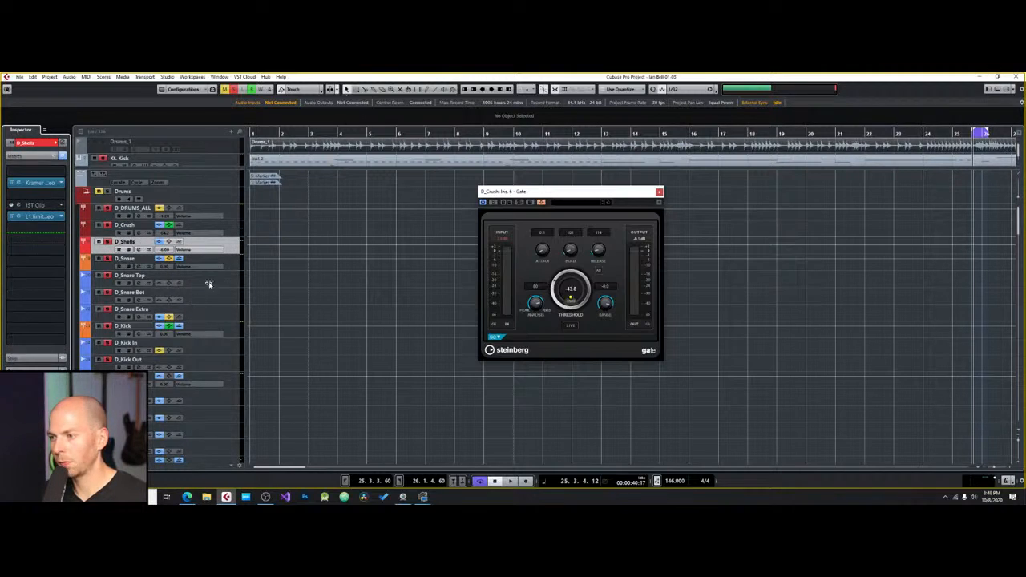
left_click(156, 269)
left_click(34, 384)
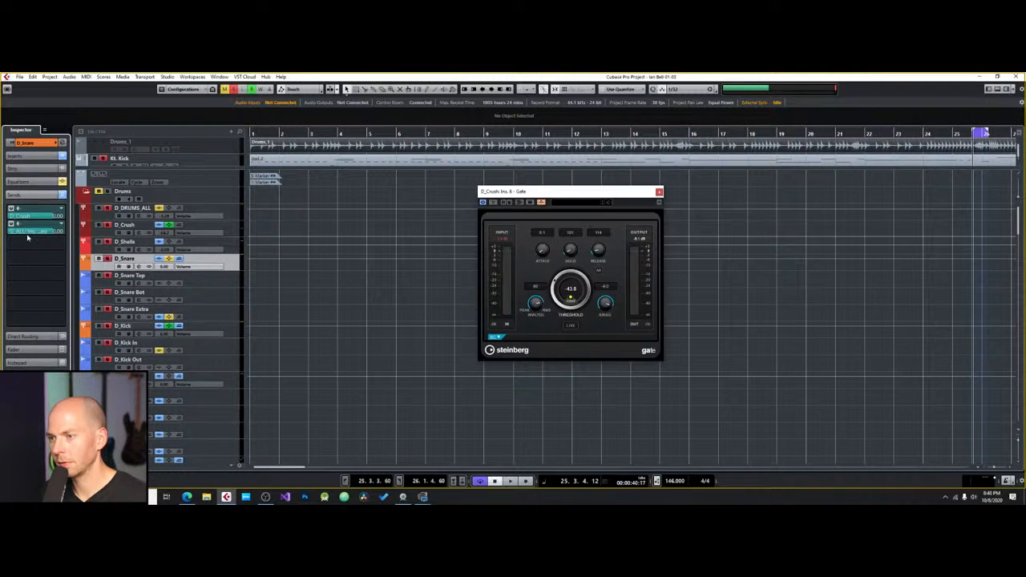
key("space")
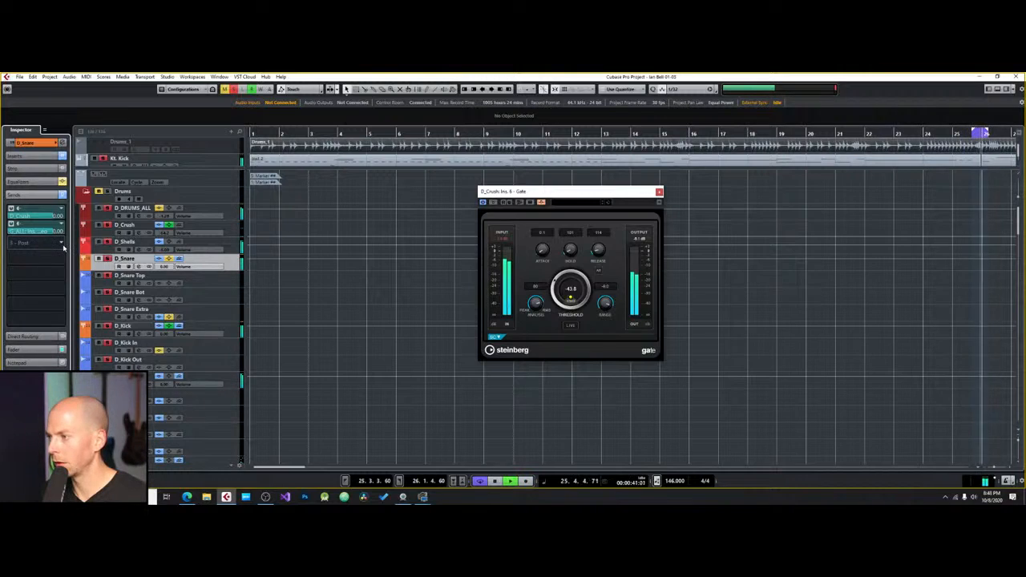
key("space")
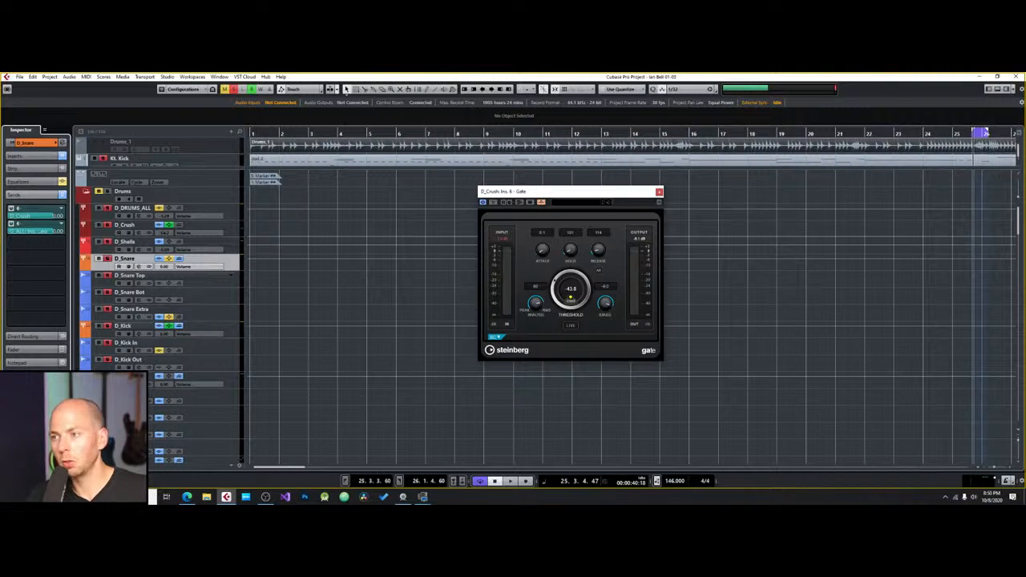
Step: Switch on band 4 at 12000 Hz in D_Snare's equalizer, view D_Snare's inserts and reselect D_Crush
left_click(44, 182)
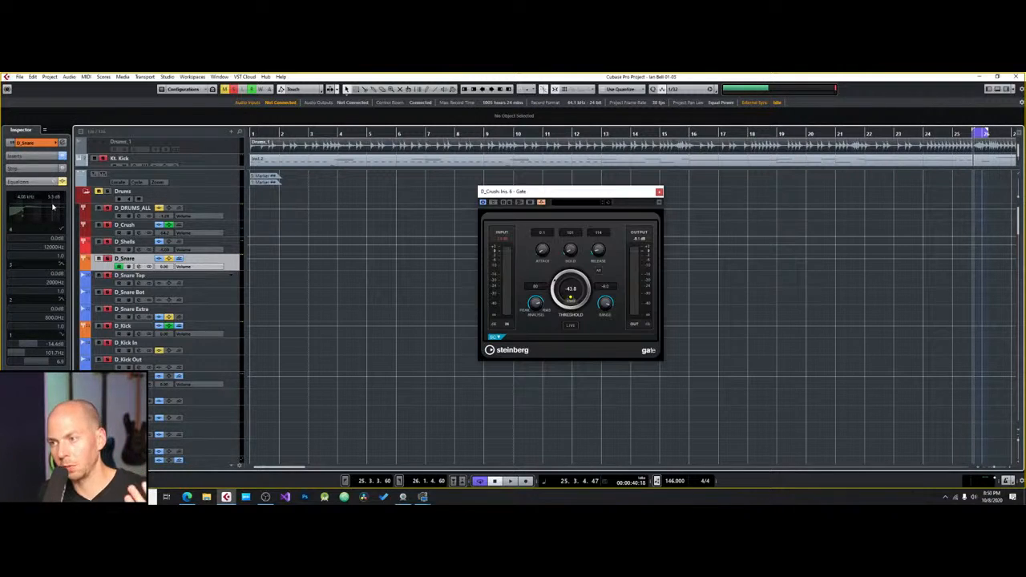
left_click(10, 229)
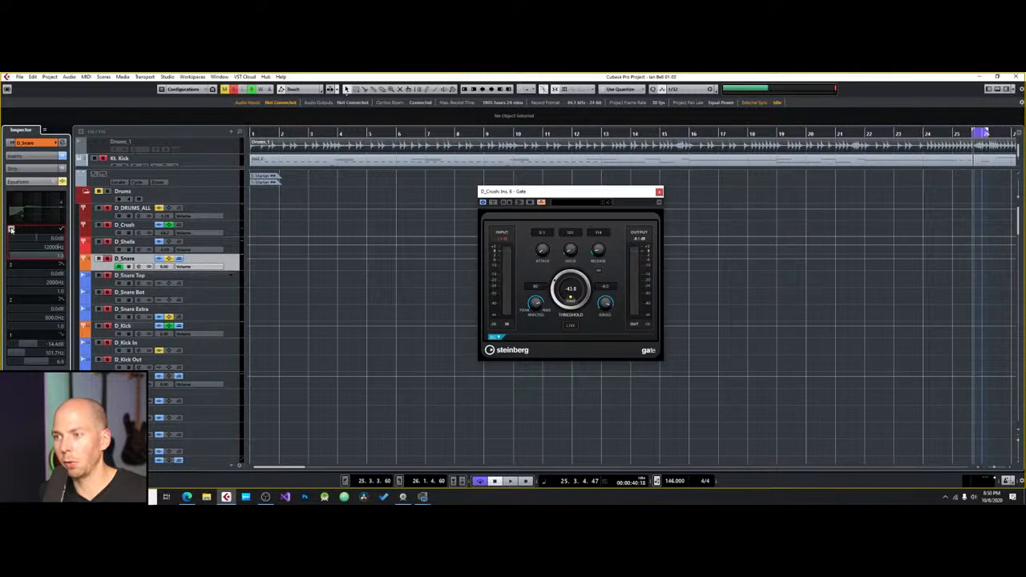
left_click(11, 230)
left_click(11, 230)
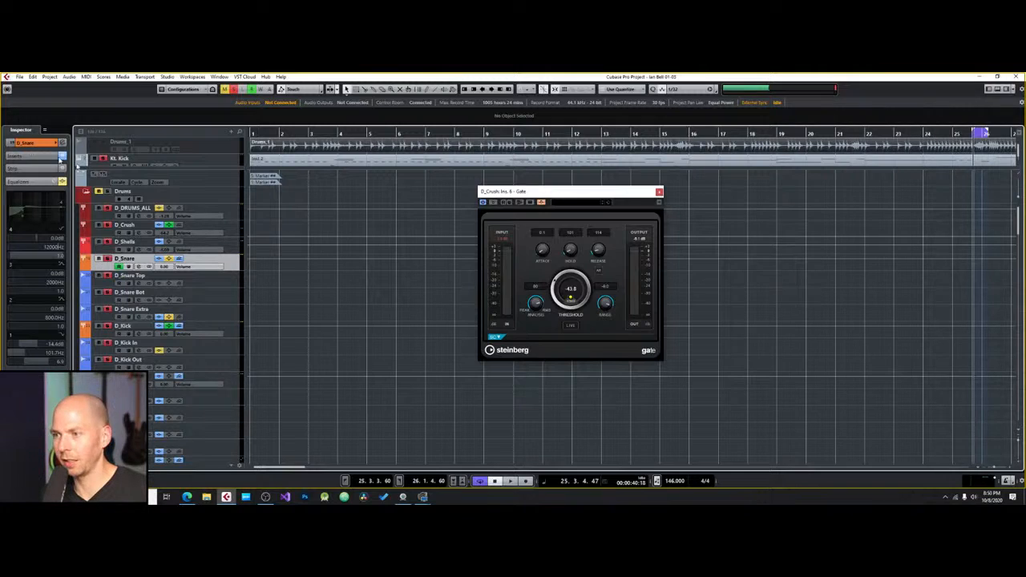
left_click(32, 155)
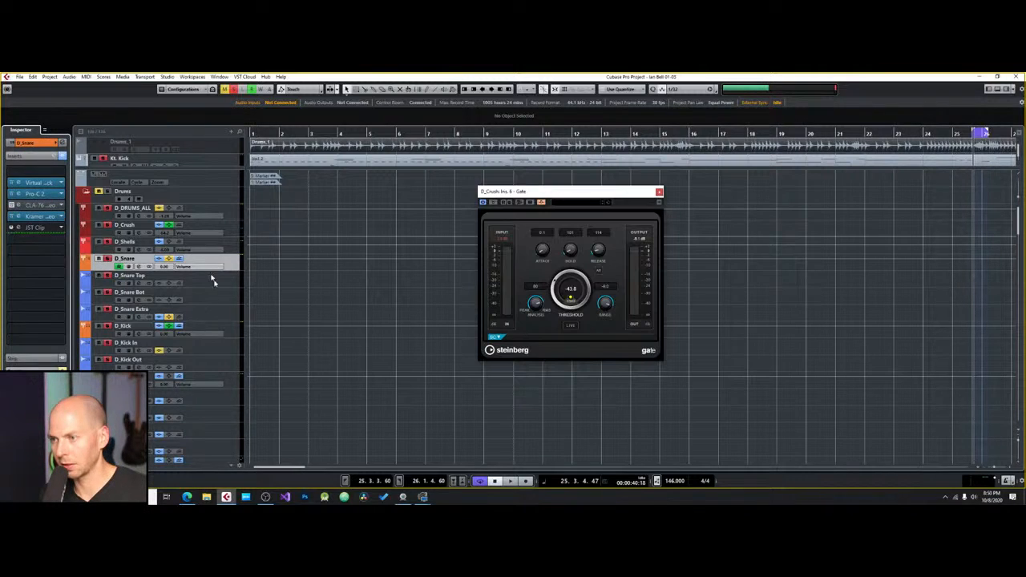
left_click(238, 230)
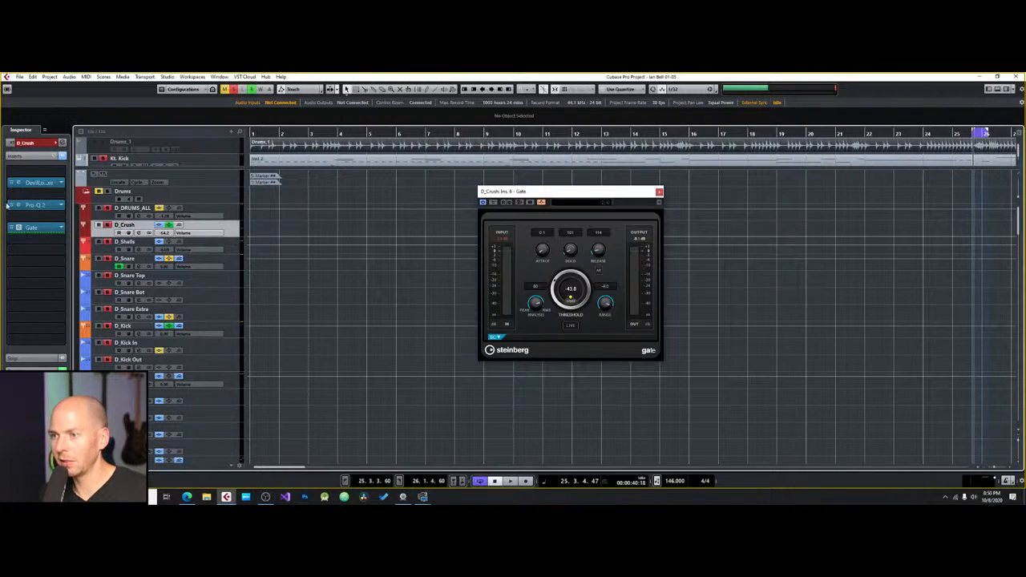
Step: Toggle the bypass of D_Crush's Gate during playback, and assign D_Snare's third send to the side-chain D_Crush Ins. 6 - Gate
left_click(19, 228)
left_click(19, 228)
key("space")
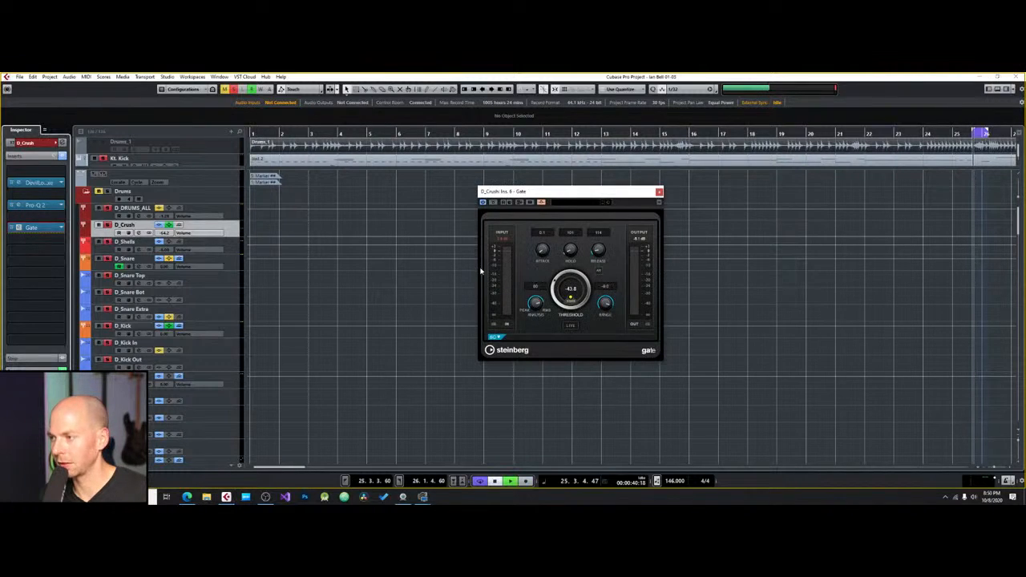
left_click(237, 264)
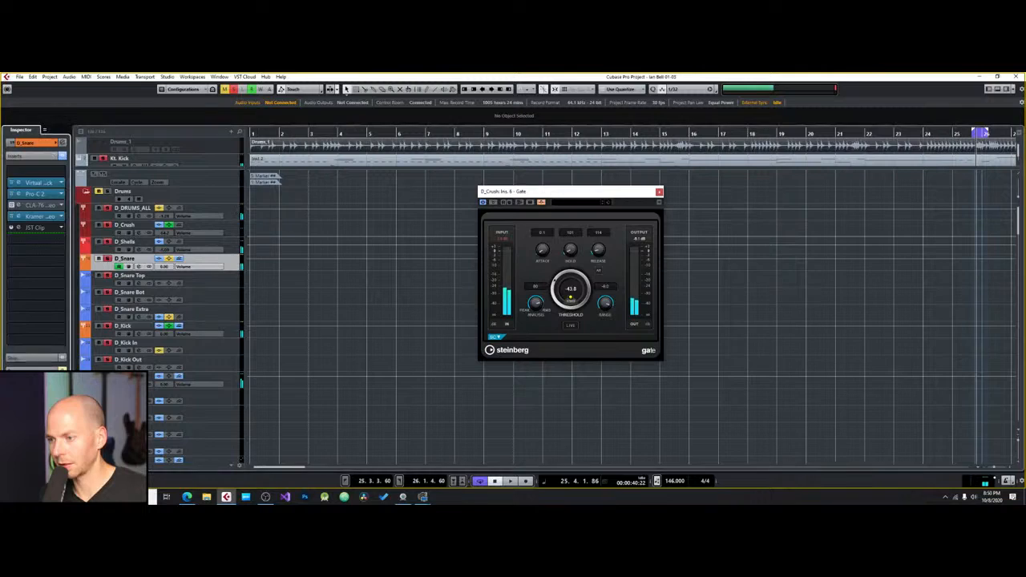
left_click(61, 241)
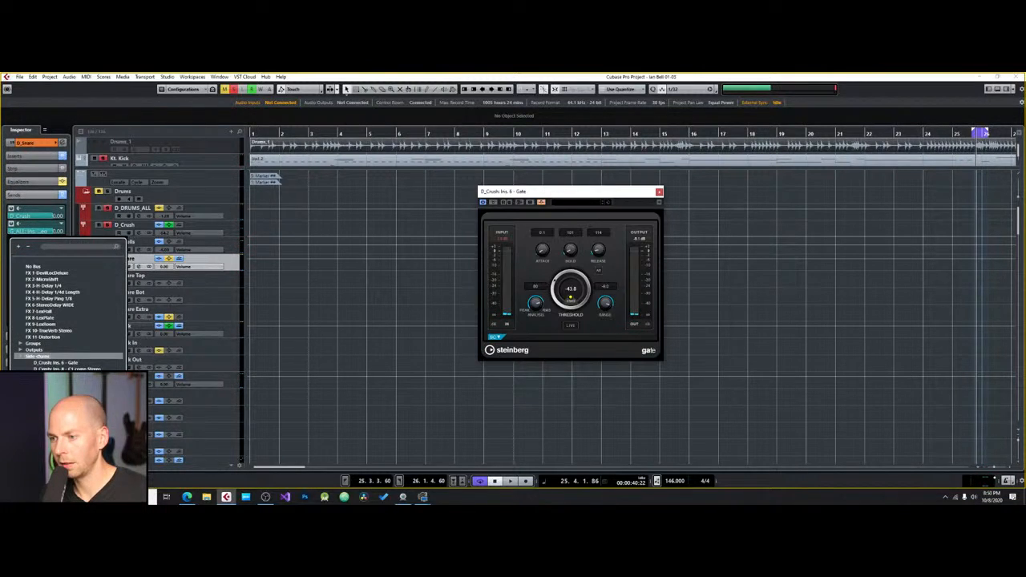
left_click(64, 362)
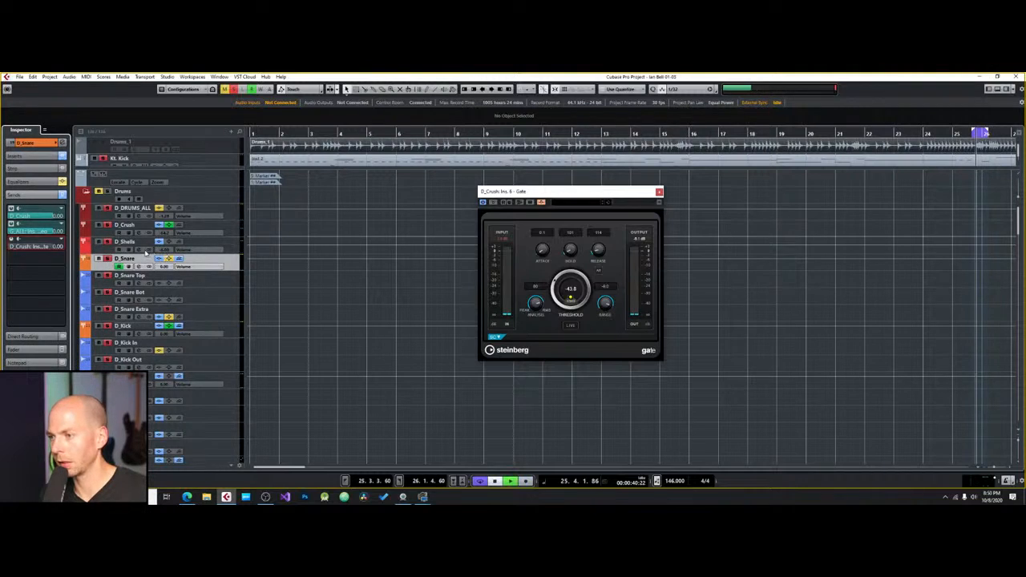
key("space")
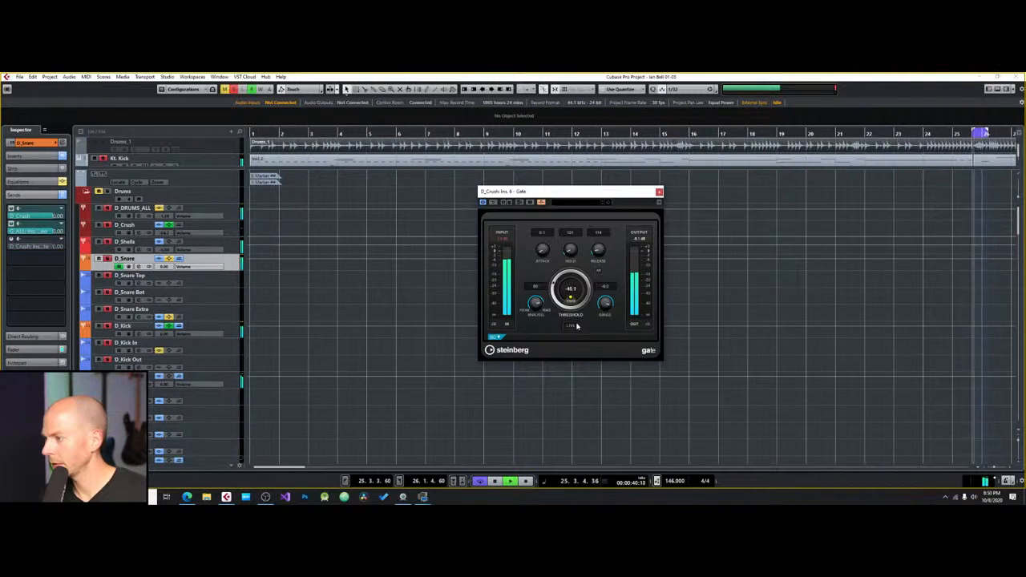
Step: Play the song from around bar 11 and set the threshold of D_Crush's Gate to -36.4 dB
left_click_drag(572, 482, 565, 132)
left_click(565, 132)
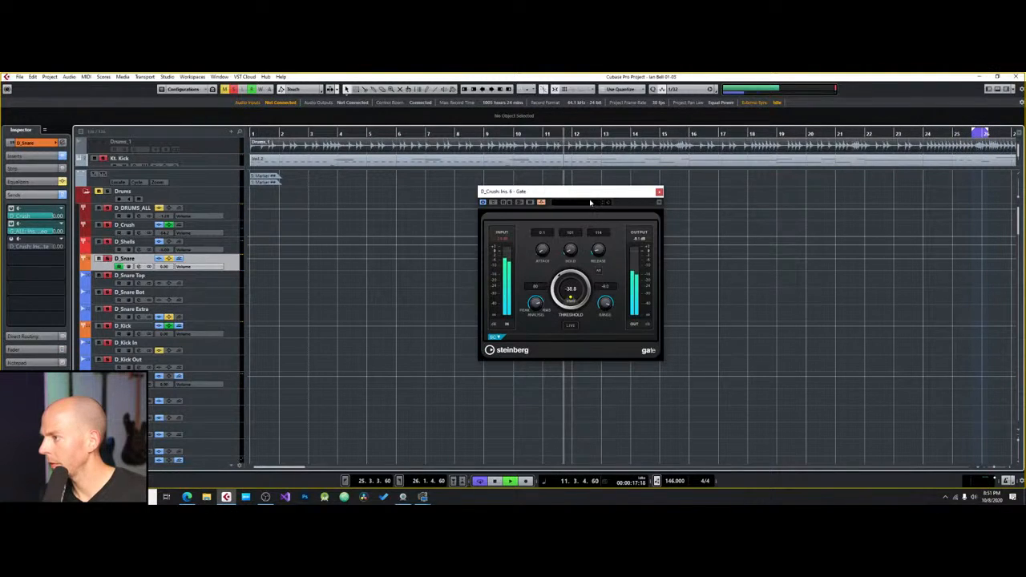
left_click_drag(572, 294, 569, 256)
key("space")
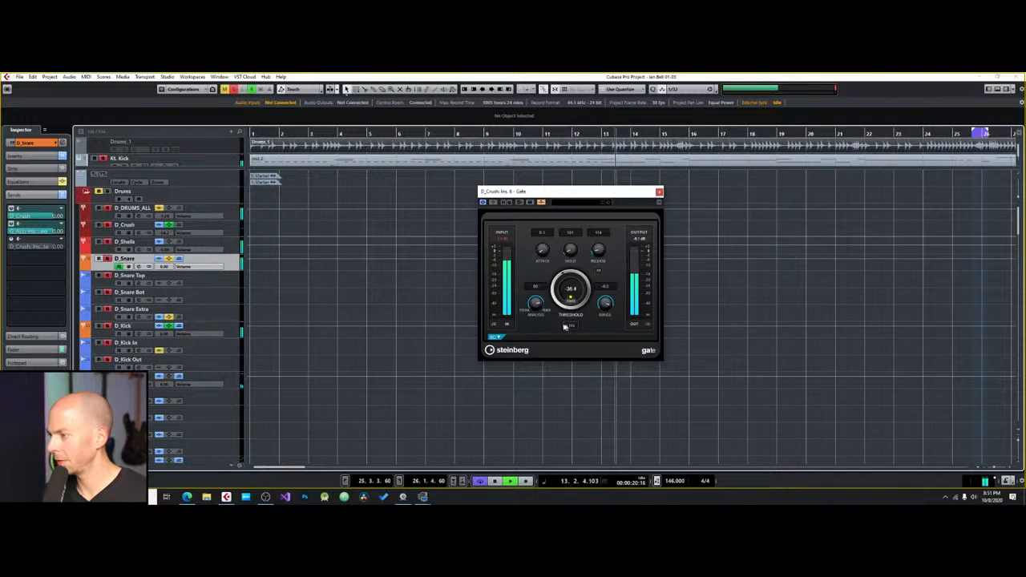
Step: Show the Gate's side-chain filter, set its center to 178 Hz, and raise the Gate threshold to -17.7 dB
left_click(497, 337)
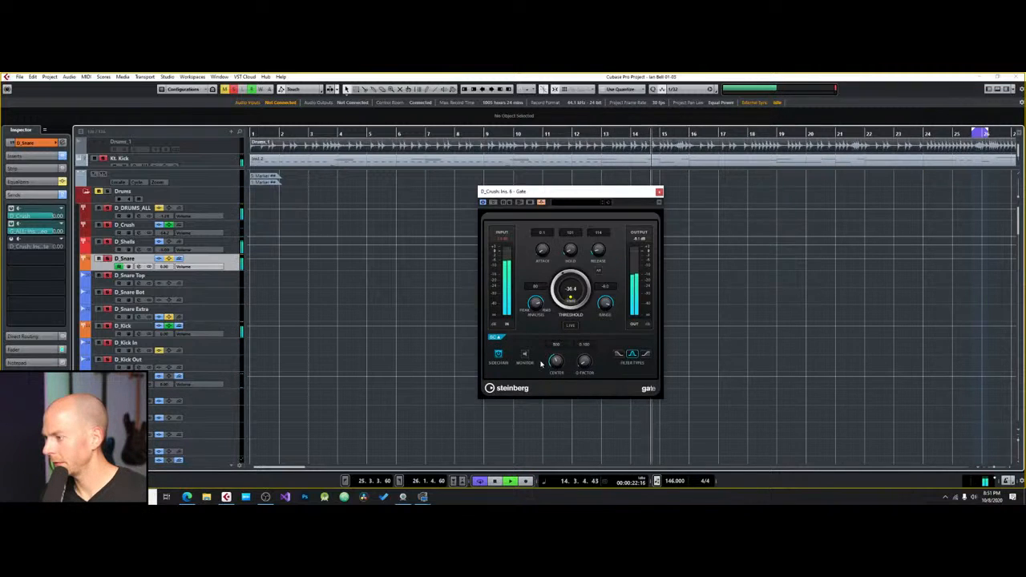
mouse_move(556, 363)
left_mouse_down()
mouse_move(556, 392)
mouse_move(556, 367)
left_mouse_up()
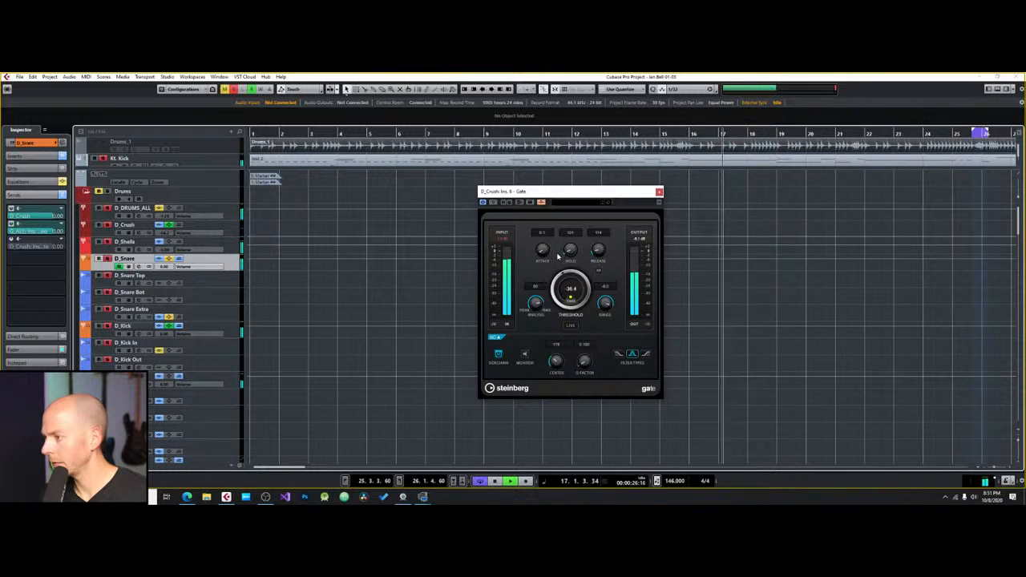
left_click_drag(568, 290, 572, 139)
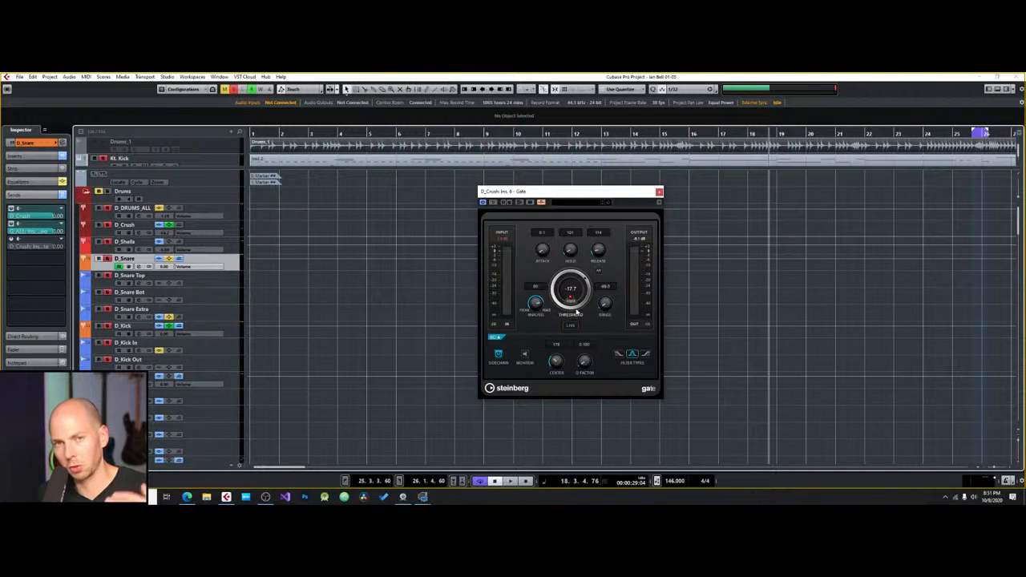
key("space")
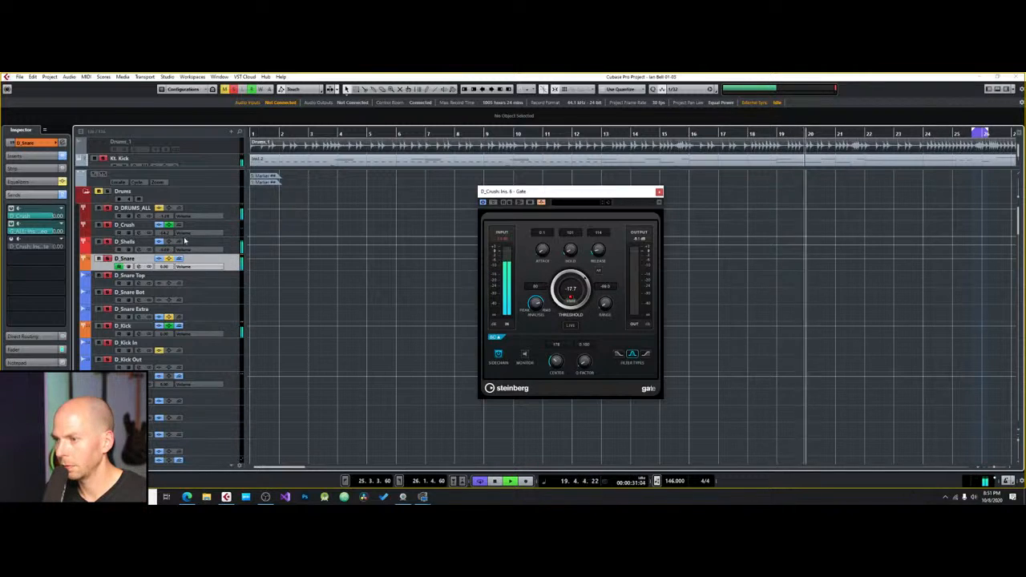
Step: Select D_Crush, sweep the Gate's threshold and end at 0.0 dB, set Analysis to 32 and toggle the side-chain input
left_click(154, 227)
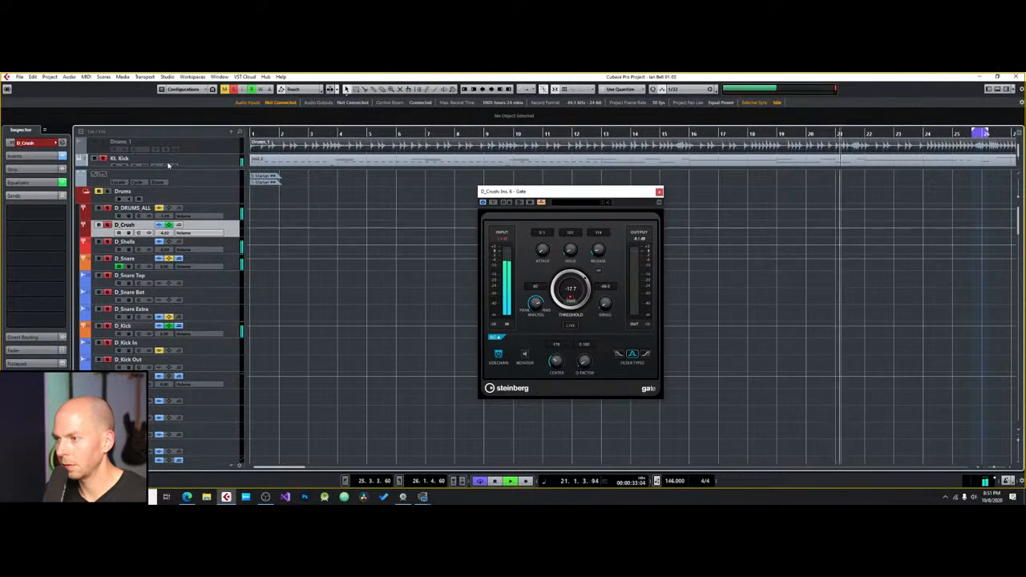
left_click_drag(553, 293, 570, 419)
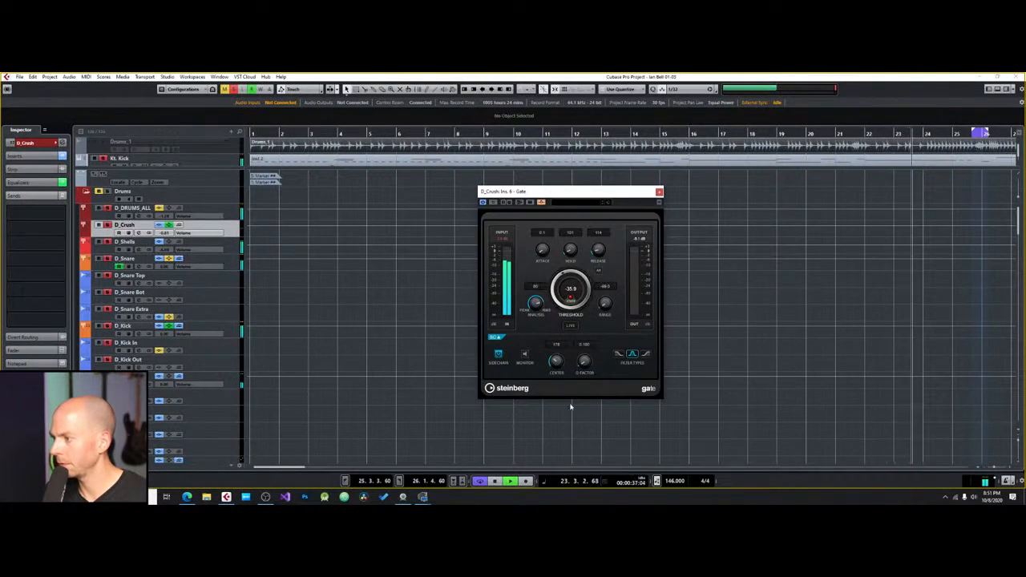
left_click_drag(568, 284, 566, 399)
left_click_drag(573, 303, 569, 377)
key("space")
left_click_drag(573, 300, 577, 199)
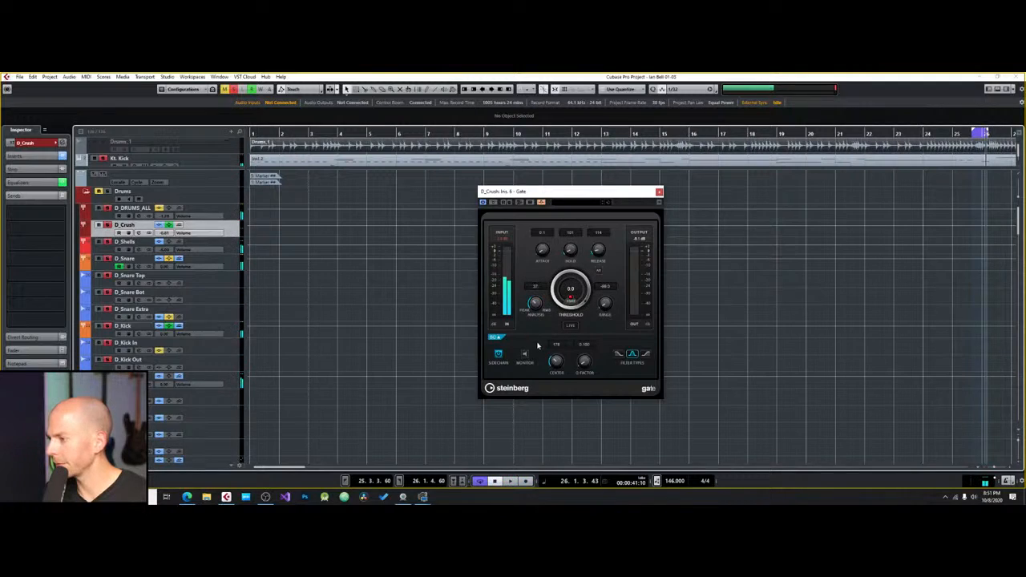
left_click(540, 203)
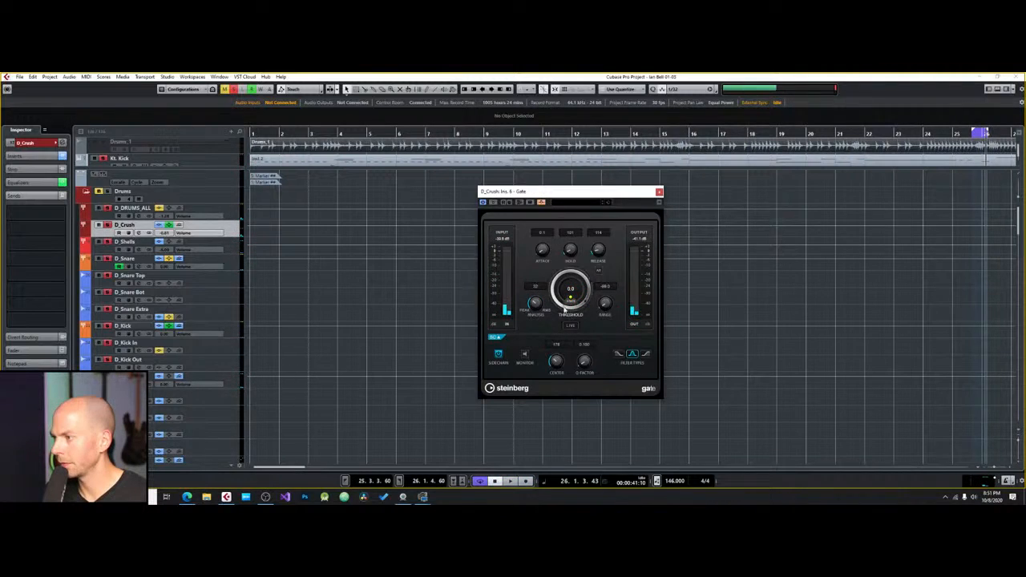
Step: Reassign D_Snare's third send to the side-chain D_Crush Ins. 6 - Gate and switch the send on
left_click(227, 232)
left_click(226, 233)
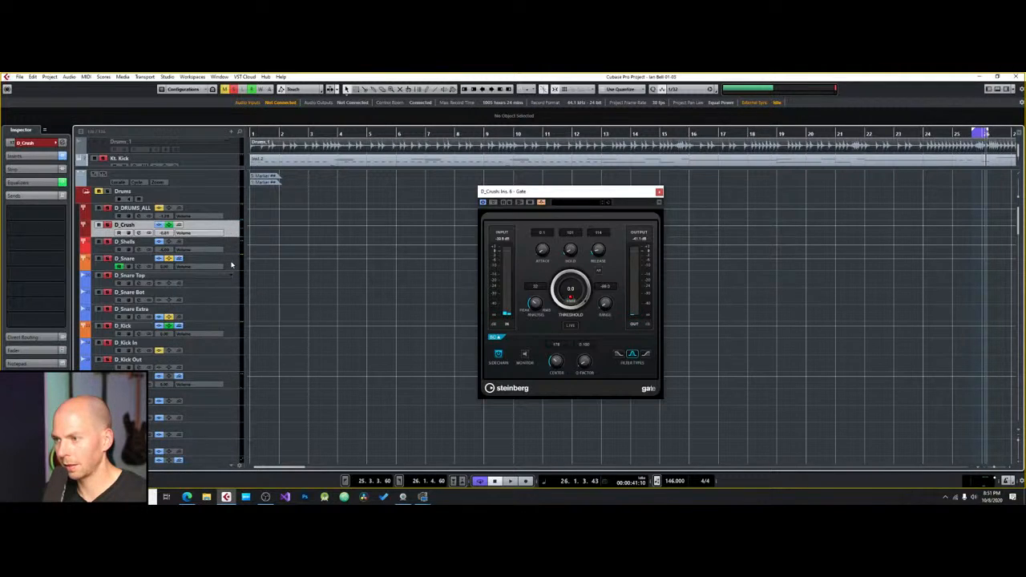
left_click(229, 264)
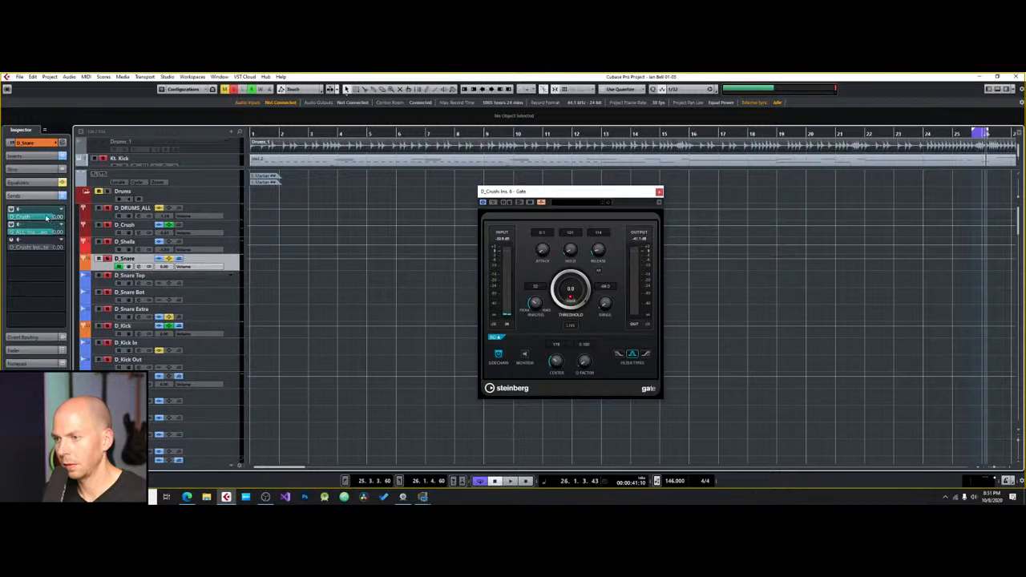
left_click(60, 240)
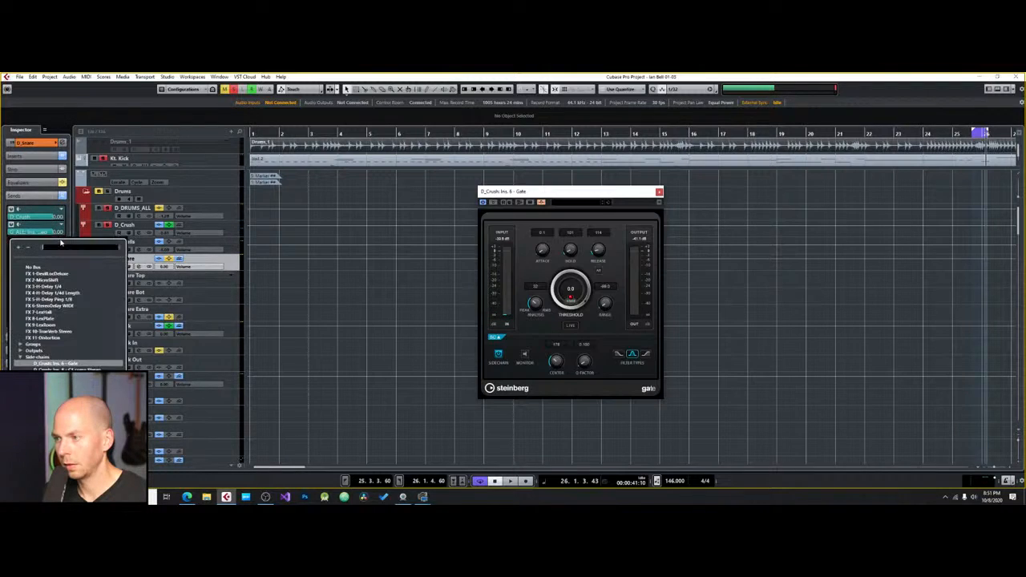
left_click(78, 365)
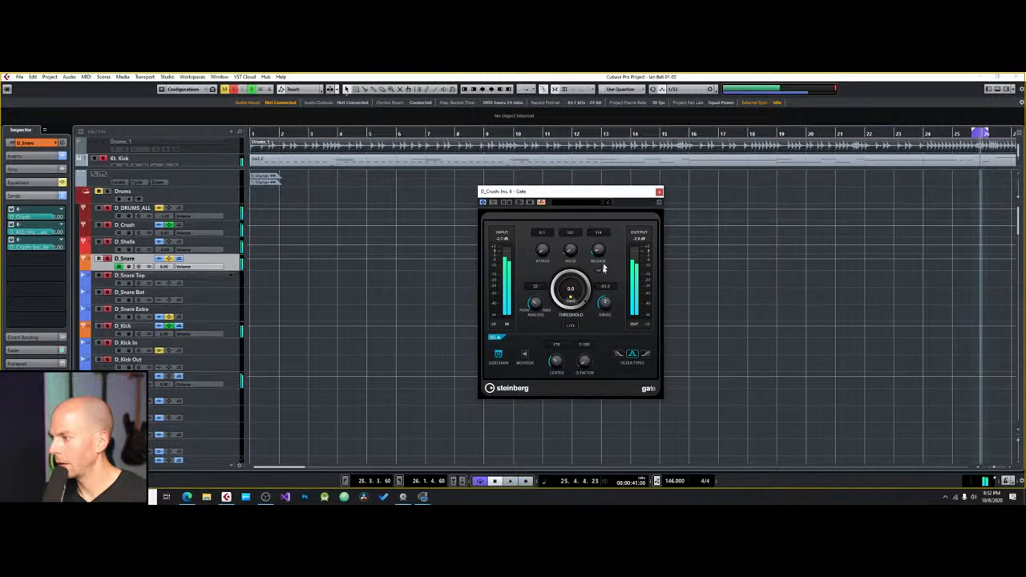
Step: Adjust the range of D_Crush's Gate by ear and set its threshold to -15.6 dB
left_click_drag(604, 310, 606, 275)
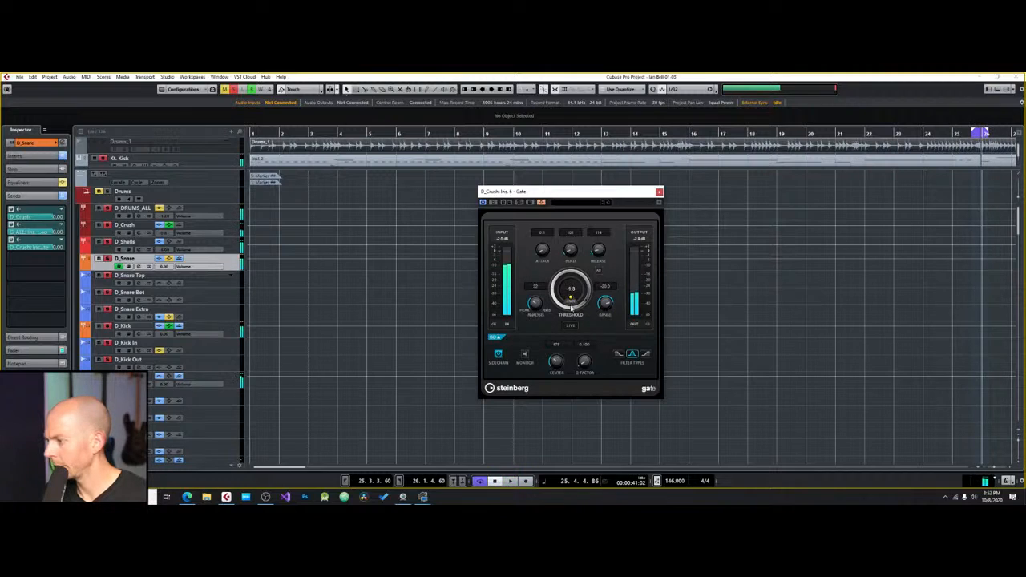
left_click_drag(571, 297, 572, 302)
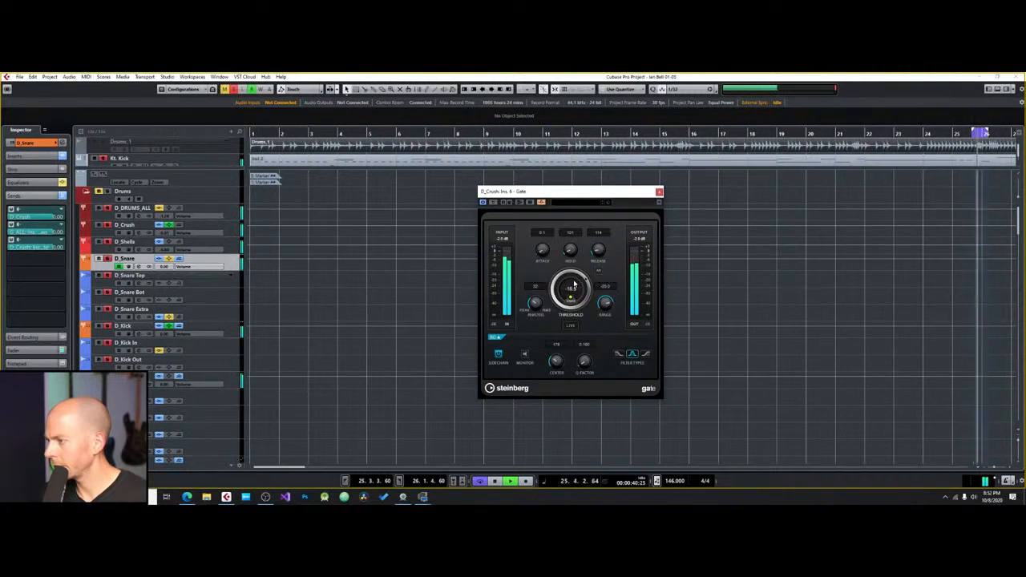
left_click_drag(571, 302, 594, 304)
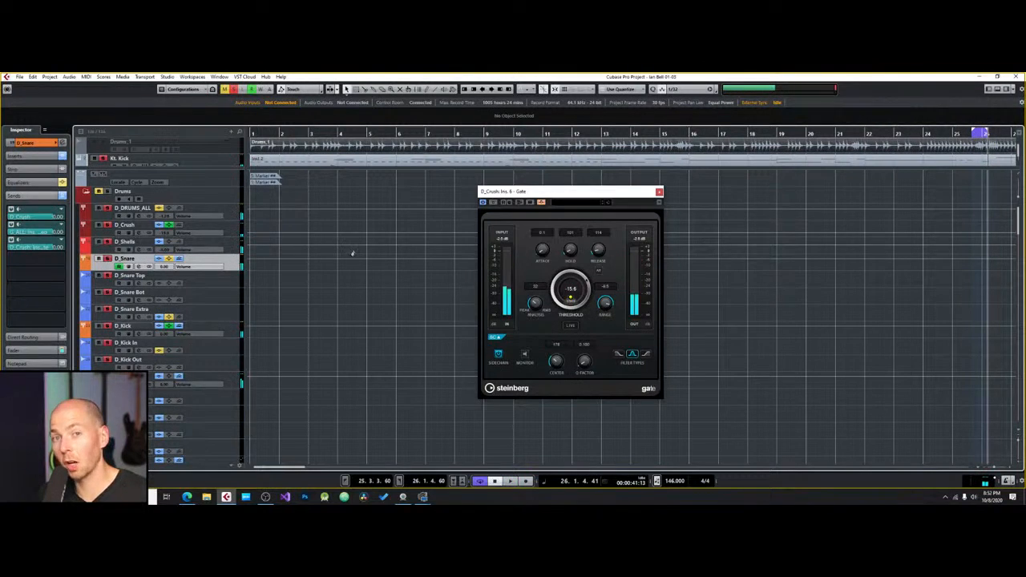
Step: Play the drums from bar 3 and compare the sound with D_Crush's Gate bypassed and active
left_click(311, 133)
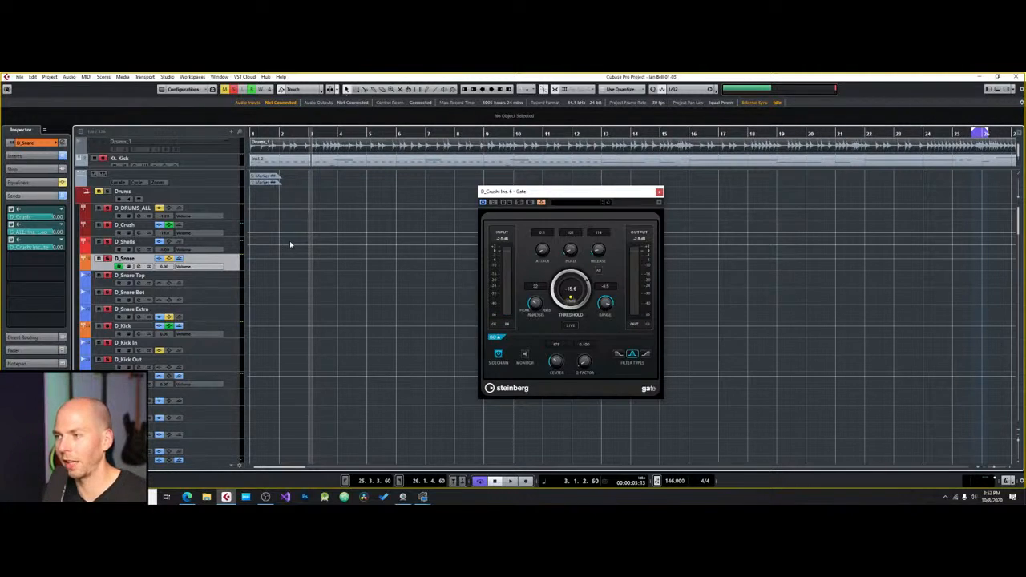
key("space")
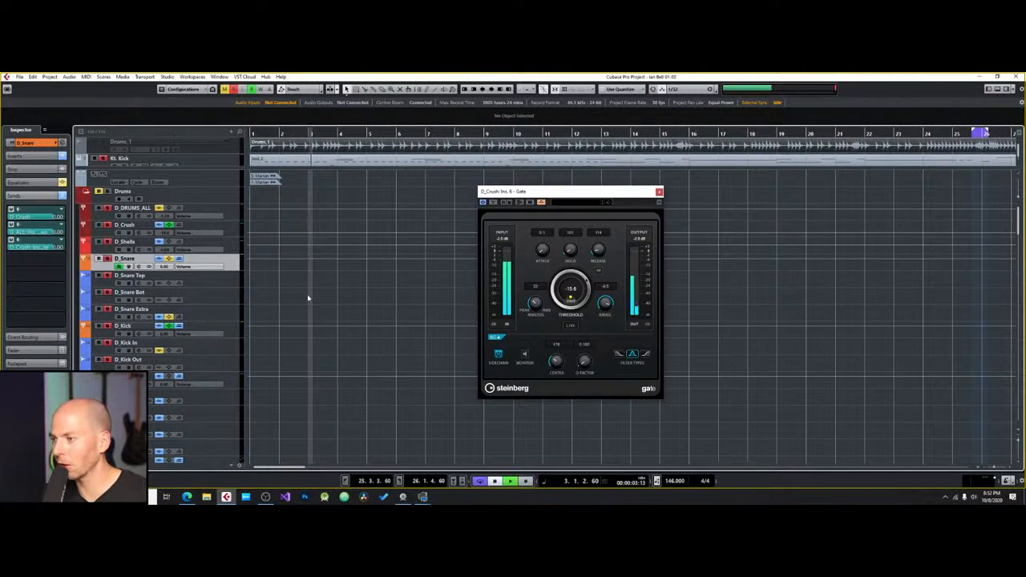
left_click(492, 203)
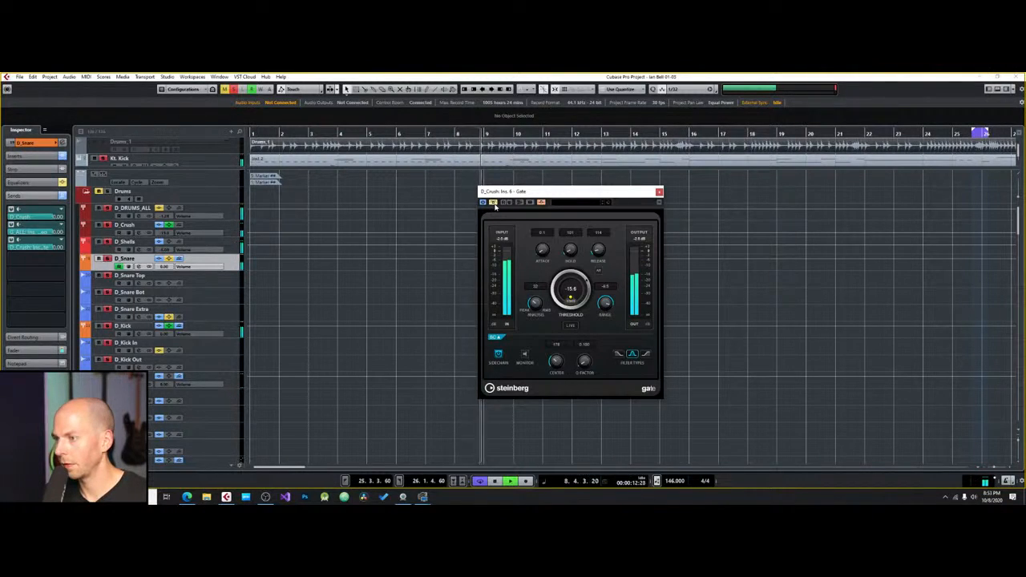
left_click(494, 204)
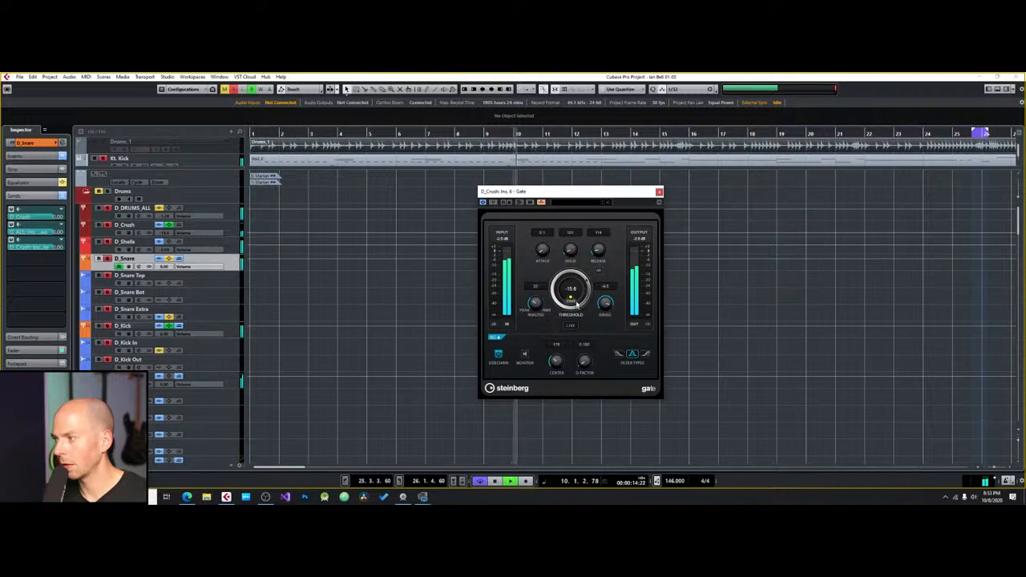
Step: Set the Gate's threshold to -17.9 dB, adjust its range while listening, and close the Gate window
left_click_drag(570, 302, 607, 309)
key("space")
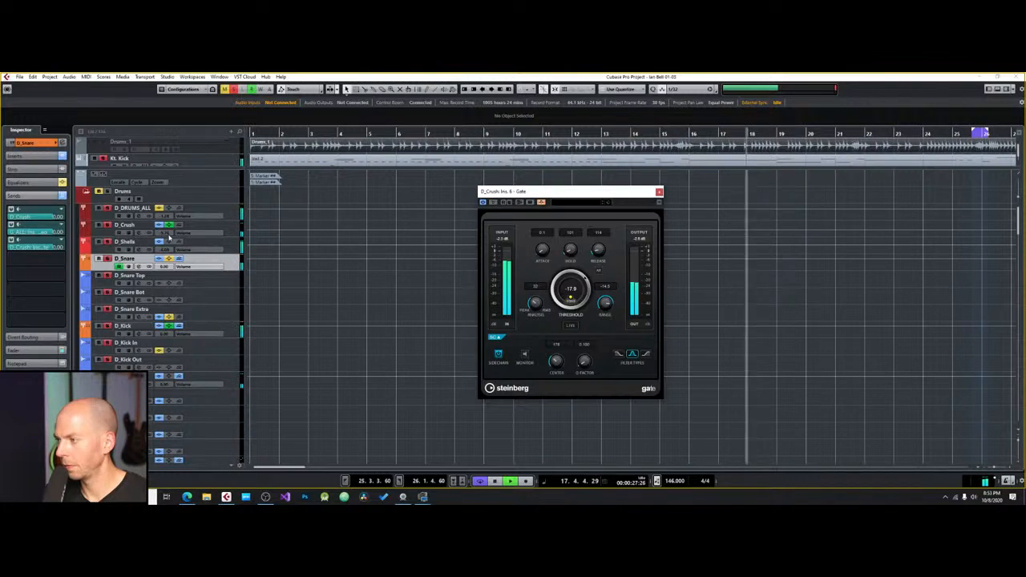
key("space")
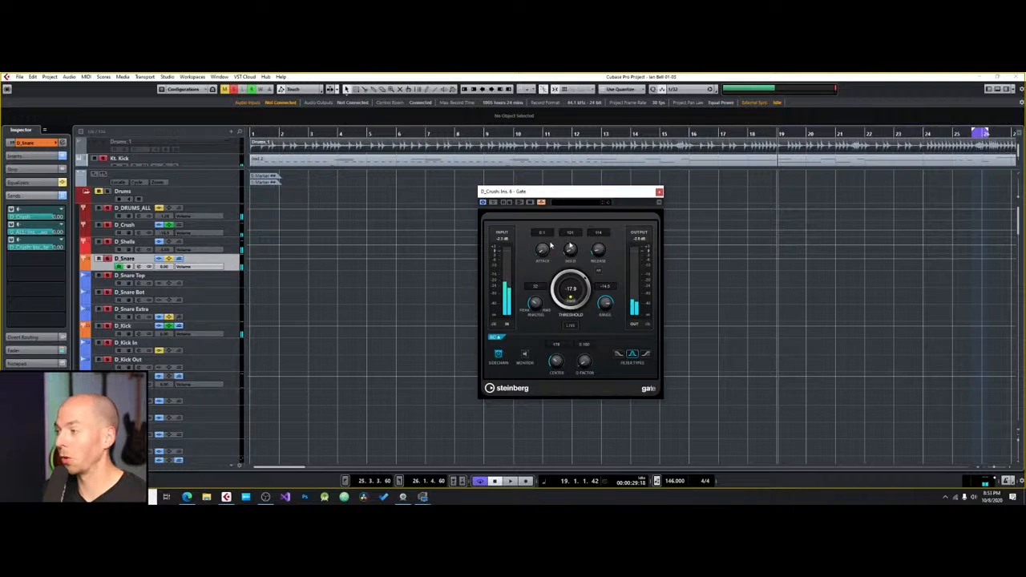
left_click(659, 193)
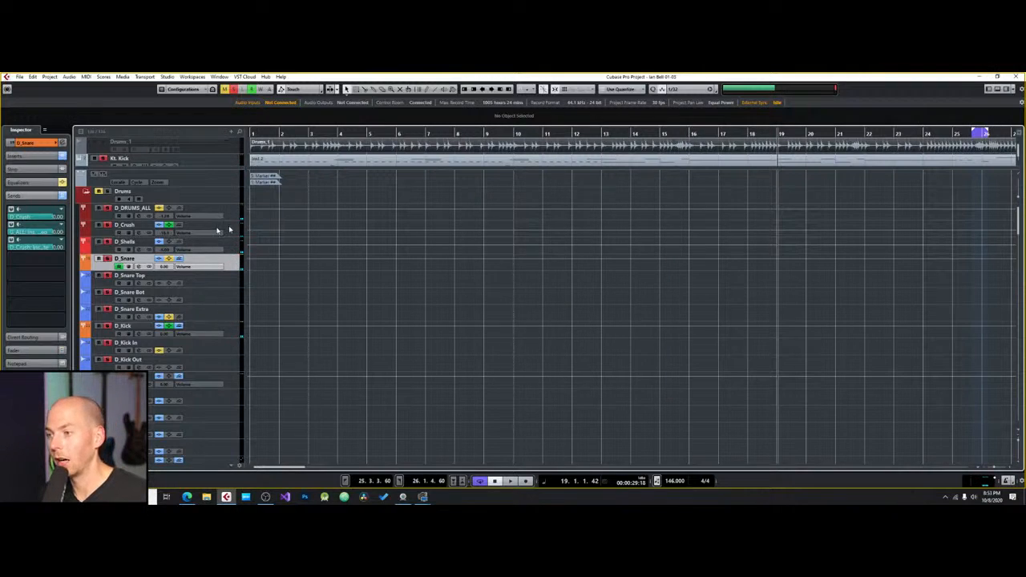
Step: Enlarge the upper track area, open the Pro-C 2 insert on D_DRUMS_ALL and take it off bypass for a short audition
left_click(227, 230)
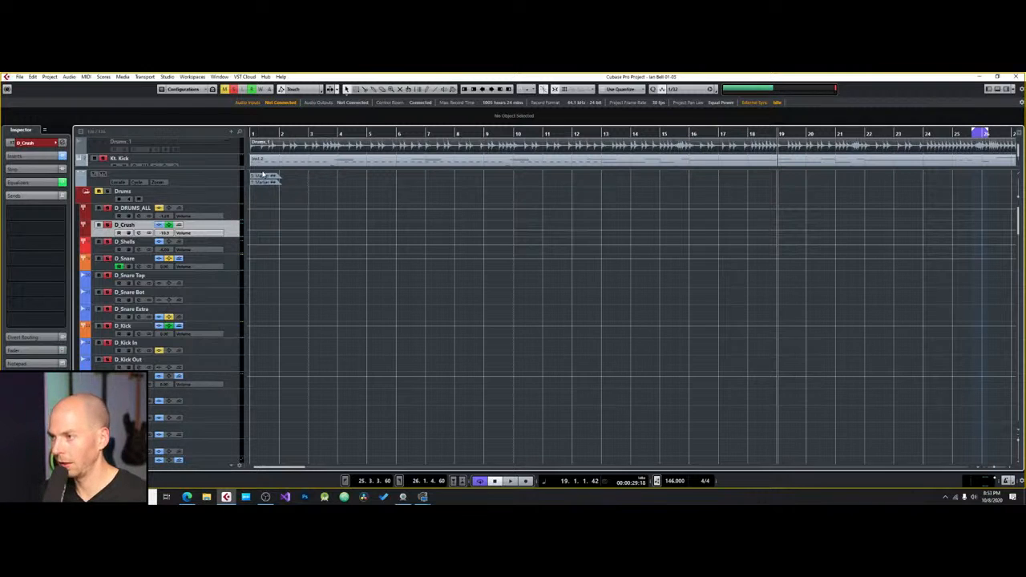
left_click_drag(263, 168, 265, 226)
left_click(212, 270)
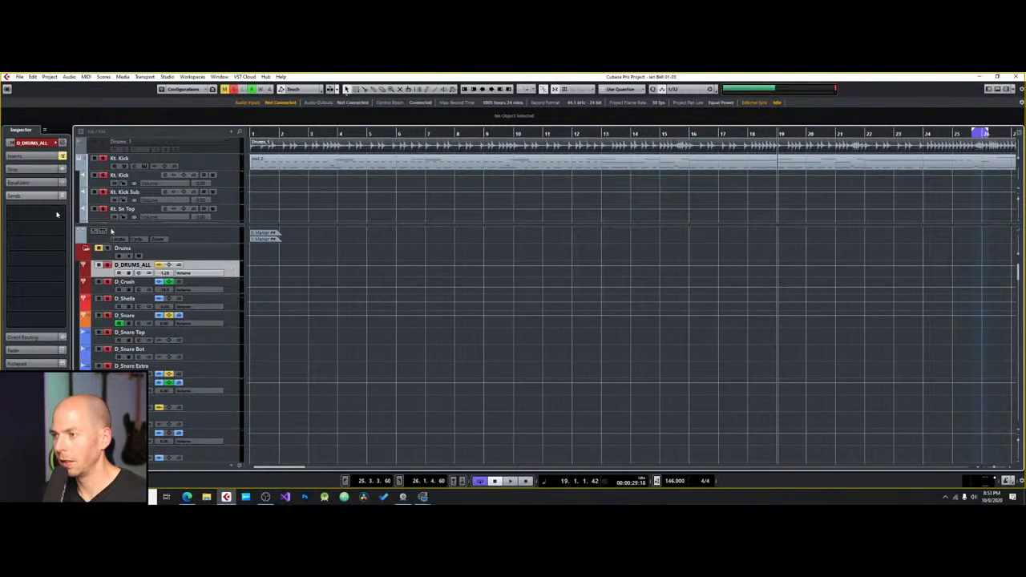
left_click(24, 157)
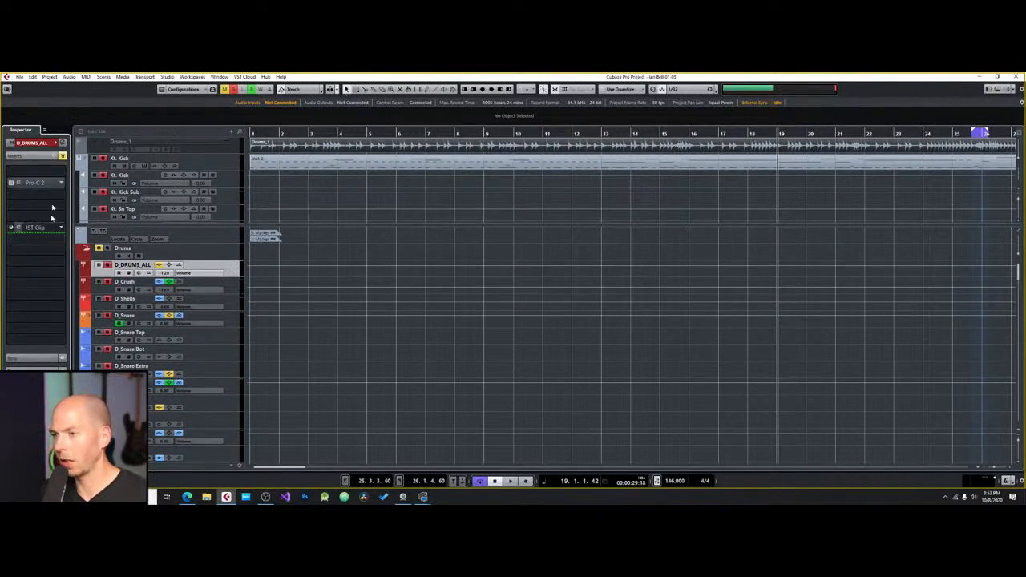
left_click(12, 183)
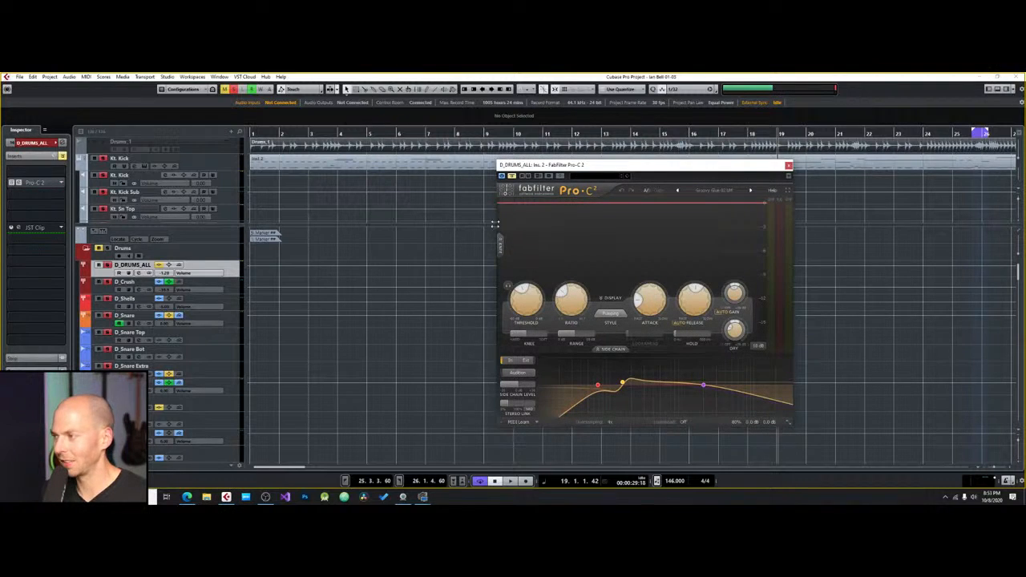
left_click(514, 176)
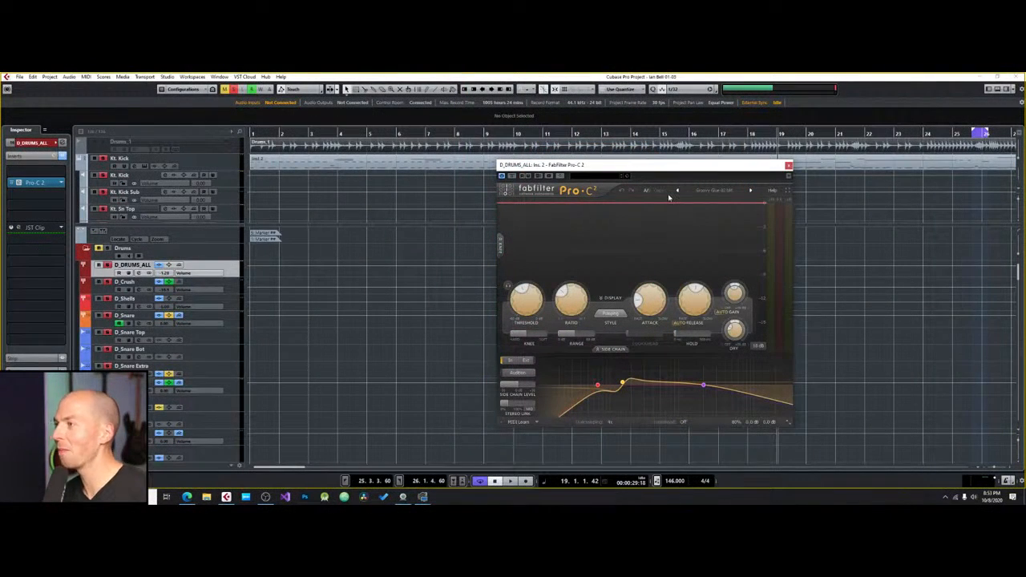
key("space")
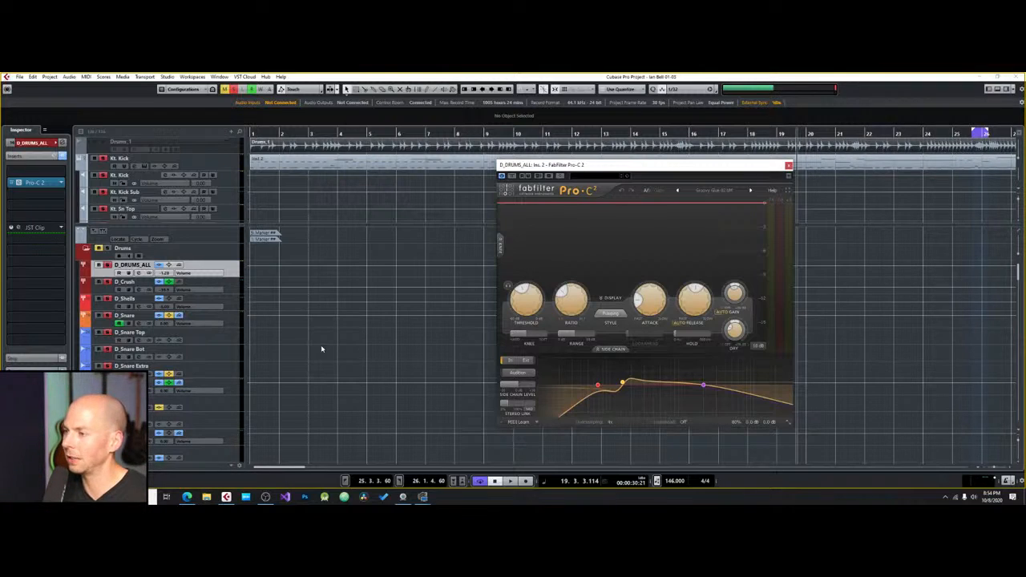
Step: Play the drums and review Pro-C 2's style choices on D_DRUMS_ALL, keeping the Pumping style
key("space")
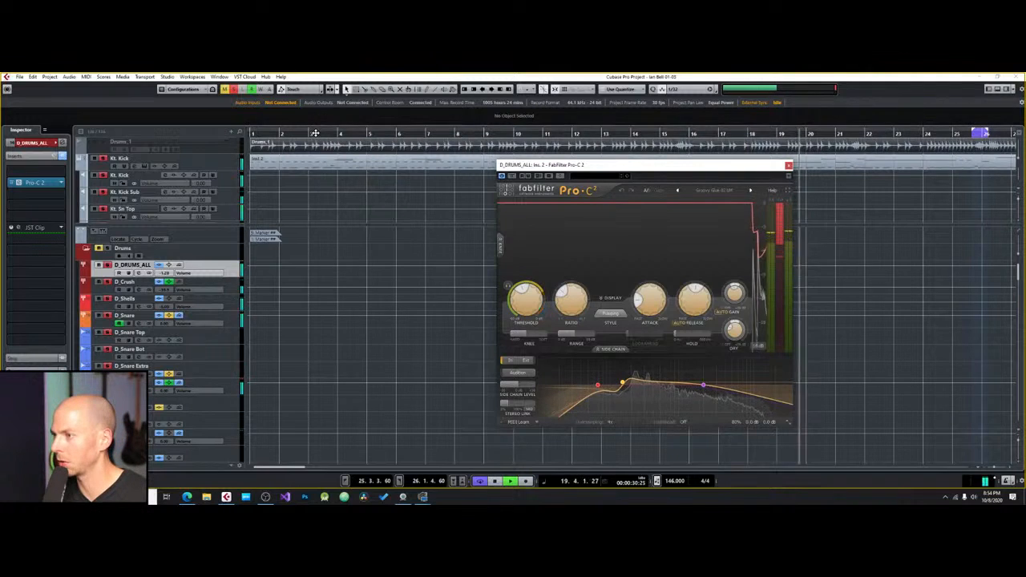
left_click(613, 316)
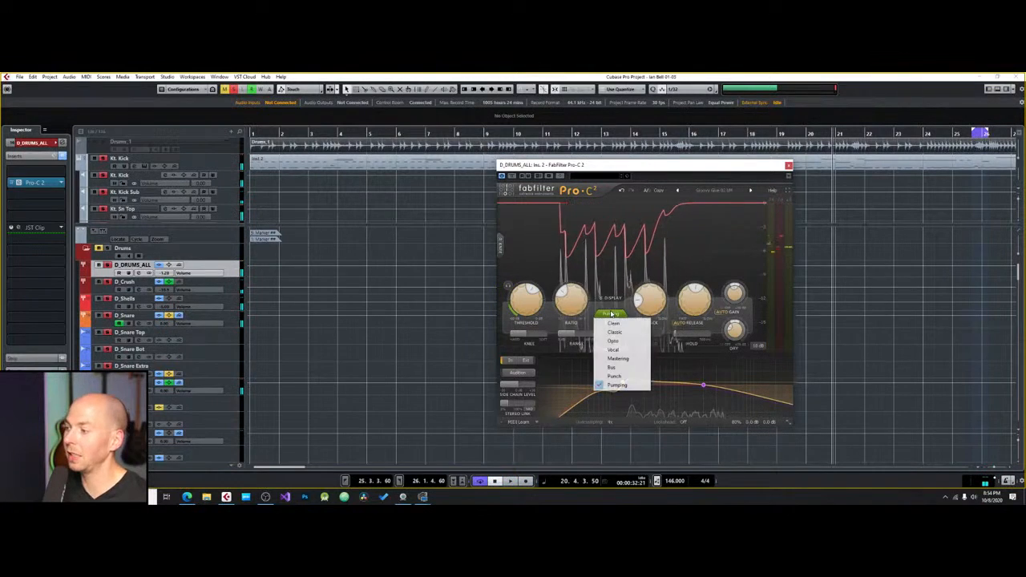
left_click(629, 384)
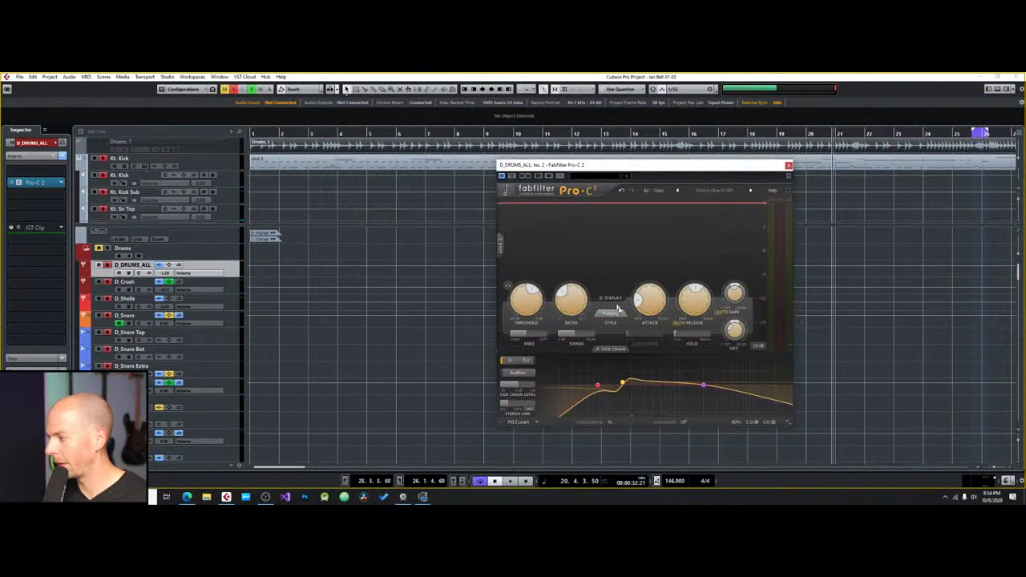
Step: Compare D_DRUMS_ALL with Pro-C 2 bypassed and active, replay the drums from bar 5, and close the compressor window
key("space")
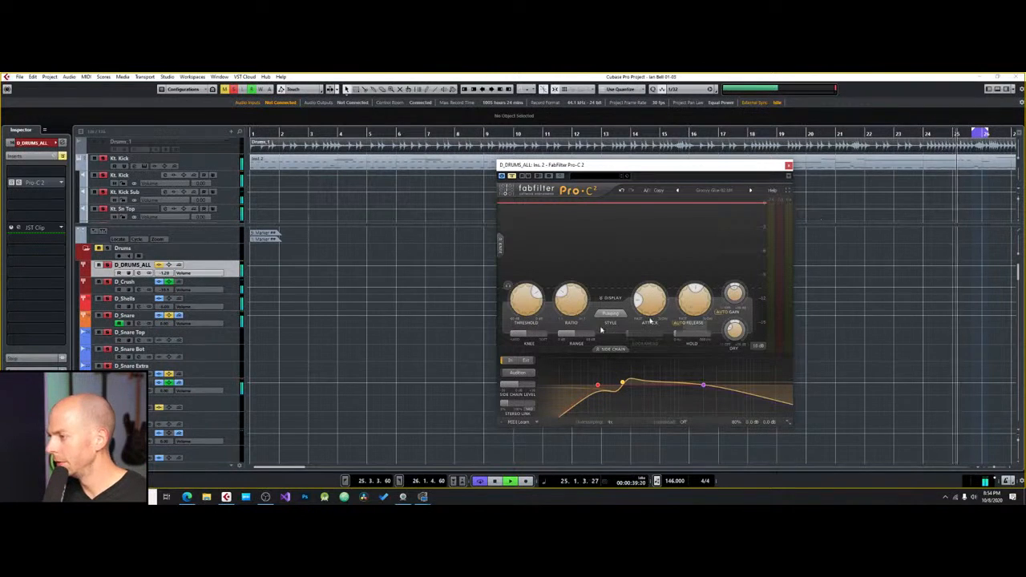
left_click(515, 176)
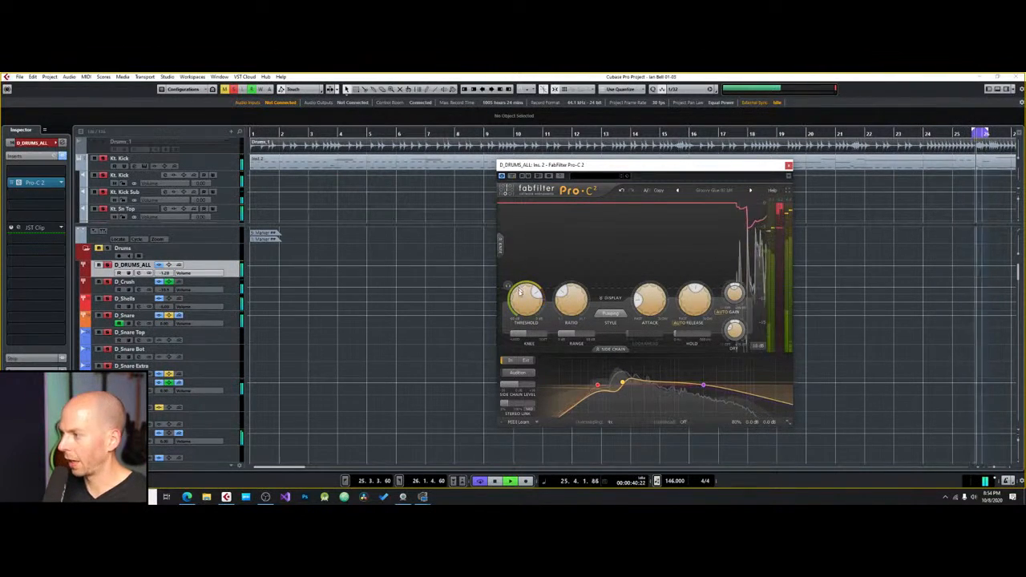
mouse_move(526, 307)
left_click(372, 133)
mouse_move(528, 308)
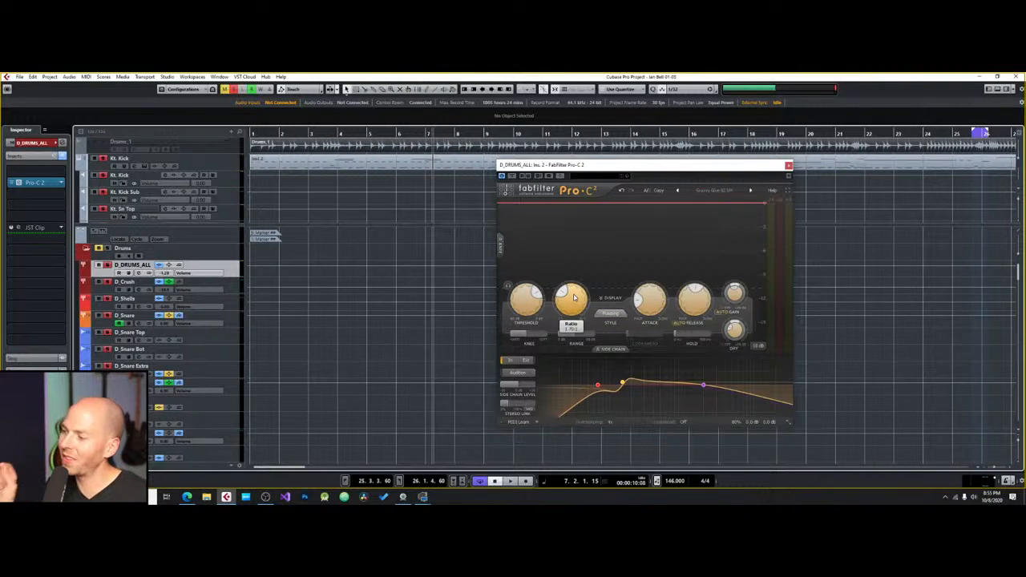
mouse_move(573, 298)
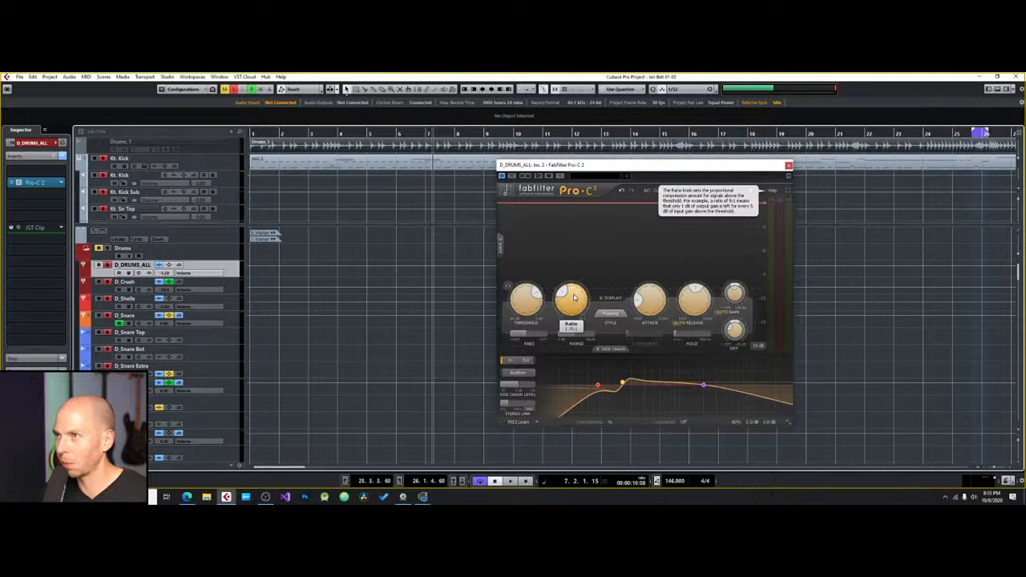
key("space")
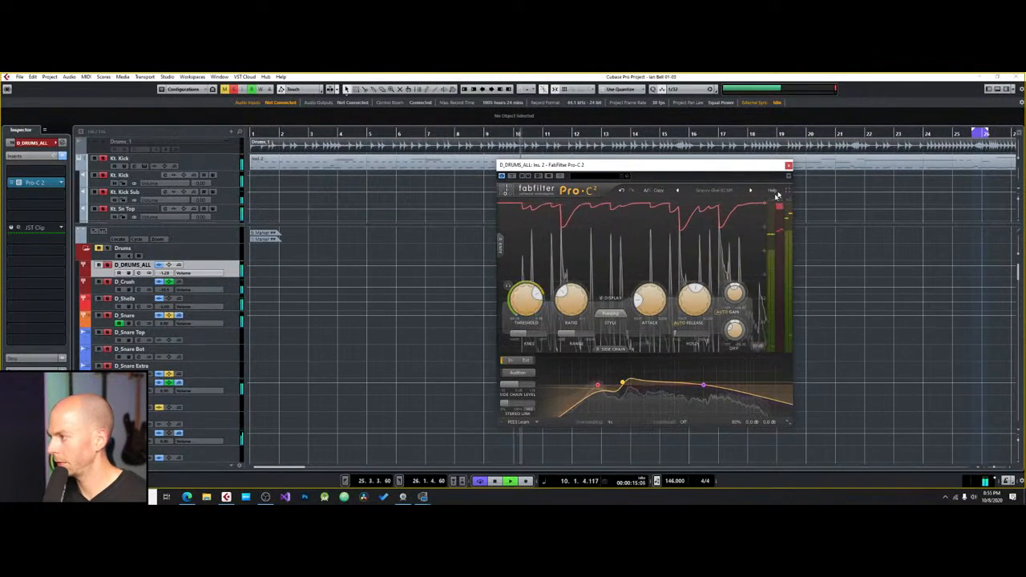
left_click(790, 166)
key("space")
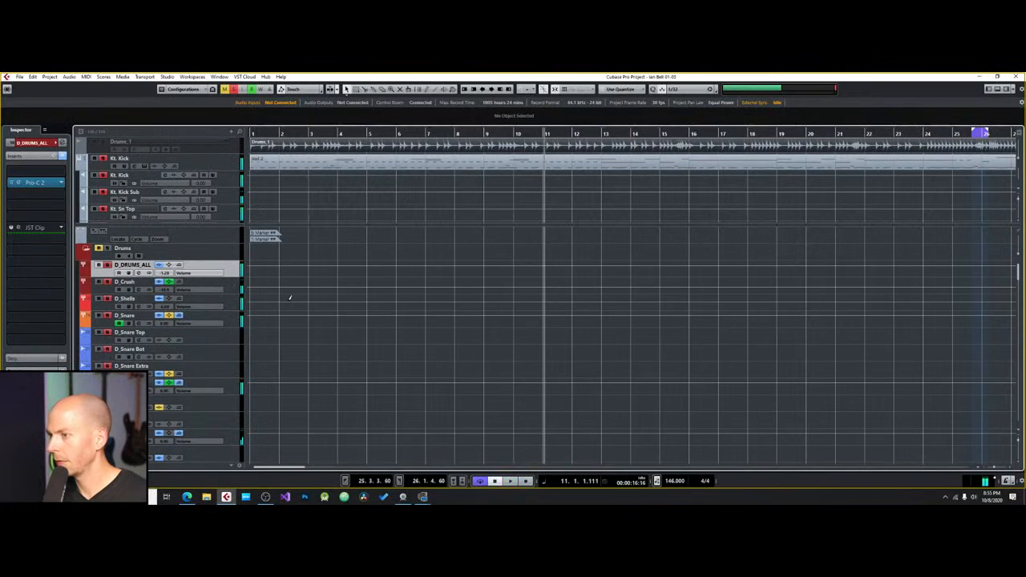
Step: In D_Crush's Pro-Q 2, add a bell band, sweep it boosted to around 3 kHz, and turn it into a narrower, gentle cut by ear
left_click(233, 283)
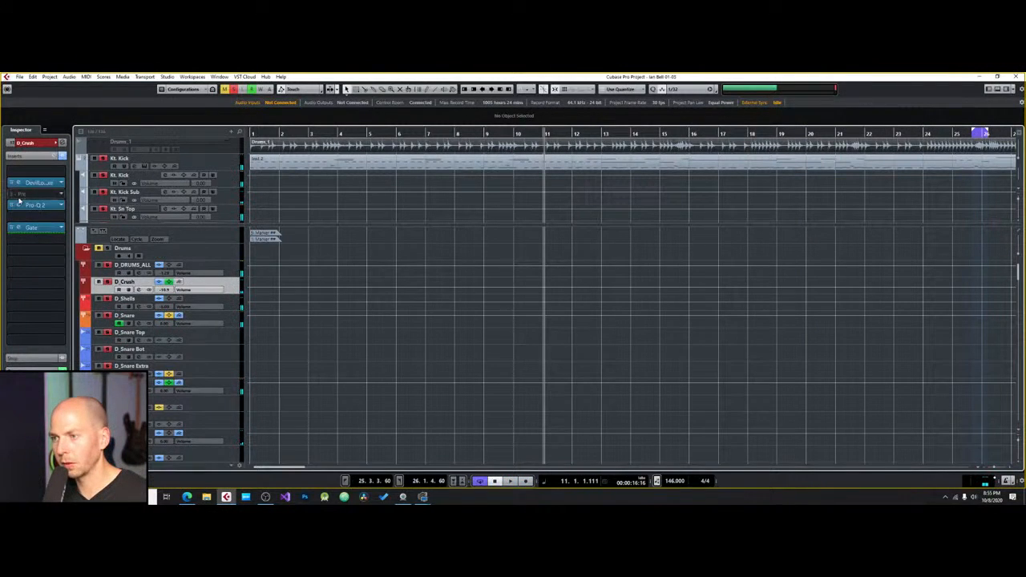
left_click(18, 206)
key("space")
left_click_drag(622, 304, 689, 228)
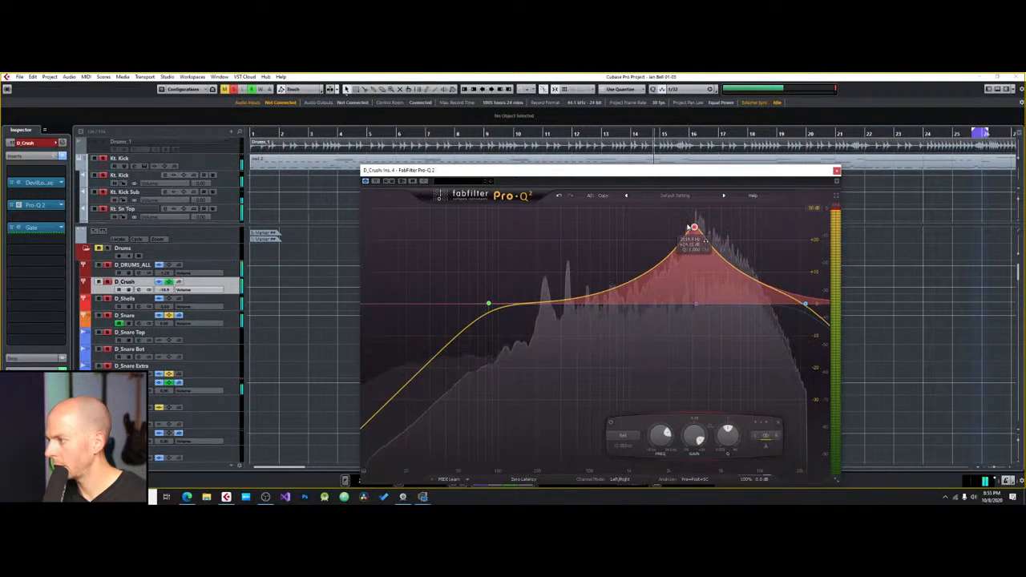
left_click_drag(696, 323, 695, 325)
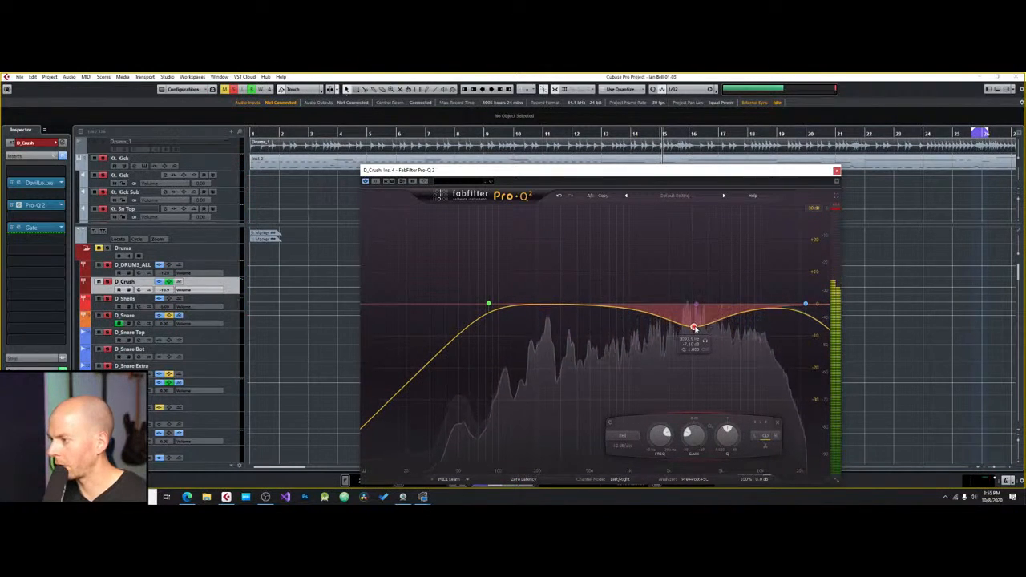
scroll(695, 324, "up", 3)
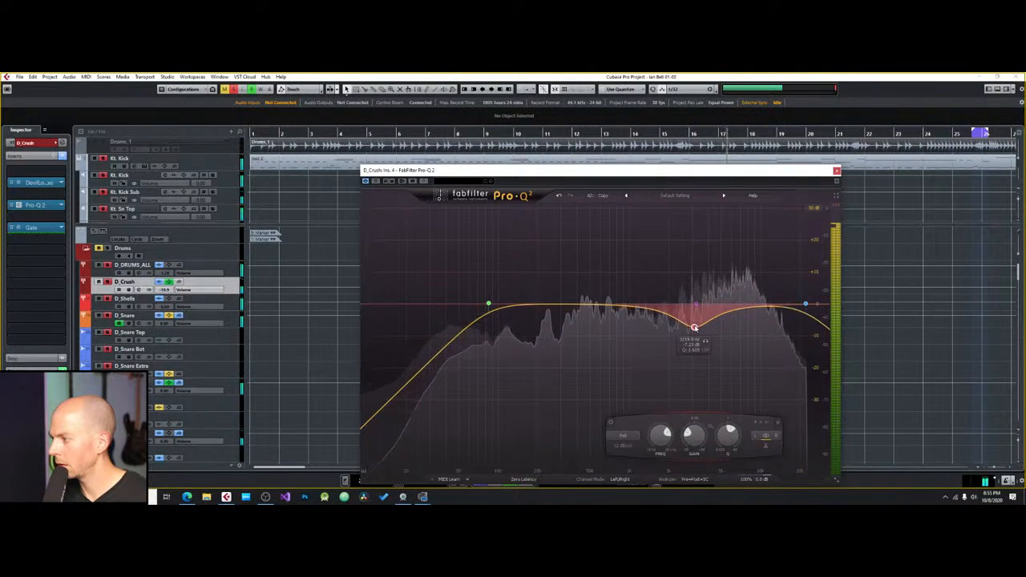
left_click_drag(694, 322, 694, 248)
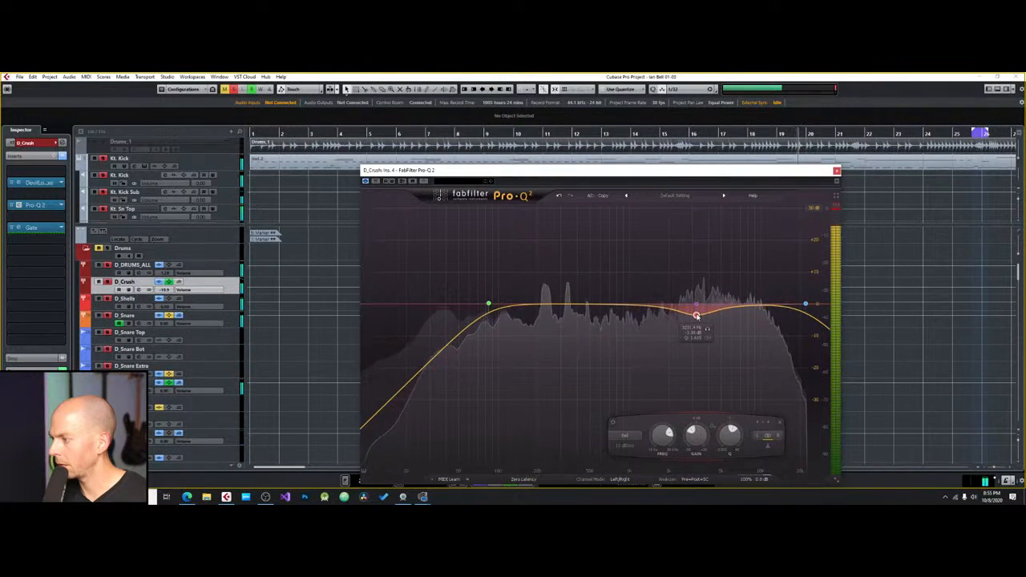
Step: Add a second bell cut of about 5 dB near 720 Hz to D_Crush's Pro-Q 2 and close the EQ
mouse_move(628, 301)
left_mouse_down()
mouse_move(626, 228)
mouse_move(641, 255)
mouse_move(645, 243)
mouse_move(666, 266)
mouse_move(623, 235)
mouse_move(618, 250)
mouse_move(573, 224)
mouse_move(626, 227)
mouse_move(606, 230)
mouse_move(611, 306)
left_mouse_up()
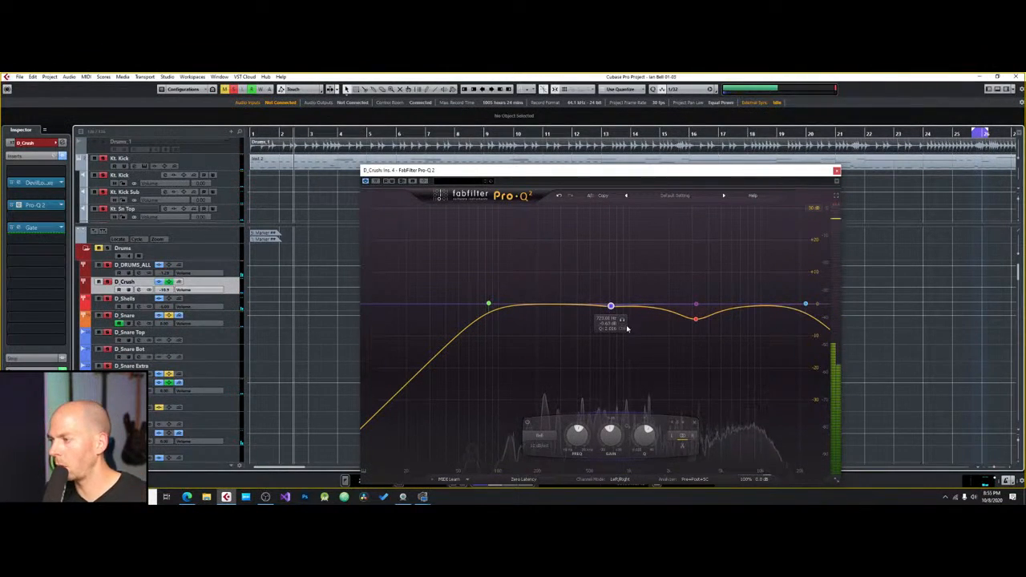
left_click_drag(611, 307, 611, 320)
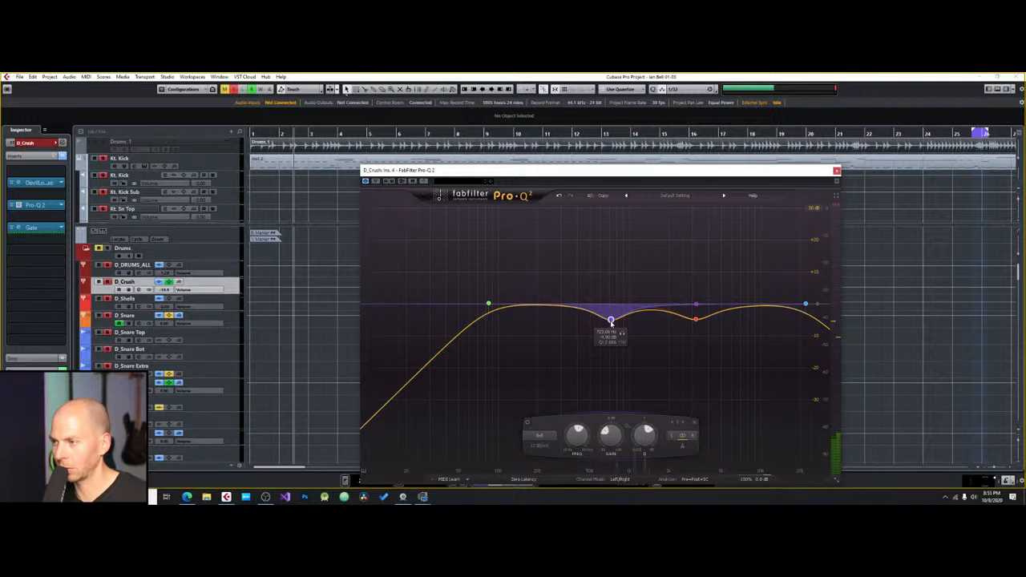
mouse_move(610, 320)
left_mouse_down()
mouse_move(611, 349)
mouse_move(611, 320)
left_mouse_up()
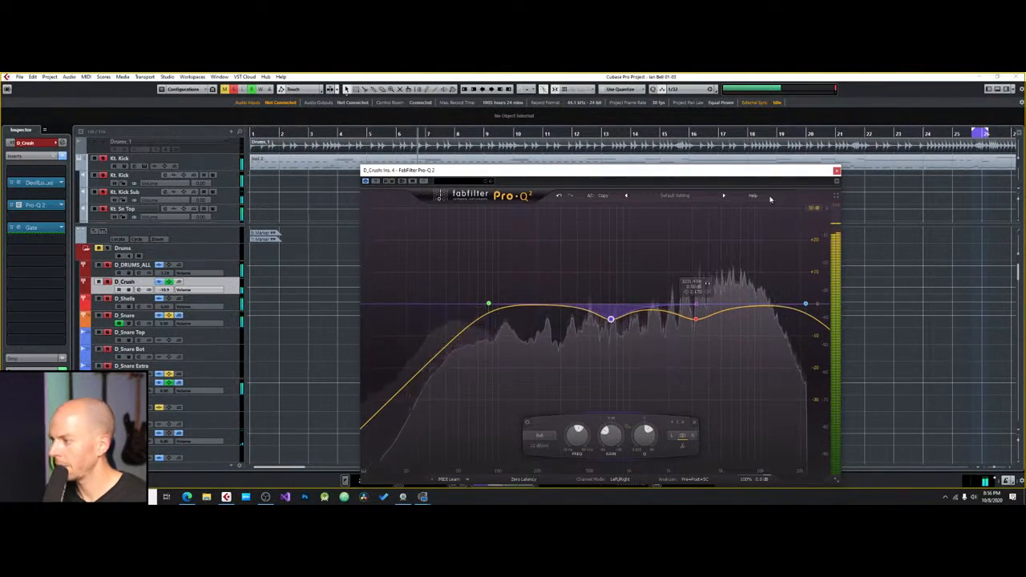
left_click(837, 170)
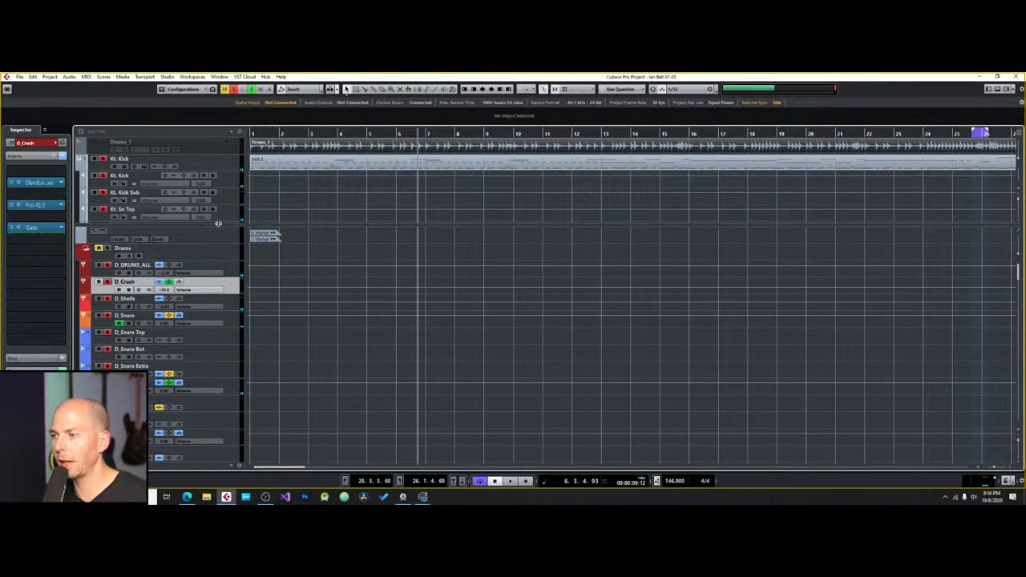
Step: Shrink the upper track area, solo the Bass folder along with the drums, and play them together
left_click_drag(218, 223, 221, 178)
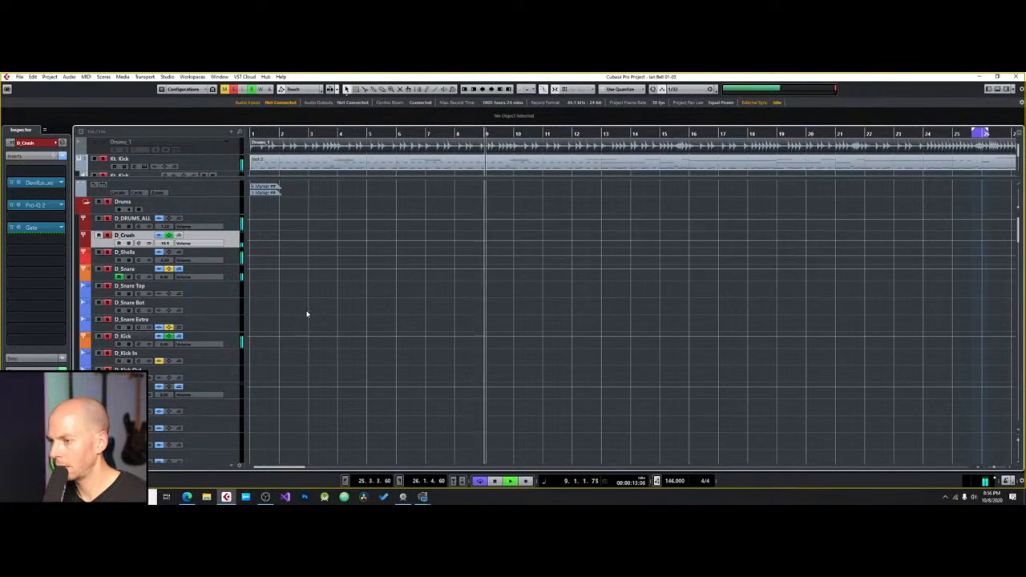
scroll(306, 314, "down", 10)
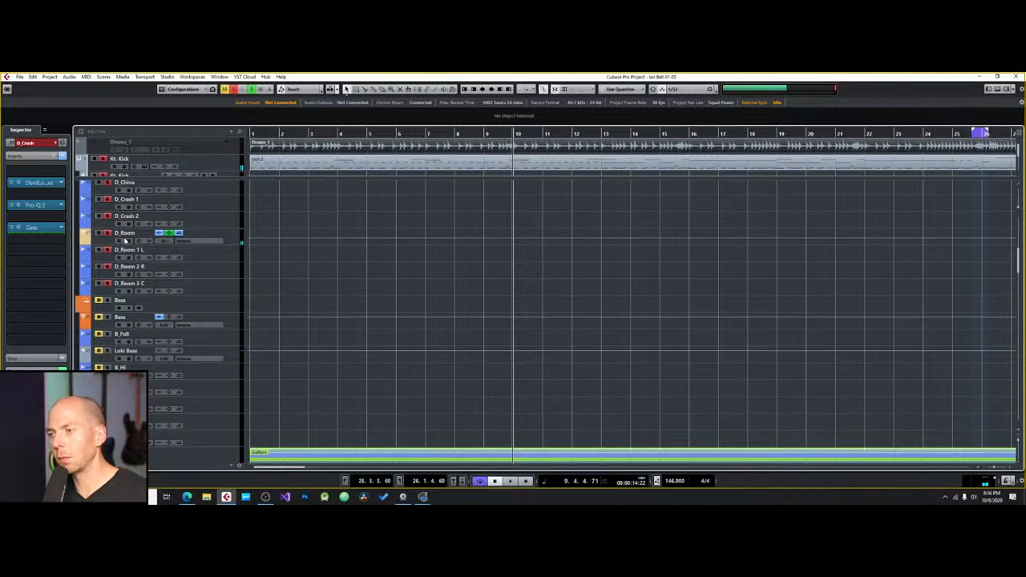
scroll(208, 270, "down", 3)
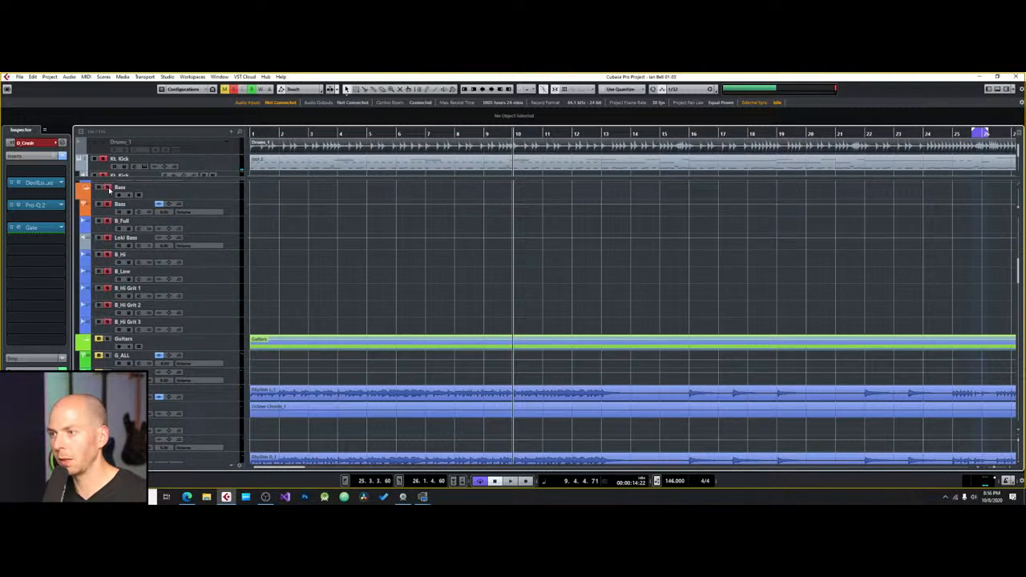
scroll(340, 305, "down", 5)
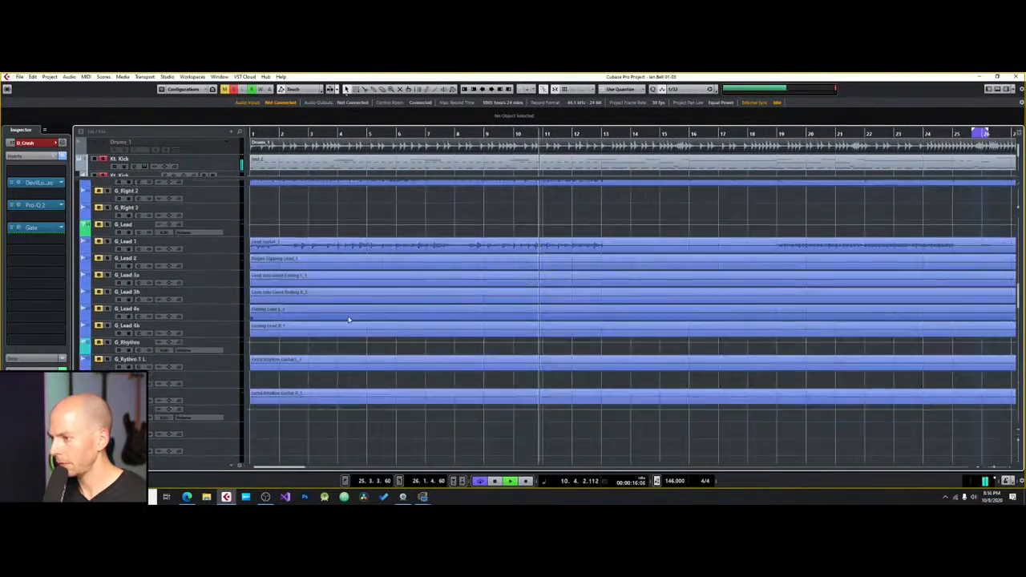
scroll(348, 312, "up", 10)
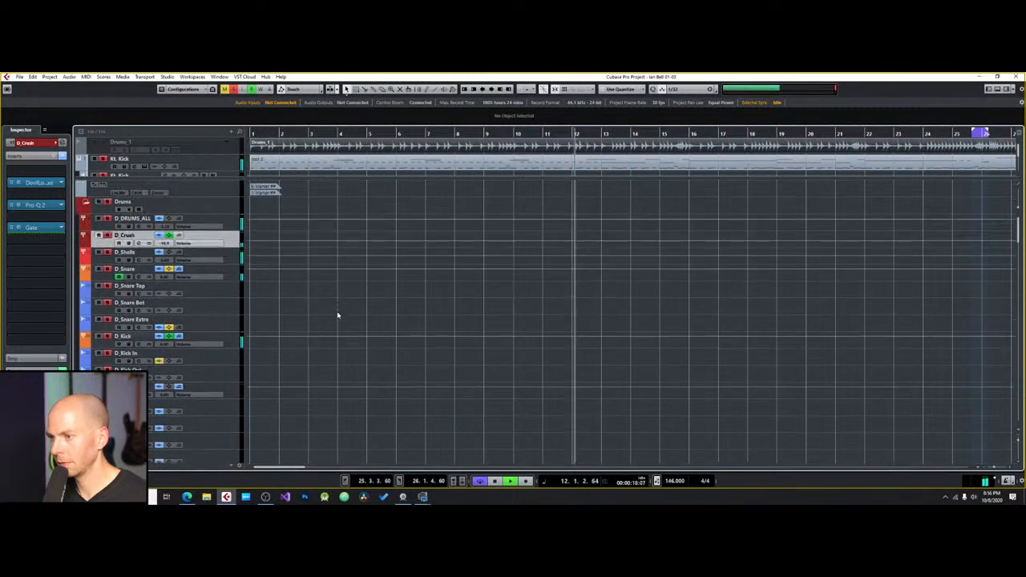
scroll(272, 295, "down", 5)
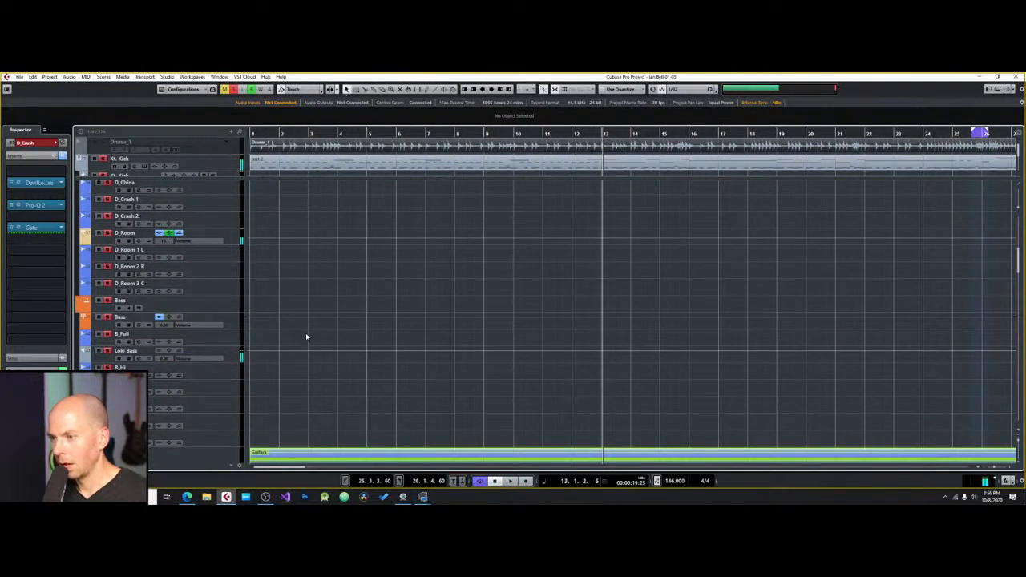
Step: On the Bass group, deactivate the MV2 Stereo insert and review the kick-ducking C6-SideChain settings during playback
left_click(228, 323)
left_click(12, 182)
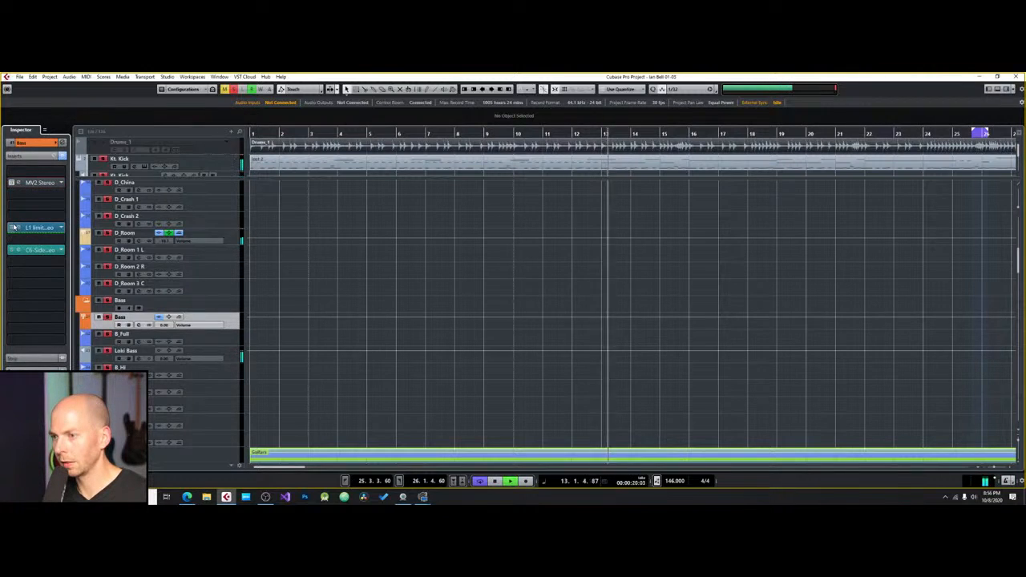
left_click(36, 249)
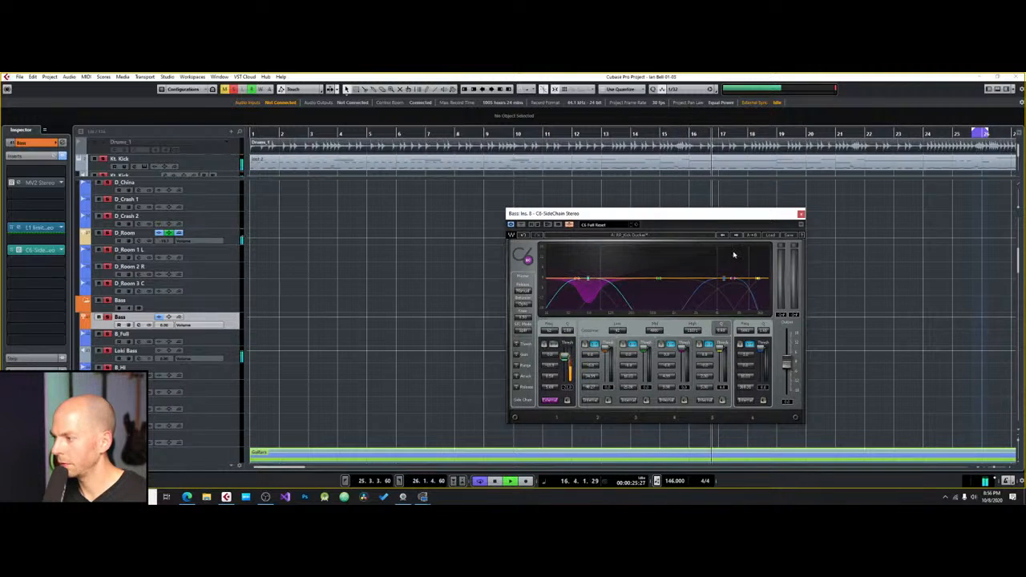
left_click(800, 213)
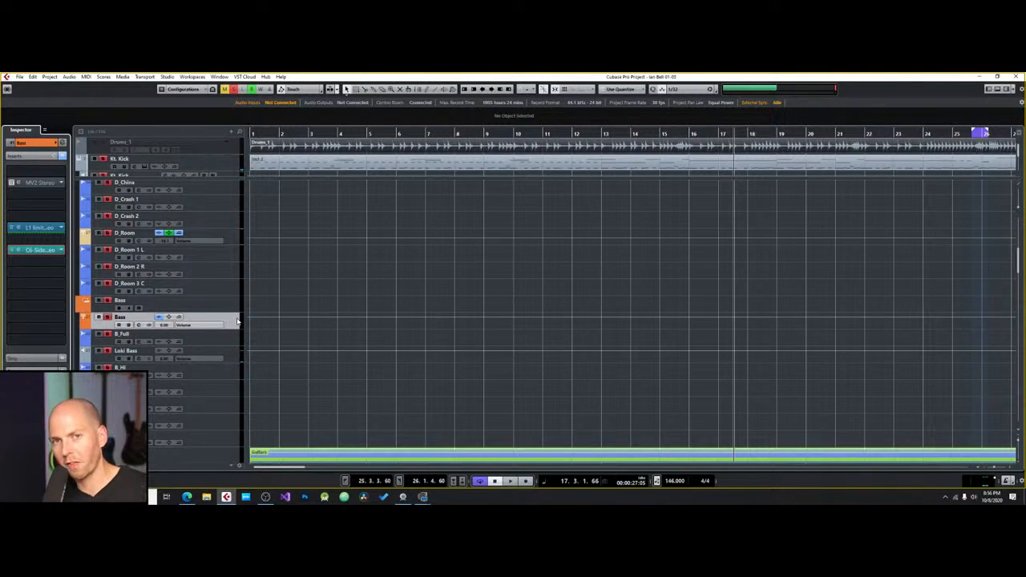
Step: Open the Bass group's L1 limiter and insert L2 Stereo in the slot after MV2 Stereo
left_click(37, 227)
left_click(61, 183)
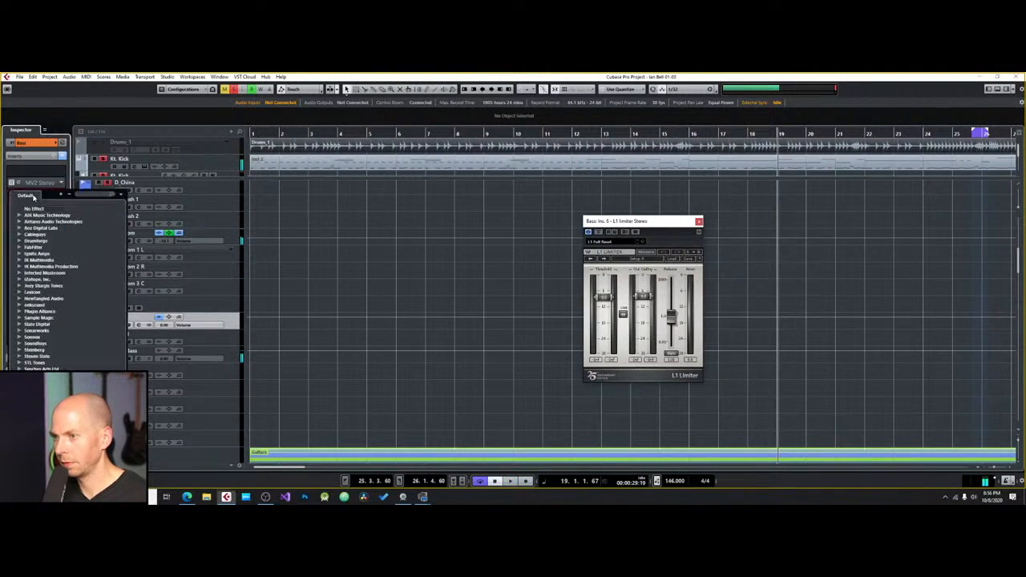
type("l12")
key("BackSpace")
key("BackSpace")
key("BackSpace")
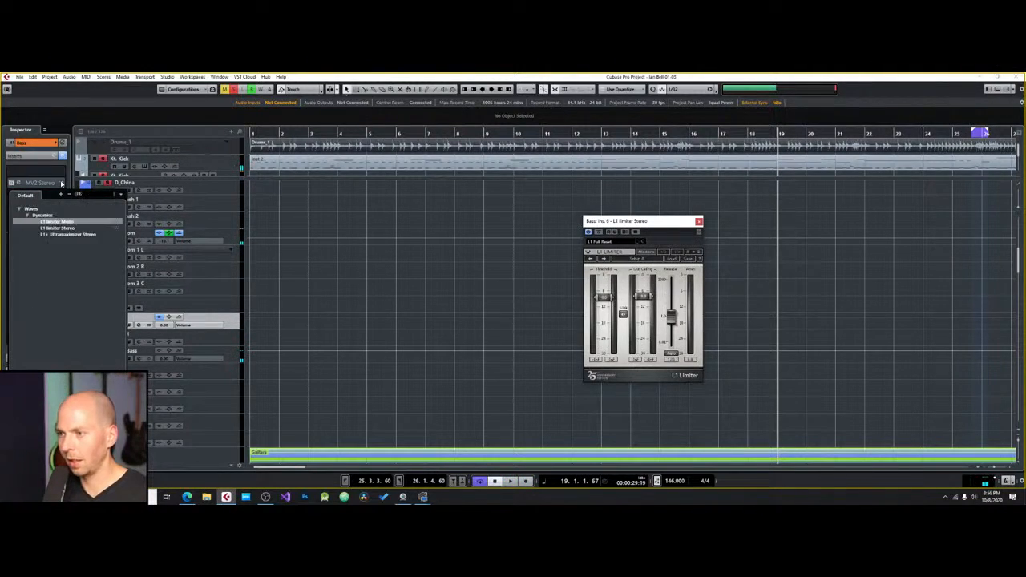
type("l2")
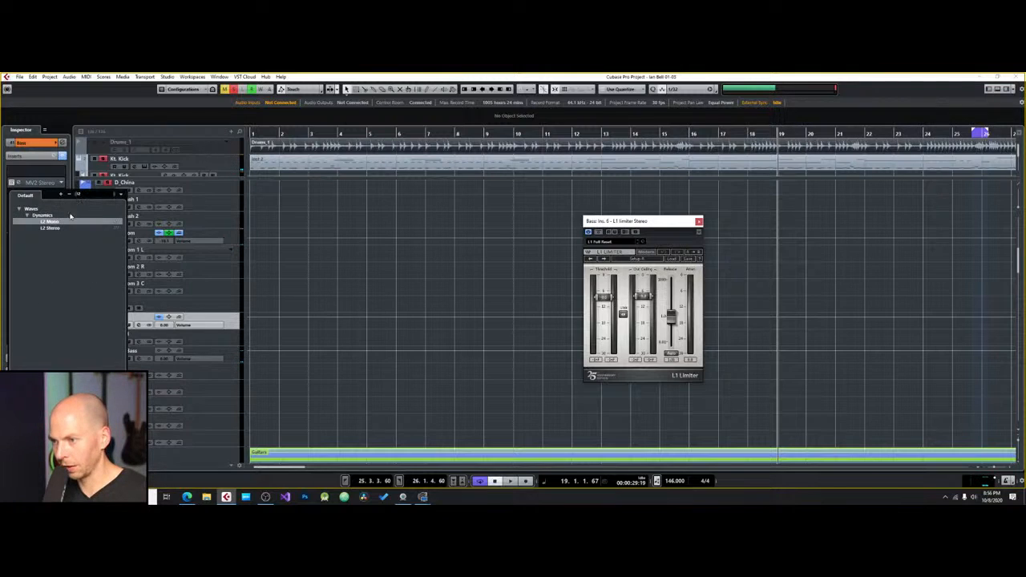
left_click(56, 229)
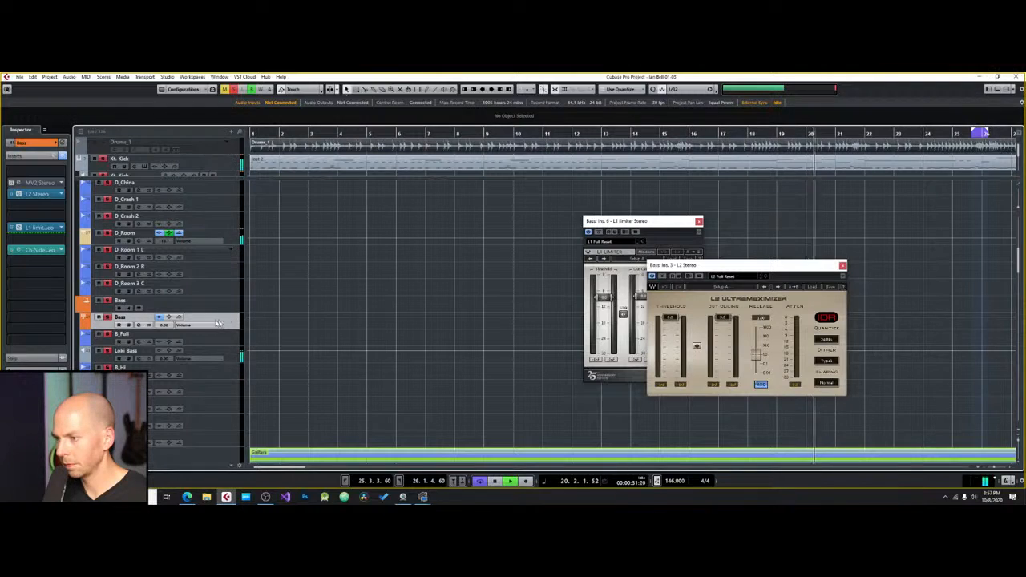
Step: Lower the L2's threshold and output ceiling together to their minimum and audition the Bass group
left_click_drag(697, 345, 723, 377)
key("space")
left_click(234, 321)
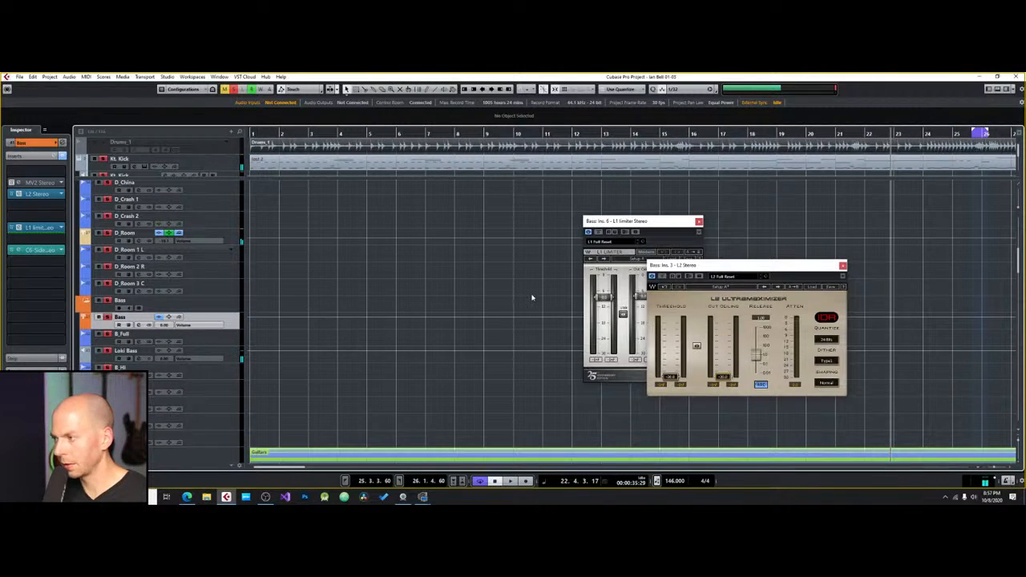
Step: Solo B_Full, clear the solos, and solo the Loki Bass track for playback
left_click(227, 340)
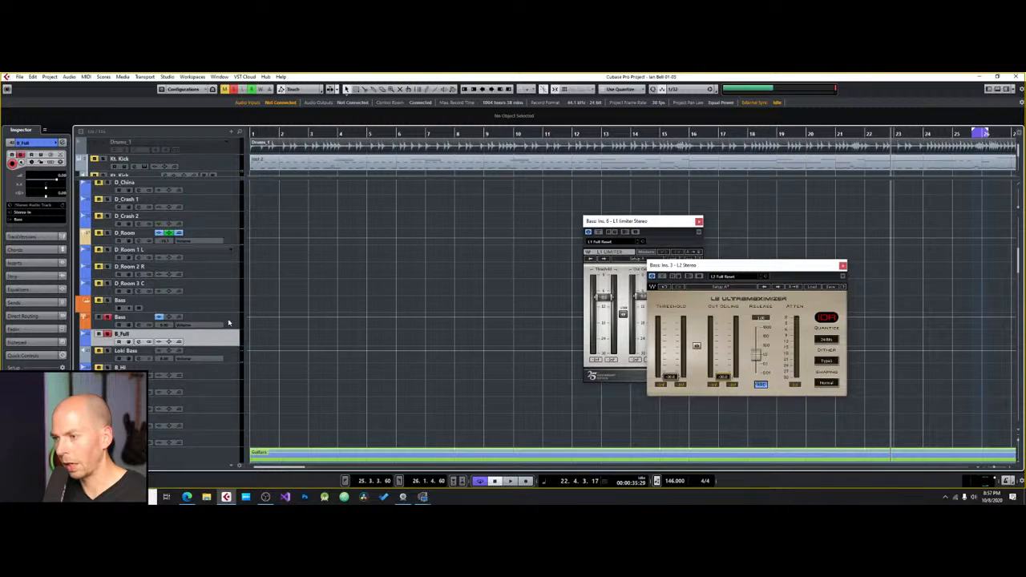
left_click(237, 321)
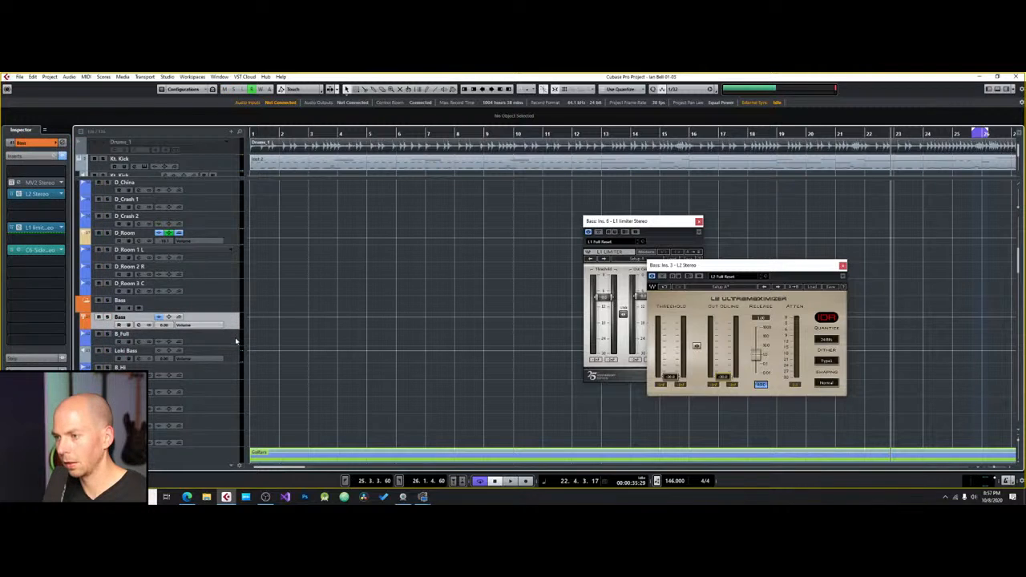
left_click(237, 353)
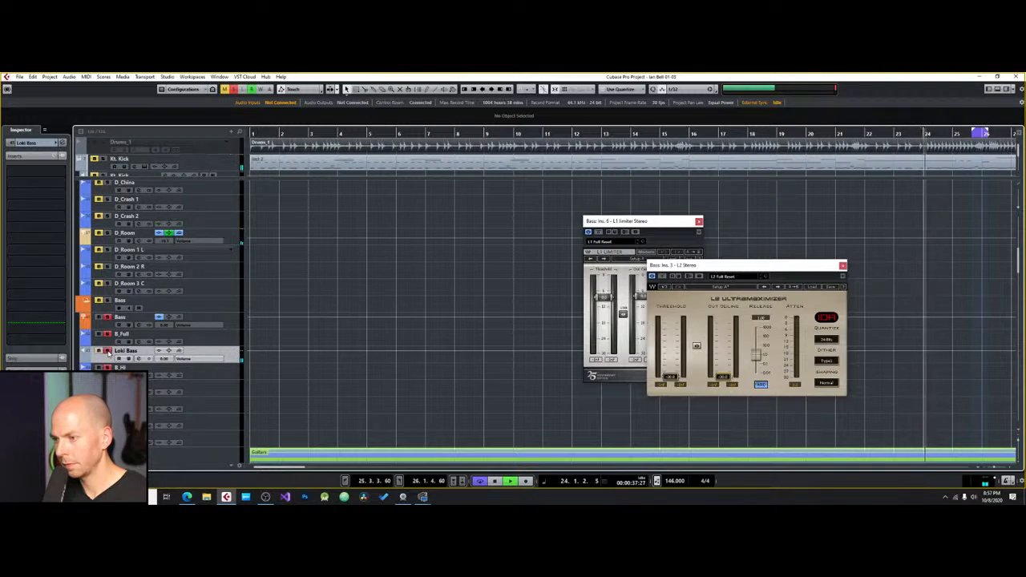
Step: Stop playback and route the Loki Bass track's output to the Bass group
left_click(40, 143)
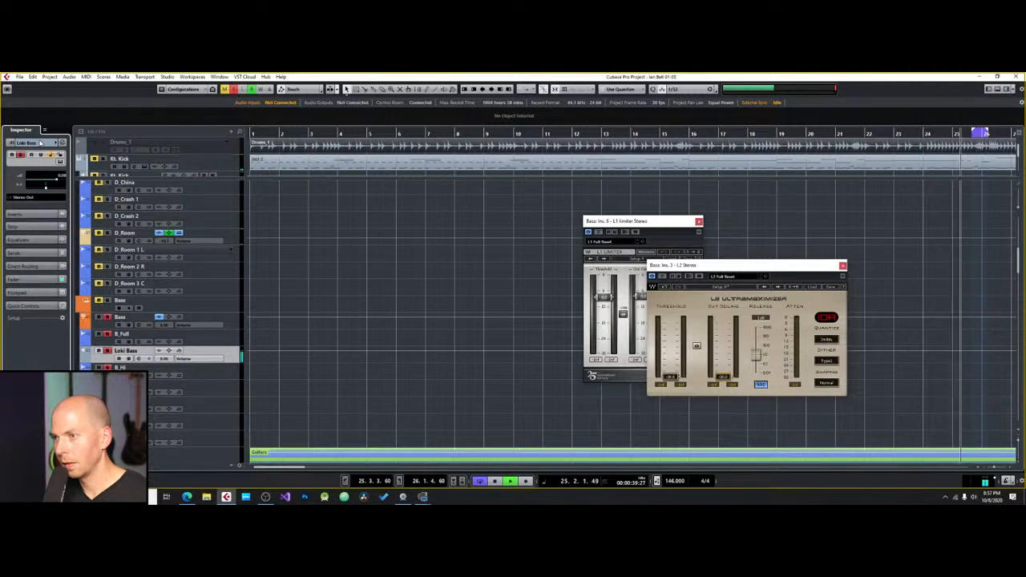
key("space")
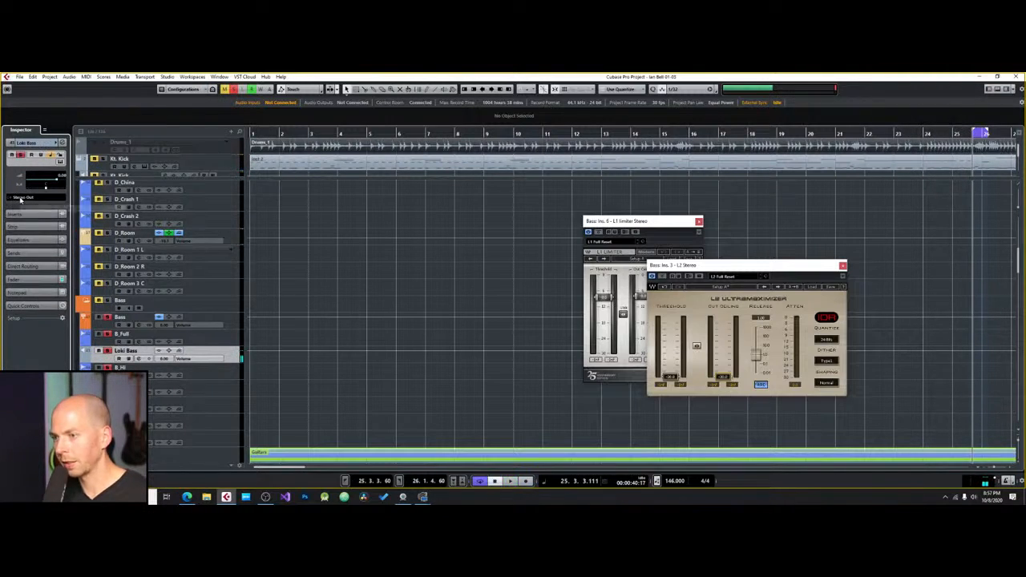
left_click(21, 198)
left_click(26, 259)
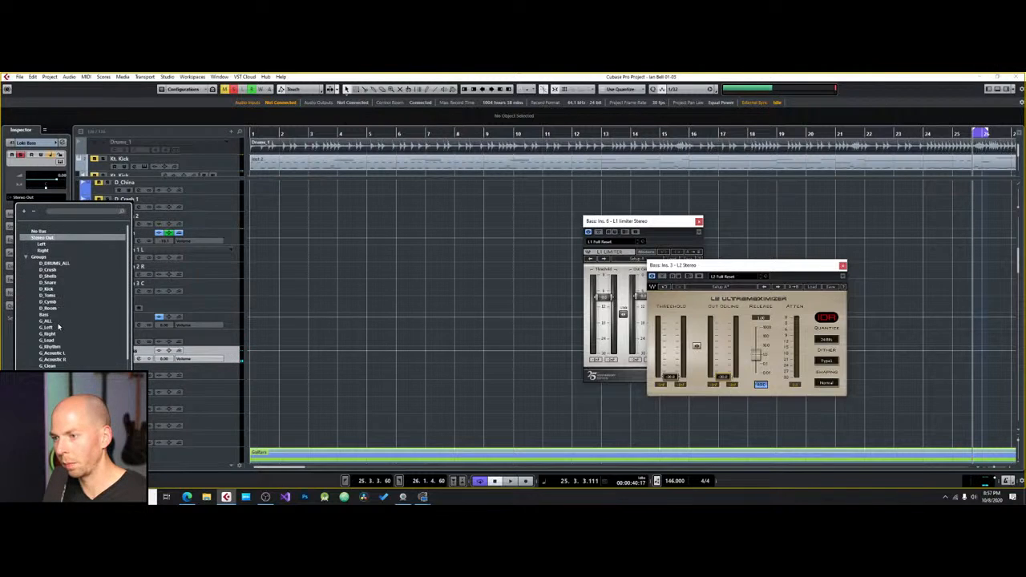
left_click(46, 316)
Step: Bypass the Bass group's L2 Stereo insert and reopen its L1 limiter for playback
left_click(236, 320)
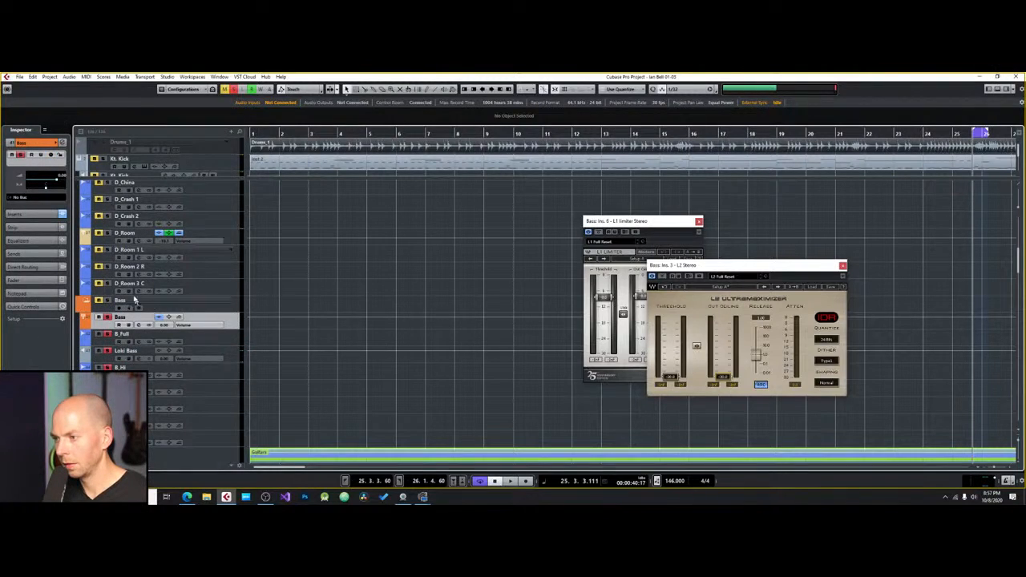
left_click(43, 215)
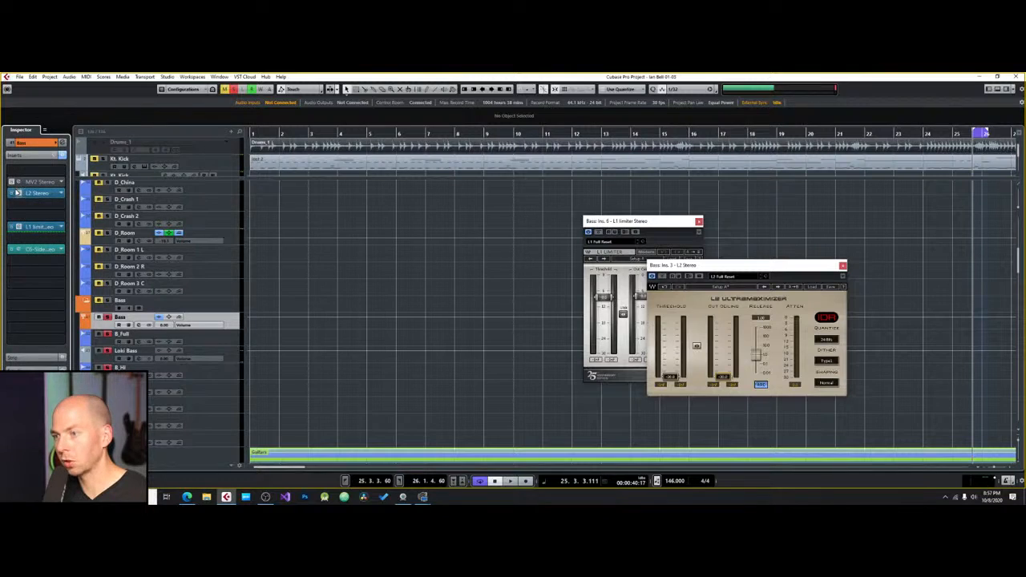
left_click(12, 193)
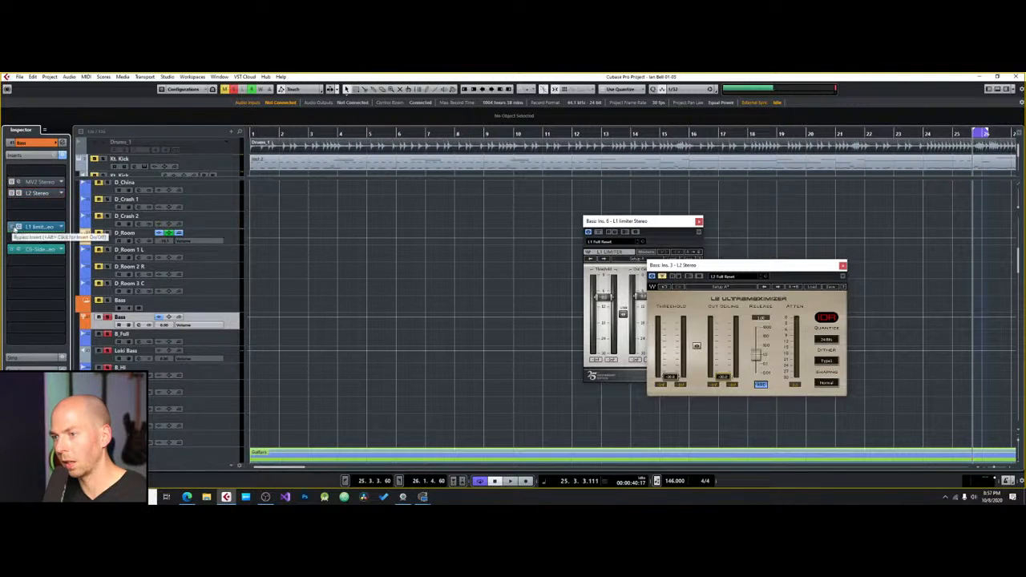
left_click(17, 227)
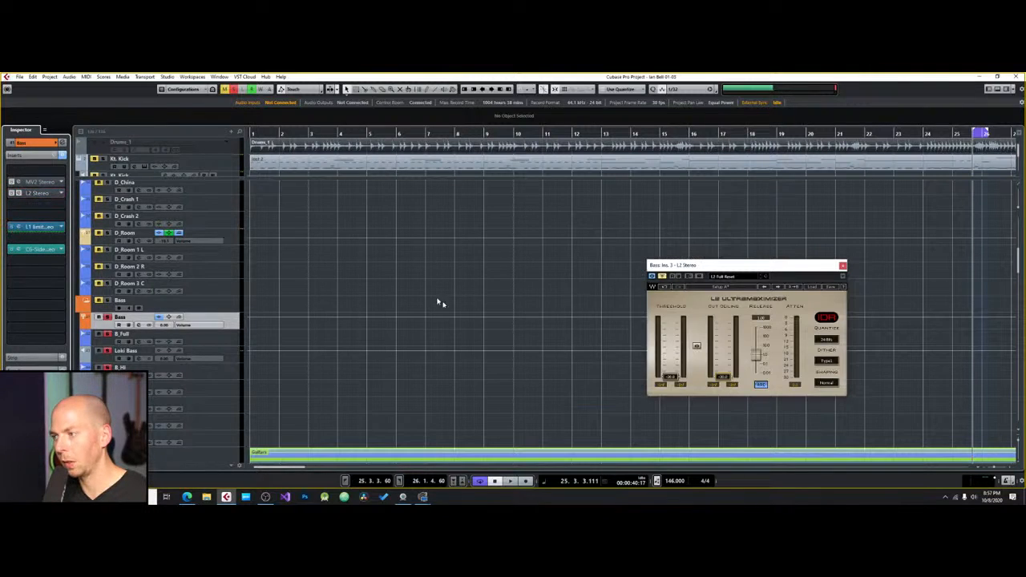
left_click(16, 227)
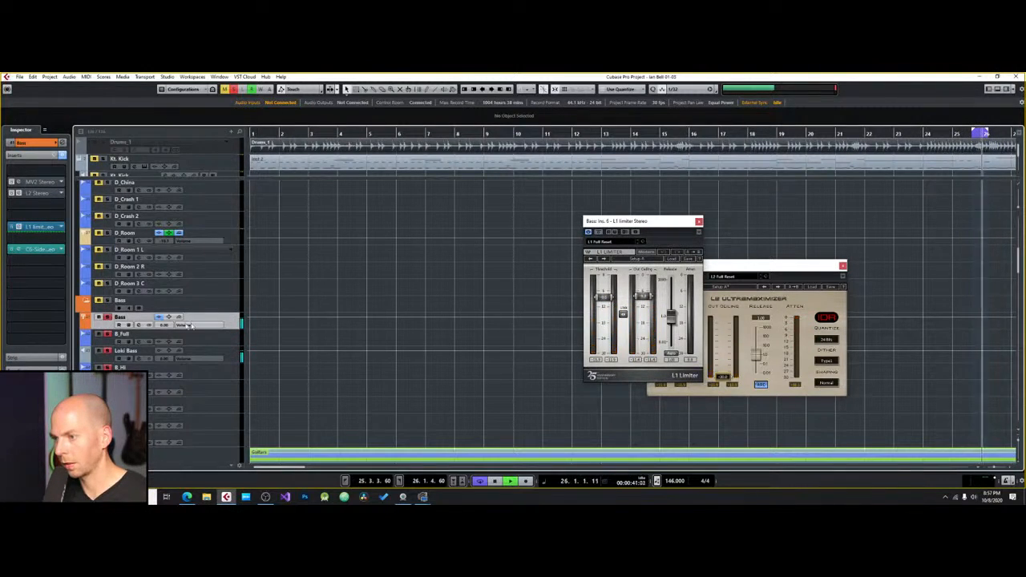
Step: Route the Bass group's output to PreMaster 1 - Instrumental and audition it from bar 3
left_click(32, 142)
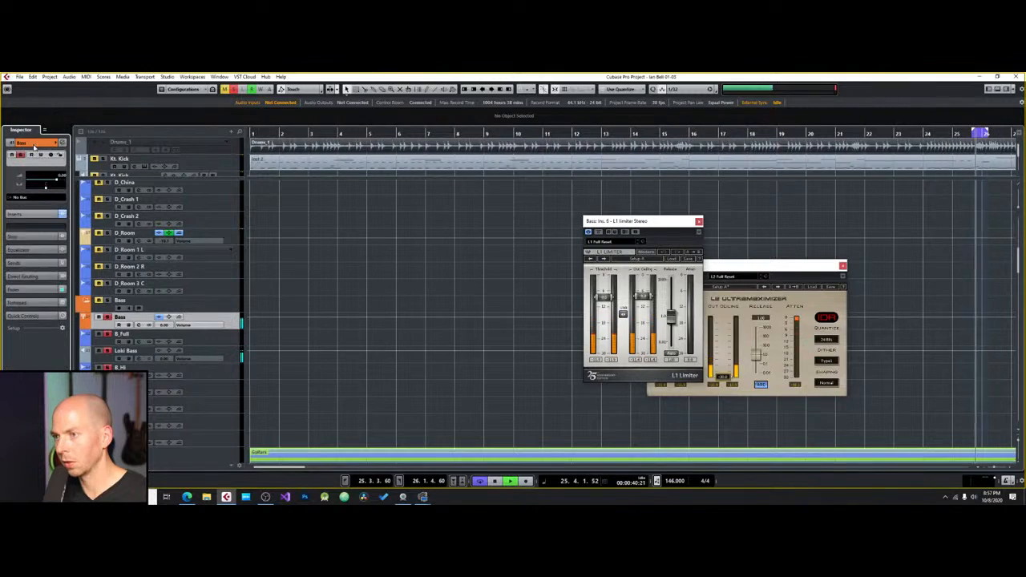
left_click(34, 198)
left_click(28, 257)
scroll(56, 297, "down", 3)
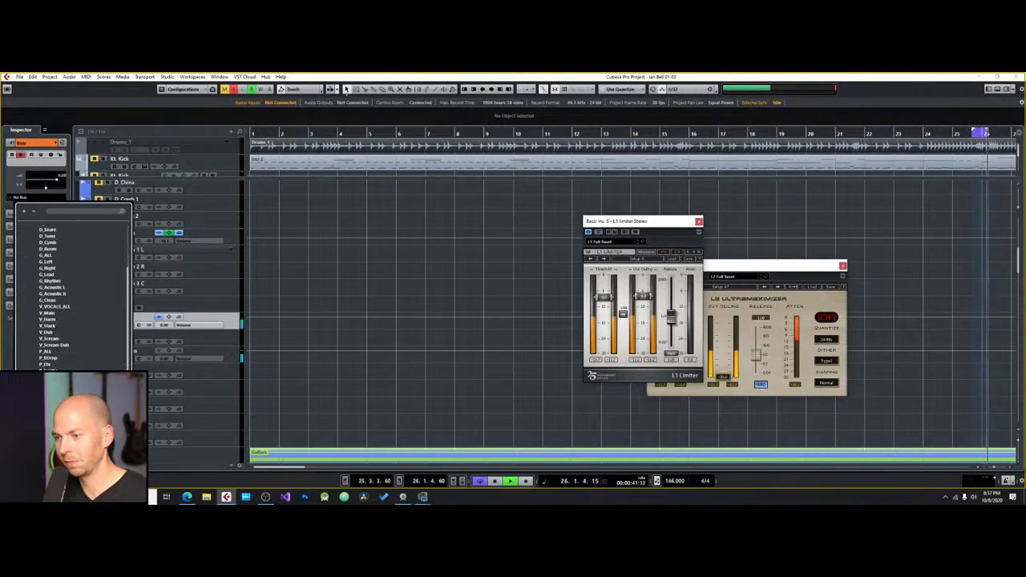
left_click(60, 387)
left_click(94, 318)
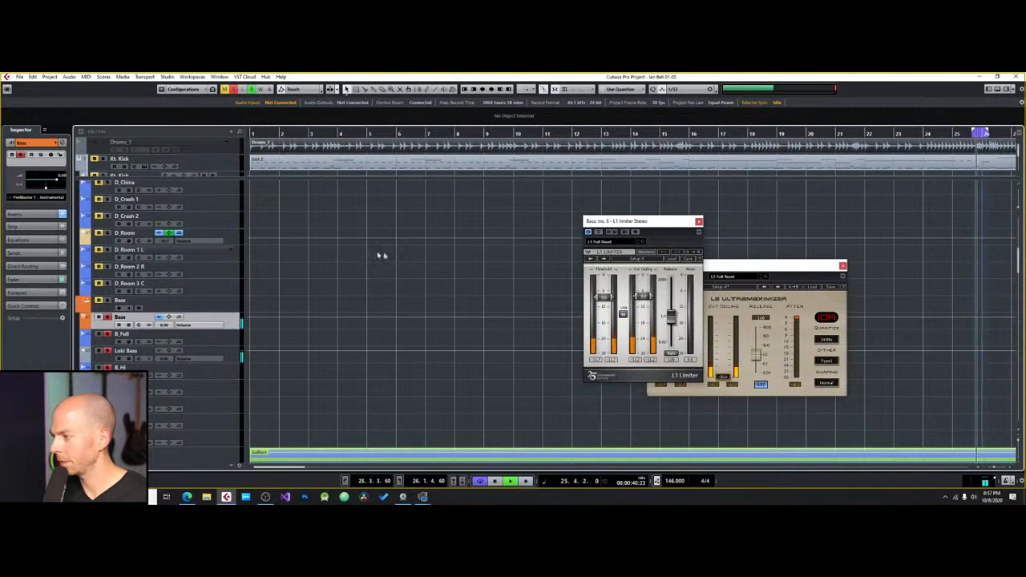
left_click(310, 134)
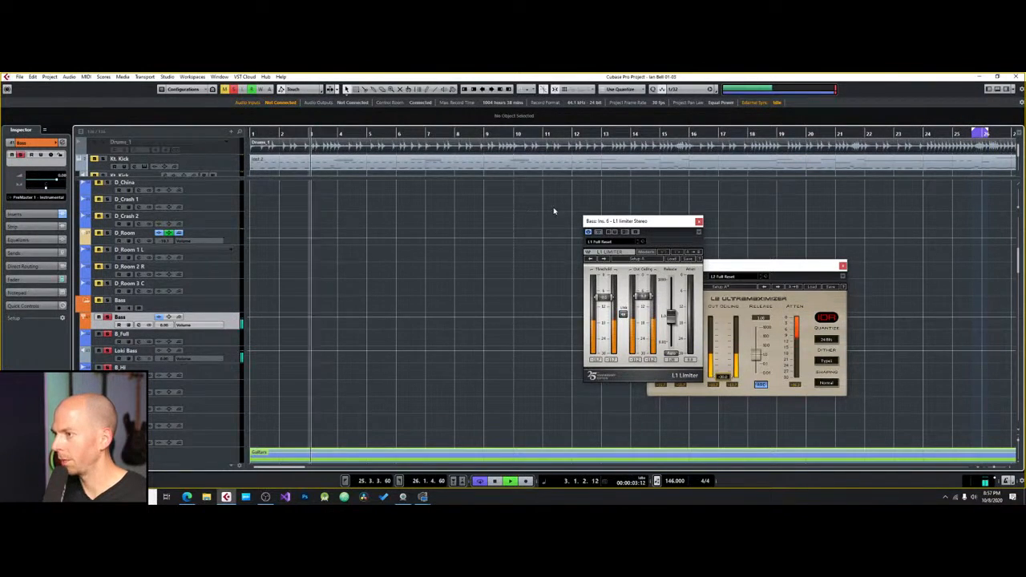
key("space")
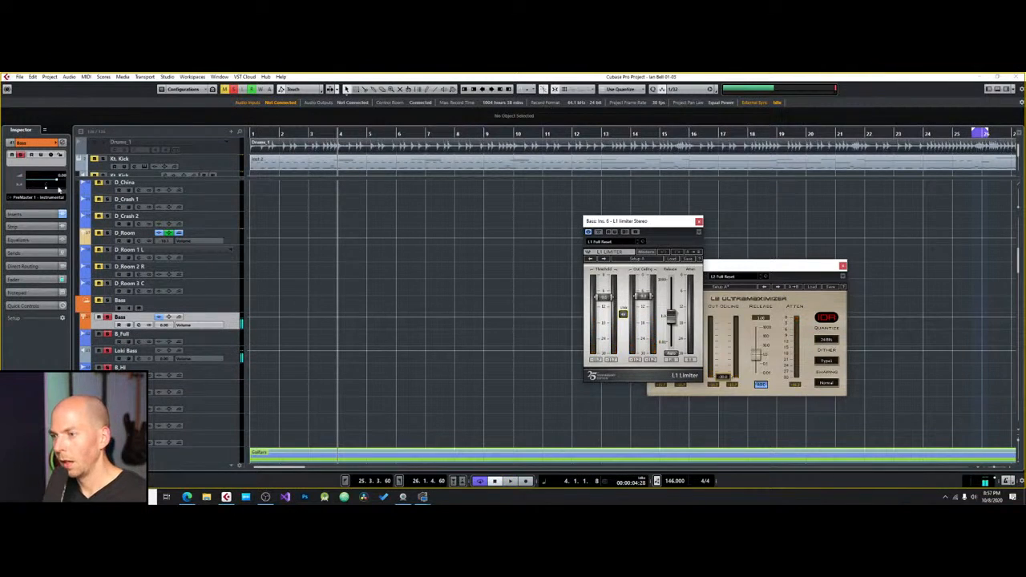
Step: Open and re-enable the Bass group's MV2 Stereo, close the L1 limiter window, and audition the bass
left_click(37, 214)
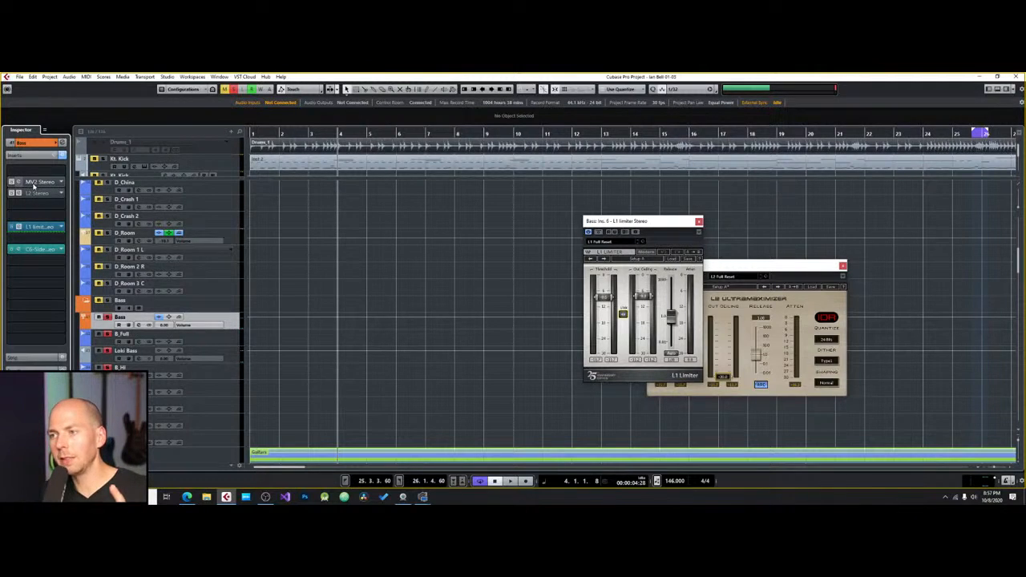
double_click(36, 182)
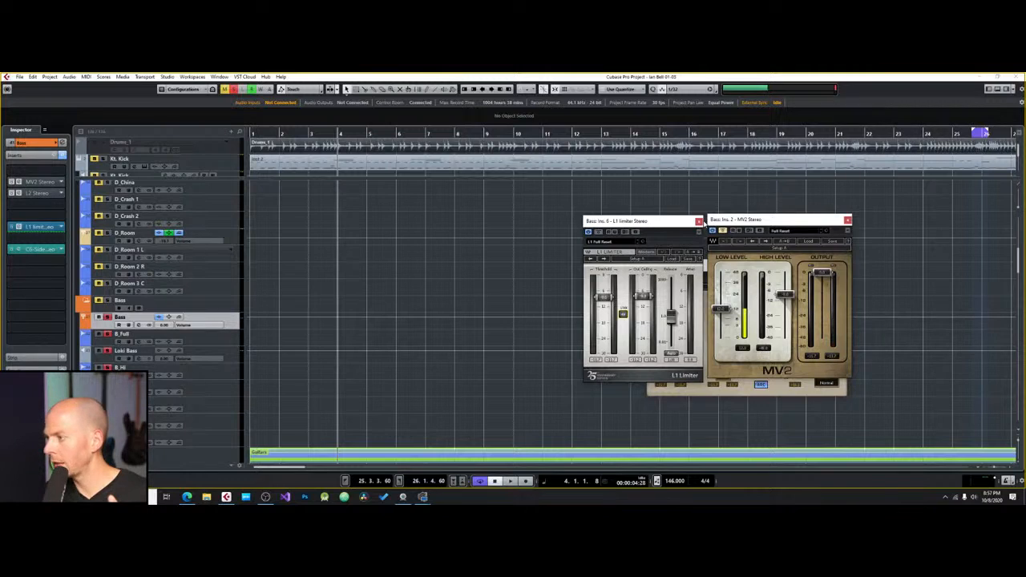
left_click(698, 221)
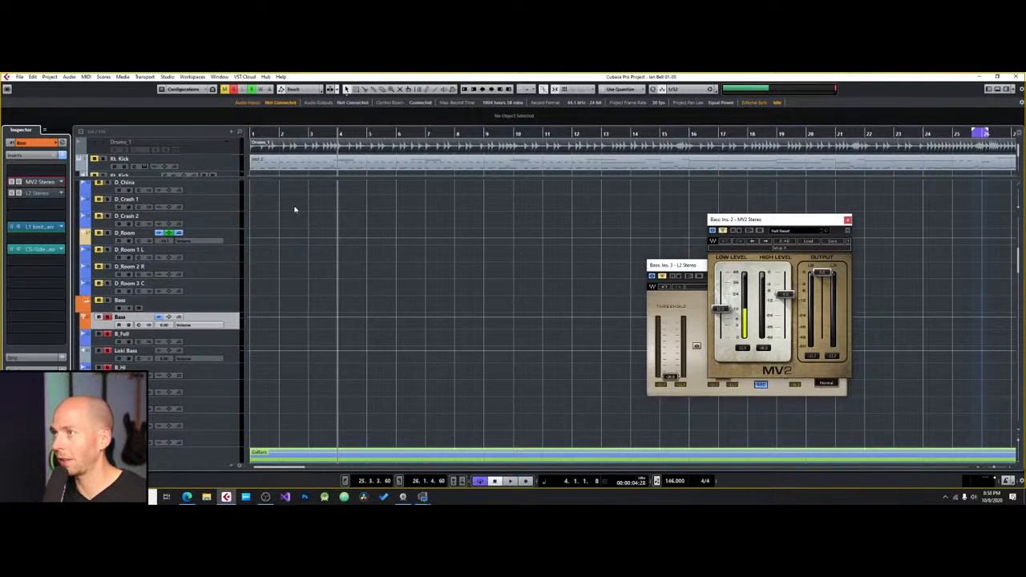
left_click_drag(780, 221, 497, 202)
key("space")
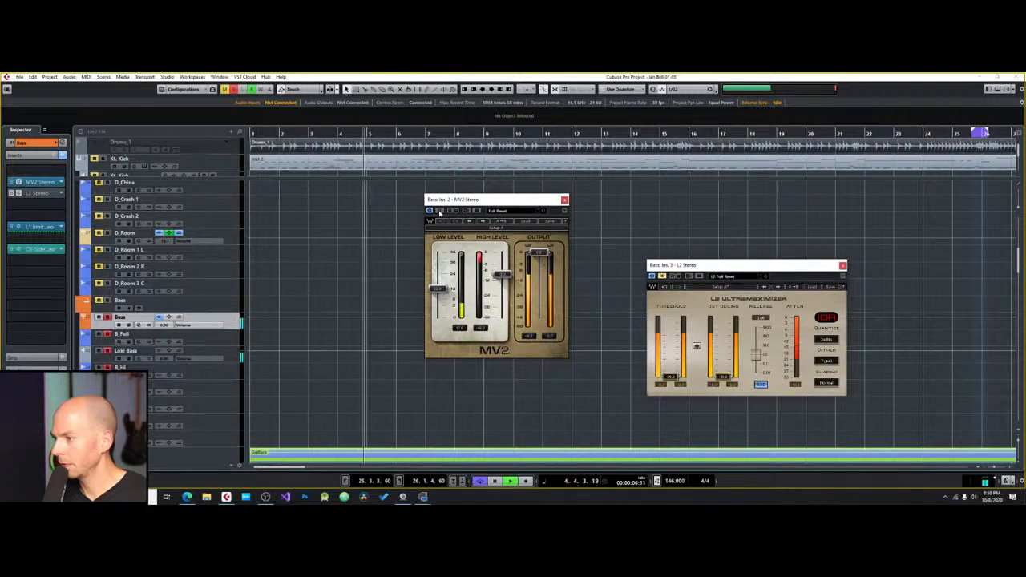
key("space")
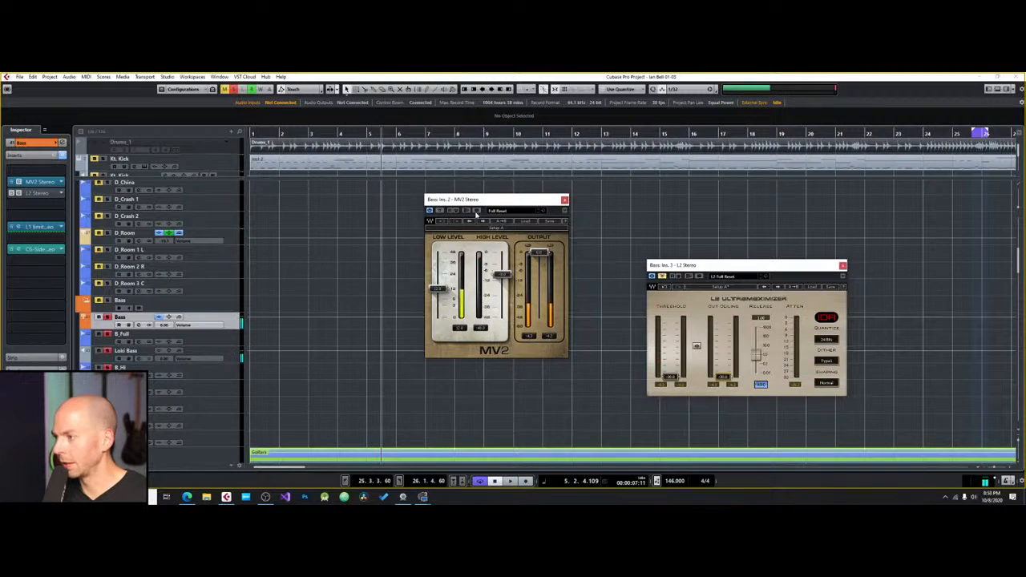
Step: Adjust MV2's low and high level faders by ear during playback and close the plug-in window
scroll(507, 275, "down", 4)
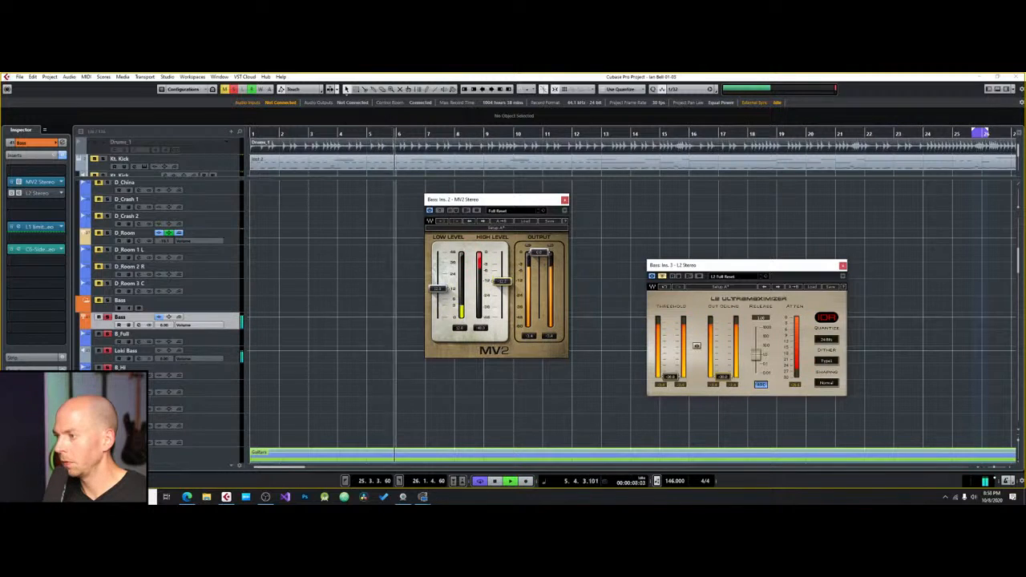
mouse_move(505, 285)
left_mouse_down()
mouse_move(505, 297)
mouse_move(505, 262)
mouse_move(505, 275)
left_mouse_up()
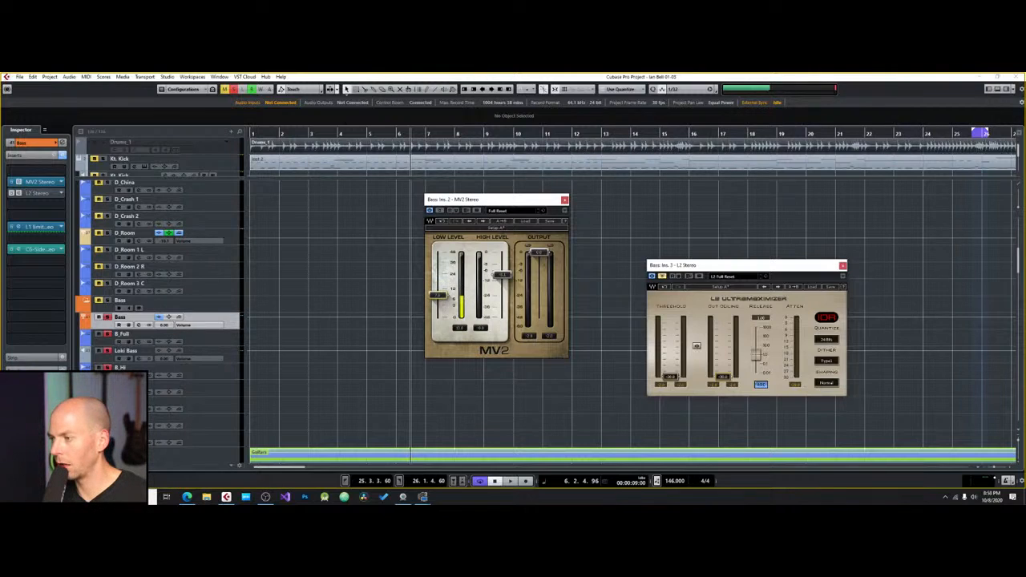
key("space")
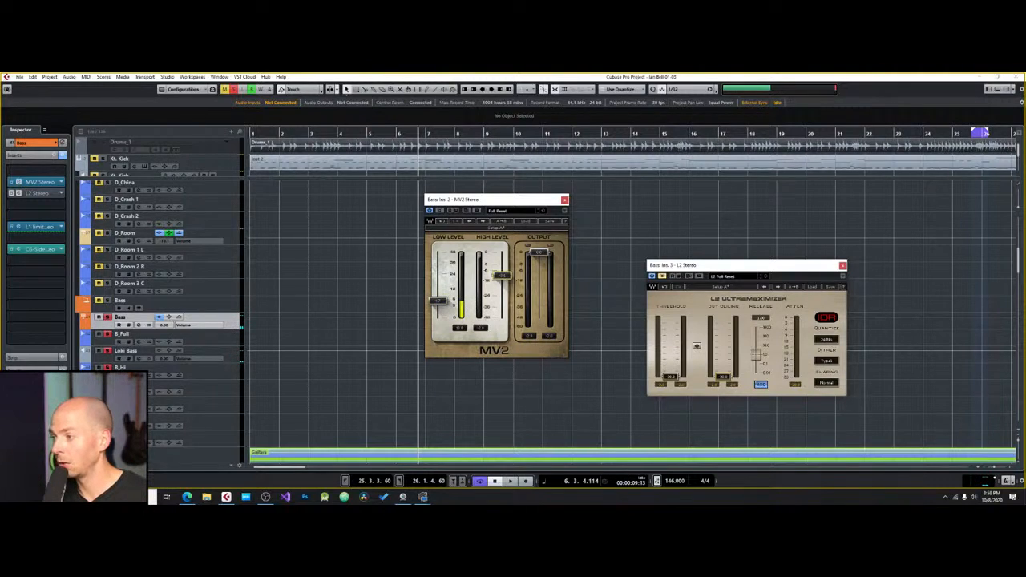
key("space")
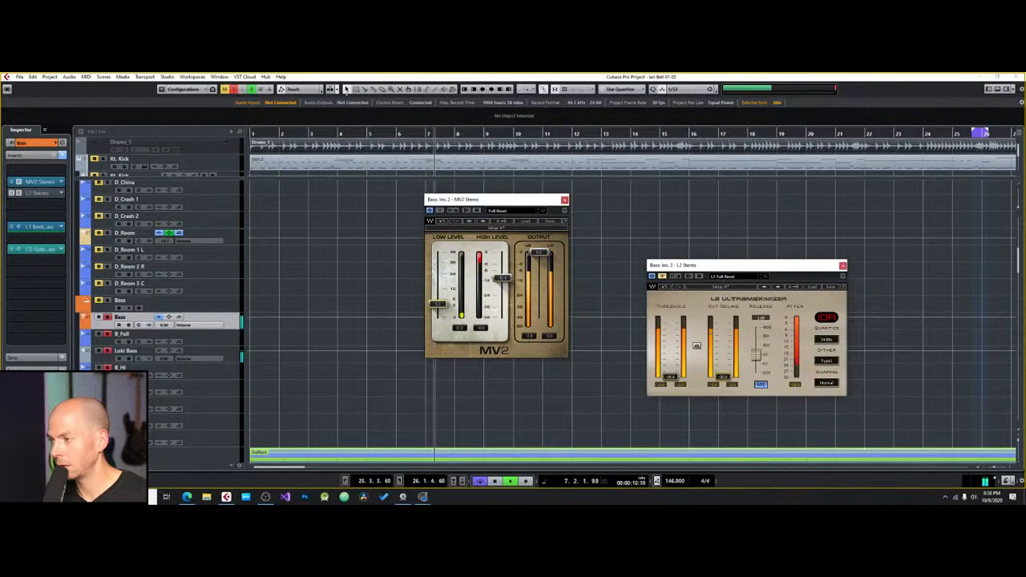
left_click_drag(440, 309, 443, 297)
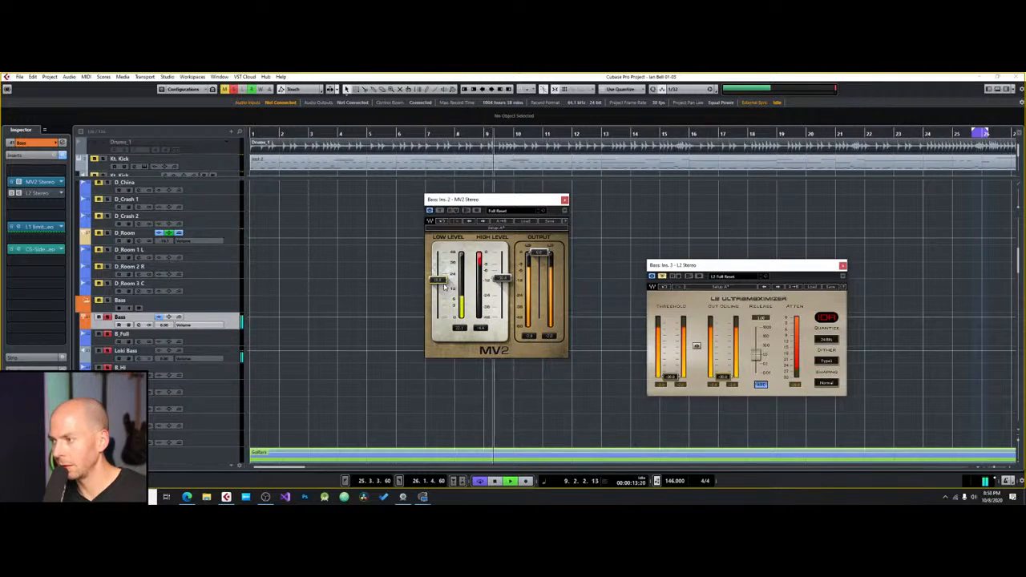
left_click_drag(443, 285, 442, 298)
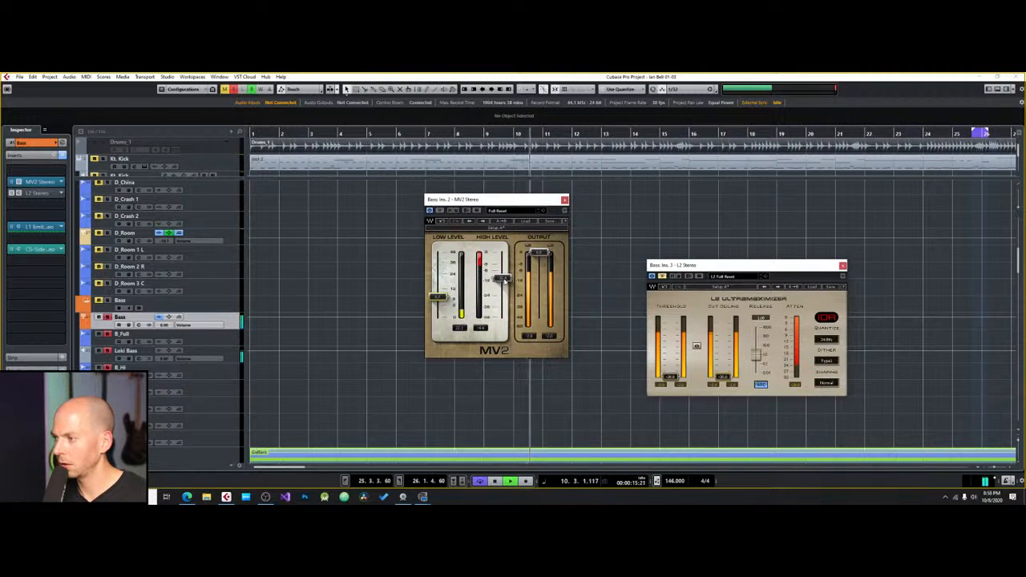
left_click(565, 200)
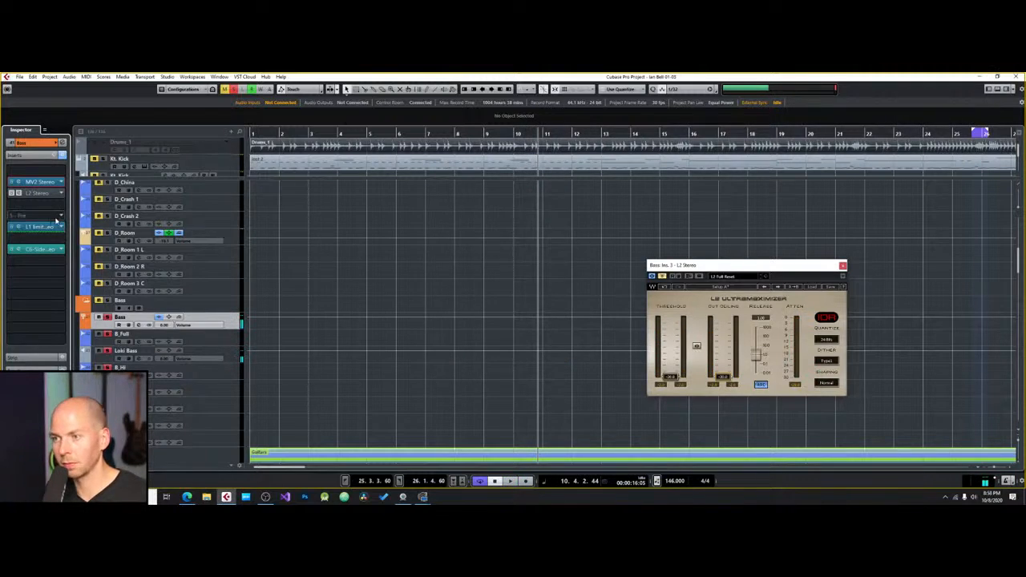
Step: Open the Bass group's L1 limiter, adjust its linked threshold and output ceiling during playback, and close the L2 window
left_click(18, 227)
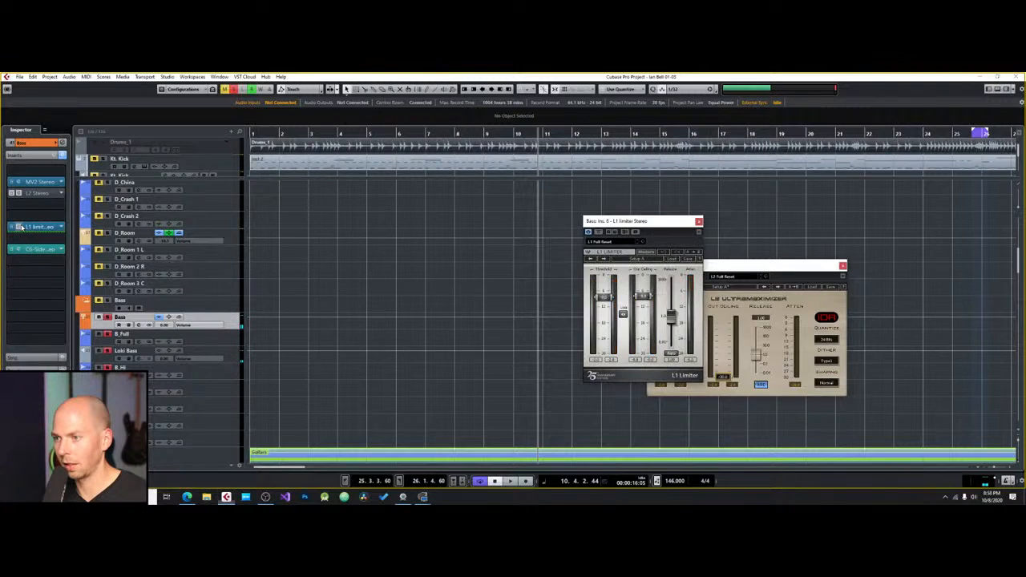
key("space")
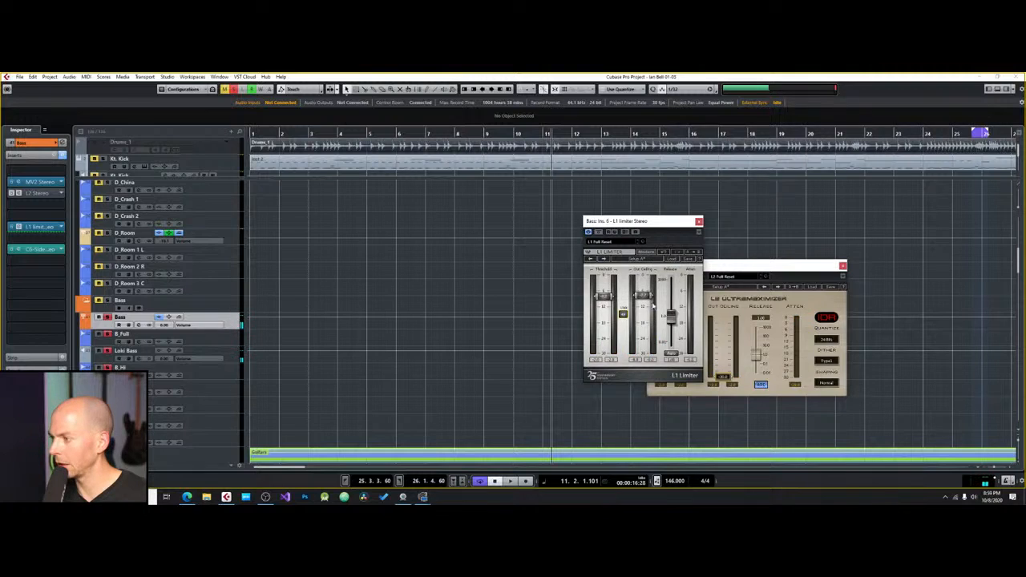
left_click(837, 265)
left_click(842, 265)
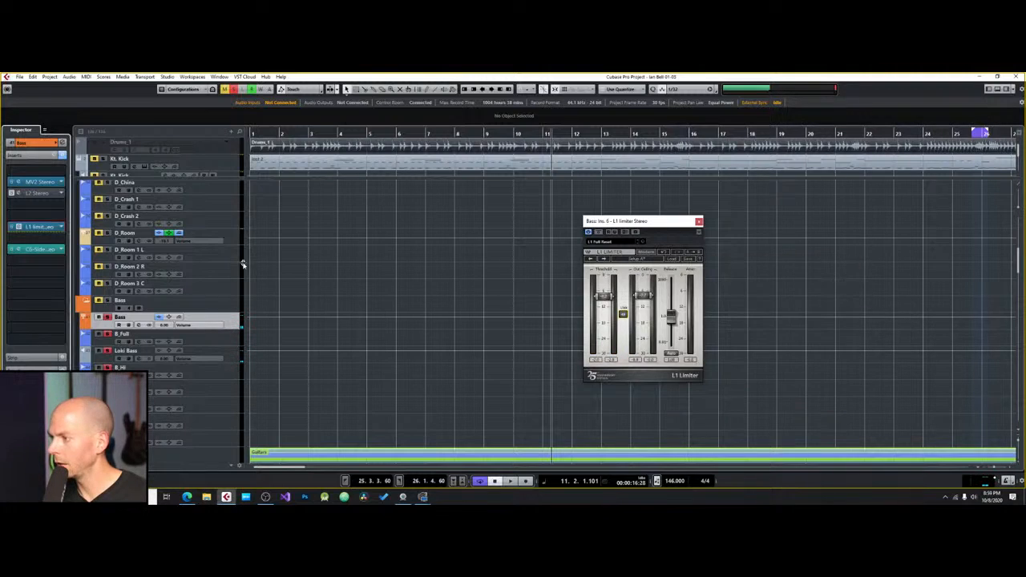
Step: Insert L2 Stereo ahead of the bypassed L1 limiter on the Bass group and lower its linked threshold and output ceiling during playback
left_click(21, 218)
type("l2")
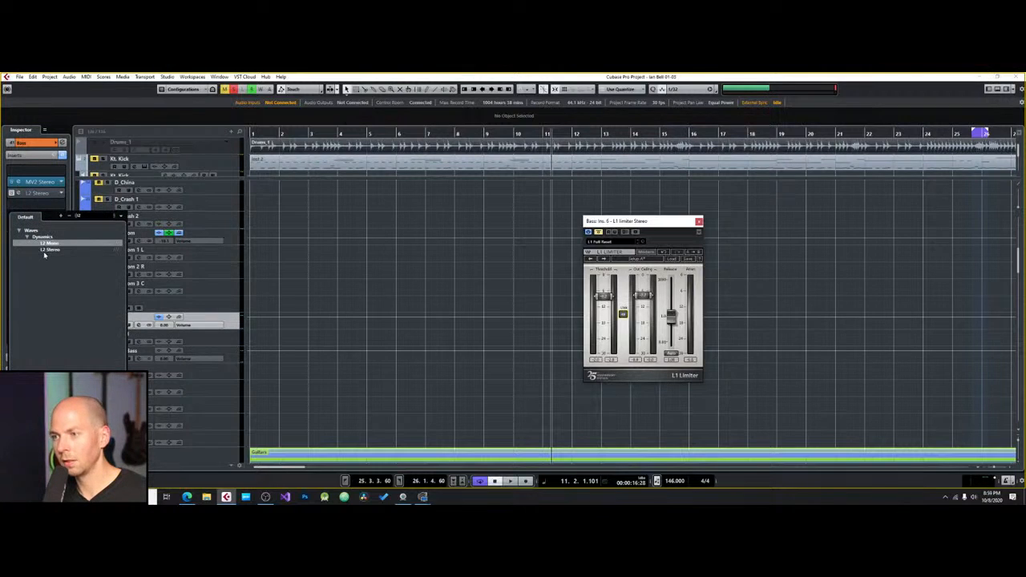
left_click(46, 251)
key("space")
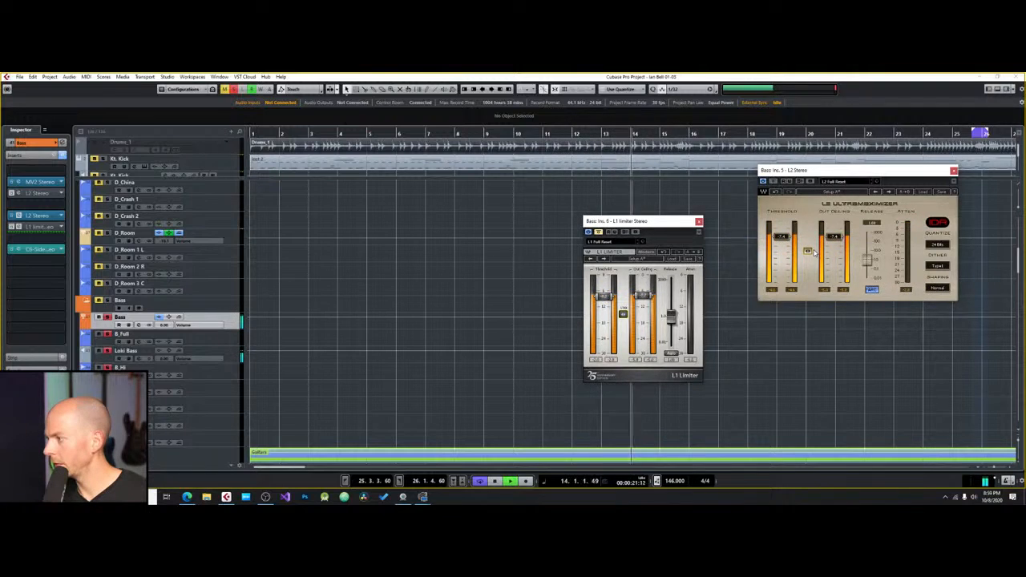
key("space")
left_click(954, 171)
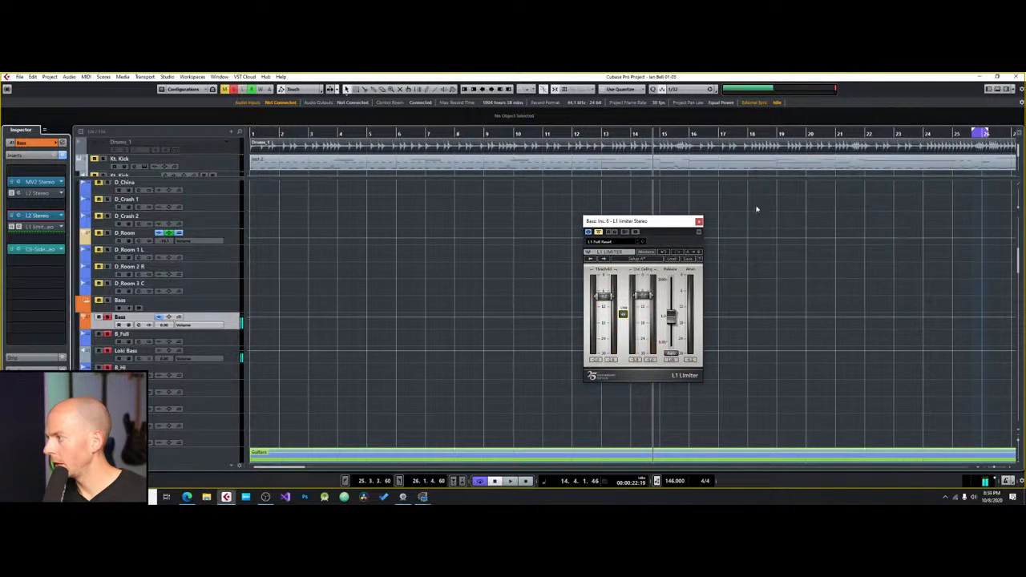
left_click(699, 221)
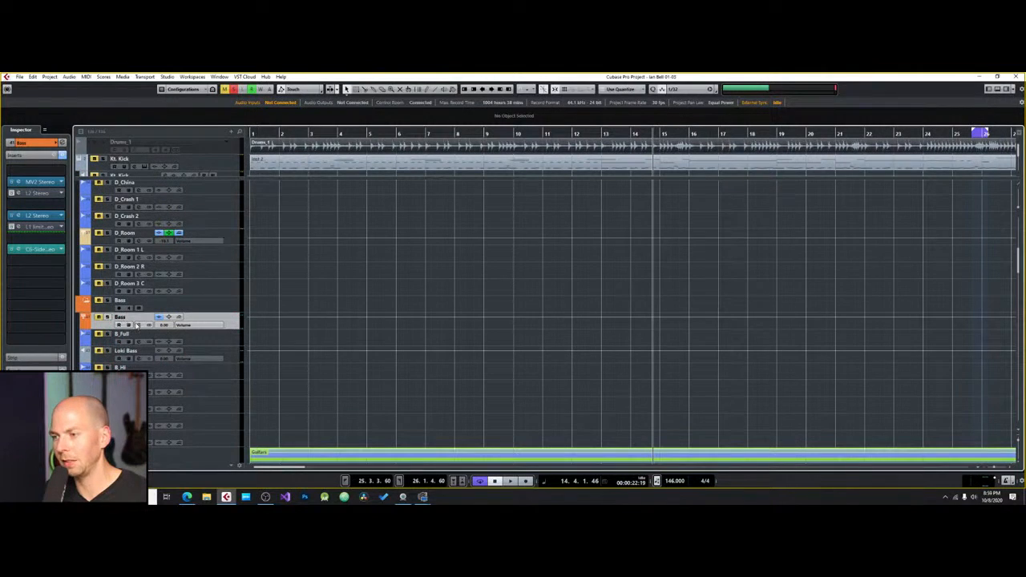
Step: Solo the Drums folder and enlarge the upper track area to show the Kt. drum tracks
scroll(280, 291, "up", 5)
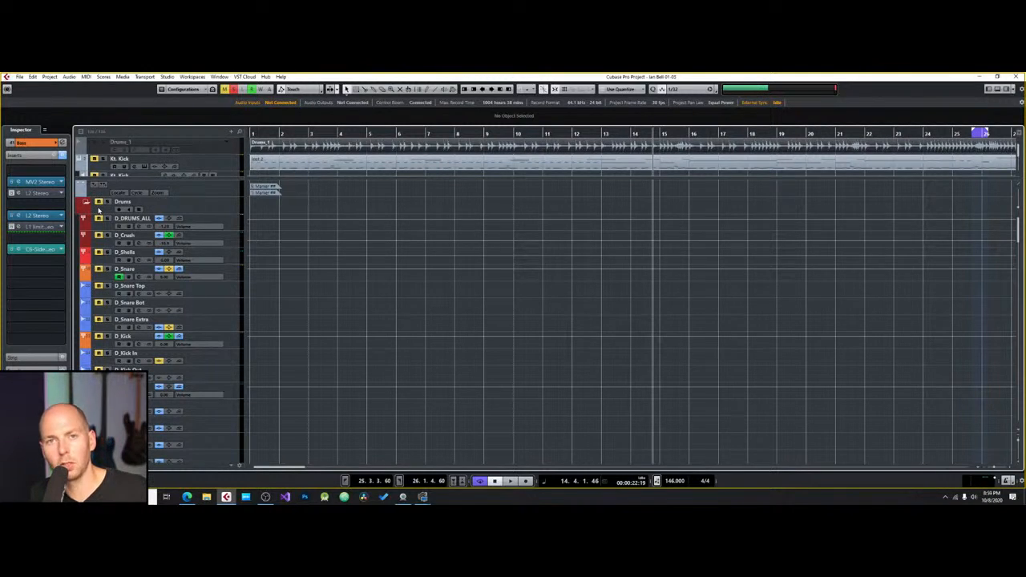
left_click(108, 201)
left_click_drag(125, 182, 125, 381)
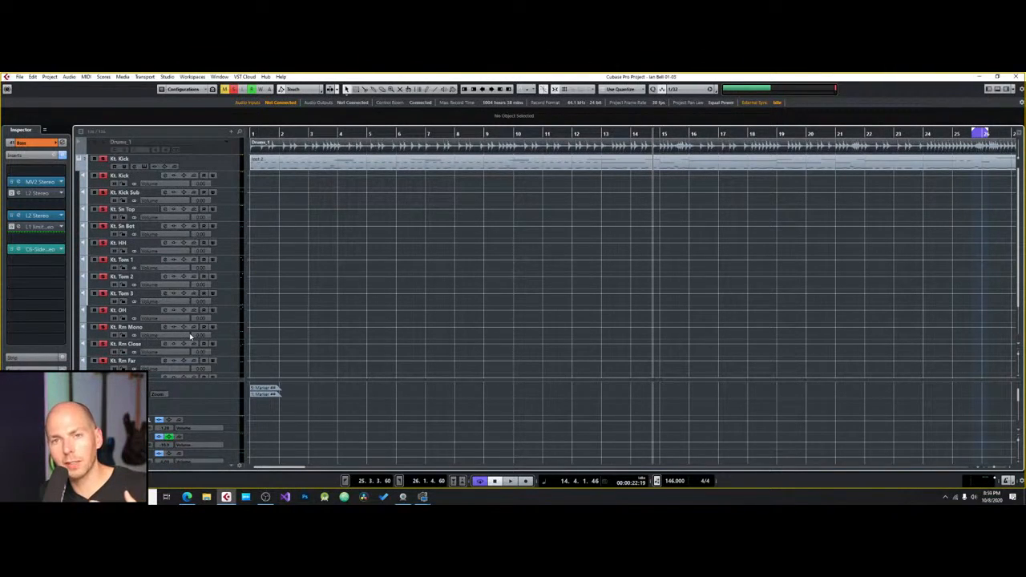
scroll(344, 387, "down", 2)
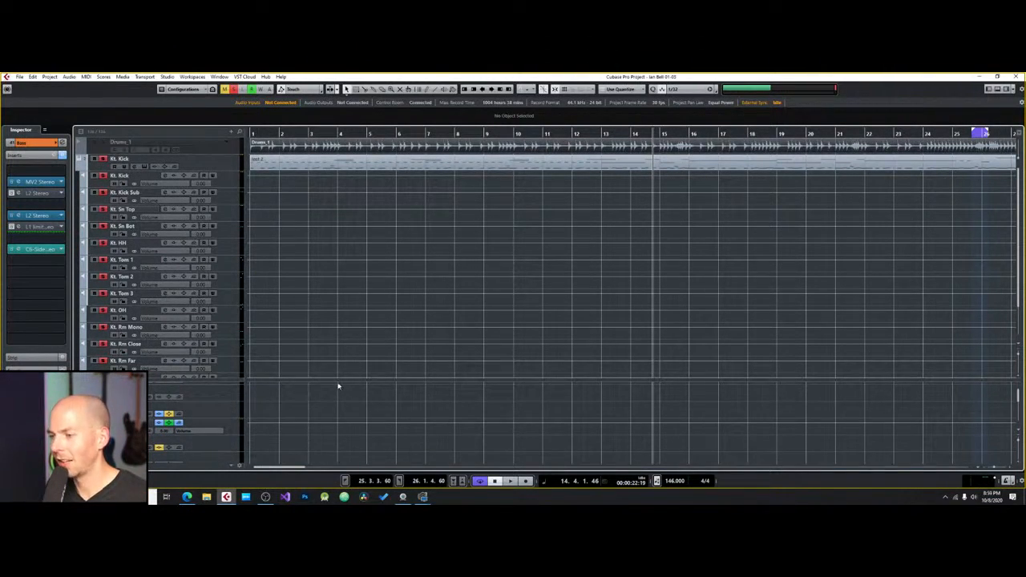
Step: Shrink the upper track area, zoom the timeline out, and play the song from the start
left_click_drag(205, 381, 220, 242)
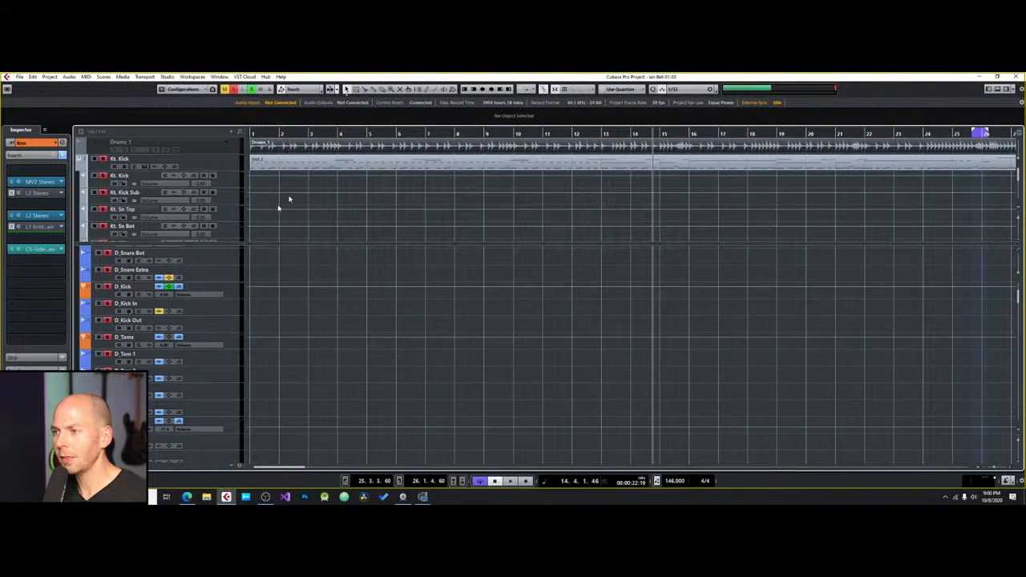
left_click_drag(280, 131, 234, 114)
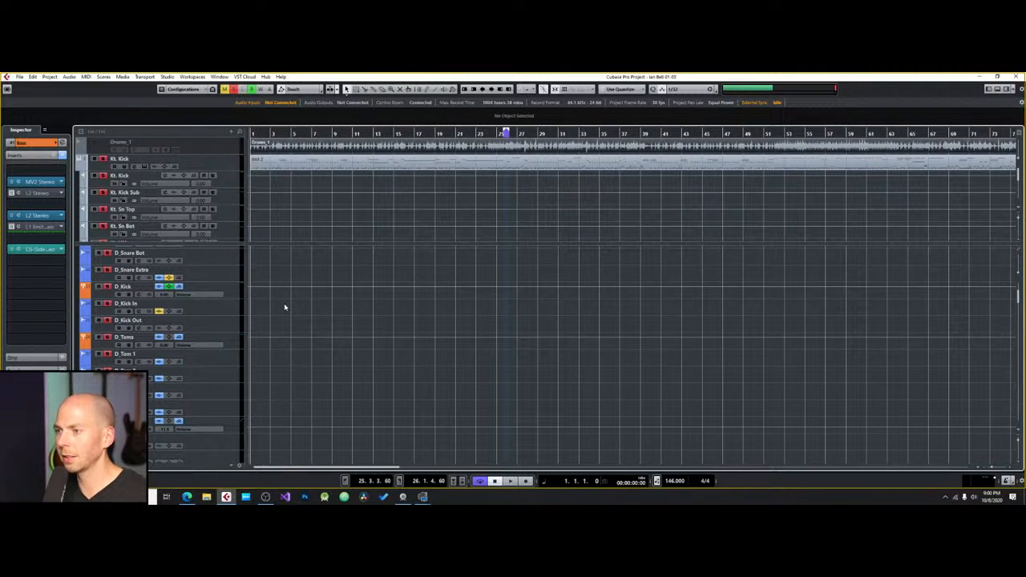
scroll(346, 370, "up", 3)
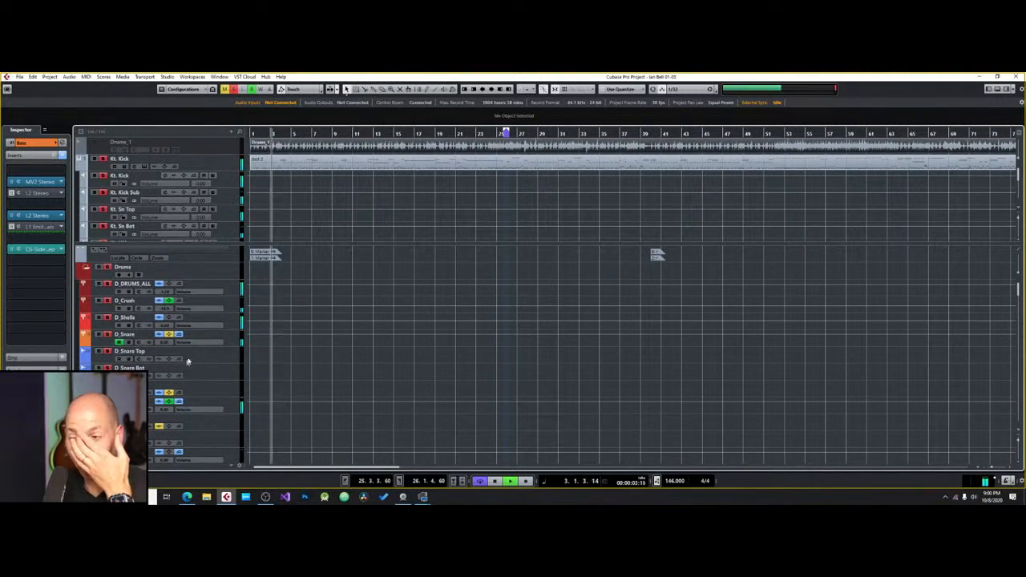
Step: Lower the linked threshold and output ceiling of the Bass group's active L2 during playback, and close the plug-in window
scroll(207, 359, "down", 5)
scroll(208, 363, "down", 2)
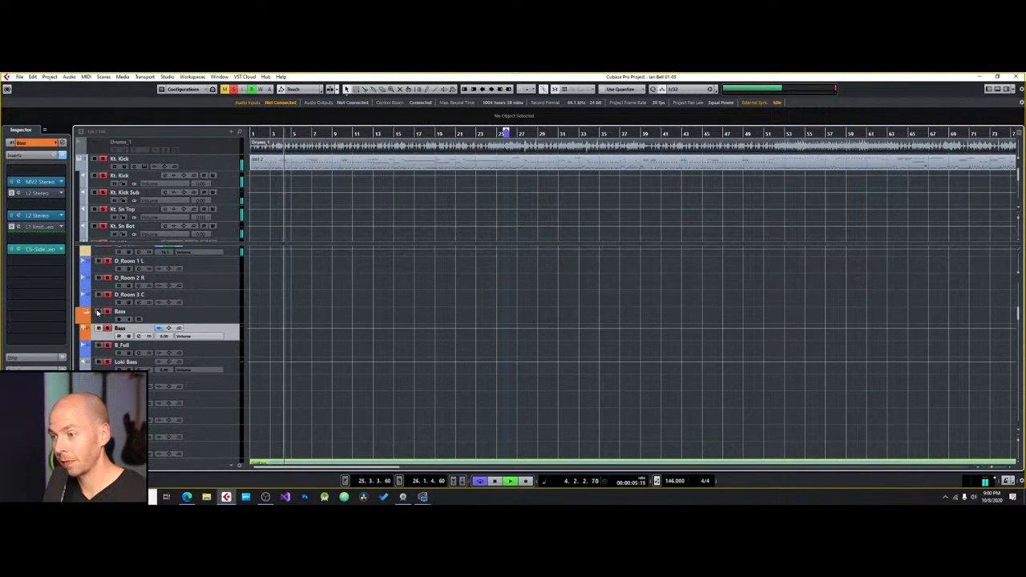
left_click(223, 321)
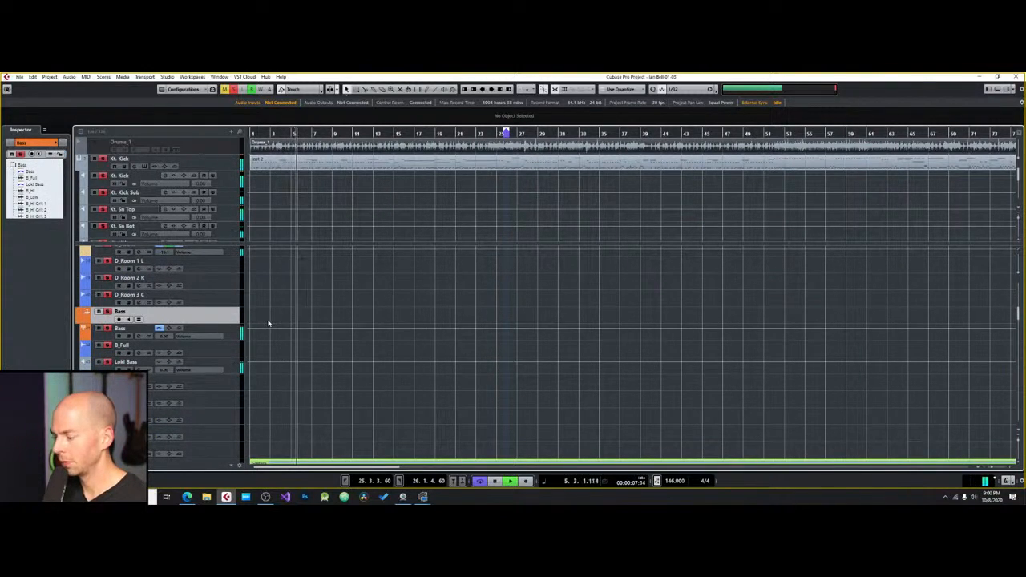
left_click(201, 331)
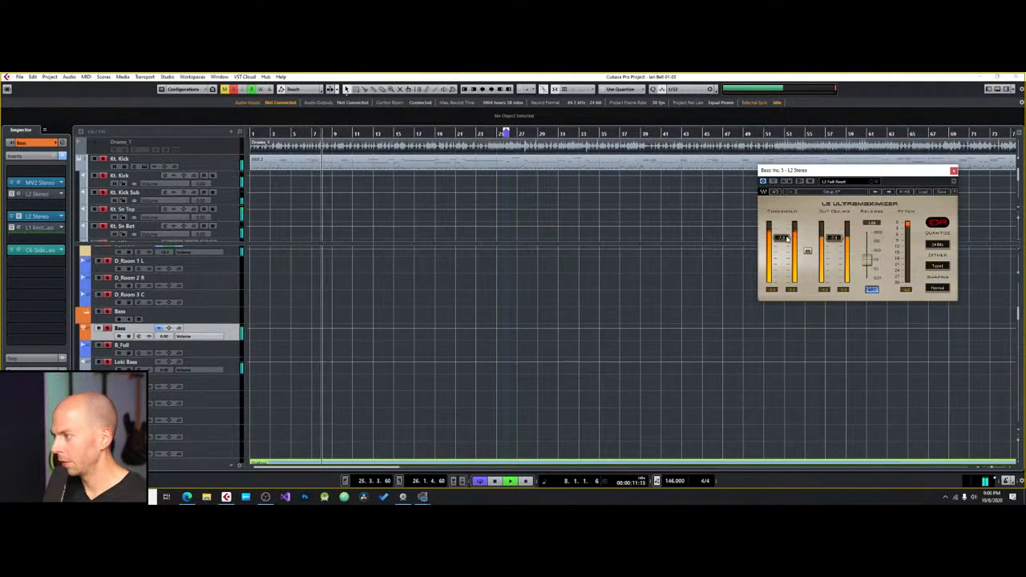
left_click_drag(842, 237, 840, 245)
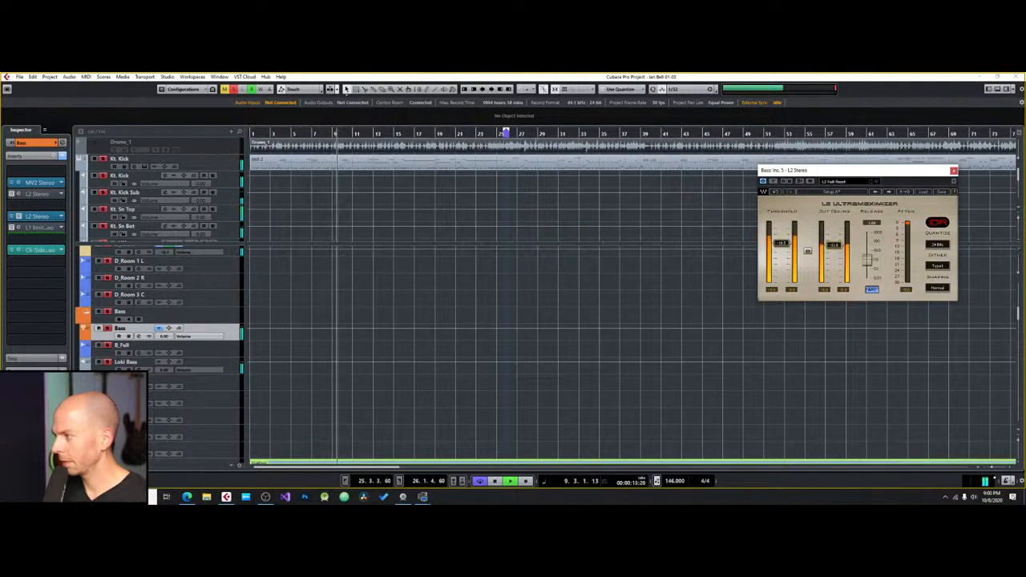
left_click(953, 170)
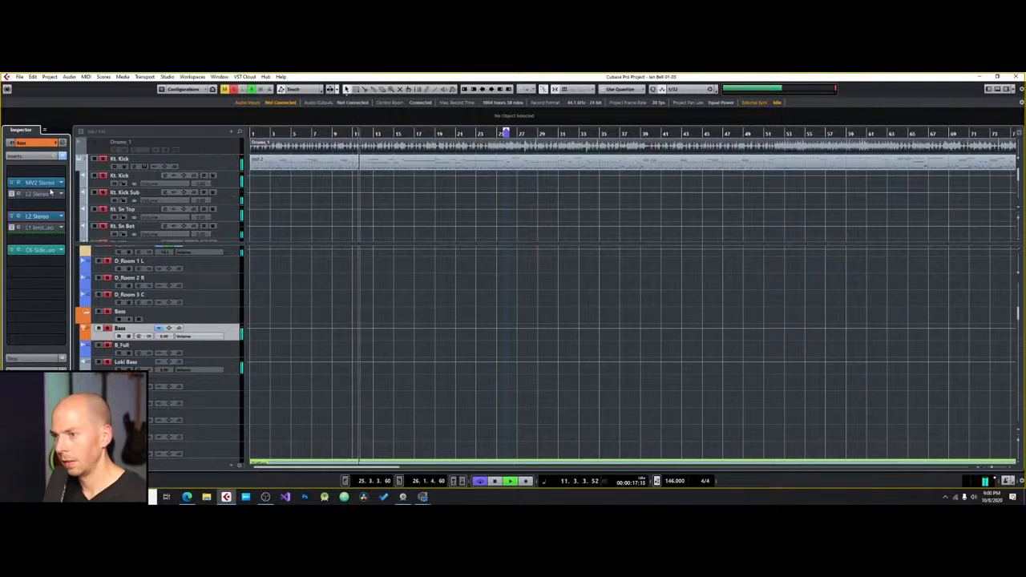
Step: Open the Bass group's channel settings, sweep a narrow EQ band 2 boost to 2744 Hz with Q 10 during playback, and switch the band off
left_click(42, 371)
left_click(61, 142)
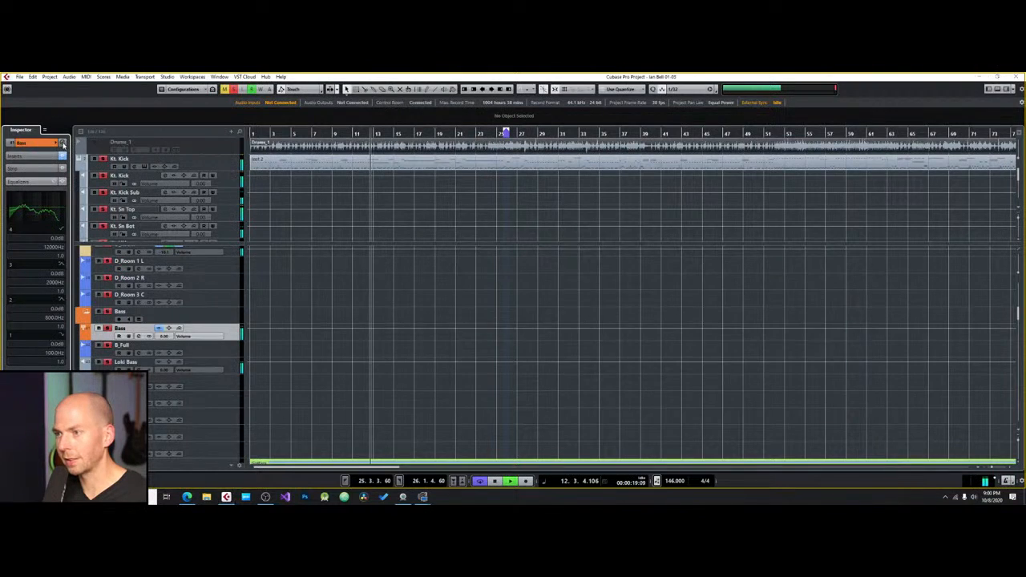
left_click_drag(621, 309, 662, 295)
scroll(681, 294, "up", 5)
key("space")
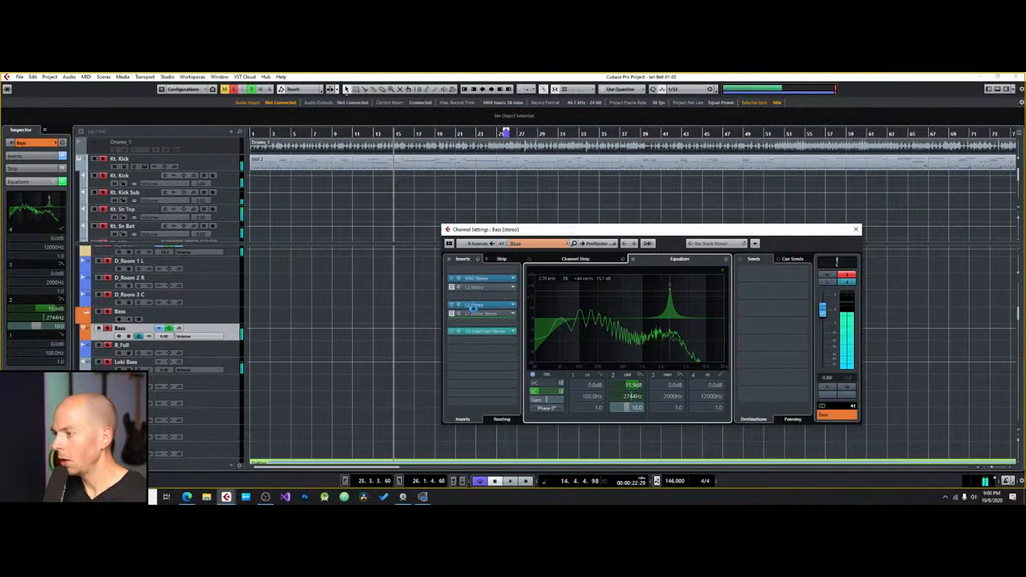
left_click(613, 375)
Step: Insert soothe2 in the Bass group's empty insert slot ahead of the active L2
left_click(476, 296)
type("soothe")
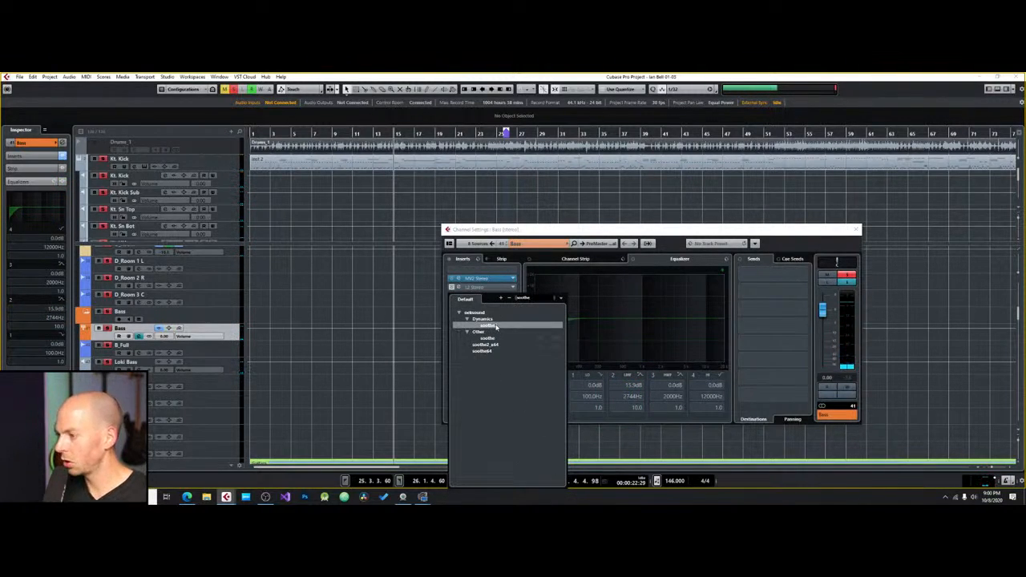
left_click(496, 326)
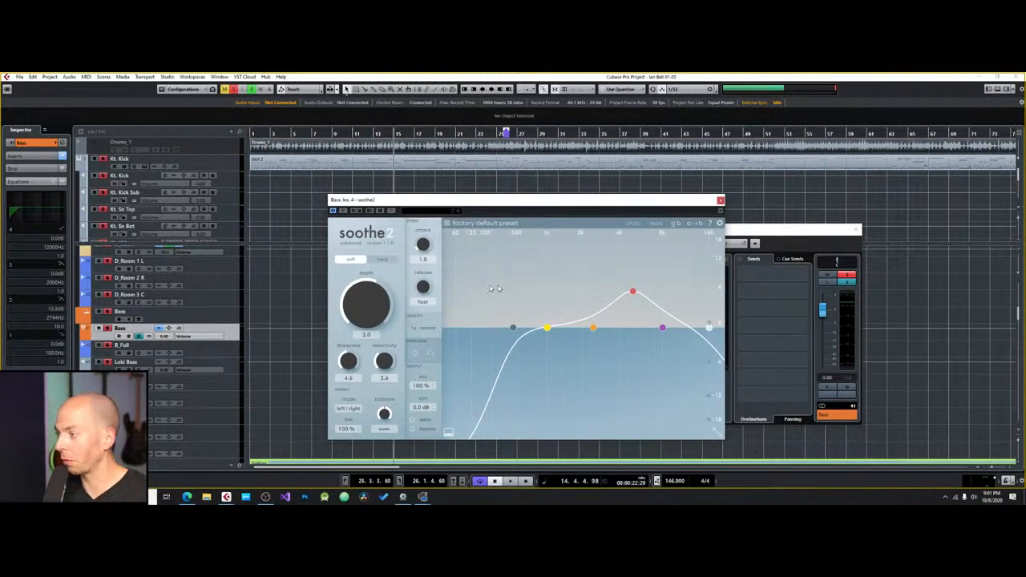
Step: Raise soothe2's band 4 to 4.5 dB at 10 kHz and switch on delta listening during playback
left_click_drag(666, 328, 680, 300)
key("space")
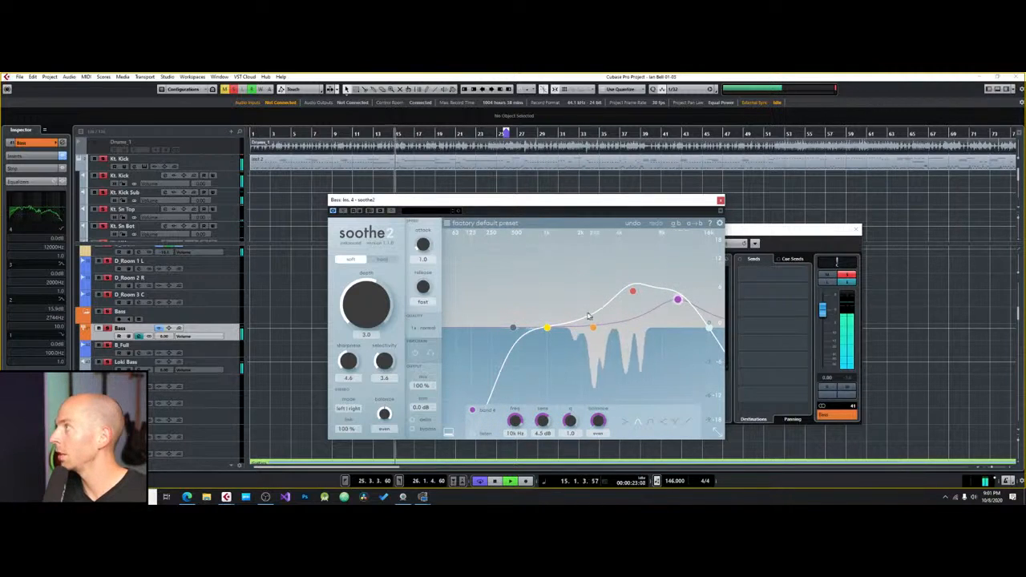
left_click(417, 418)
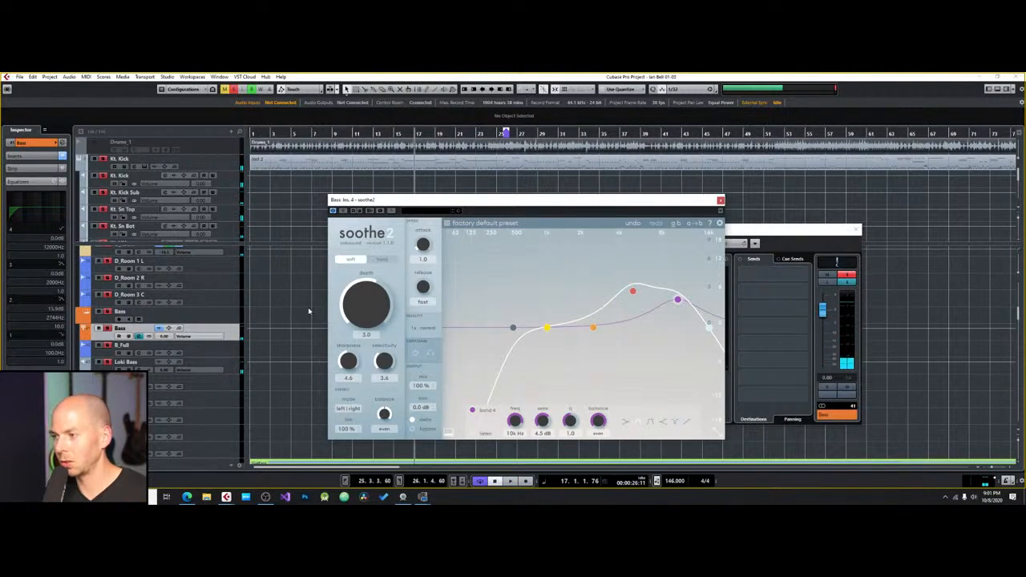
Step: Mute the Drums folder and play the Bass group alone through soothe2's delta signal
scroll(166, 277, "up", 5)
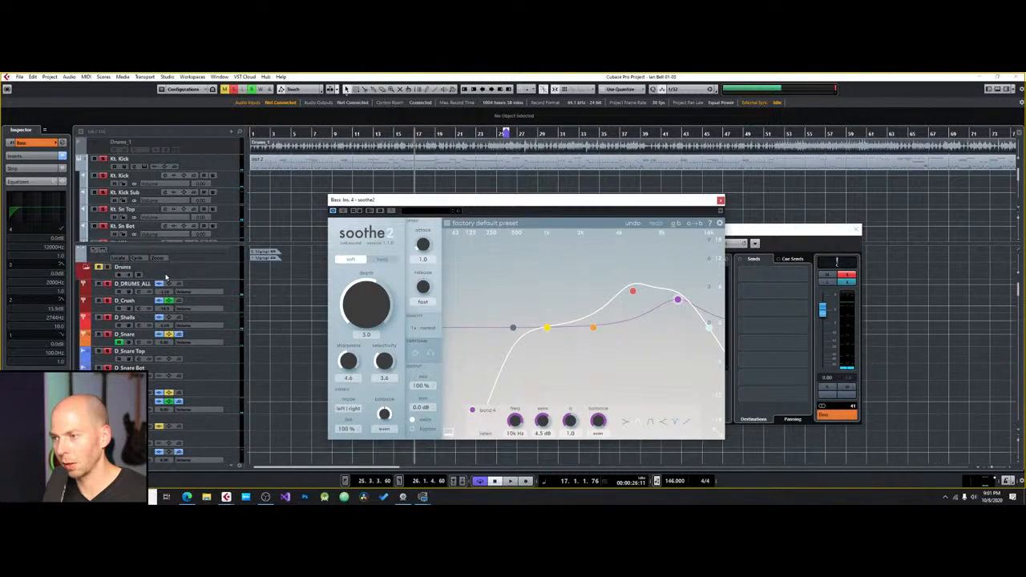
left_click(98, 284)
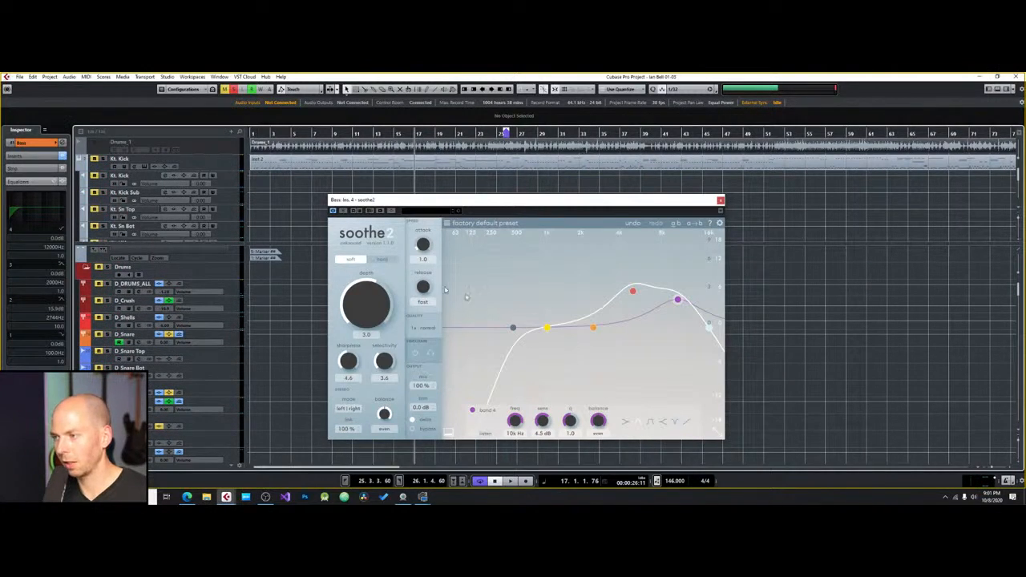
scroll(760, 339, "down", 10)
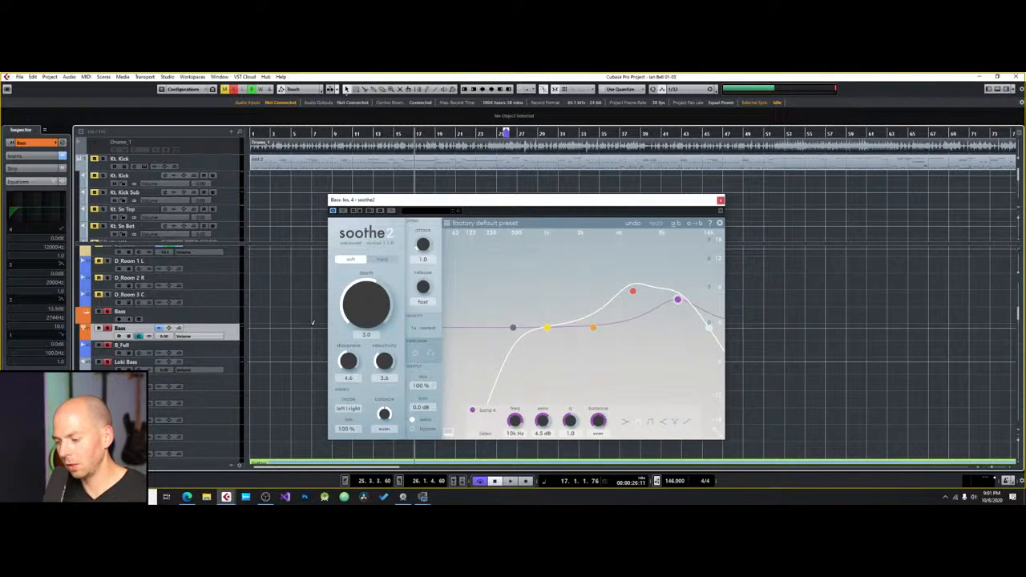
key("space")
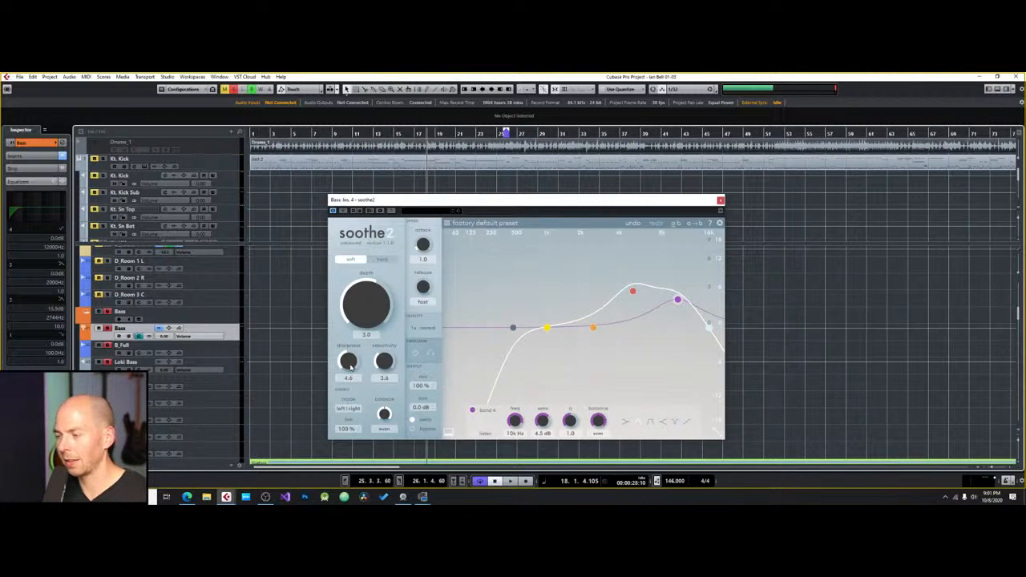
Step: Set soothe2's sharpness to 6.7 and selectivity to 6.5, and reshape its curve with the orange band at 6.2 dB and a higher low cut
mouse_move(349, 366)
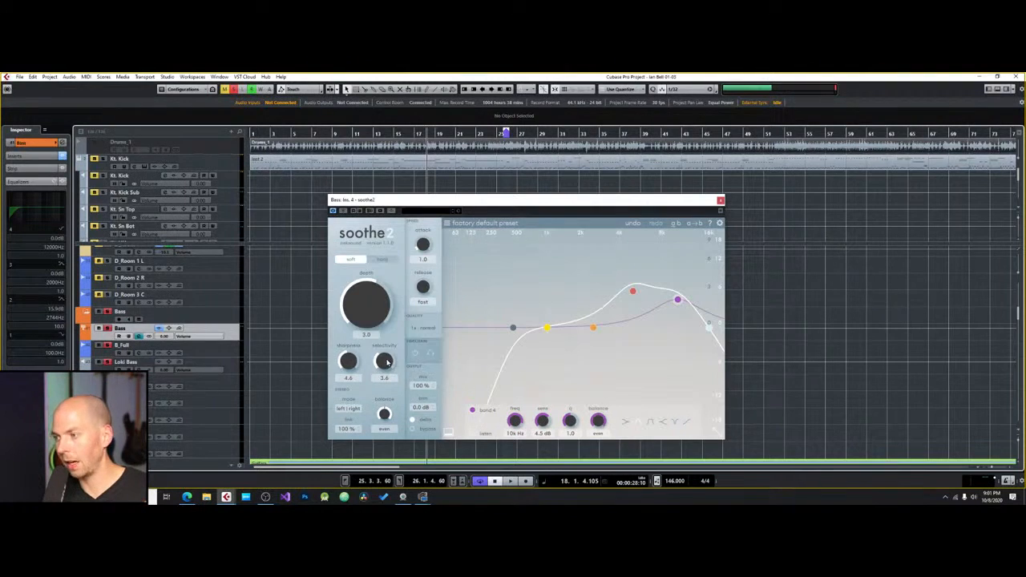
mouse_move(385, 373)
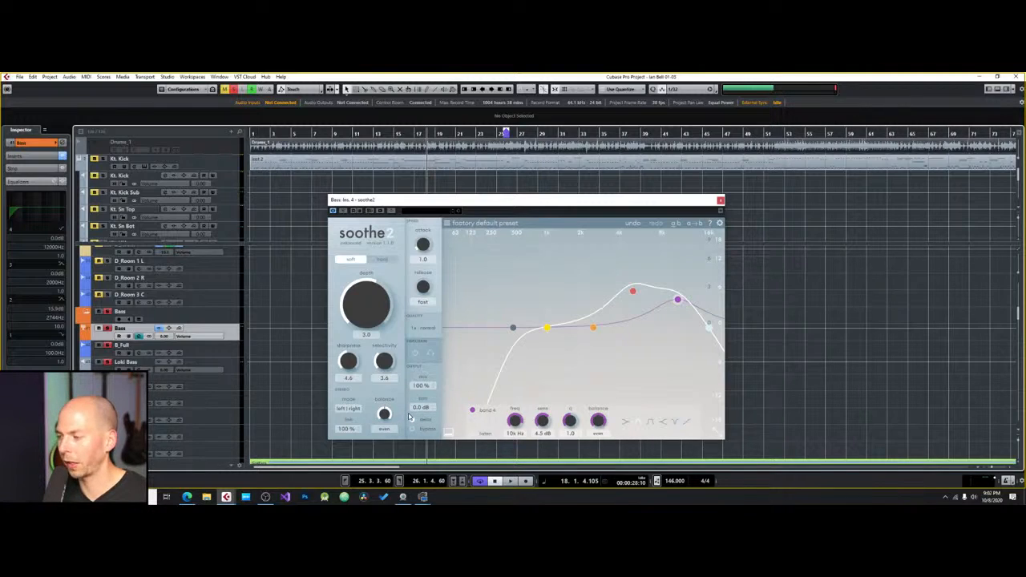
key("space")
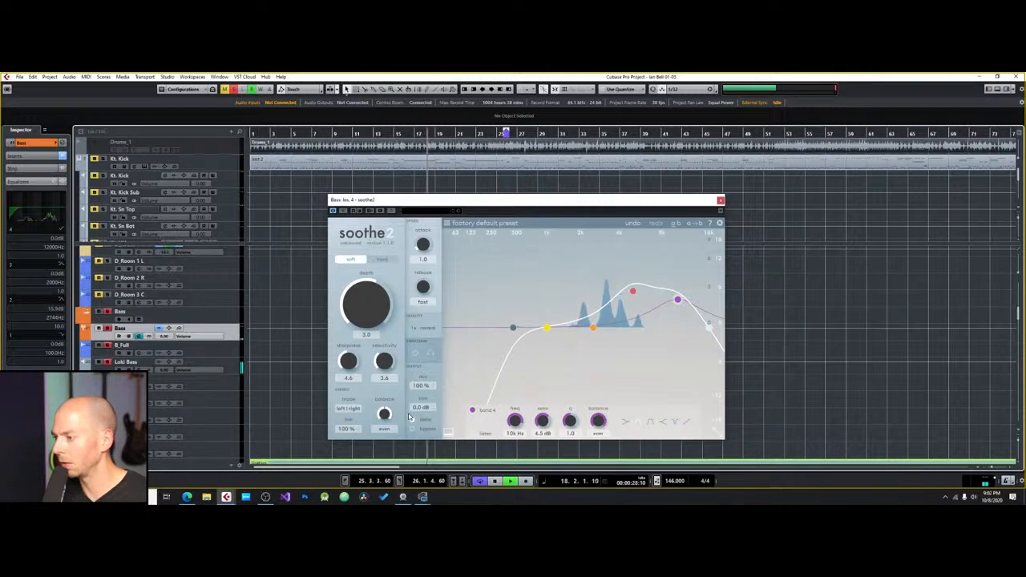
left_click_drag(348, 360, 387, 331)
left_click_drag(513, 327, 610, 290)
key("space")
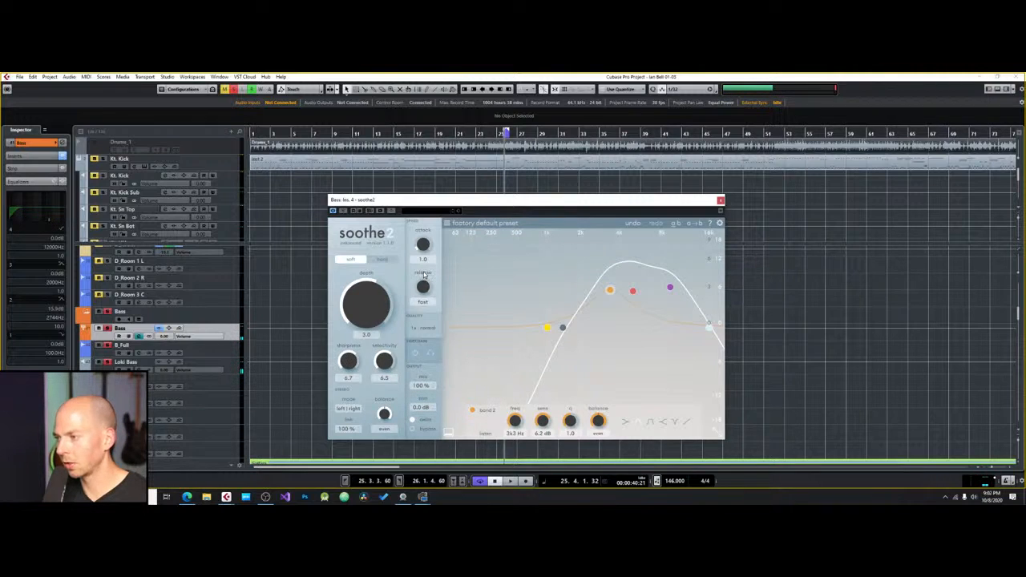
Step: Set soothe2's attack to 1.4 during playback and switch off delta listening
key("space")
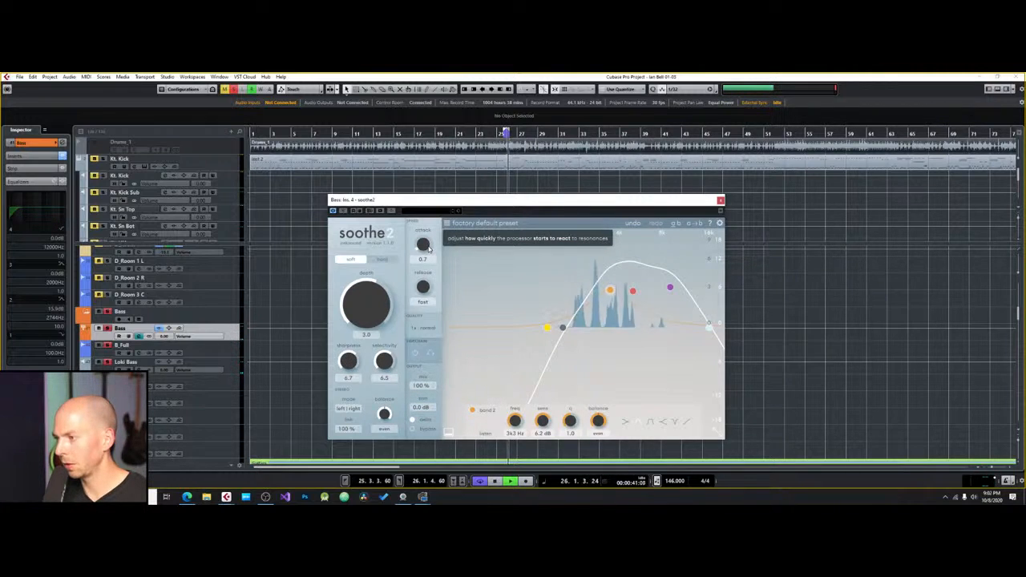
left_click_drag(429, 257, 431, 218)
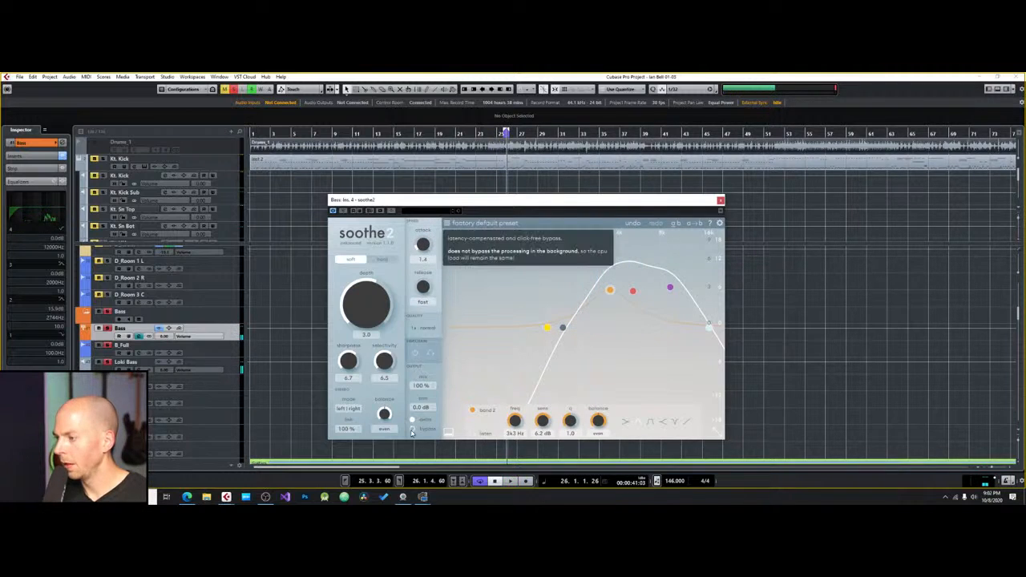
left_click(416, 419)
Step: Set soothe2's depth to -0.5 by ear while replaying the bass from around bar 6
key("space")
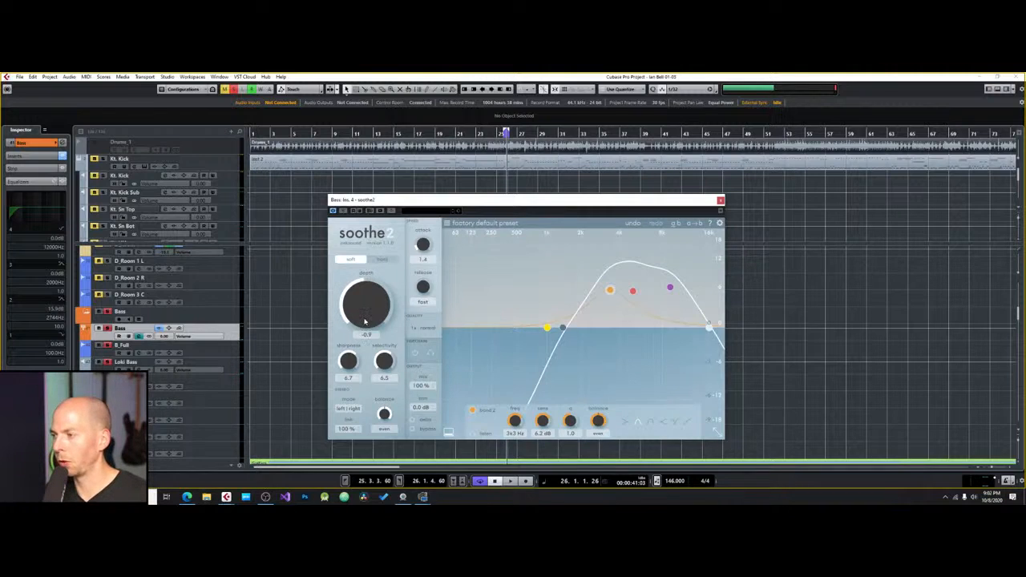
key("space")
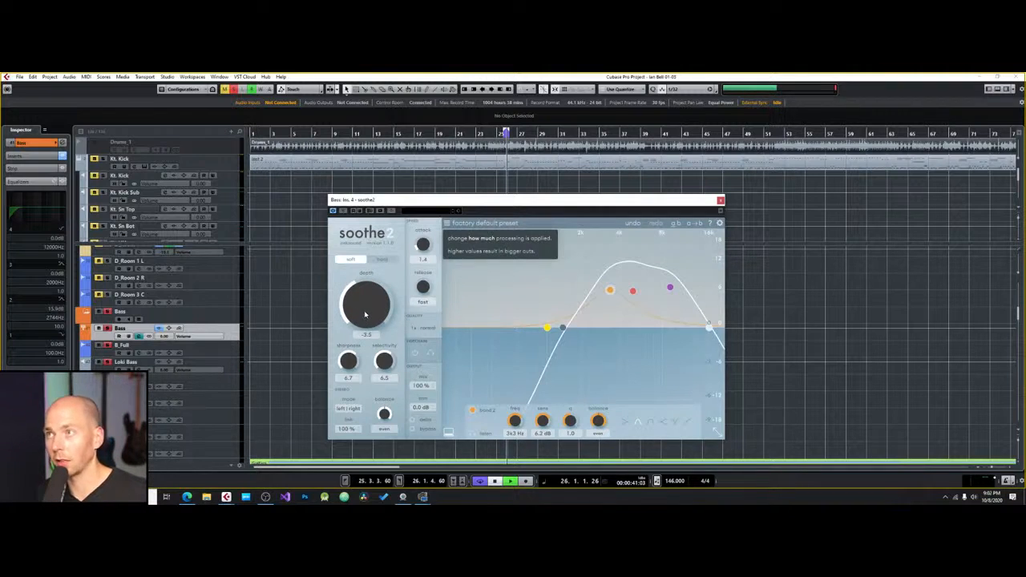
key("space")
left_click(306, 134)
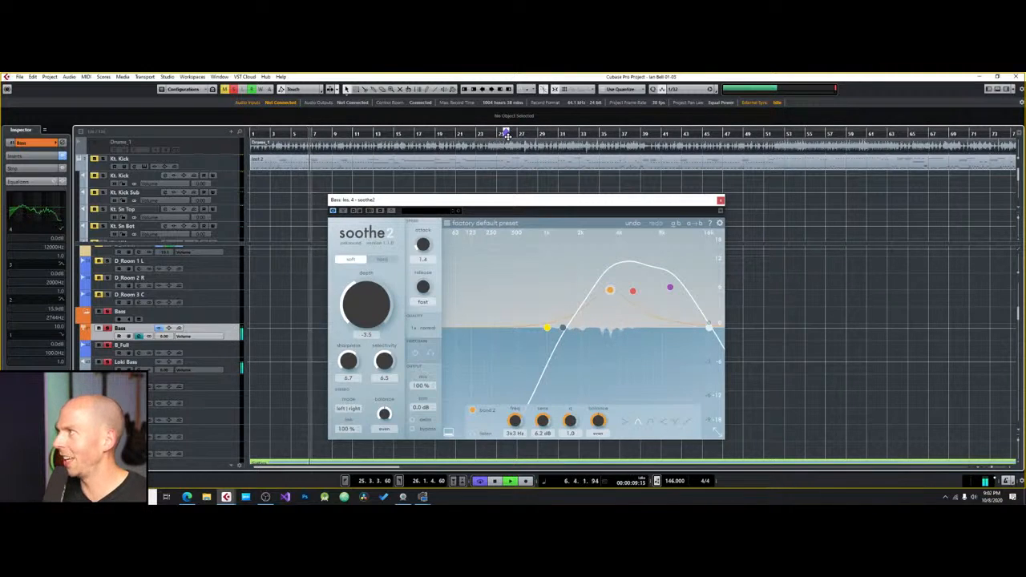
mouse_move(371, 311)
left_mouse_down()
mouse_move(372, 273)
mouse_move(369, 317)
mouse_move(371, 296)
left_mouse_up()
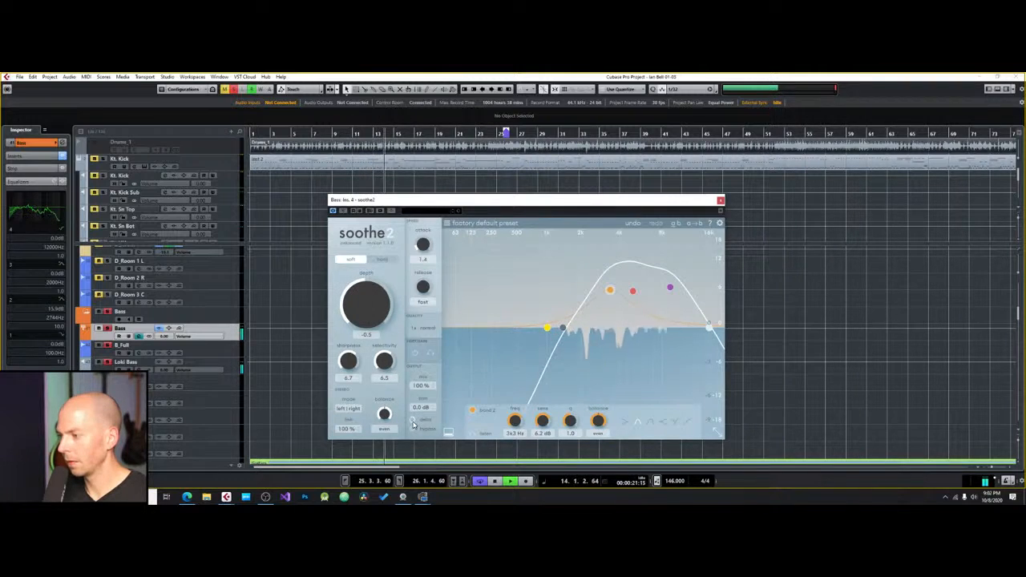
Step: Check soothe2's delta signal, set sharpness to 4.5 and depth to 0.1, and pull the high cut down to about 5.4 kHz
left_click(412, 422)
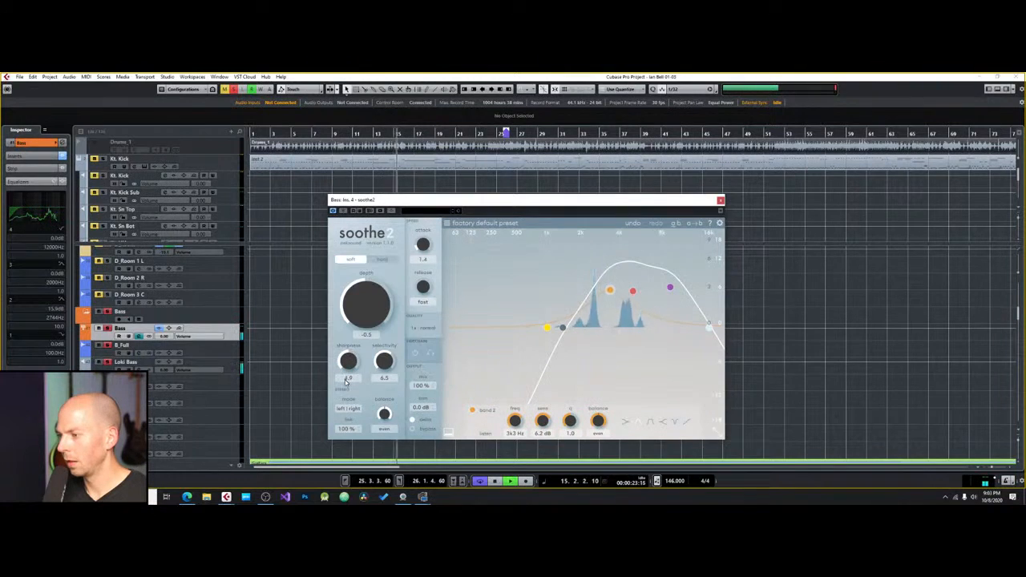
left_click(413, 420)
left_click_drag(352, 365, 353, 363)
left_click_drag(373, 308, 373, 302)
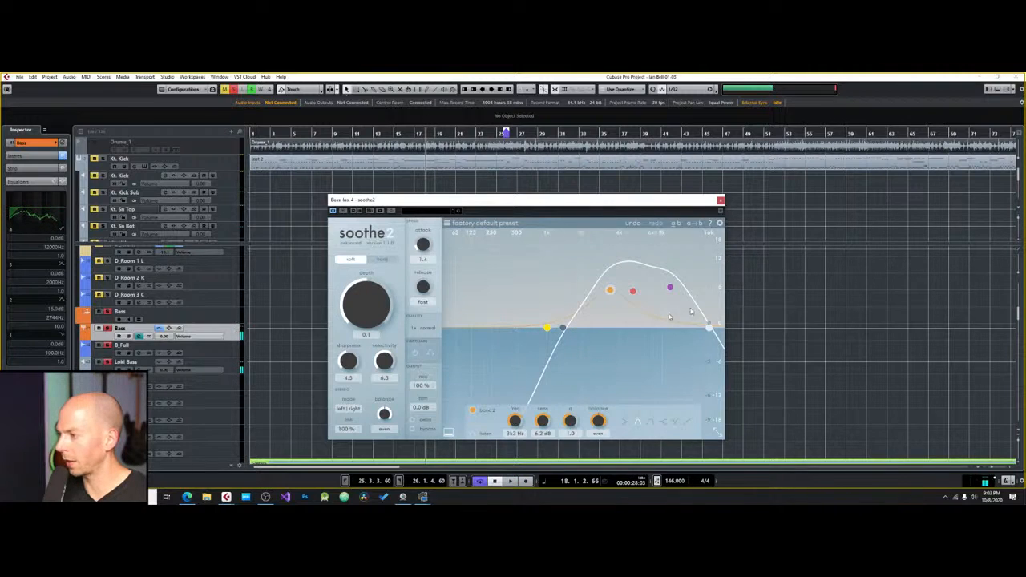
left_click_drag(707, 325, 639, 328)
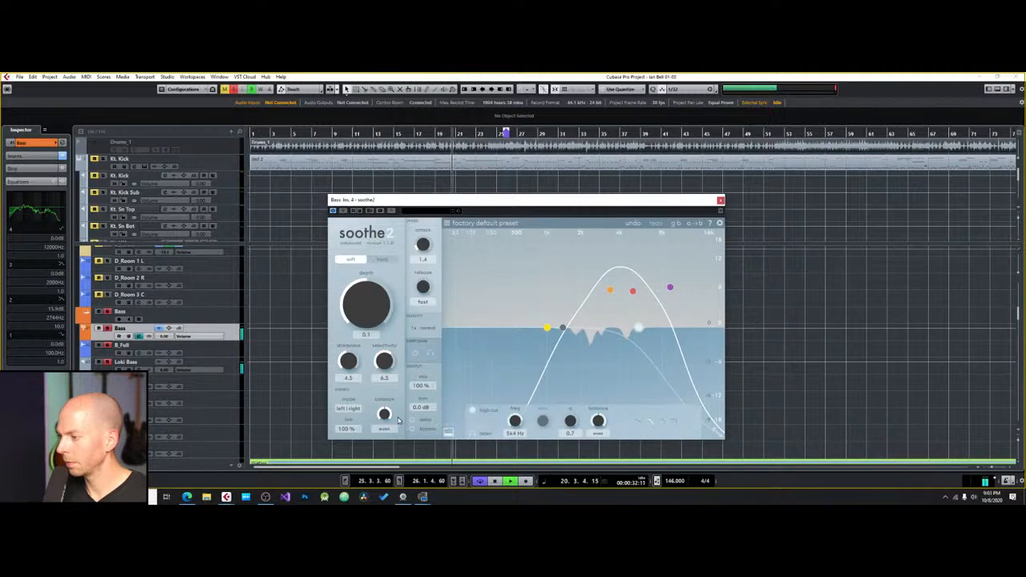
Step: Set soothe2's attack to 3.1 and depth to 0.8 by ear, and return the playback position to around bar 27
left_click_drag(422, 245, 427, 234)
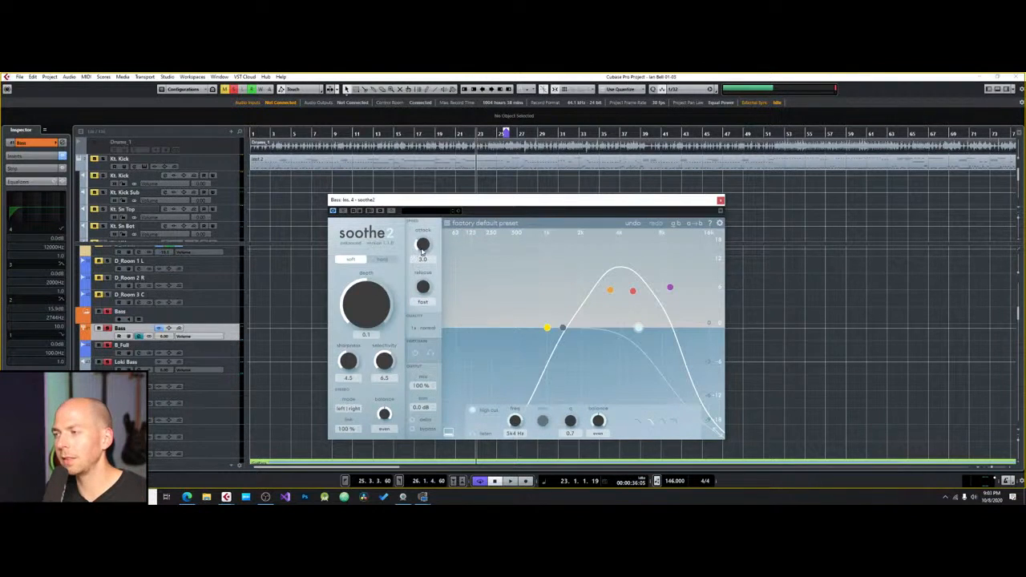
mouse_move(422, 251)
left_mouse_down()
mouse_move(430, 198)
mouse_move(433, 238)
left_mouse_up()
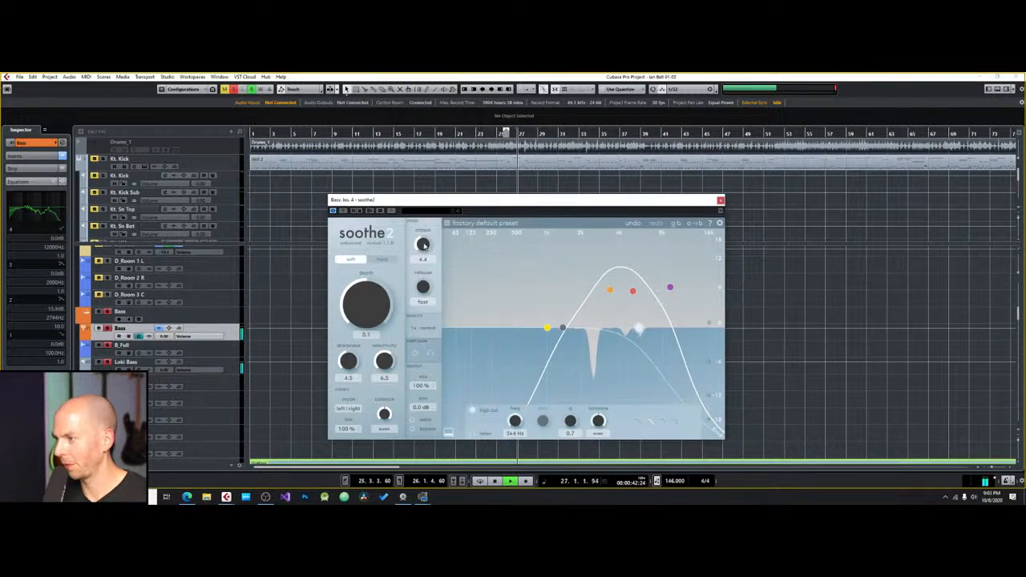
left_click_drag(425, 251, 424, 259)
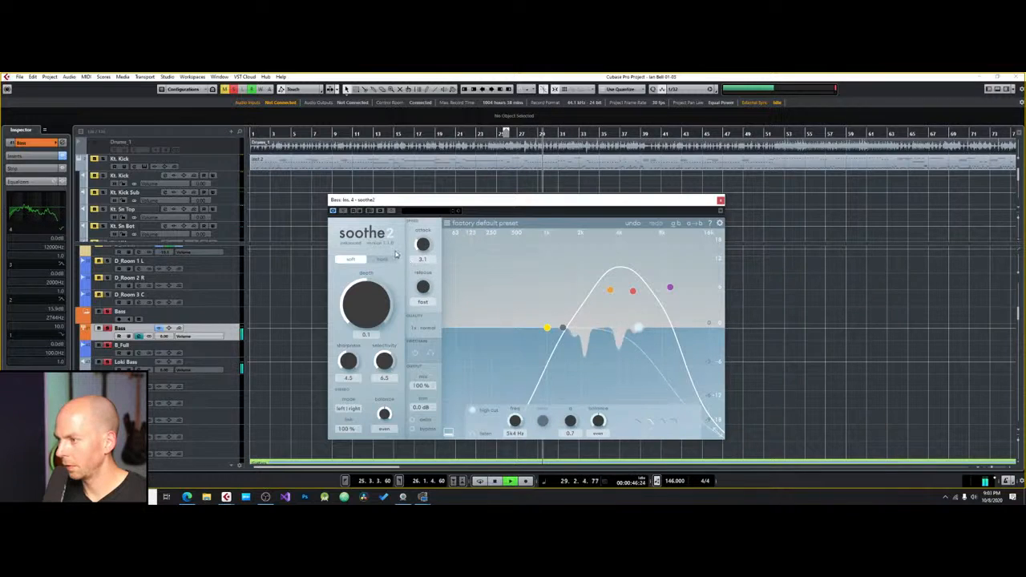
left_click(524, 138)
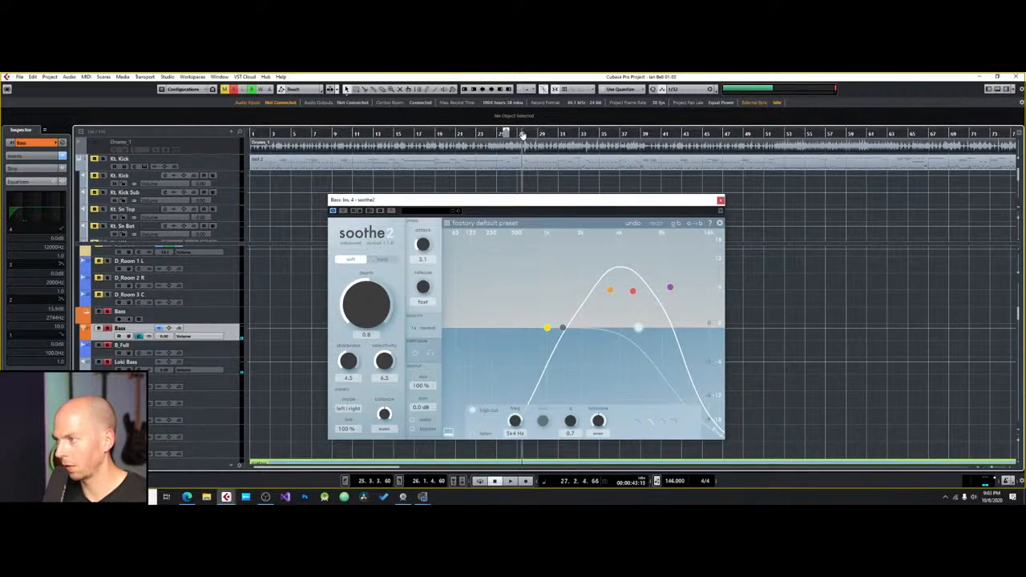
Step: Loop the bass from about bar 27.2 to 28.4 during playback and bypass soothe2 to compare the sound
mouse_move(509, 134)
left_mouse_down()
mouse_move(538, 135)
mouse_move(521, 134)
left_mouse_up()
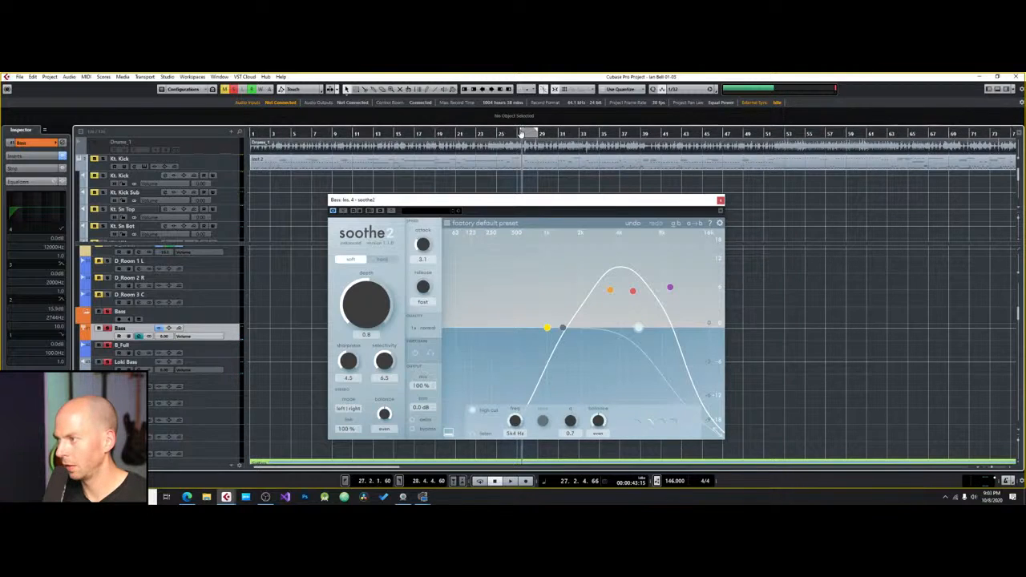
left_click(526, 136)
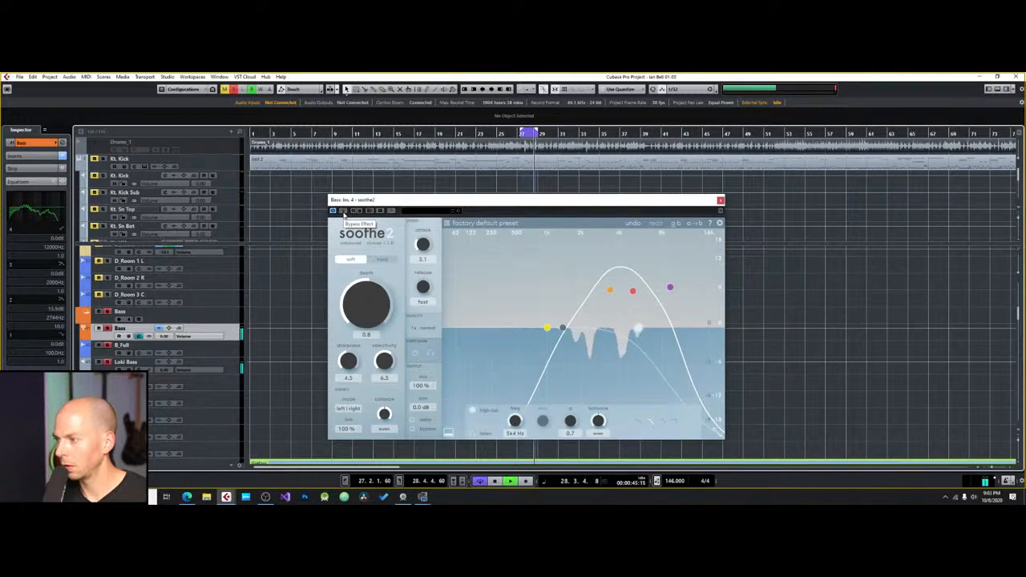
left_click(343, 211)
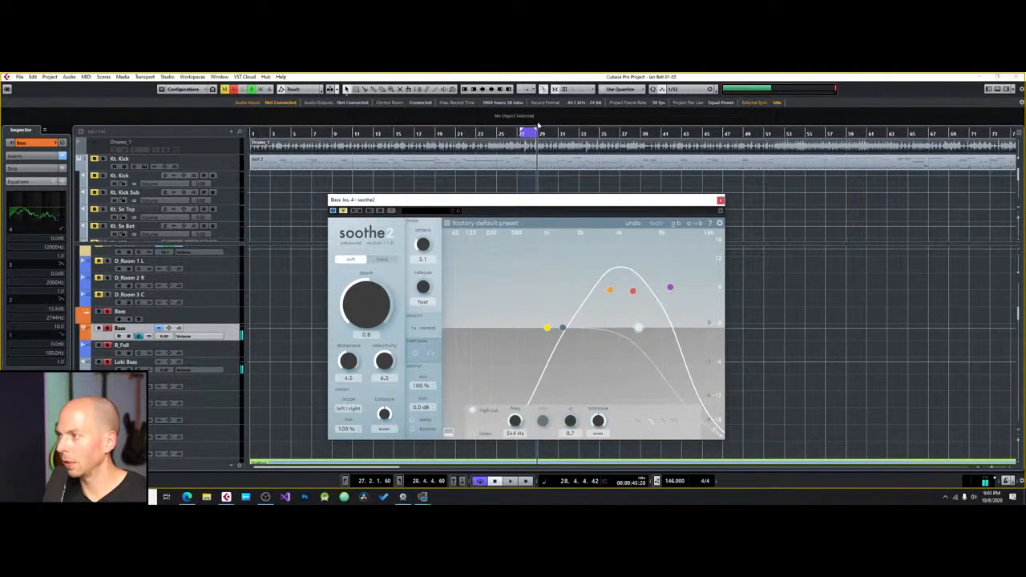
Step: Change the playback loop to run from about bar 27.4 to 31.1 and switch soothe2 back on
left_click(544, 133, "alt")
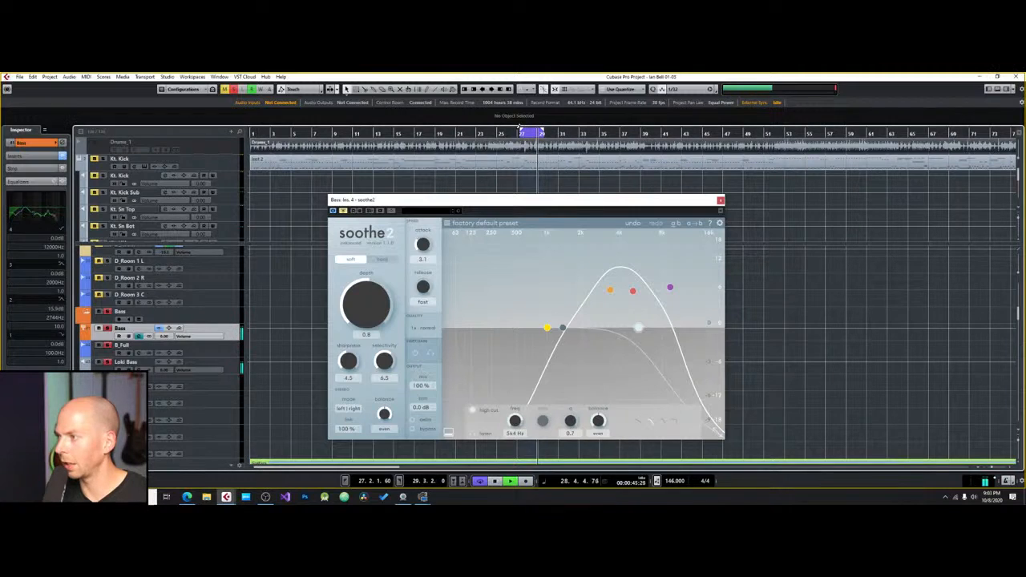
left_click(526, 135, "ctrl")
left_click(559, 136, "alt")
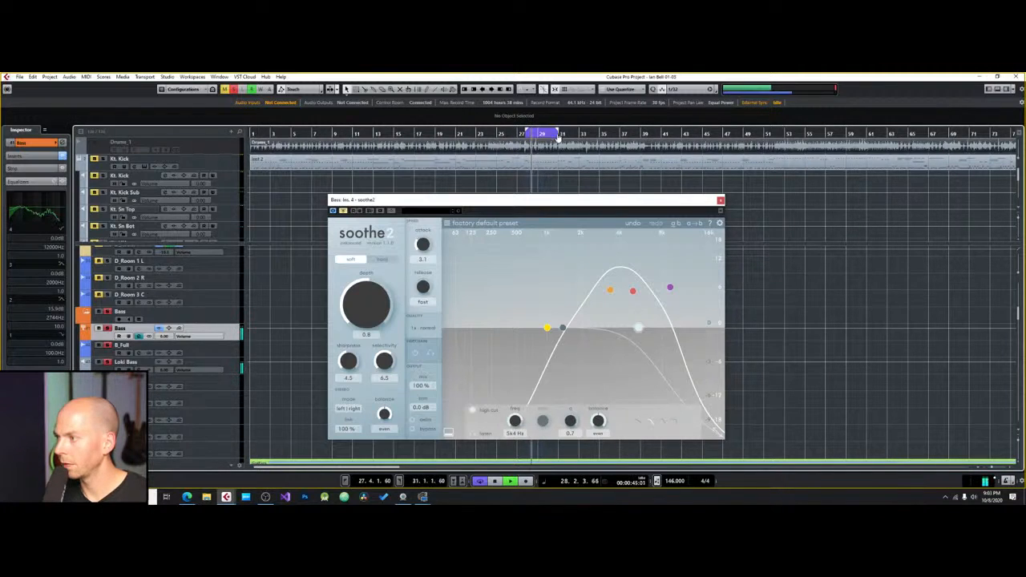
left_click(344, 210)
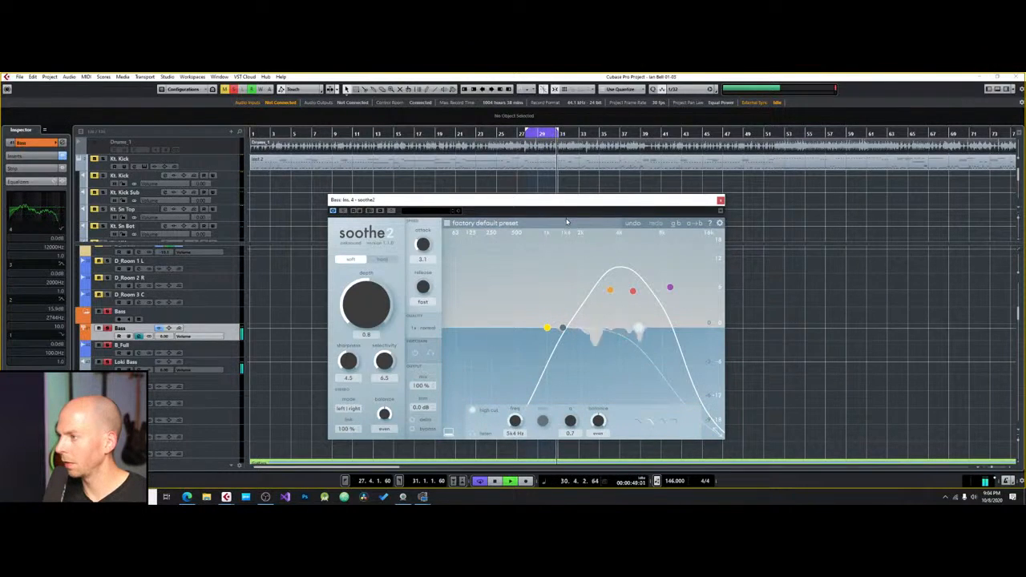
Step: Collapse the Drums folder, solo it together with the bass, and play them on with looping switched off
left_click(109, 303)
key("space")
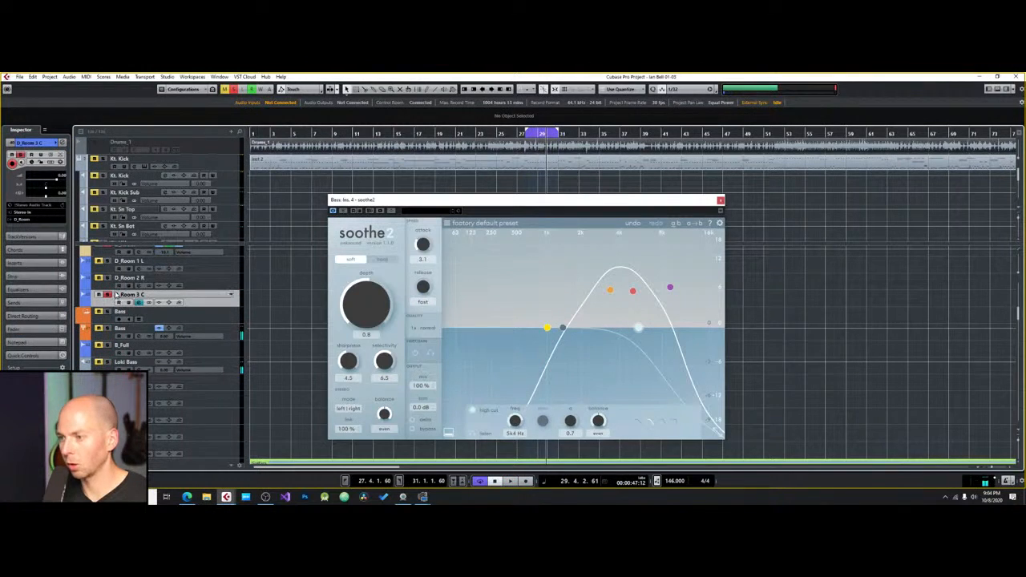
scroll(275, 306, "up", 5)
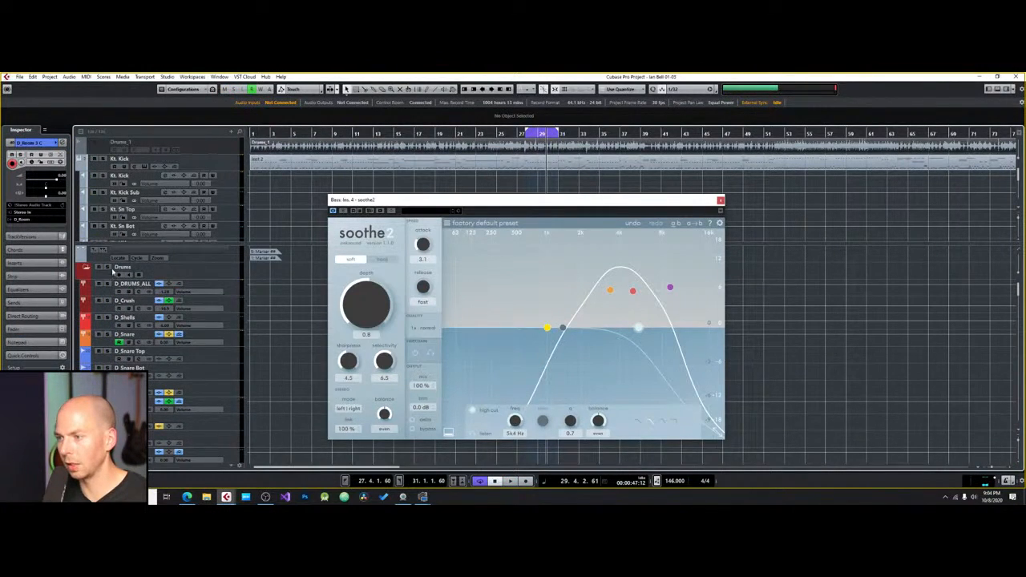
left_click(90, 271)
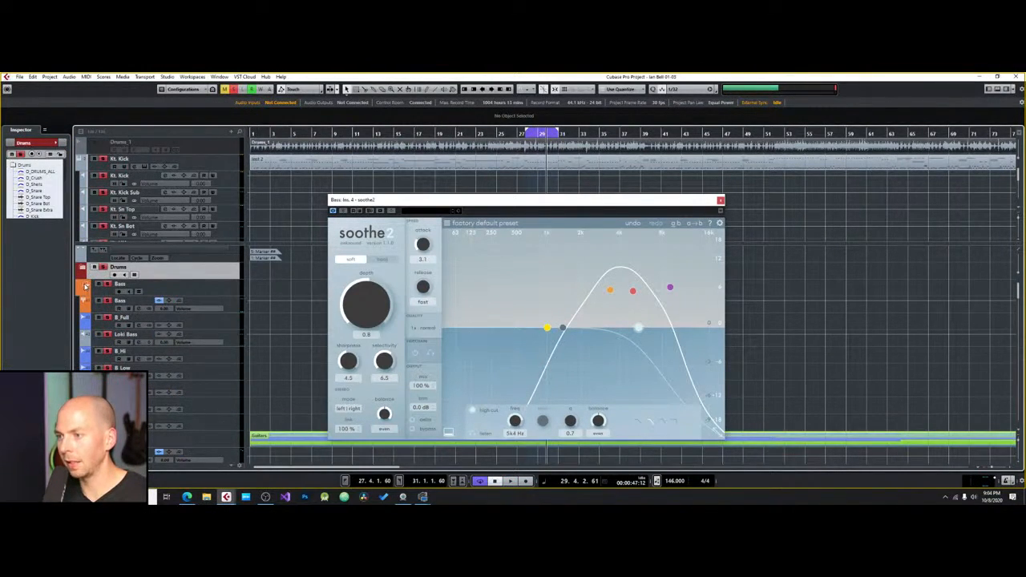
key("space")
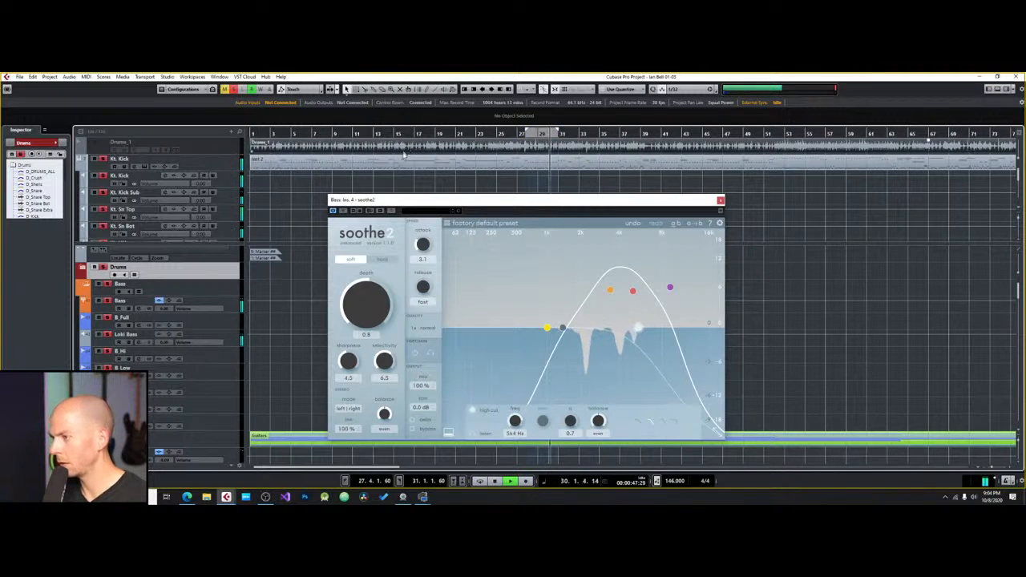
Step: Close the soothe2 window, listen to the drums and bass together, and return the playback position to bar 1
left_click(720, 201)
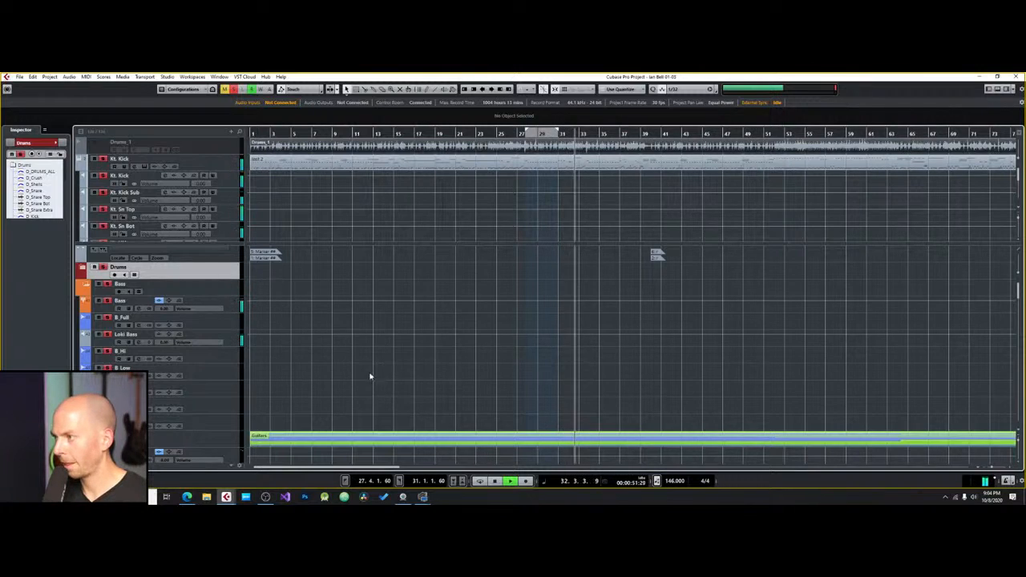
key("space")
key("space")
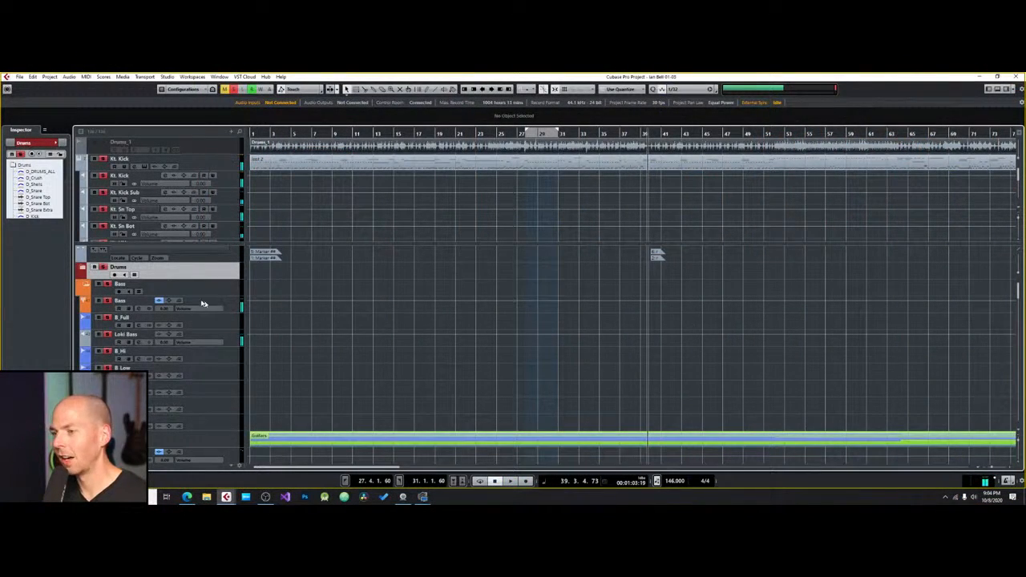
left_click_drag(281, 135, 242, 137)
left_click(265, 145)
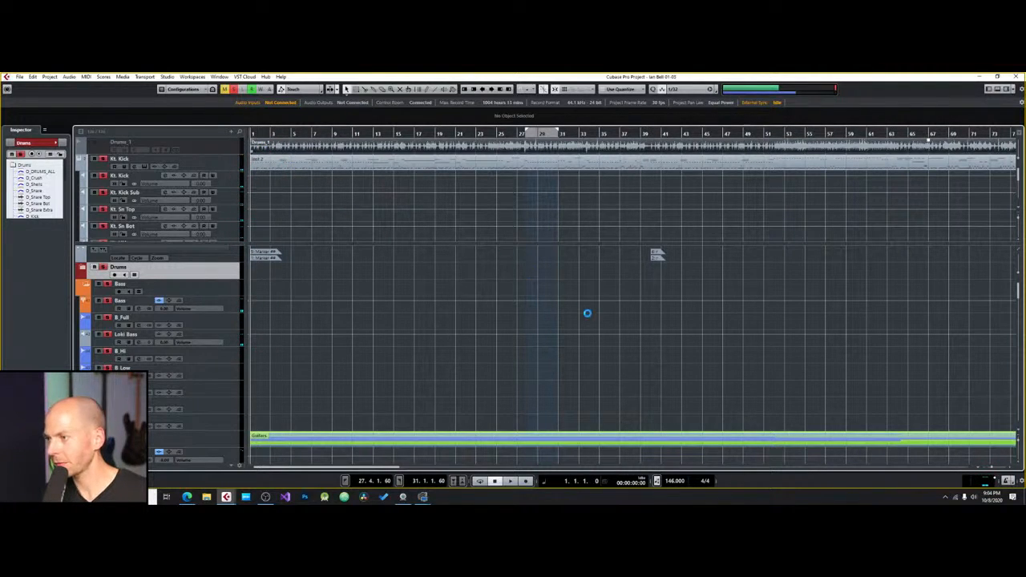